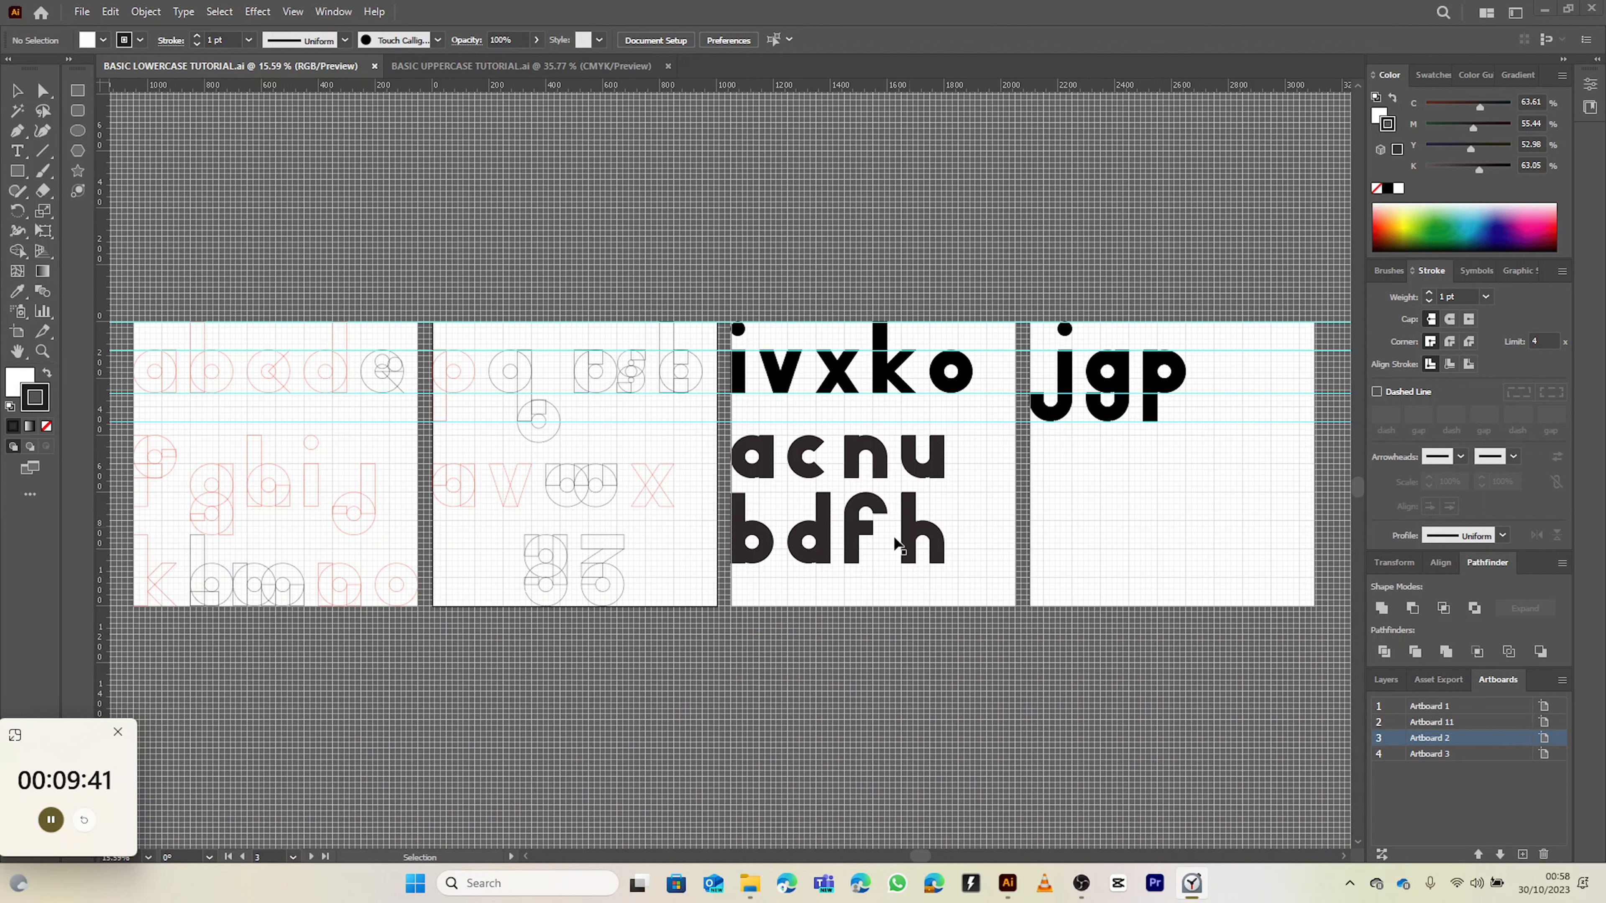
- Lower the letter f in the third row of solid letters by nudging it down to Y 825 px
click(864, 526)
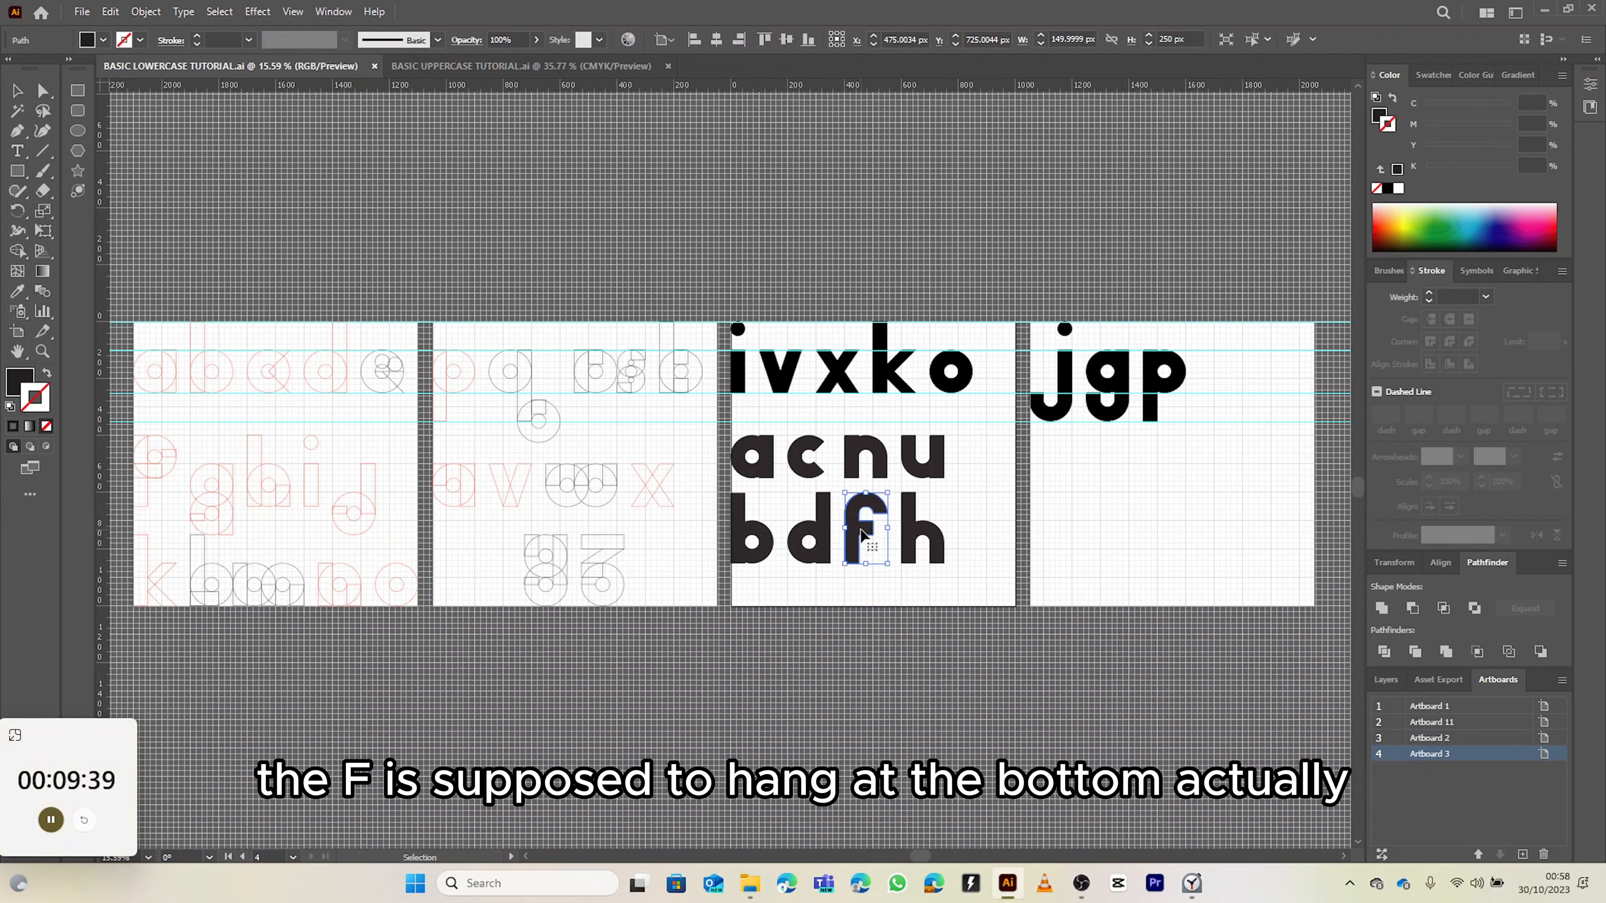
key(Down)
key(Down)
key(Down)
key(Down)
key(Down)
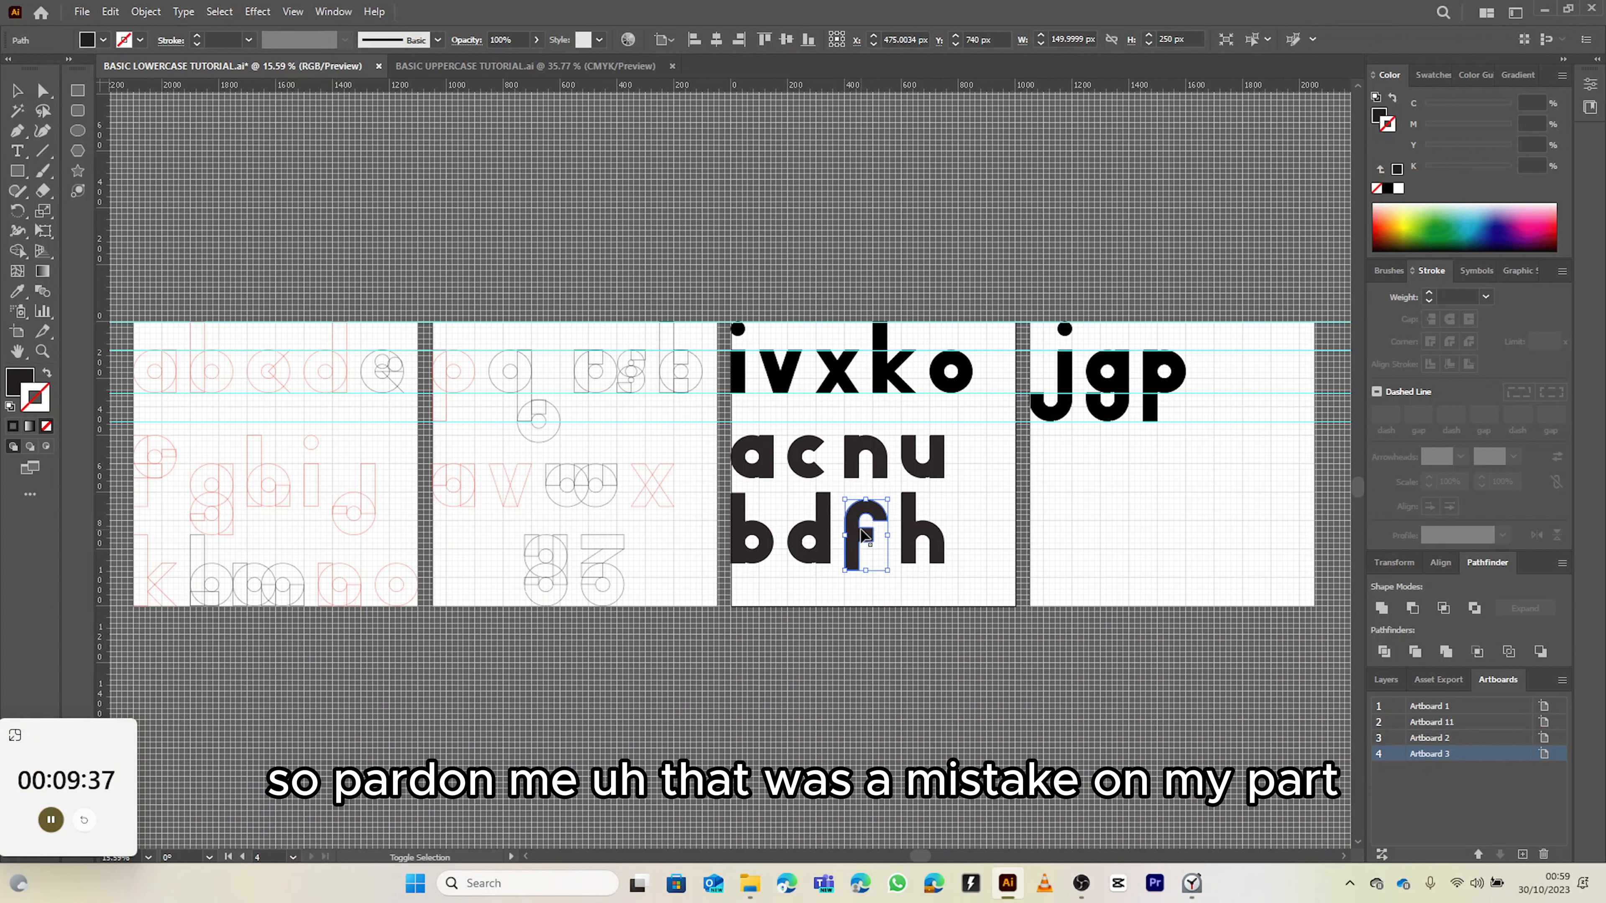
key(Down)
key(Down)
key(Down)
key(Down)
key(Down)
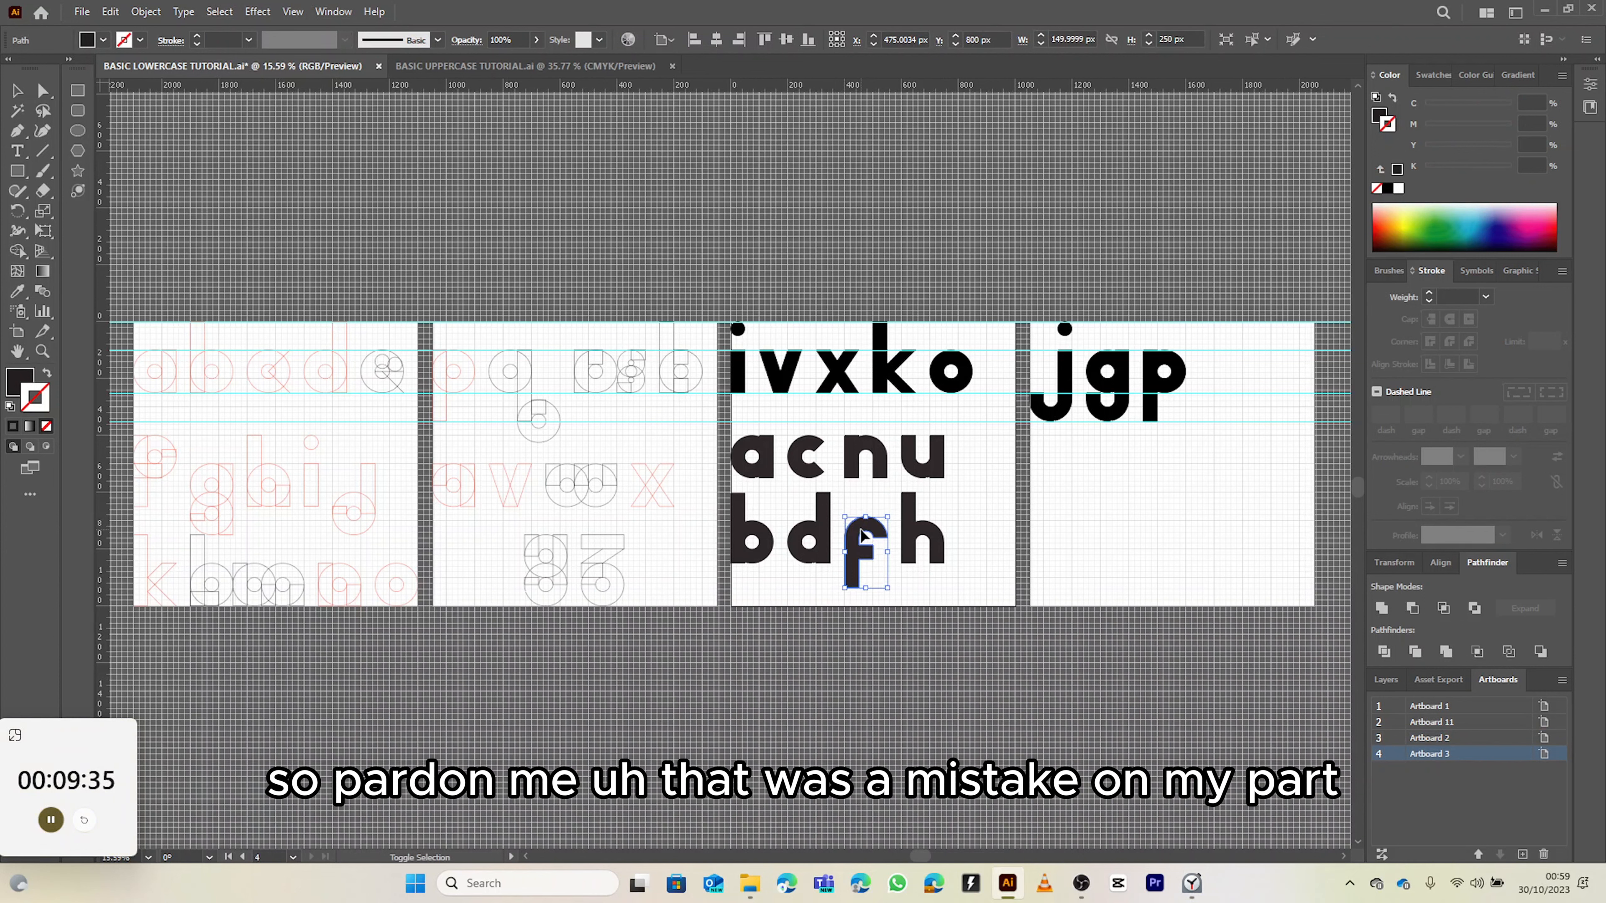
key(Down)
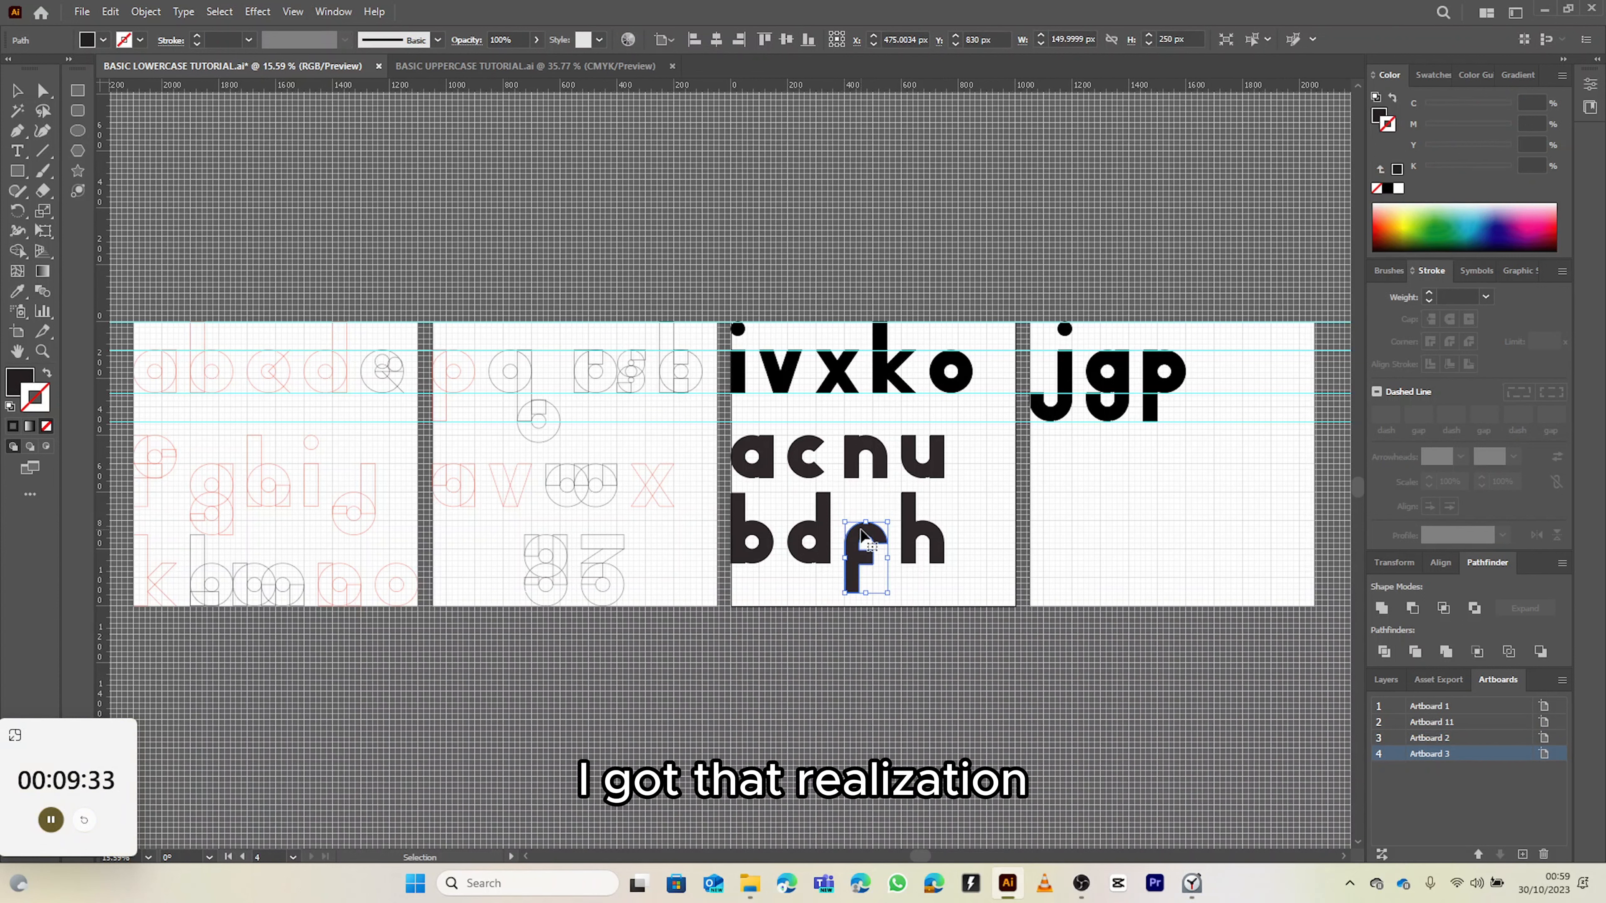
scroll(865, 535, up, 5)
scroll(865, 534, up, 3)
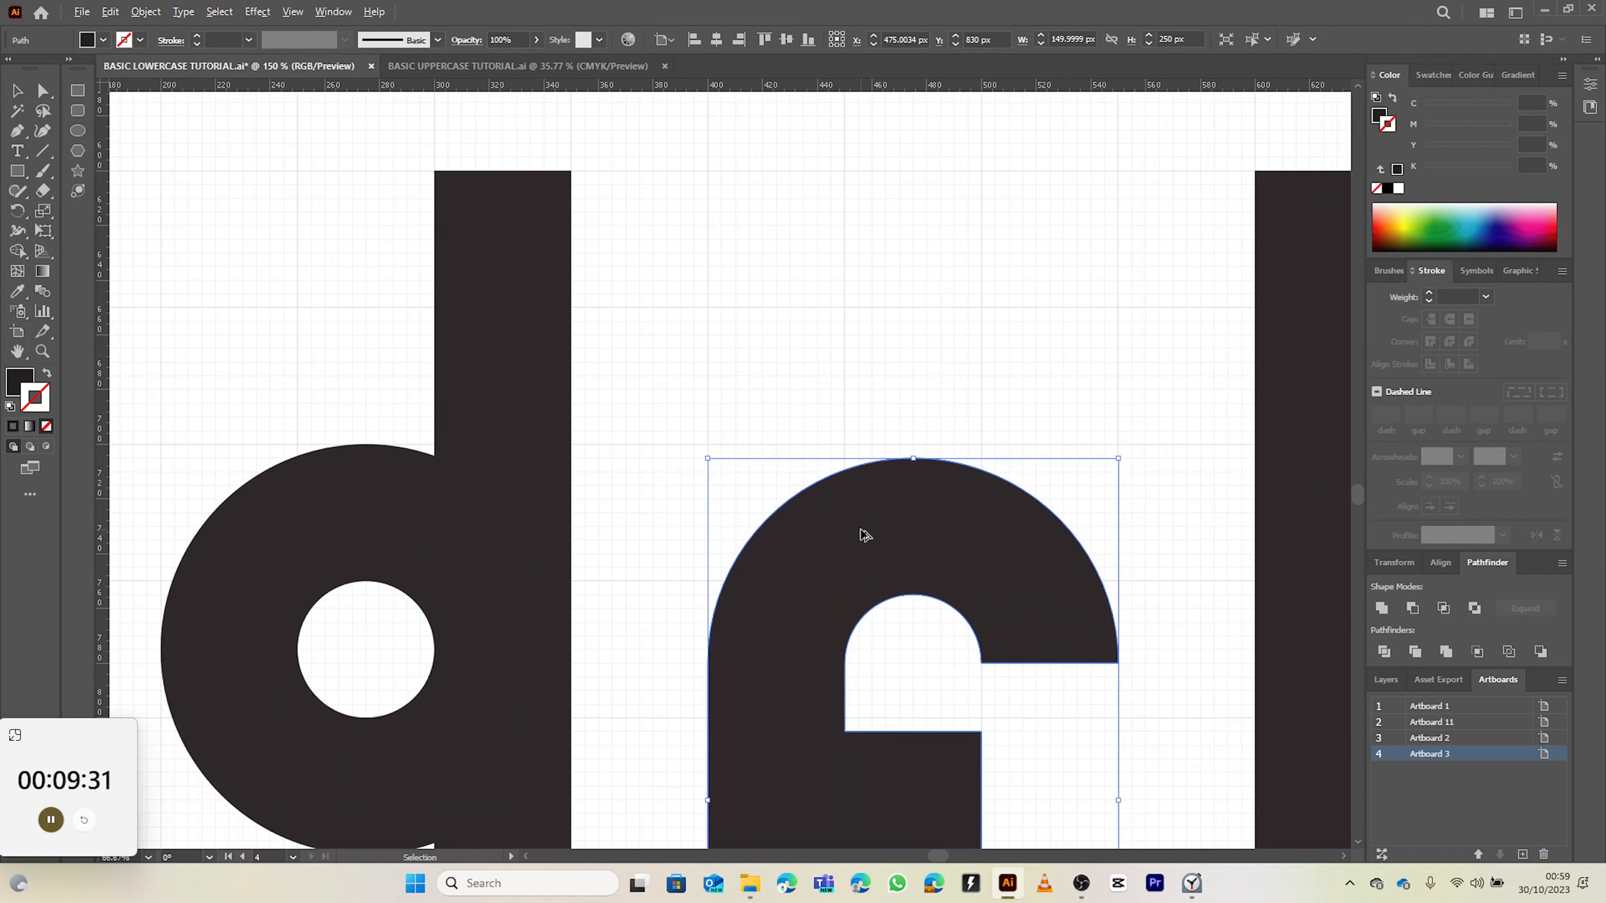
scroll(861, 534, down, 3)
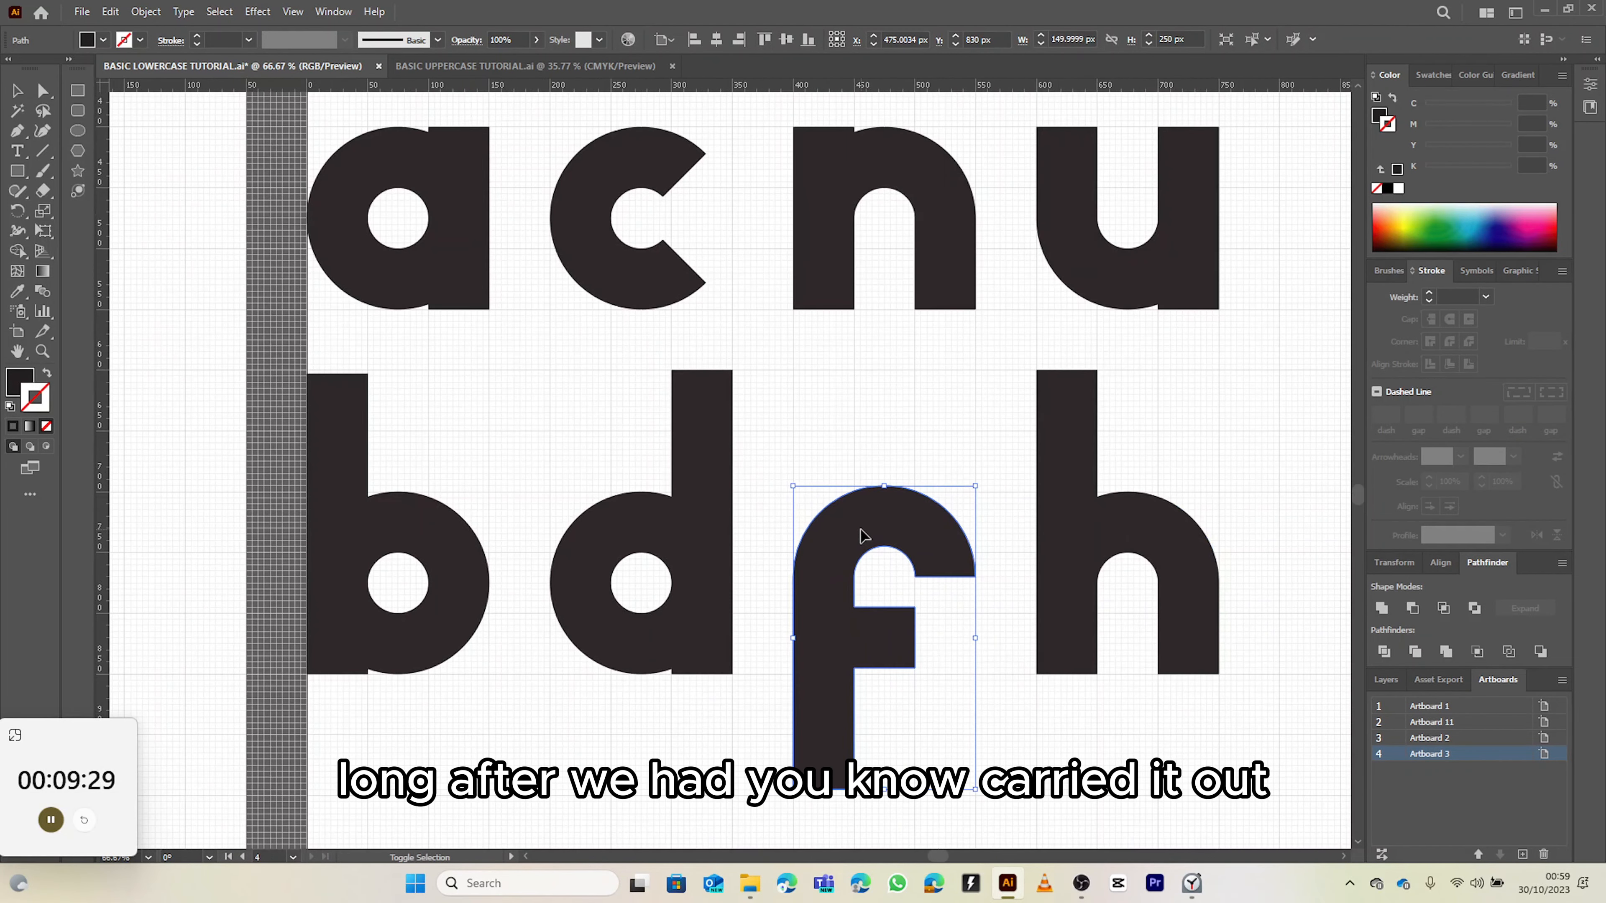
key(Up)
key(Up)
key(Down)
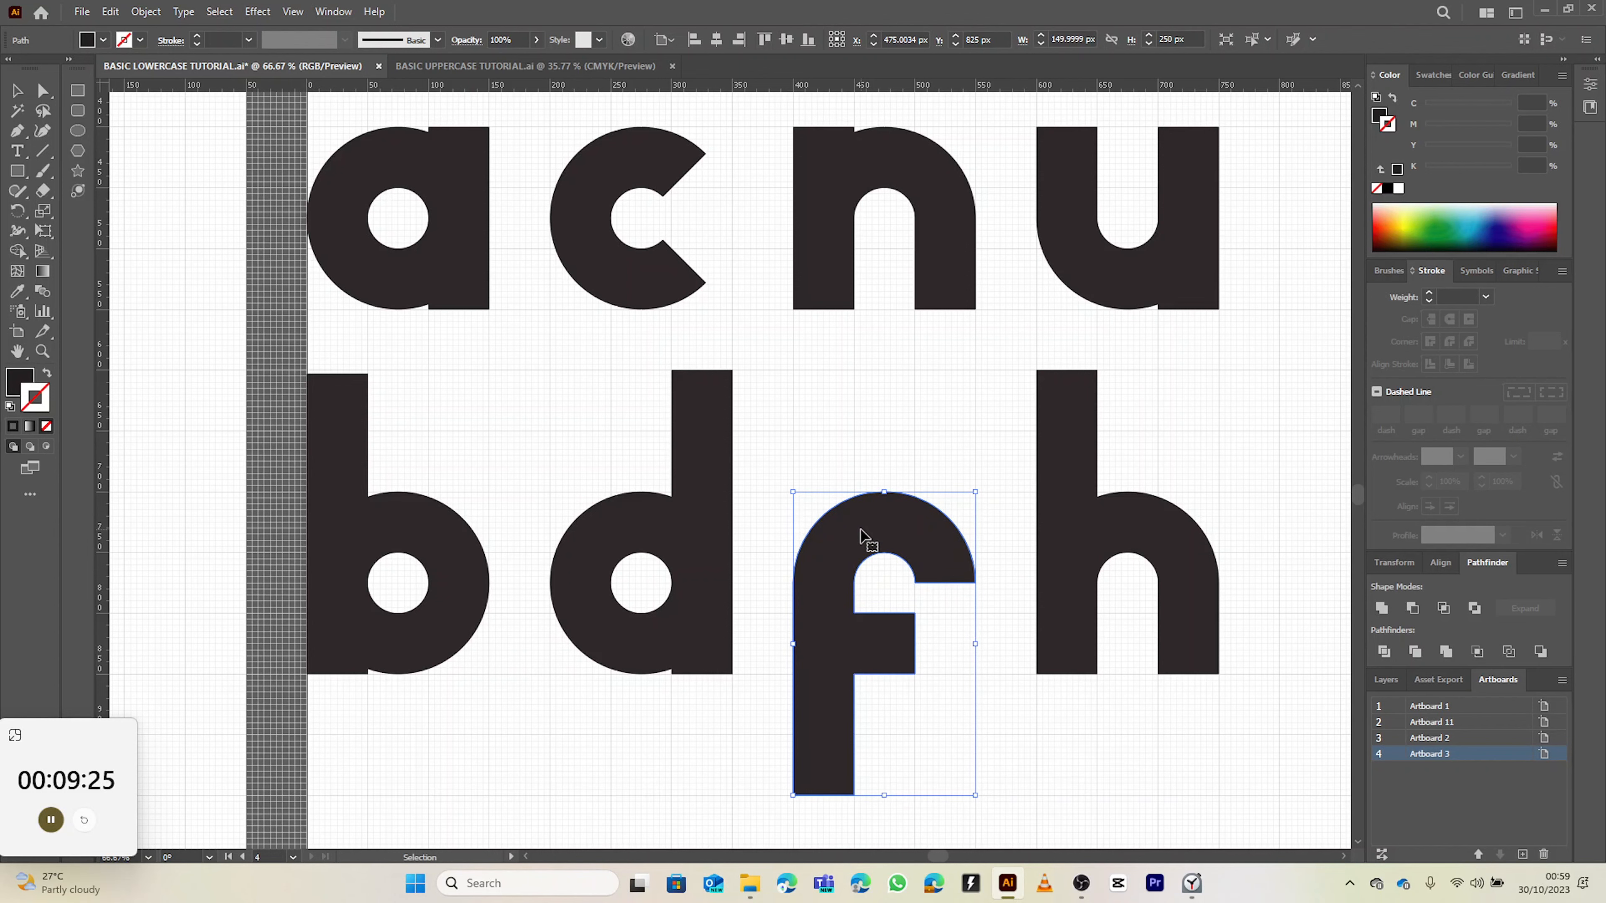
- Move the letter f to the last artboard after the p, at X 675 px, Y 225 px, with its stem on the descender guide
scroll(863, 535, down, 4)
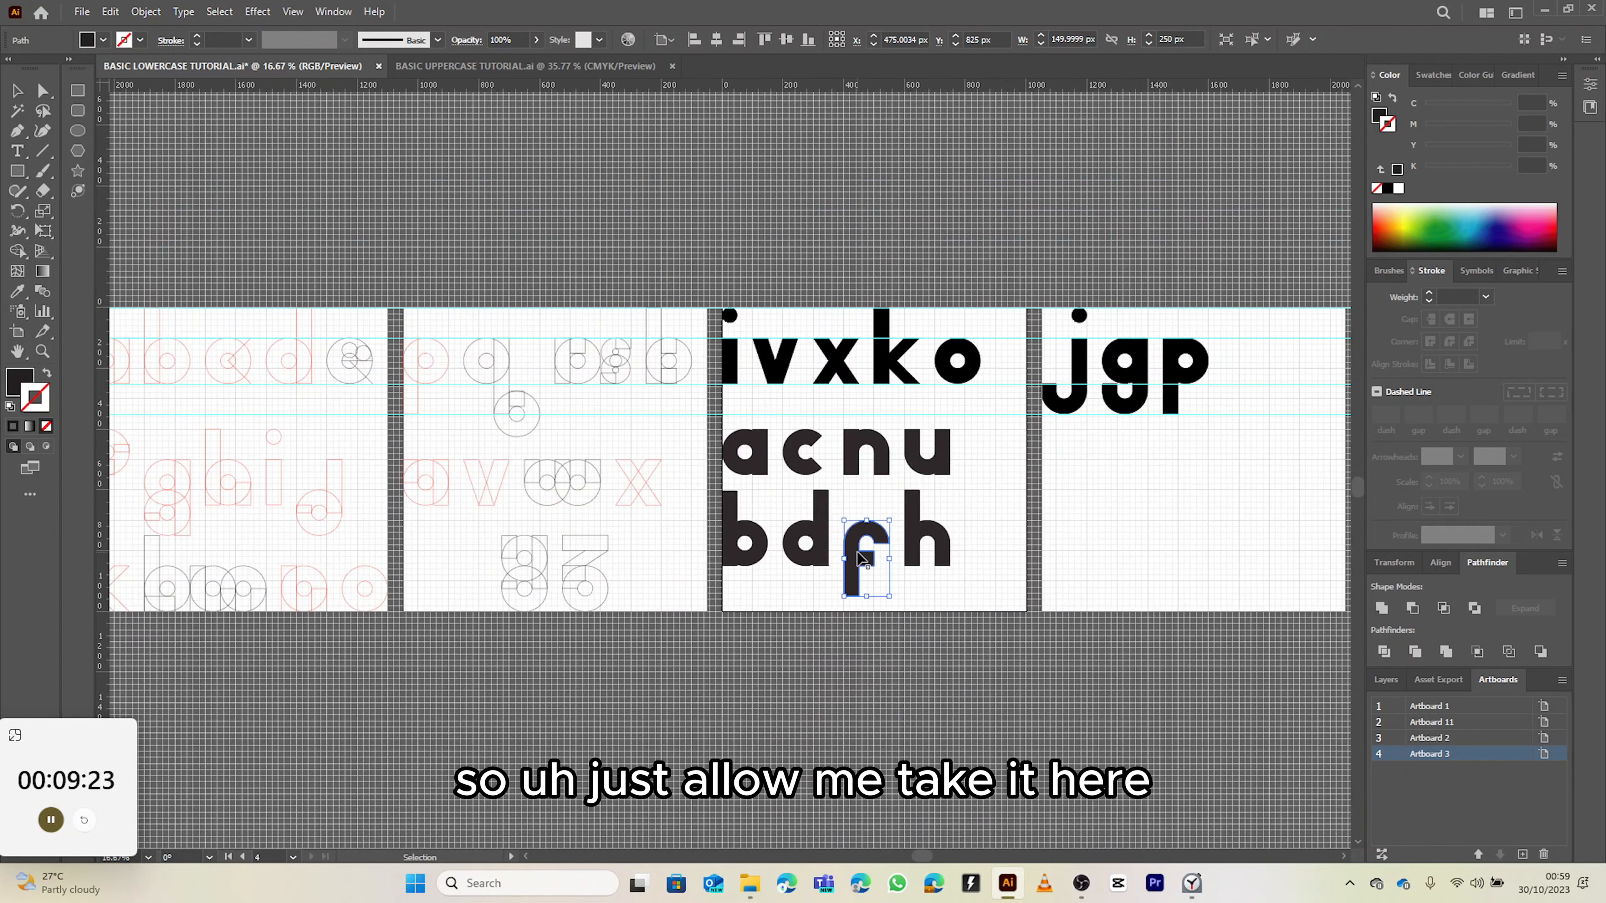
drag(860, 557, 1166, 417)
scroll(1258, 377, up, 4)
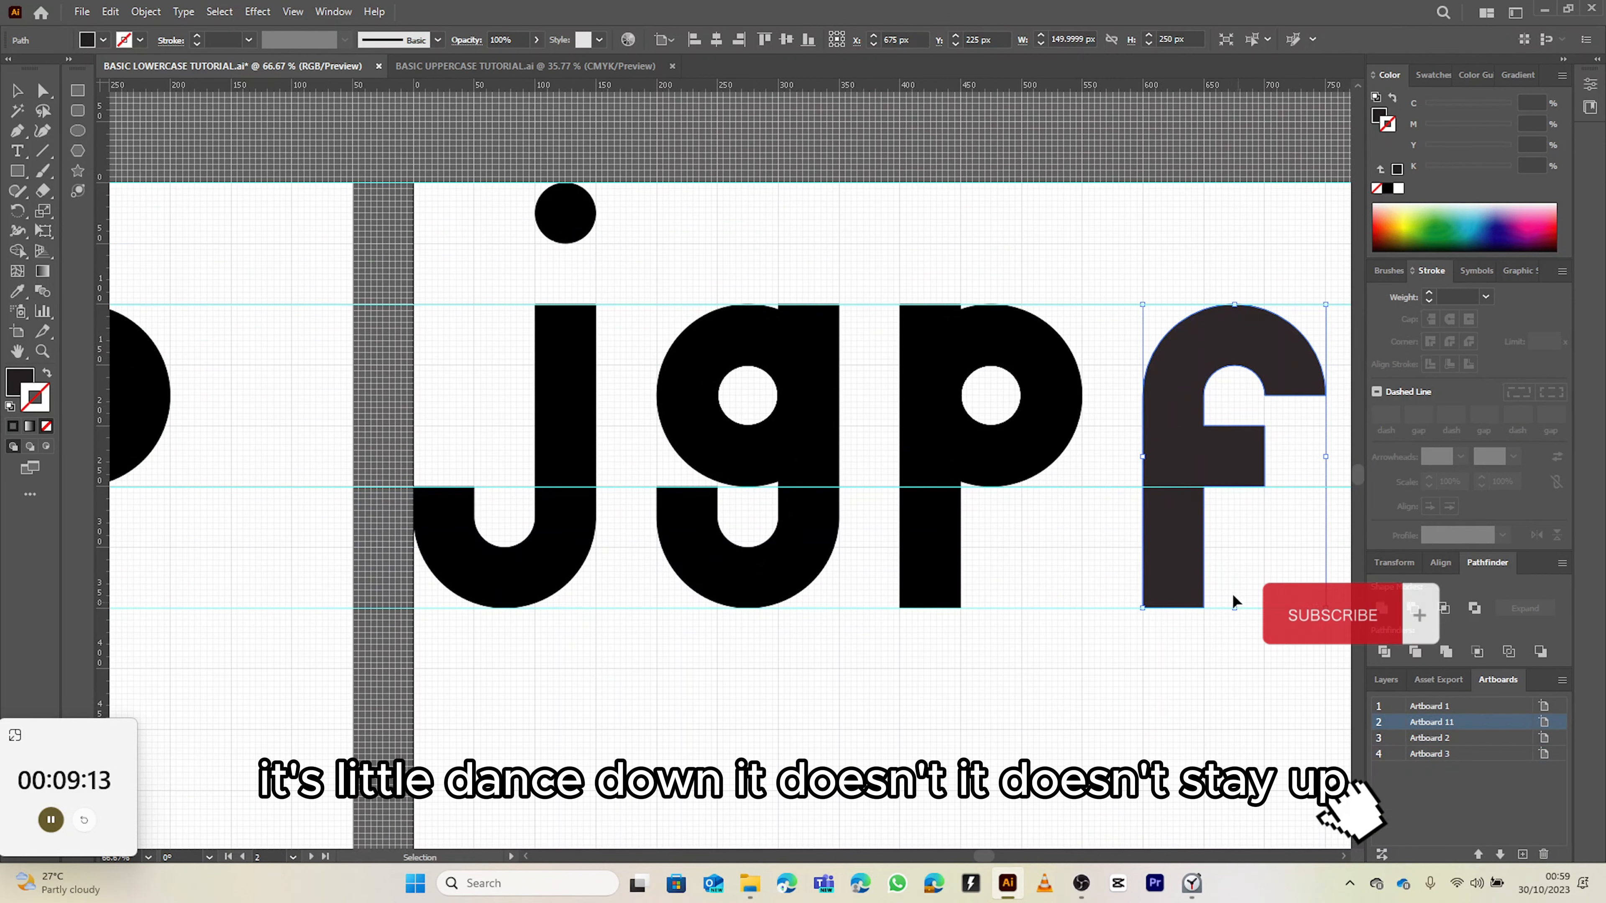
- Move the letter h beside the d to close the gap in the third row, at X 475 px, Y 725 px
scroll(927, 463, down, 3)
drag(577, 638, 964, 463)
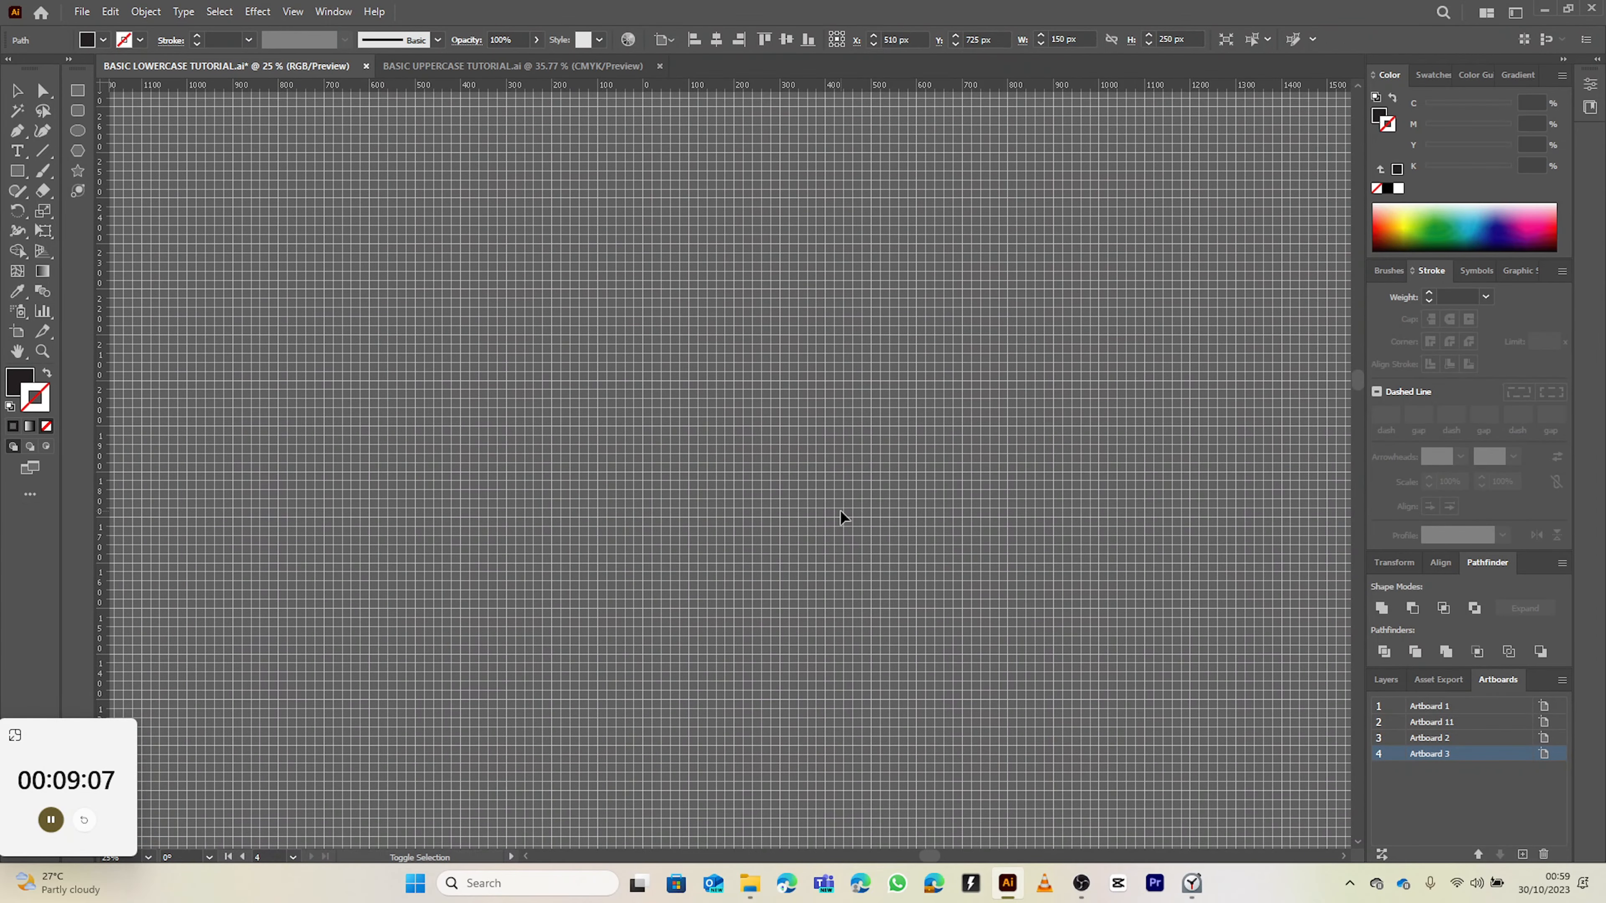
scroll(841, 511, down, 3)
scroll(842, 512, up, 2)
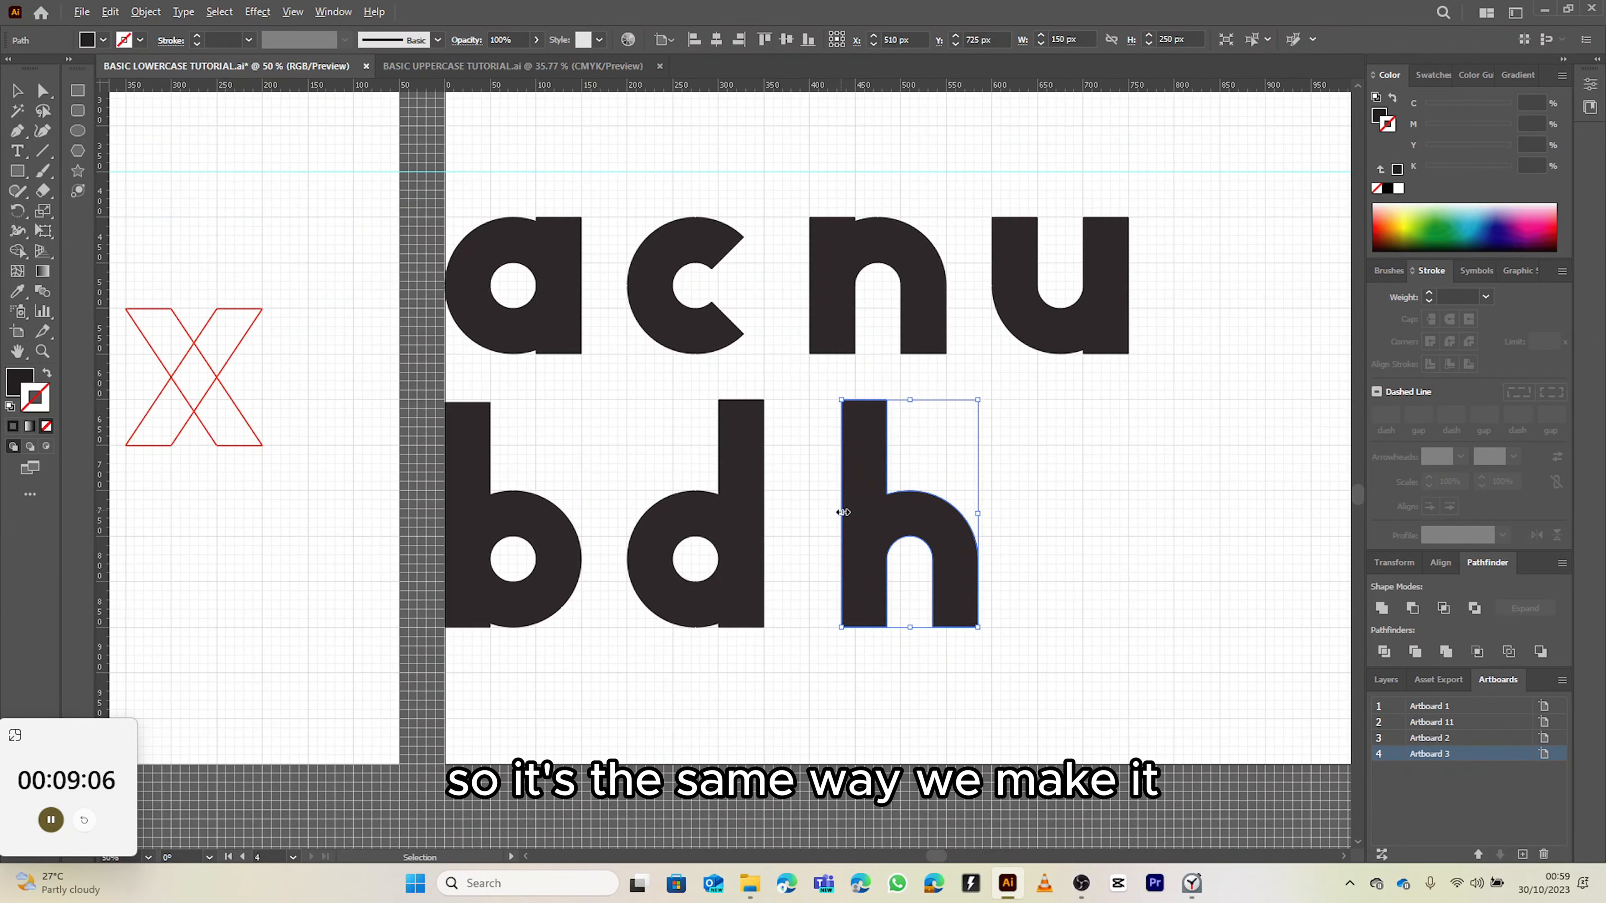
scroll(841, 514, up, 5)
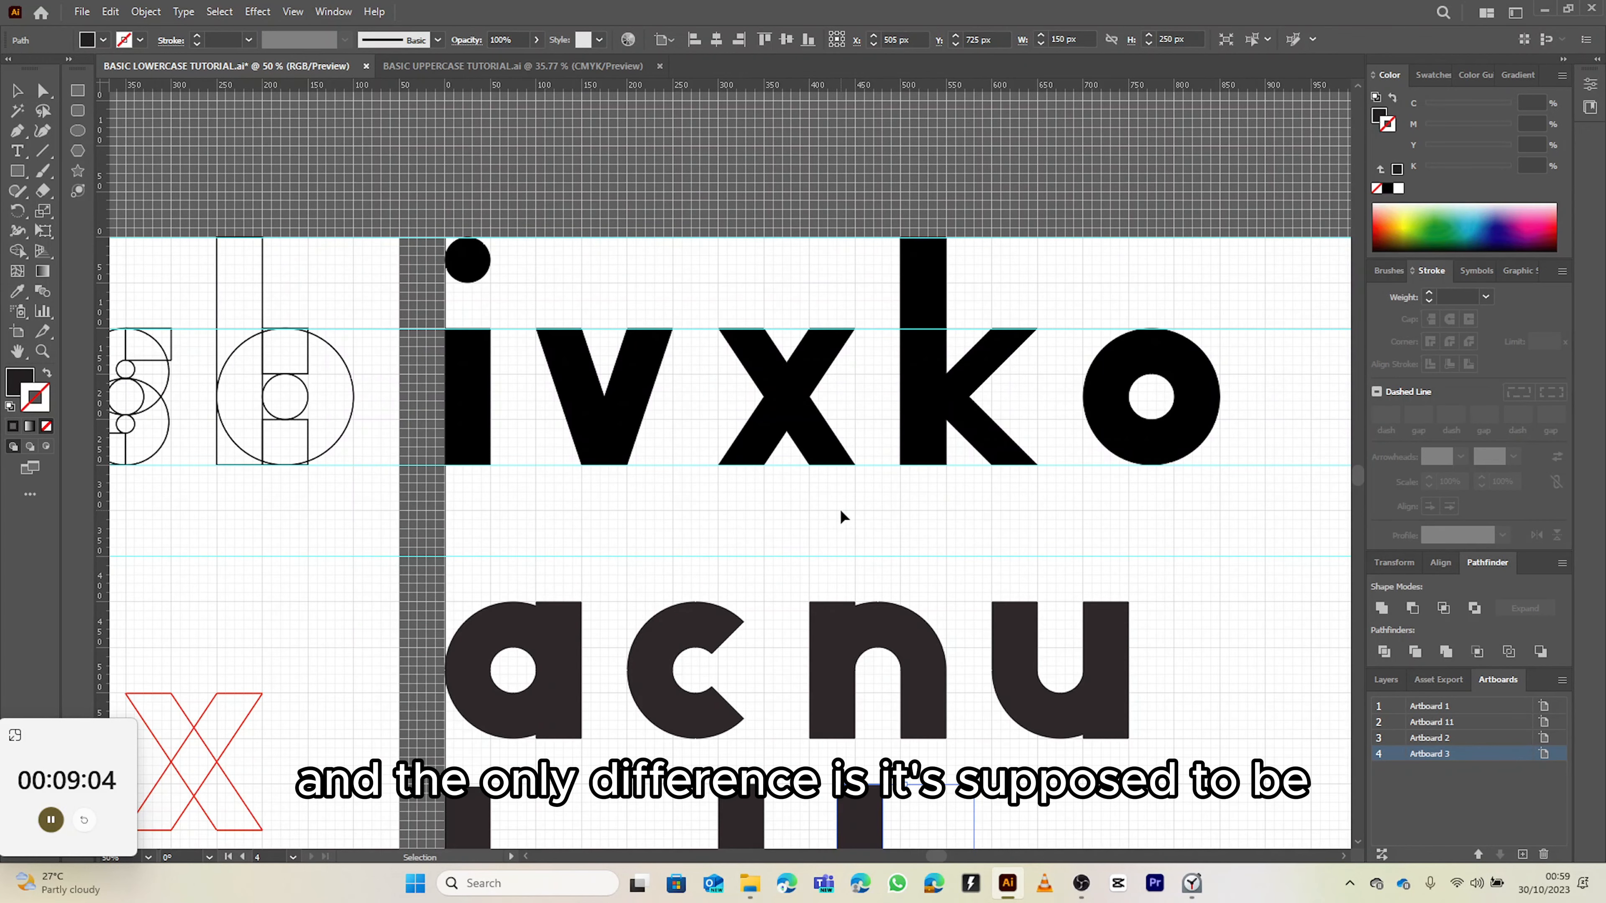
scroll(841, 511, down, 5)
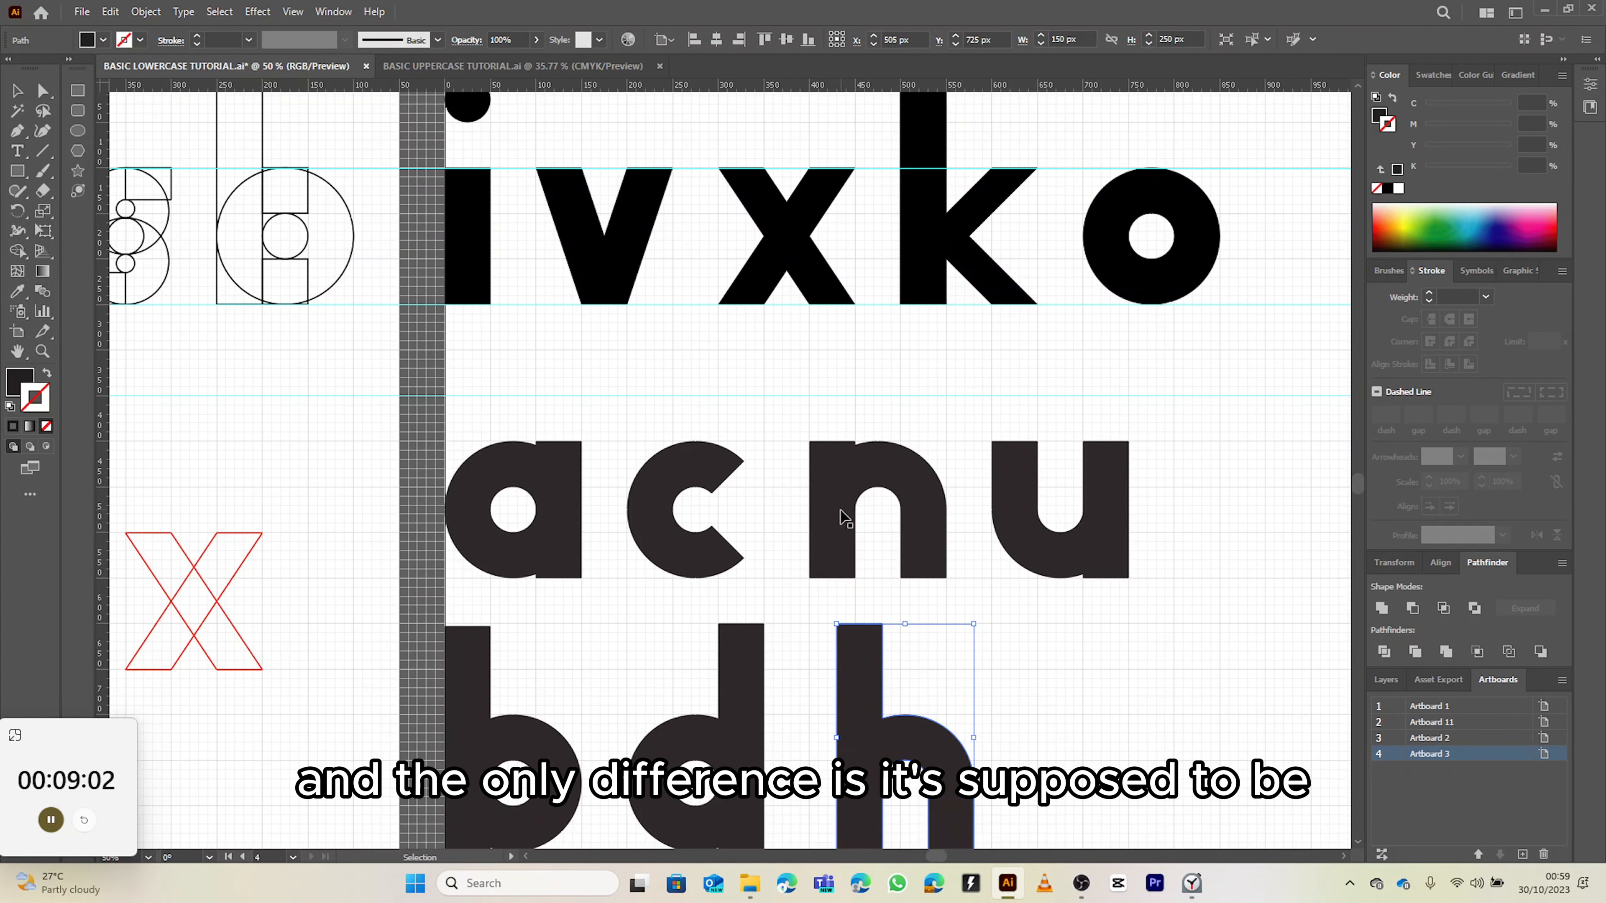
key(shift+Left)
key(shift+Left)
key(shift+Left)
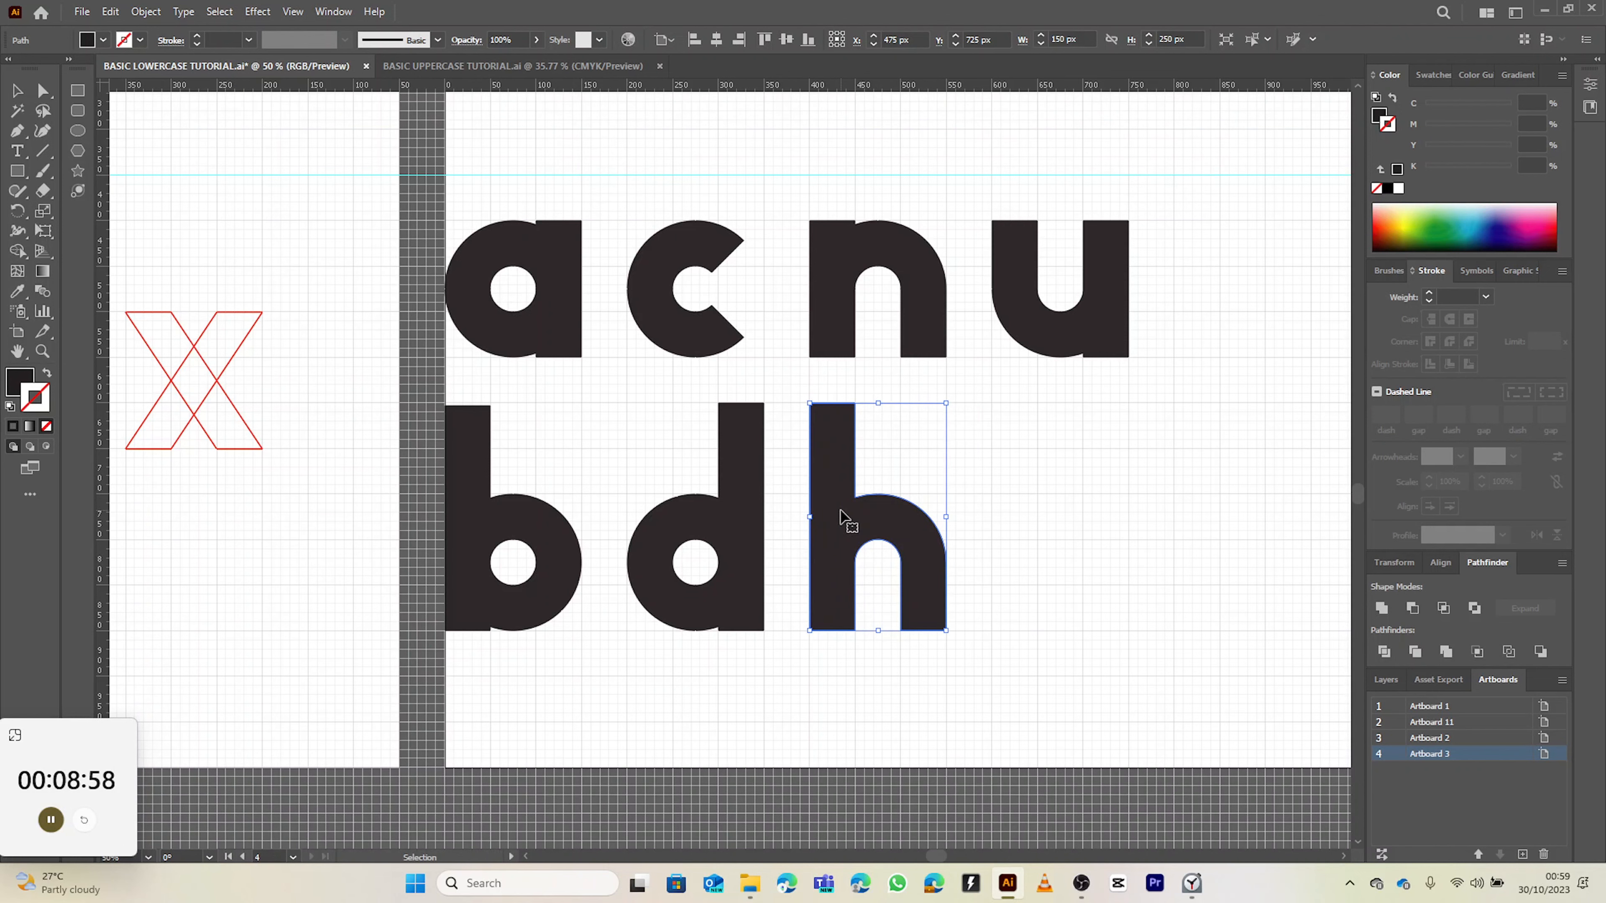
- Look over the construction sketches and the finished letters to find which descending letter is still missing
scroll(845, 520, down, 4)
scroll(845, 481, right, 6)
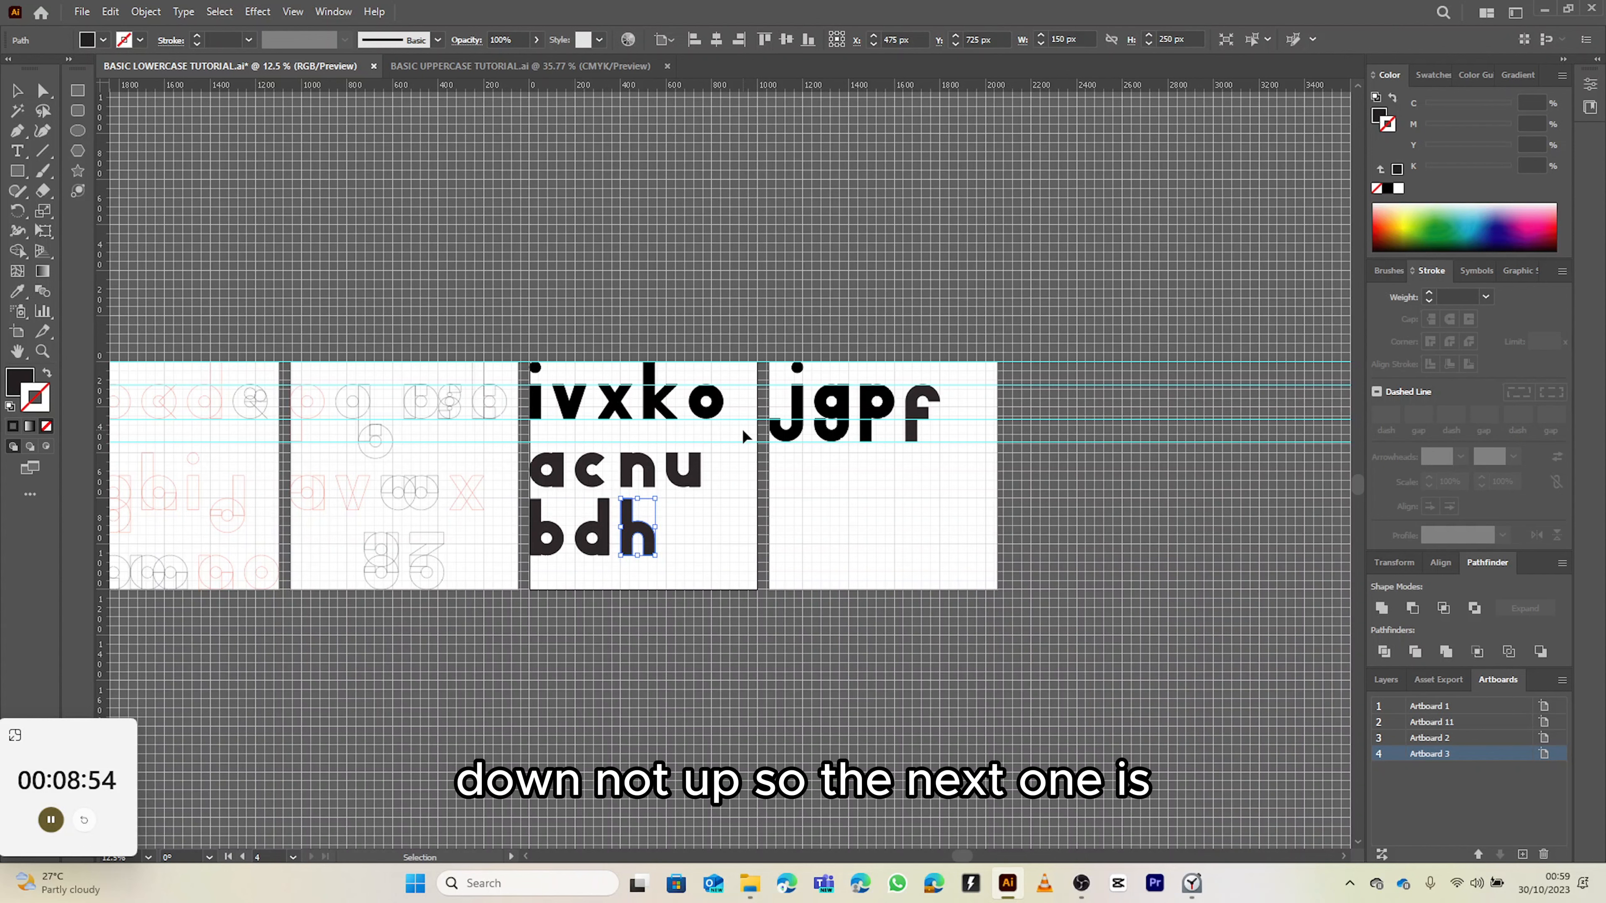
scroll(708, 423, left, 4)
scroll(683, 414, down, 2)
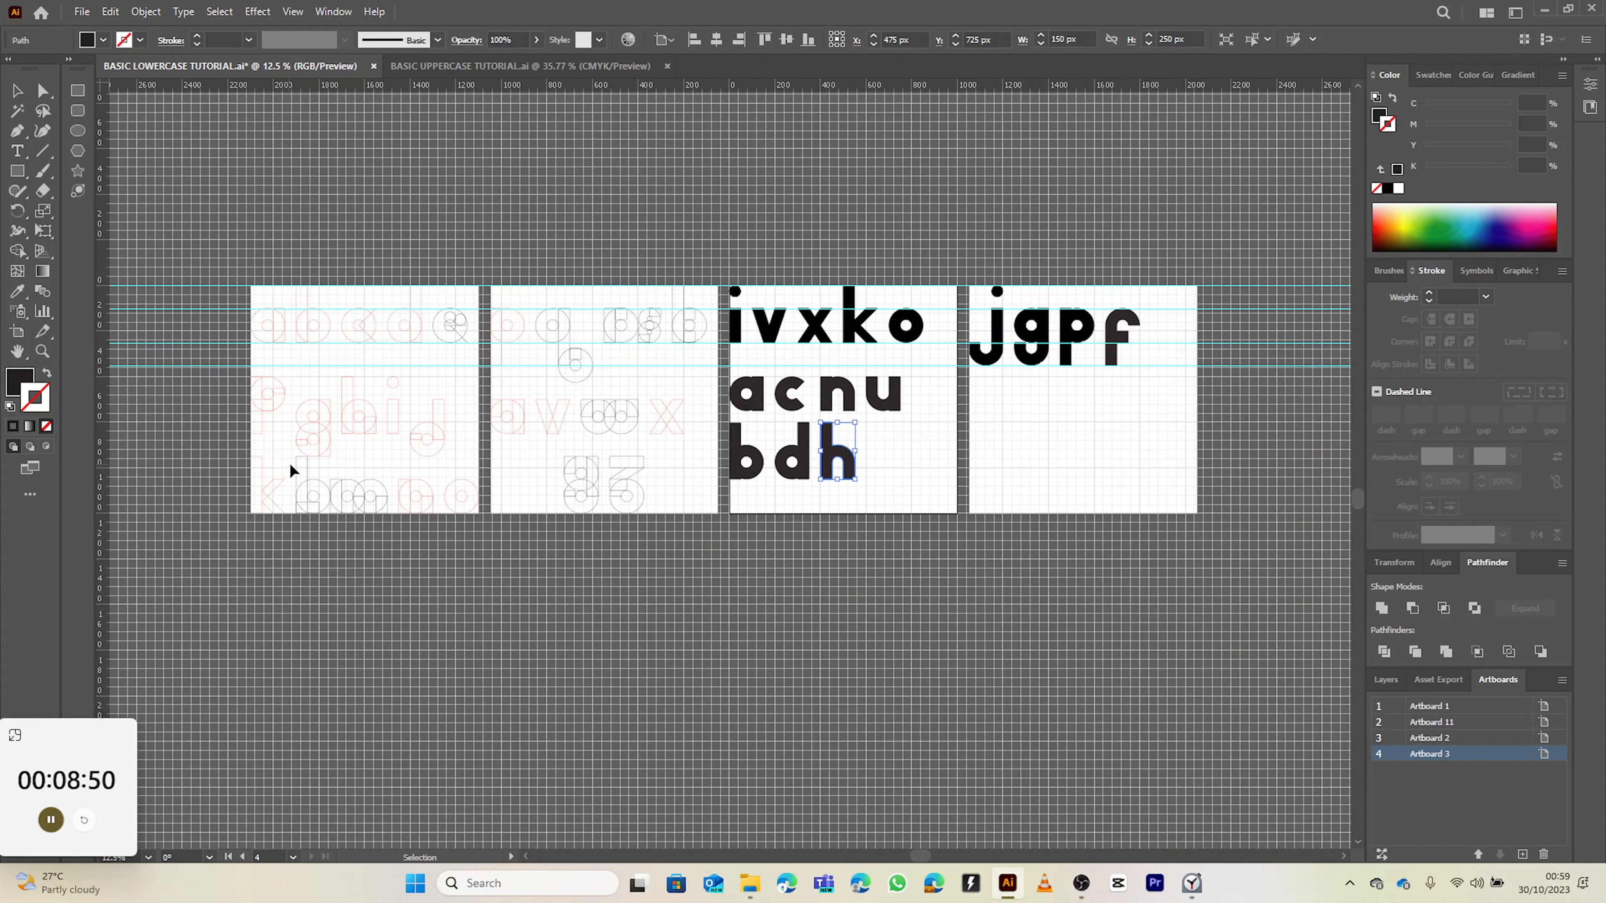
scroll(307, 458, up, 1)
scroll(307, 457, up, 1)
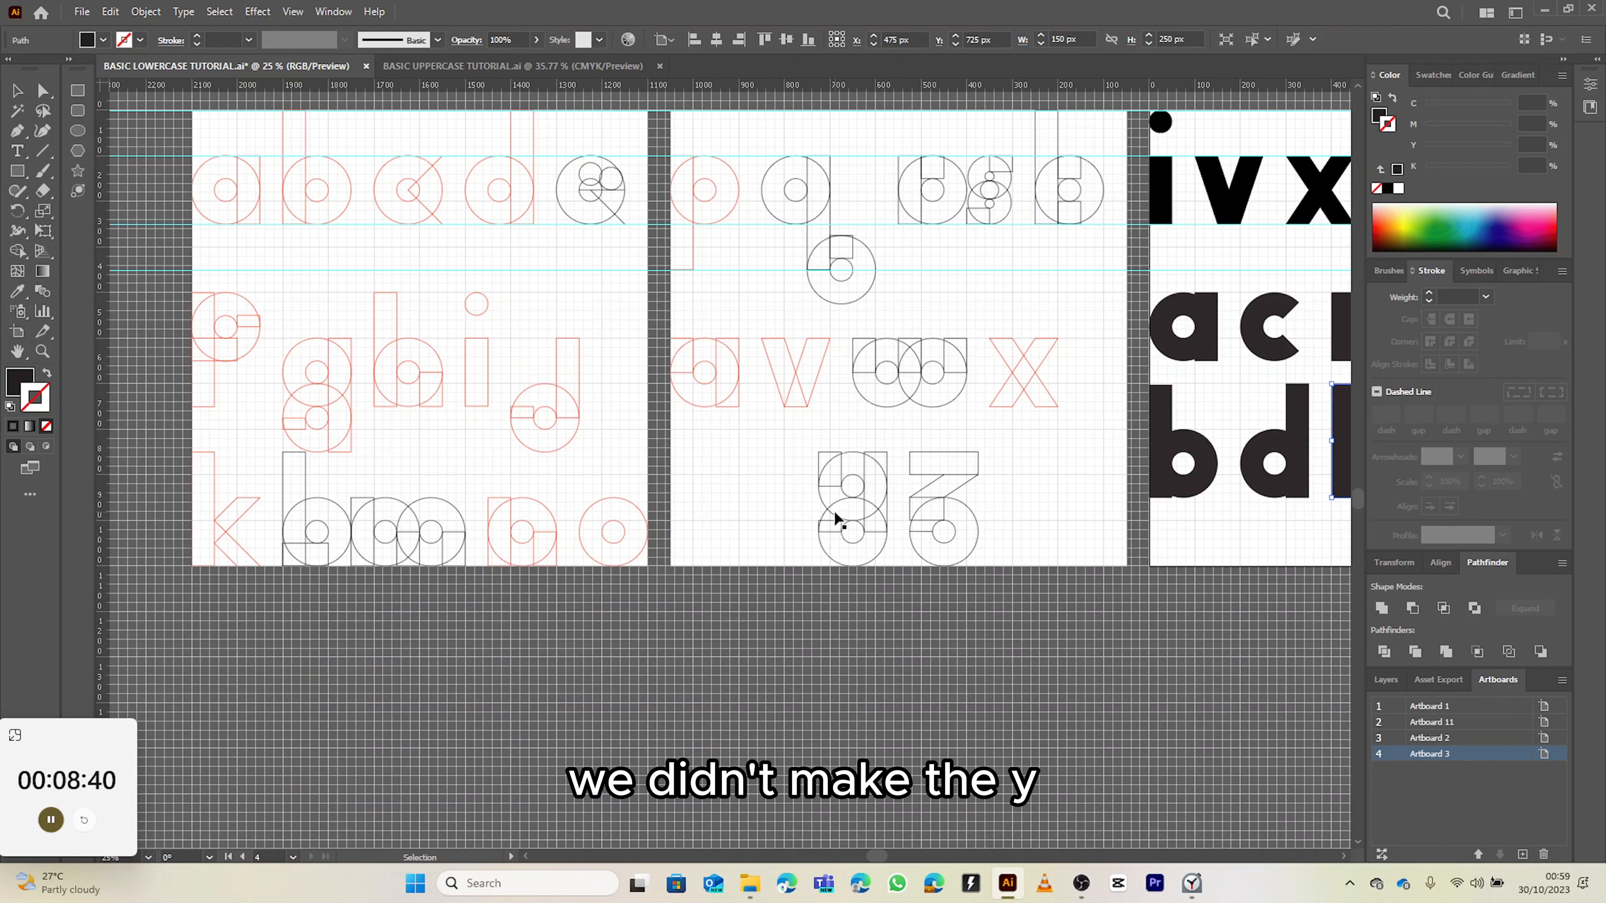
drag(1102, 393, 605, 425)
drag(1114, 306, 501, 343)
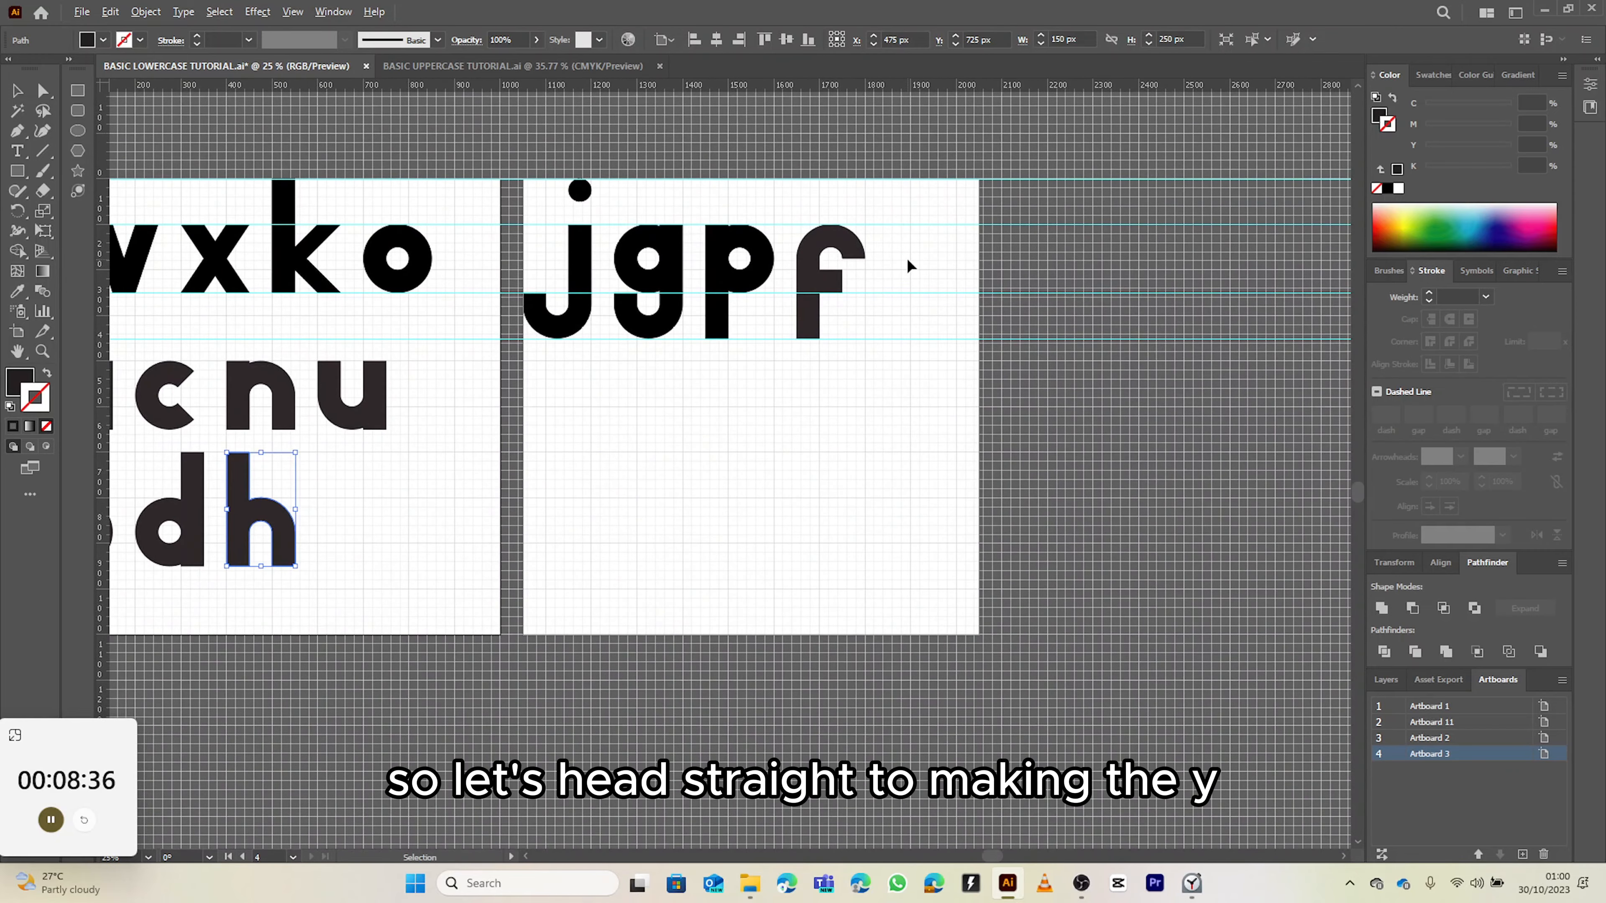
scroll(908, 266, up, 1)
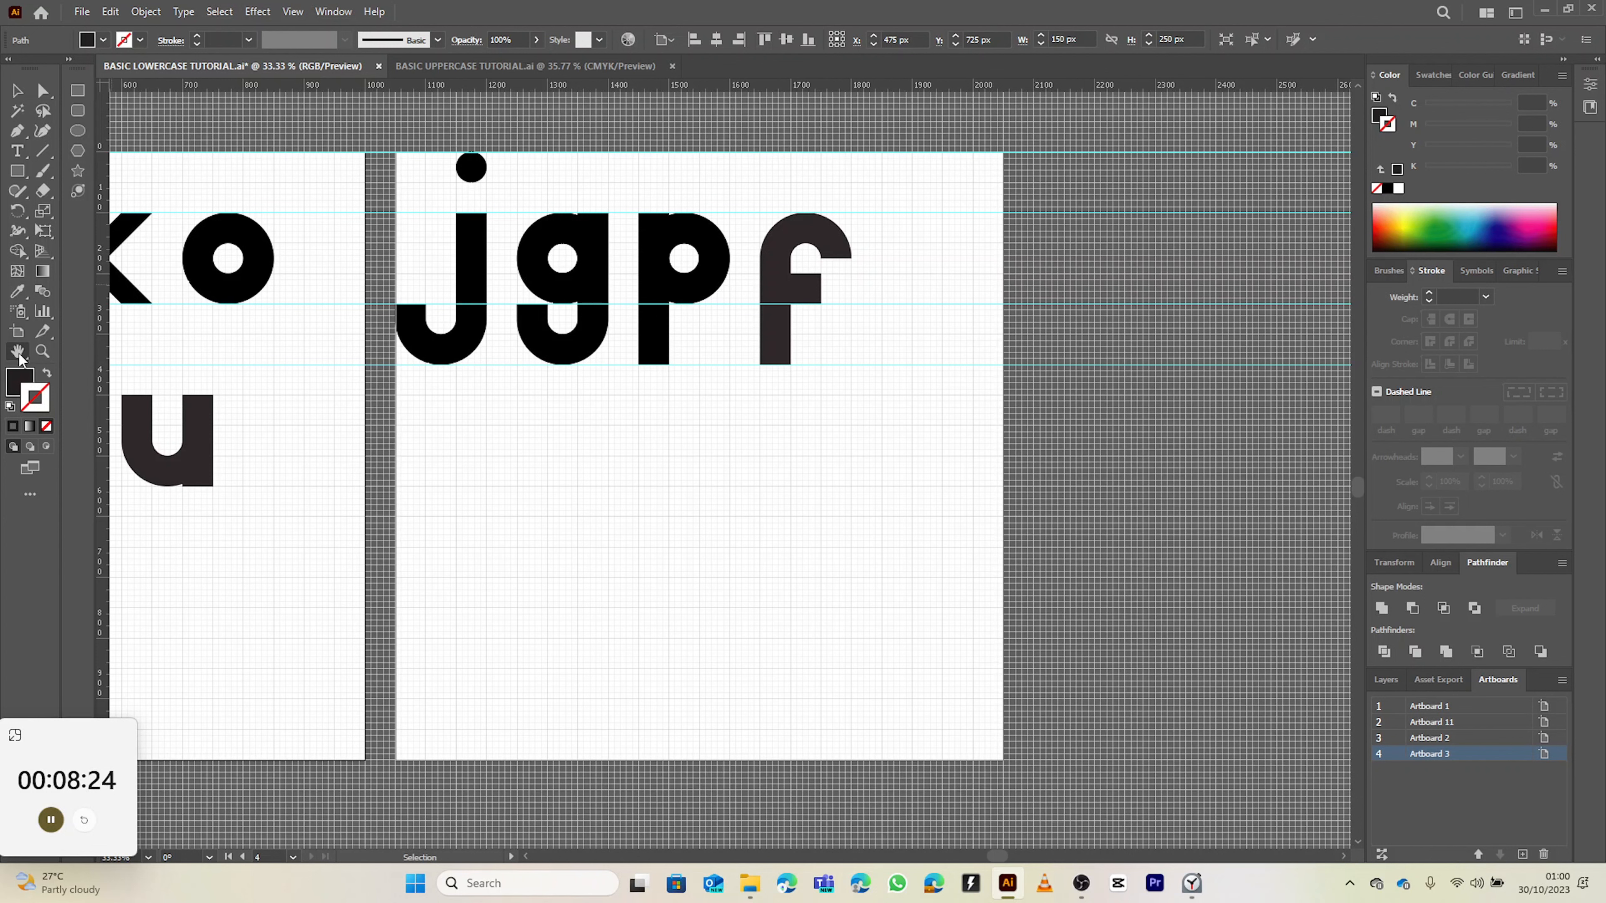
- Draw two overlapping 150 px unfilled circles one grid cell after the f, from x-height to descender guide, each with a centred 50 px circle
click(46, 373)
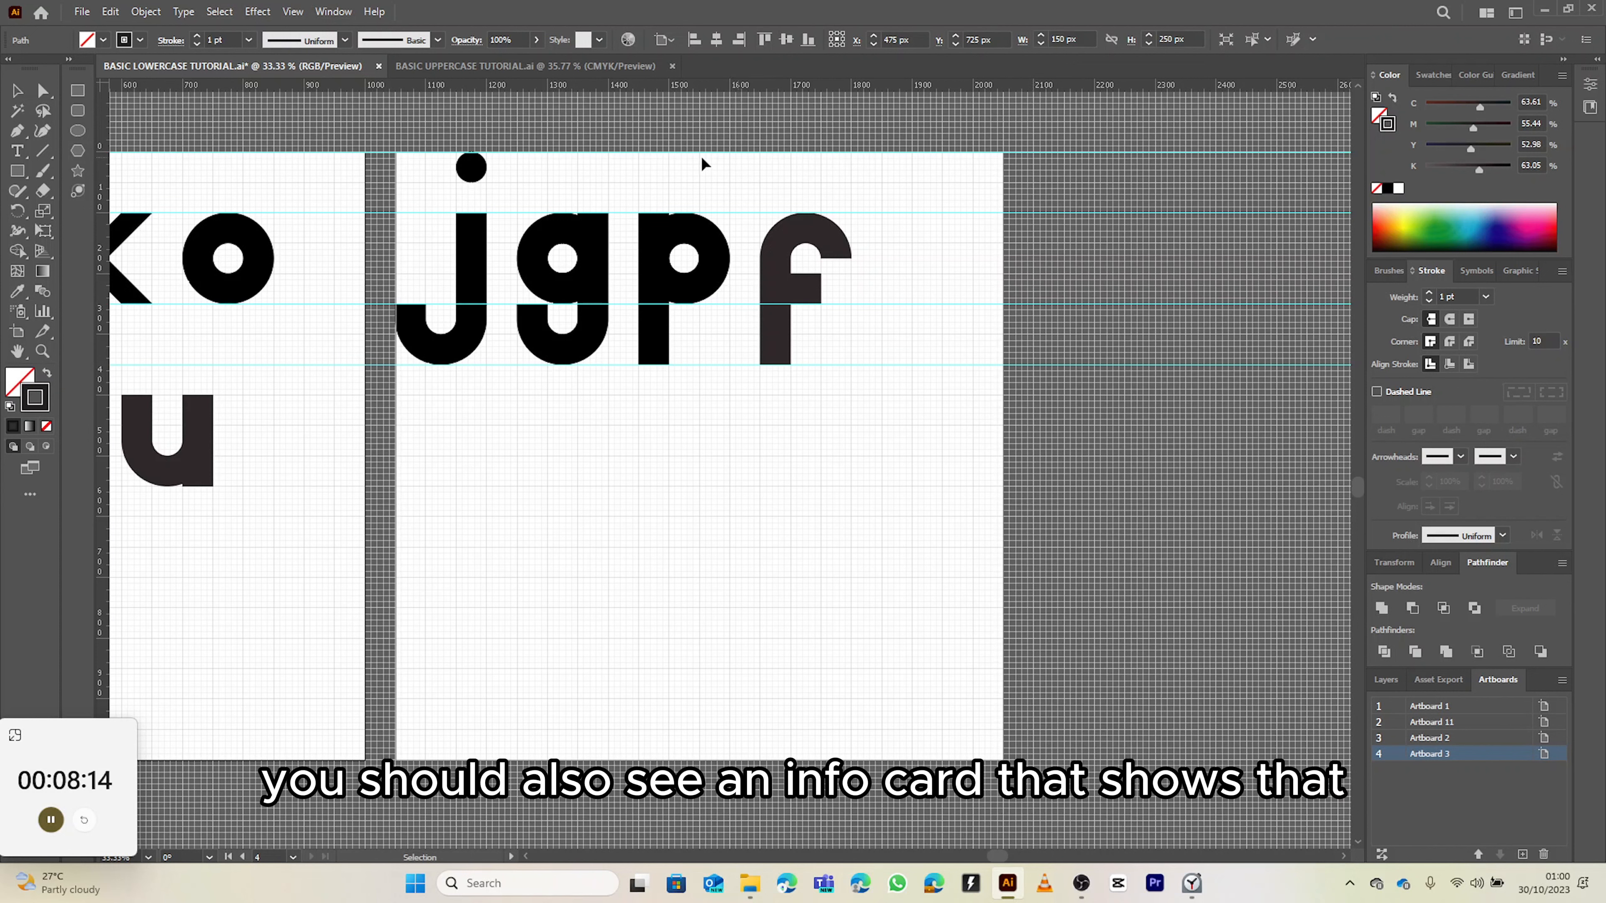
click(76, 131)
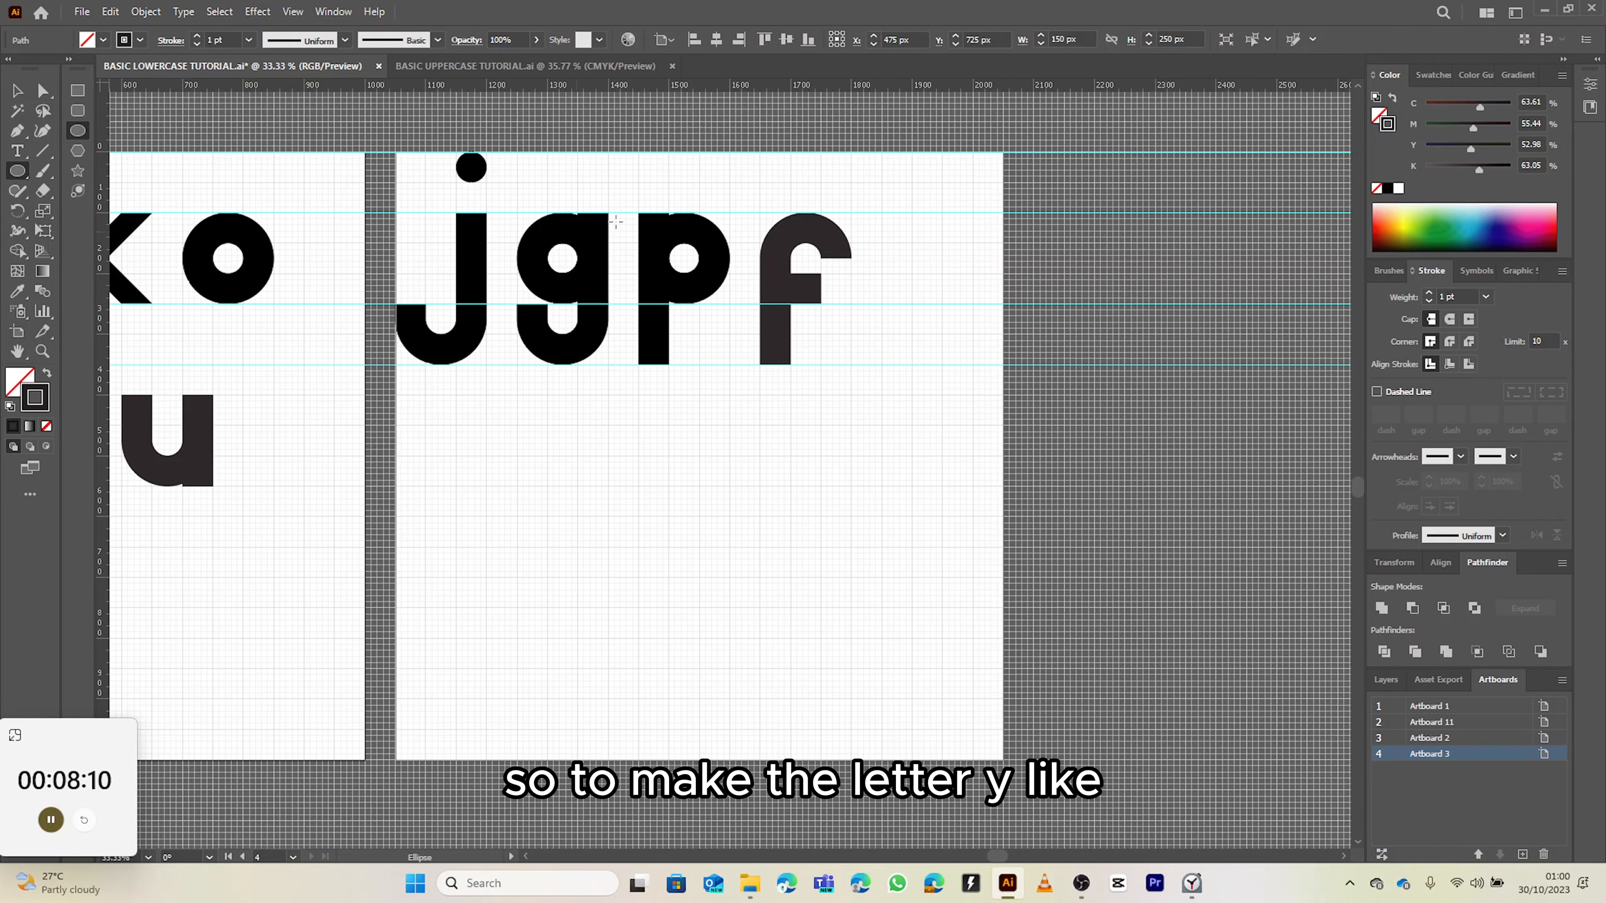
drag(319, 527, 1550, 353)
drag(560, 321, 1136, 258)
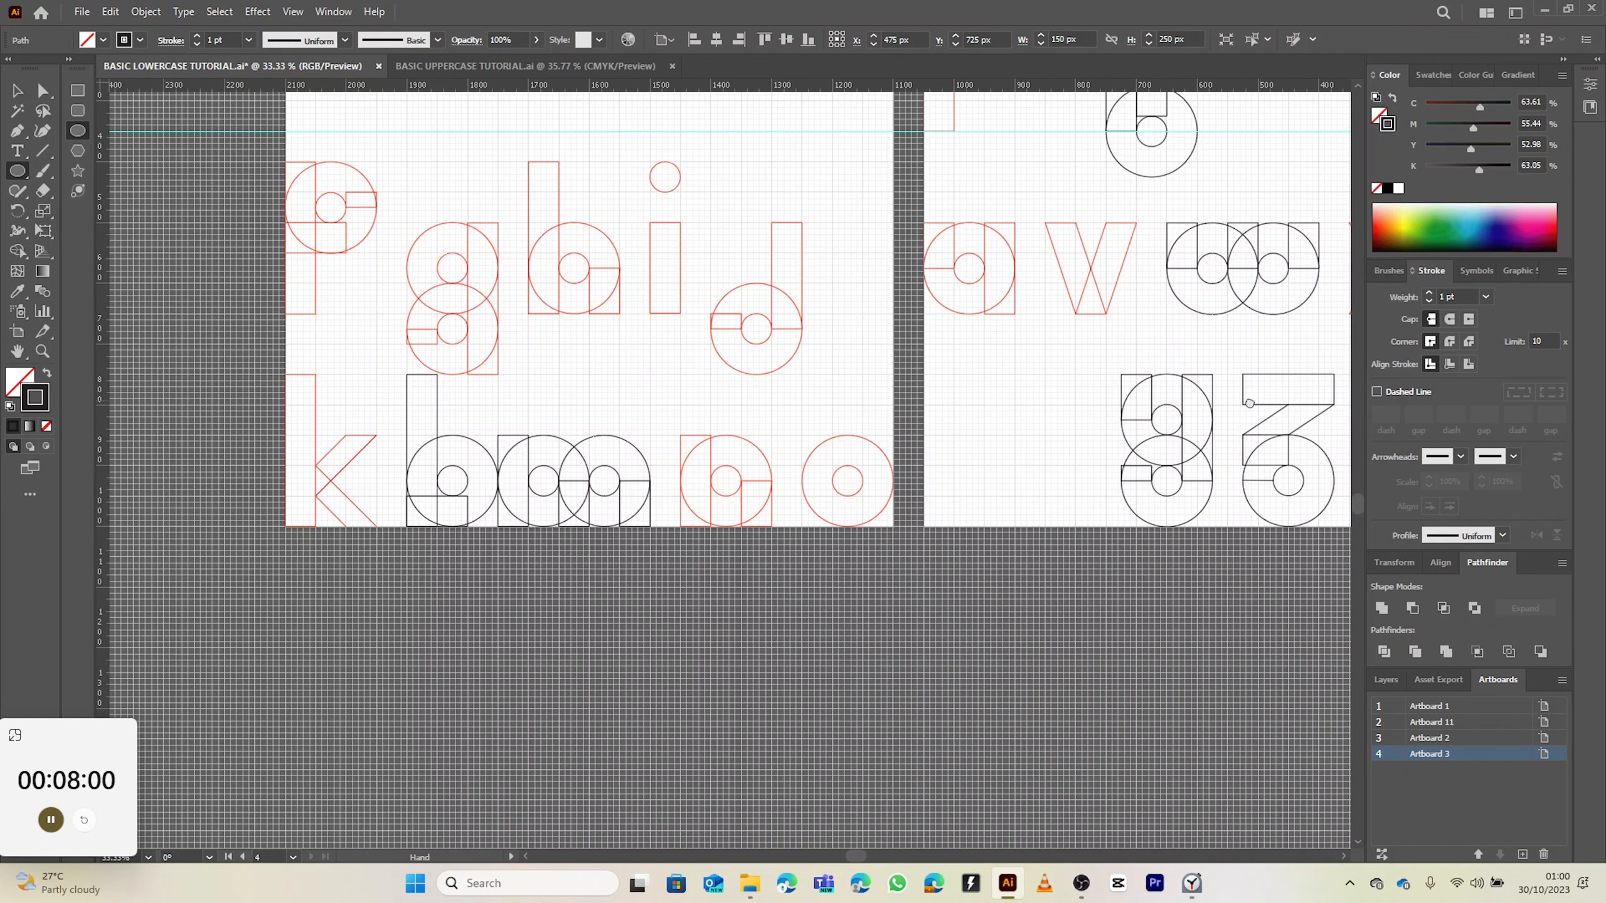
drag(1013, 412, 694, 343)
drag(1091, 309, 762, 301)
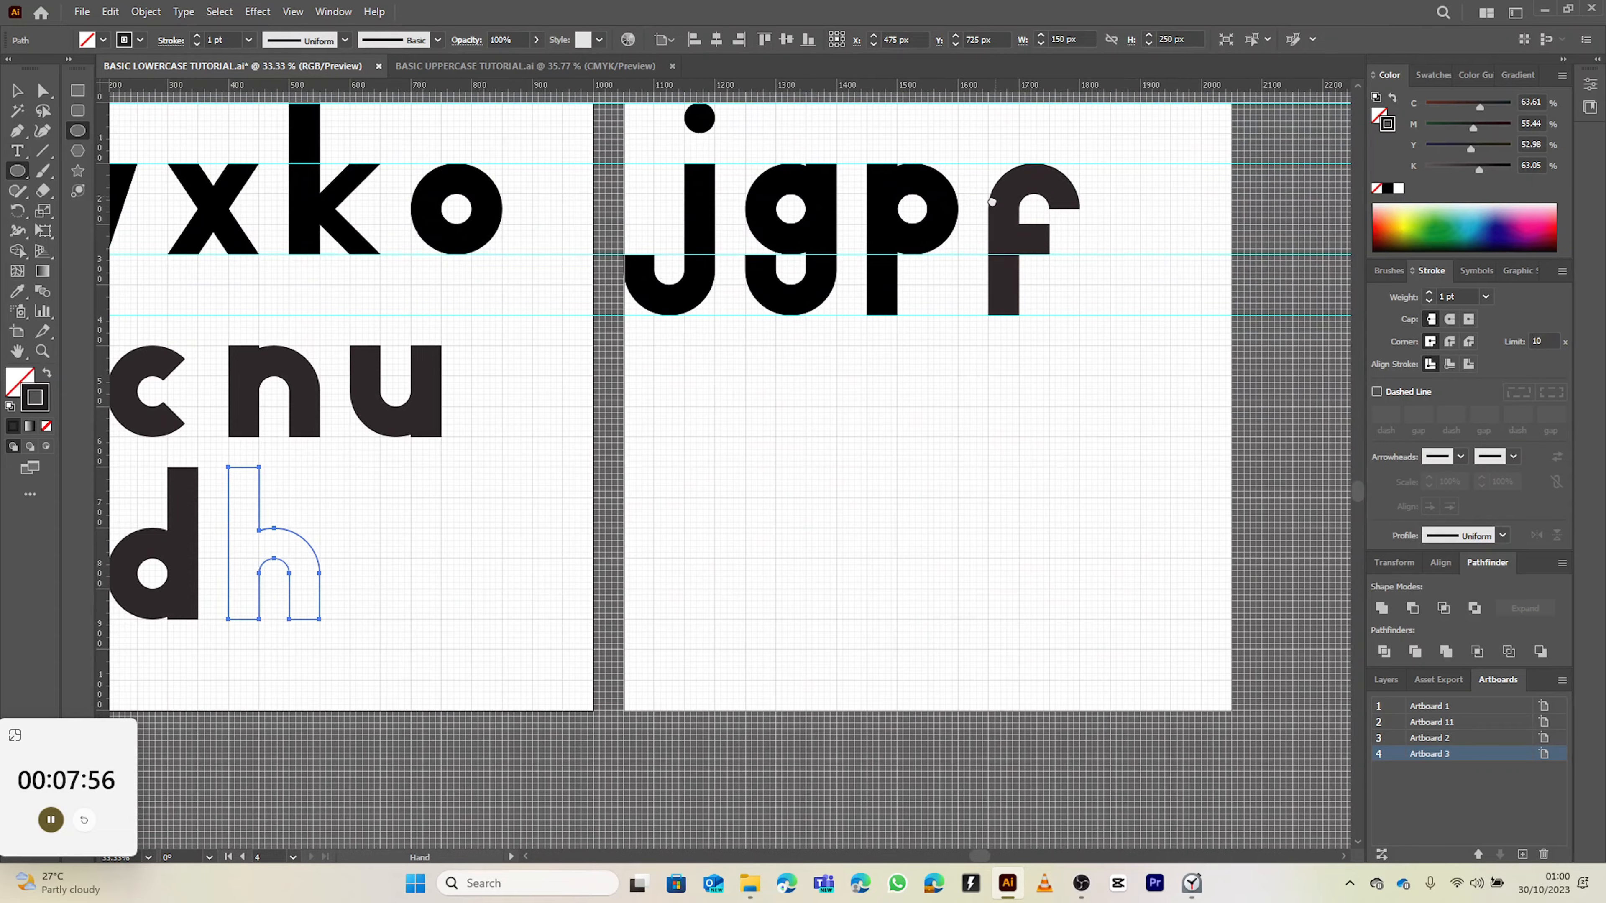
drag(1003, 191, 943, 197)
scroll(1040, 173, up, 1)
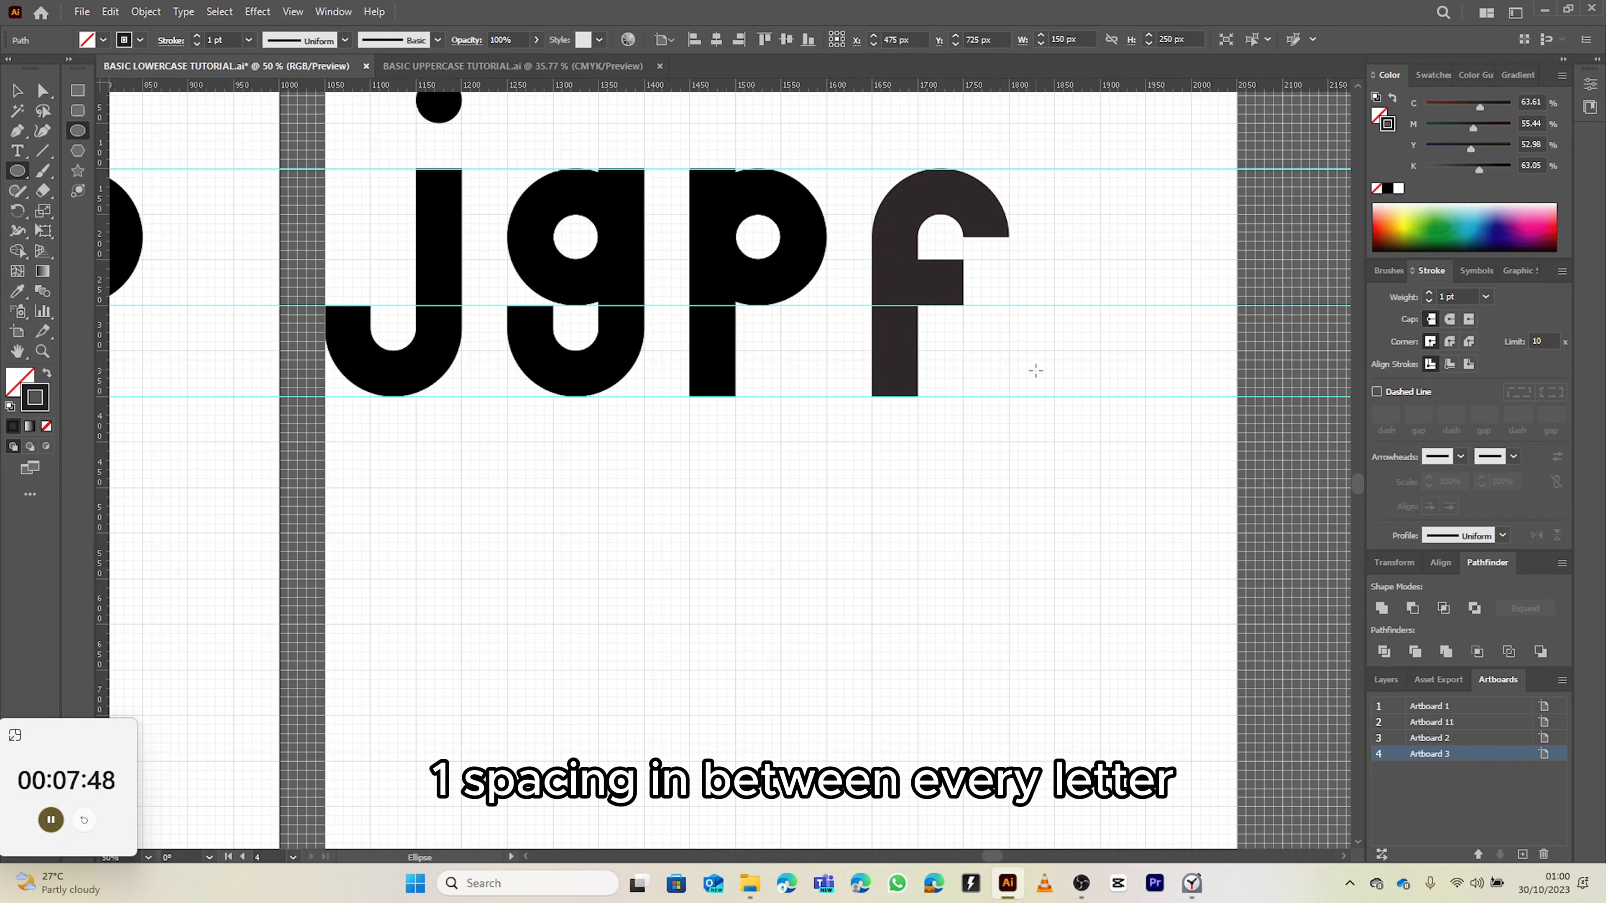
scroll(1051, 130, down, 1)
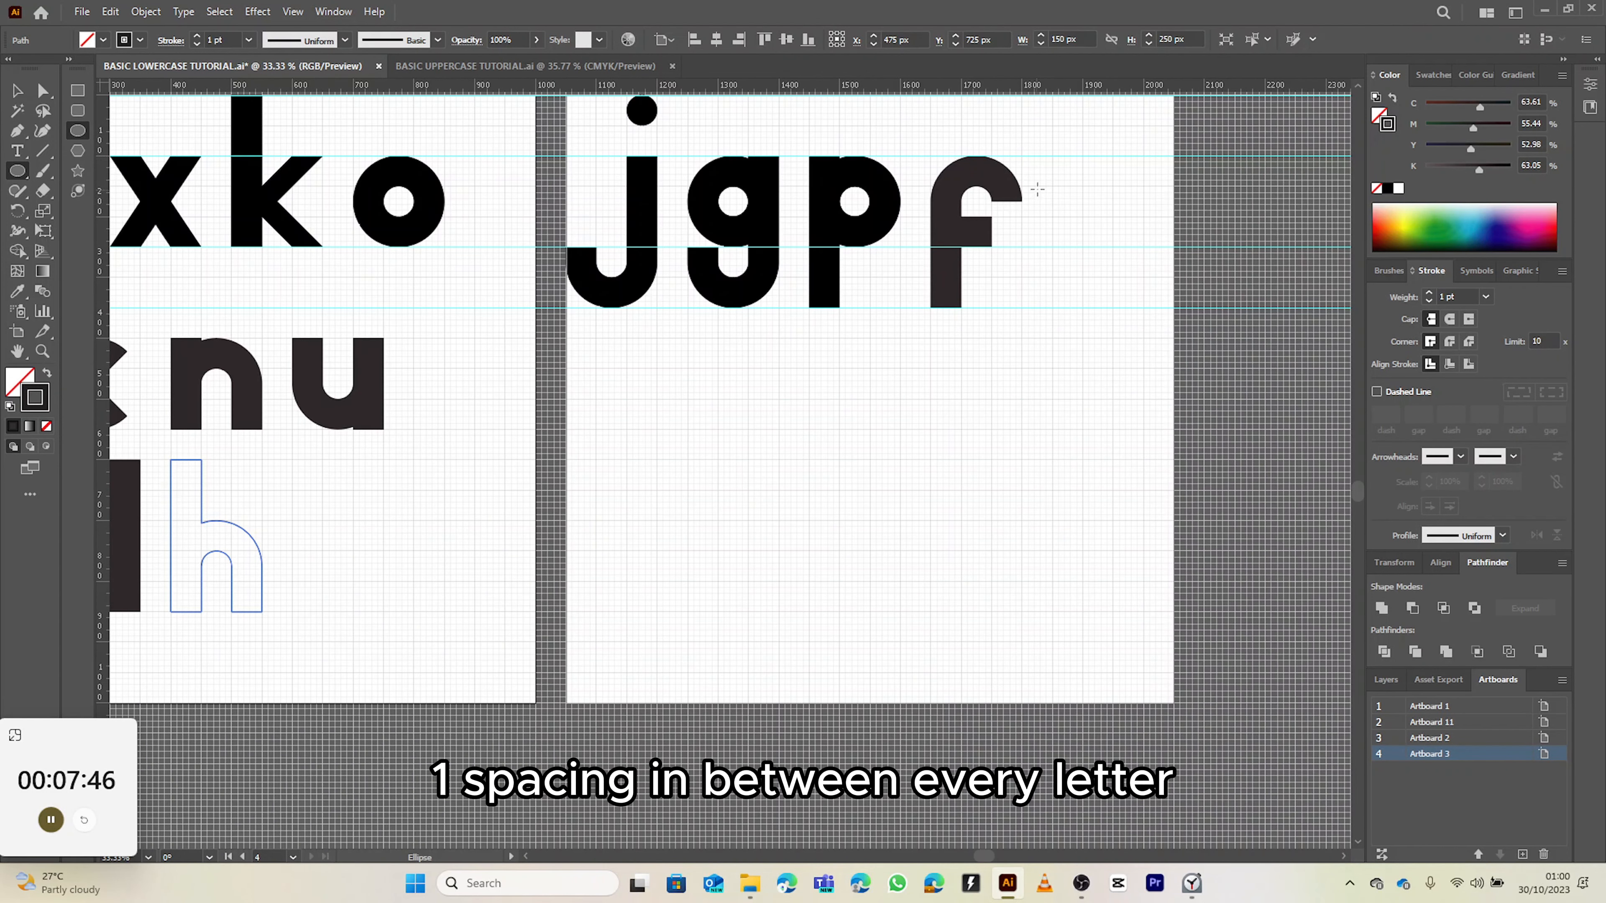
scroll(1038, 189, up, 1)
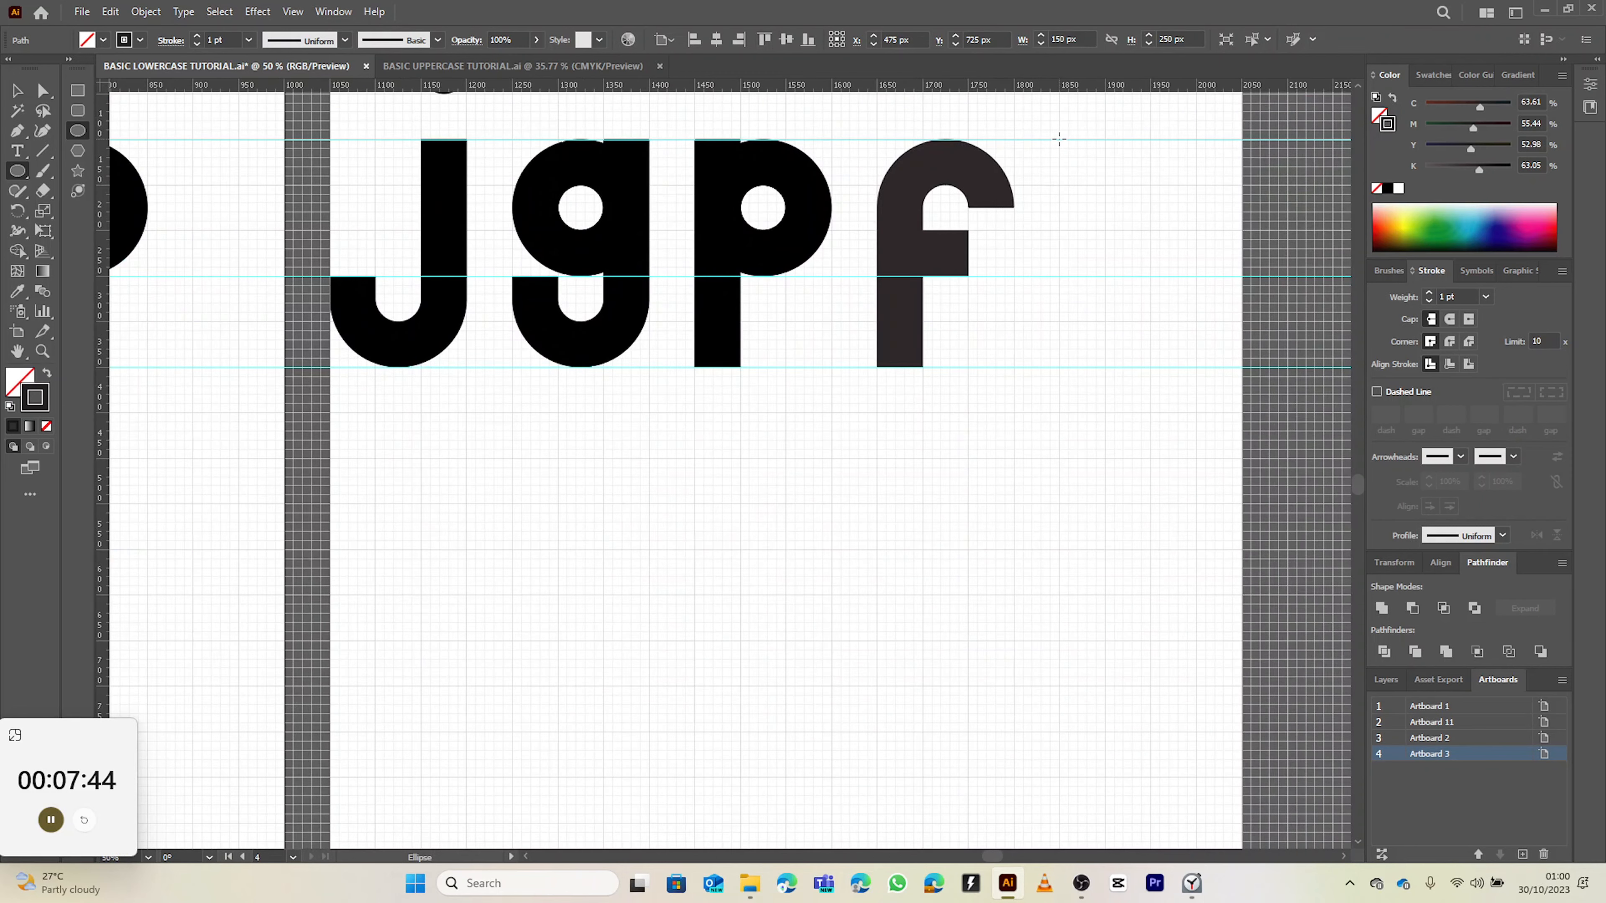
drag(1059, 138, 1197, 275)
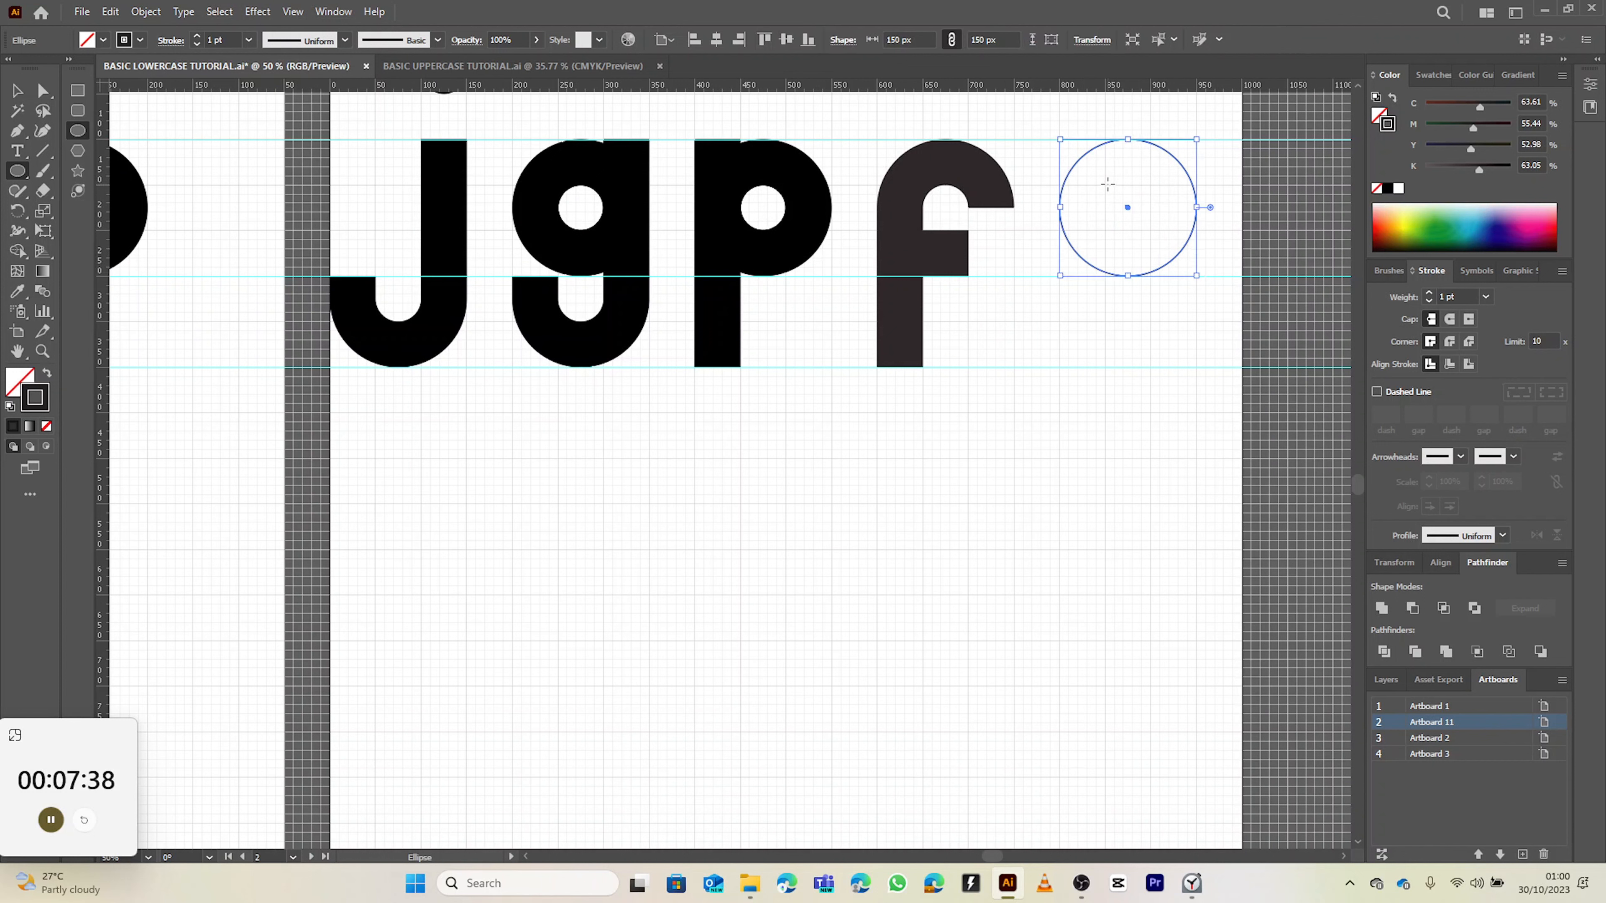
drag(1106, 184, 1147, 230)
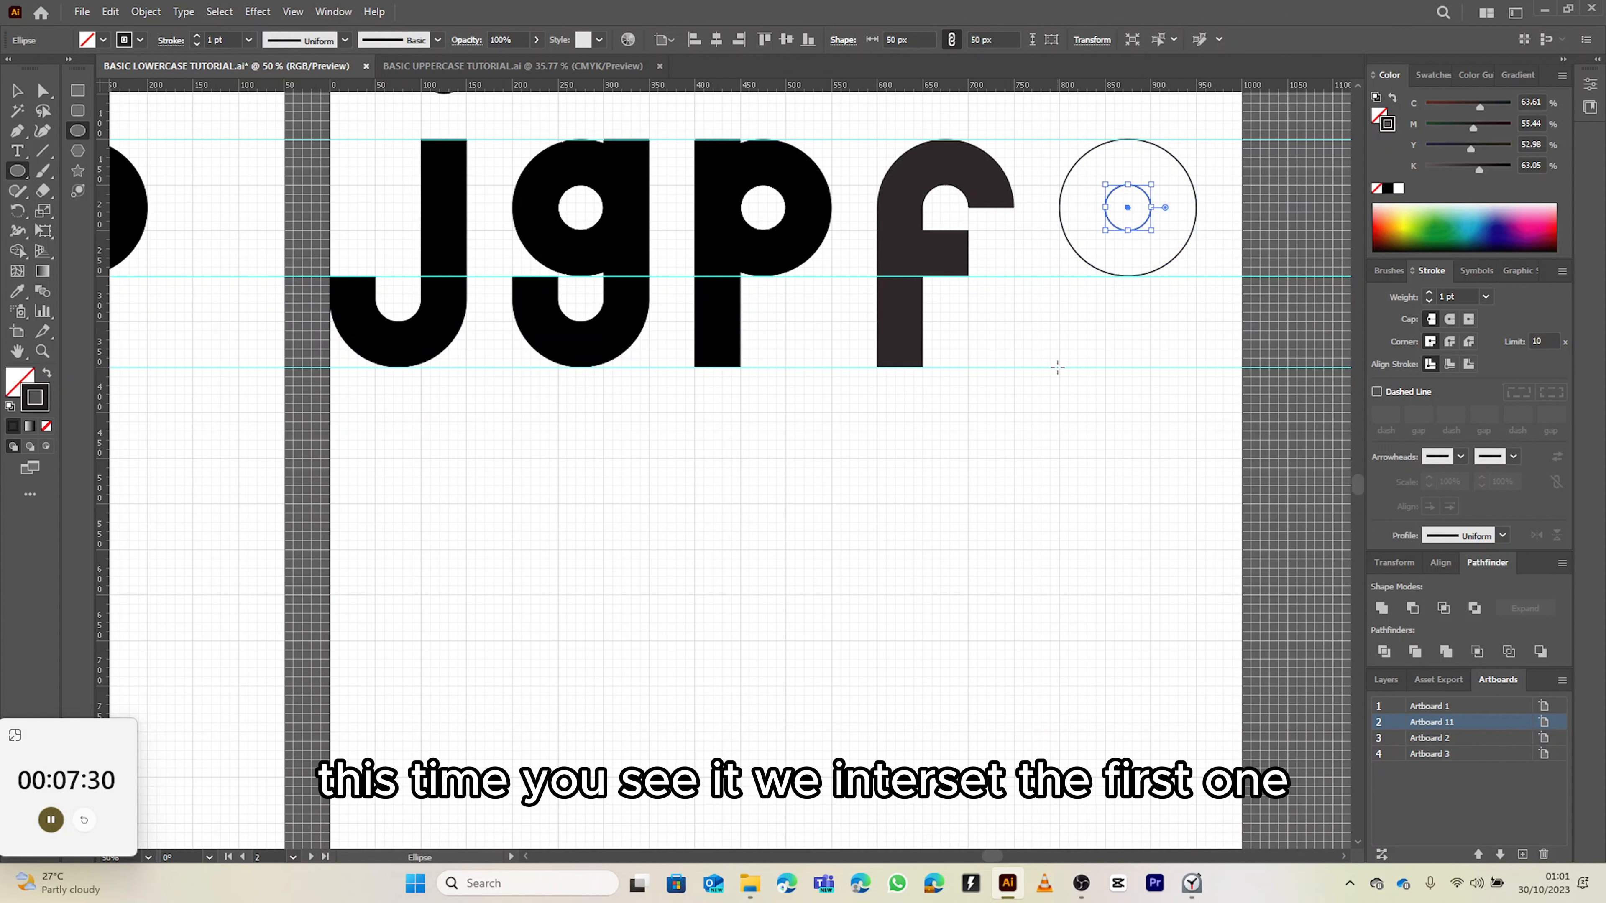
drag(1059, 366, 1196, 231)
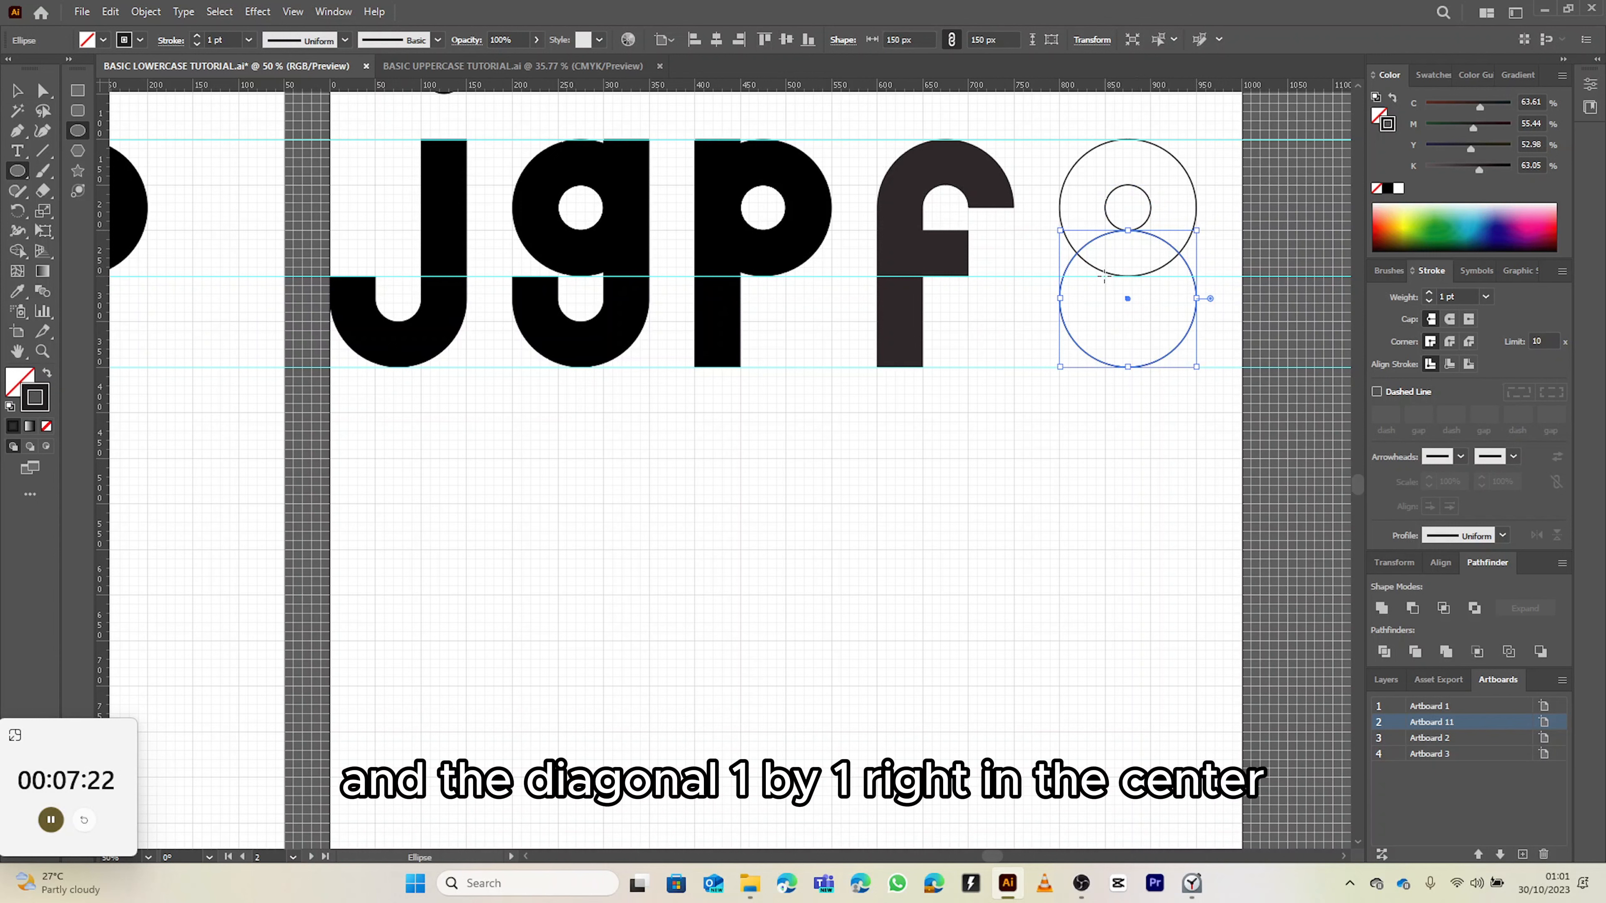
drag(1104, 276, 1150, 322)
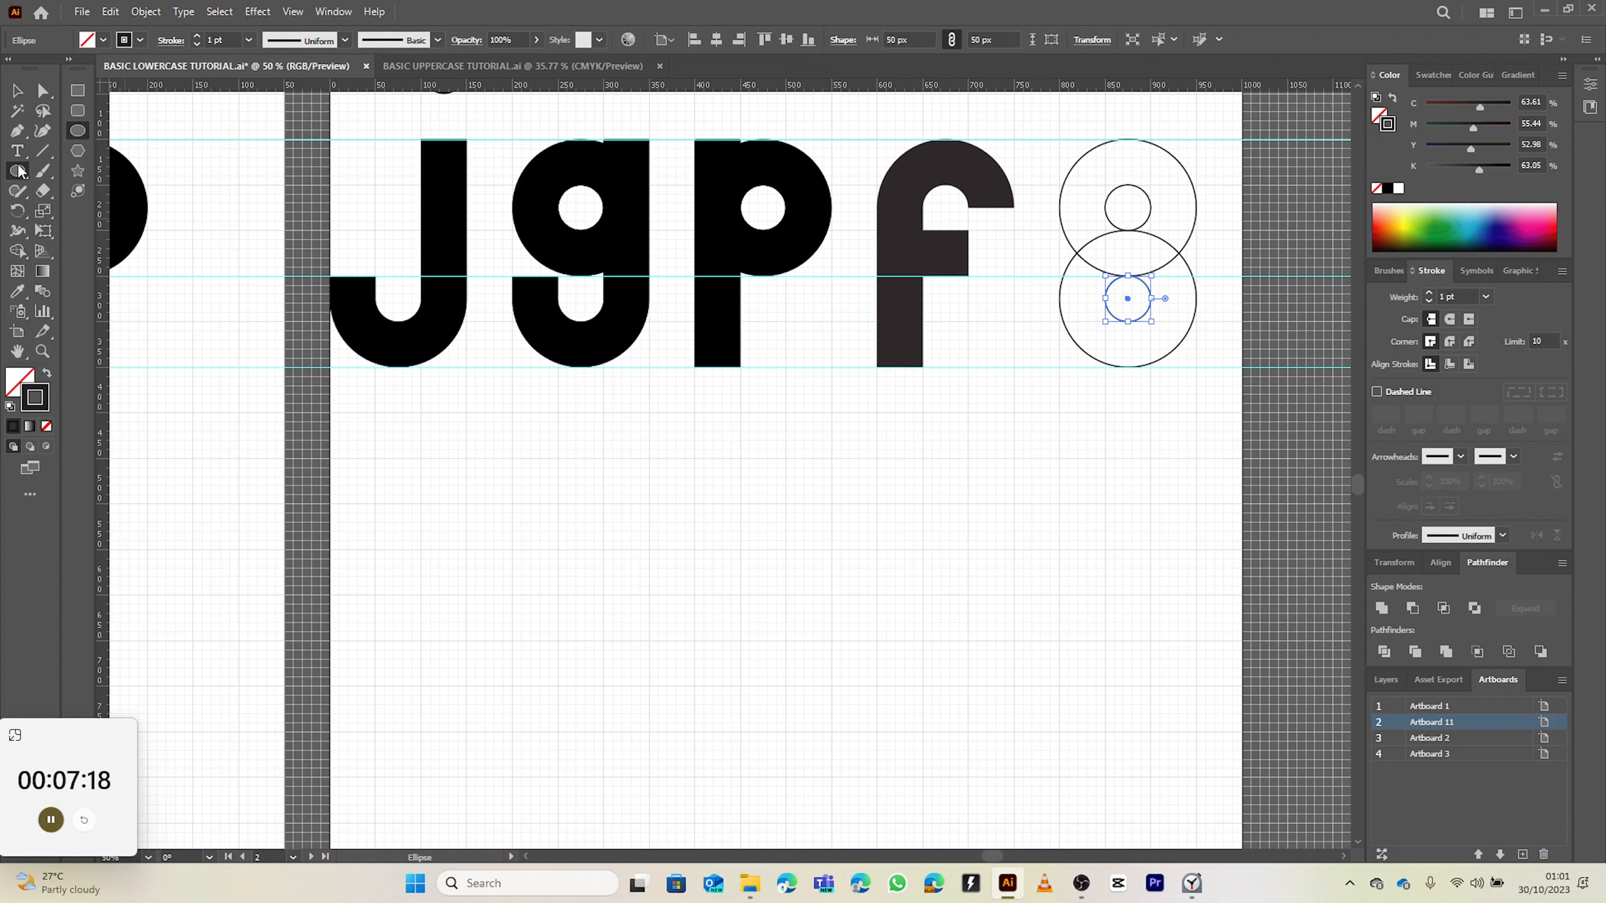
- Draw a 50 by 80 px rectangle from the x-height guide down over the upper circle's left side
click(77, 91)
drag(1059, 141, 1107, 214)
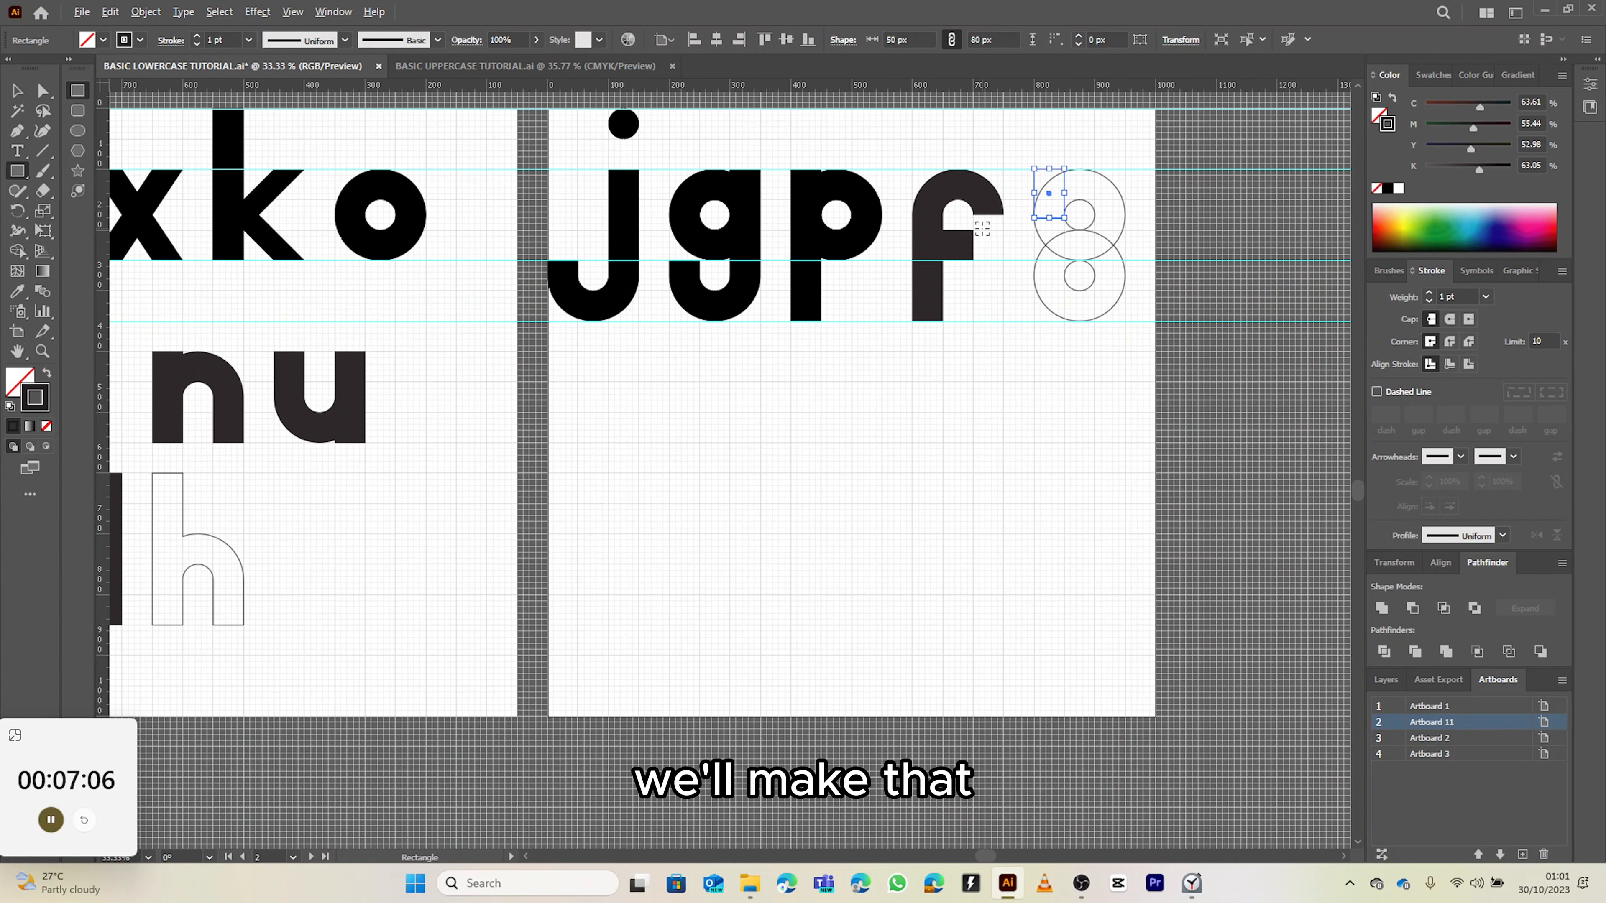
key(ctrl+minus)
mouse_move(627, 339)
mouse_down()
mouse_move(997, 226)
mouse_move(634, 348)
mouse_up()
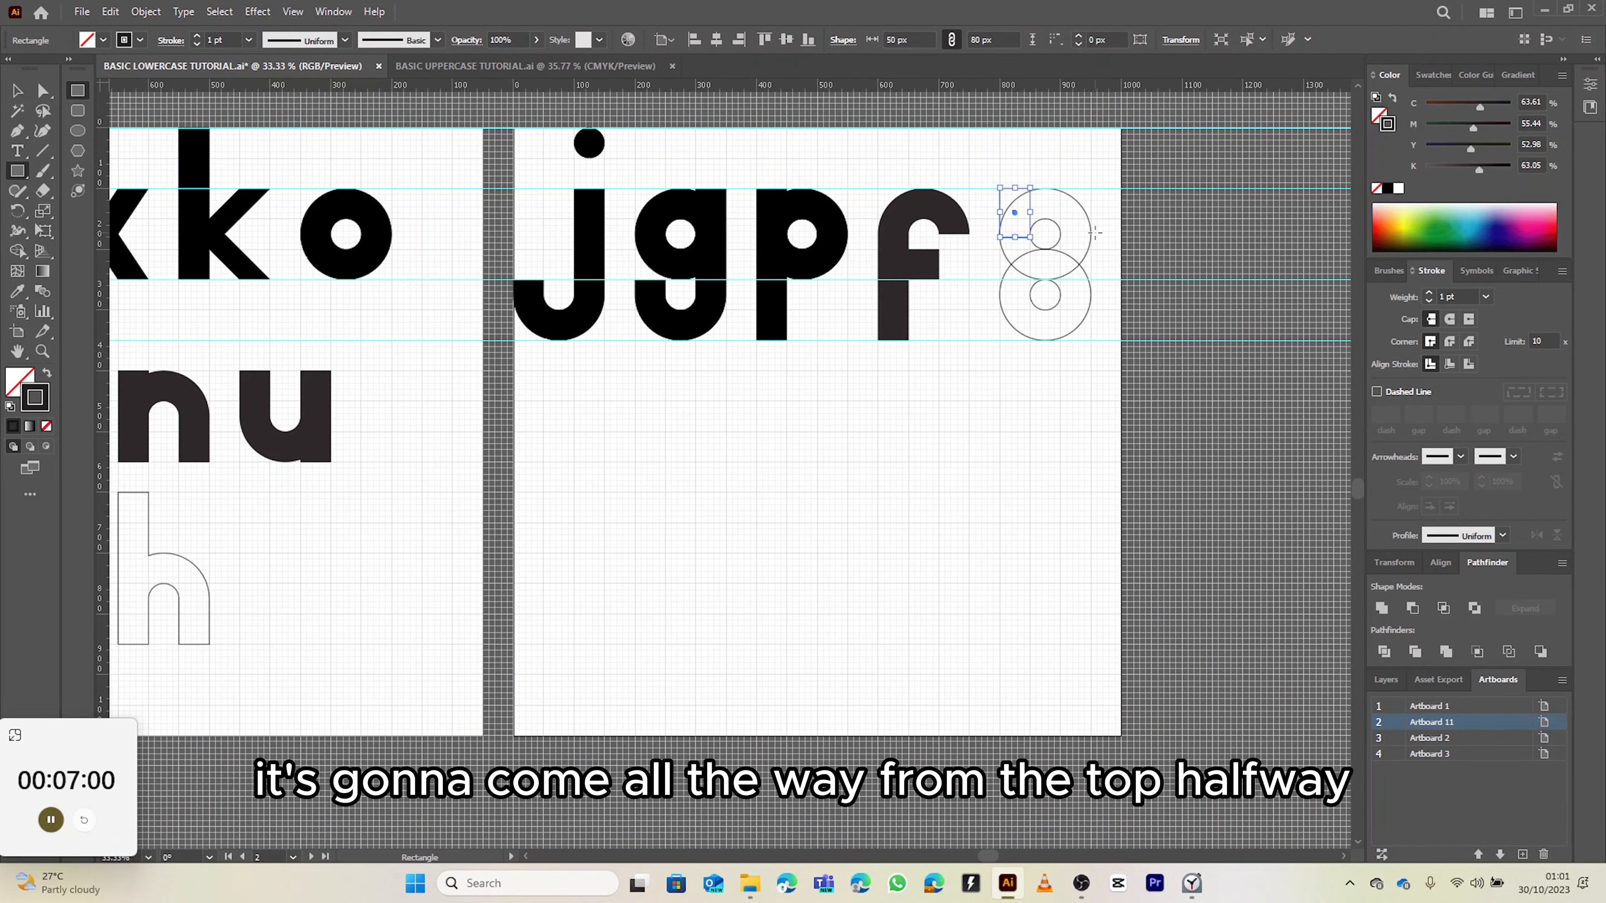
- Draw a 50 by 175 px rectangle from the x-height guide down the circles' right side and a 50 by 25 px one below the baseline at left
scroll(1096, 233, up, 2)
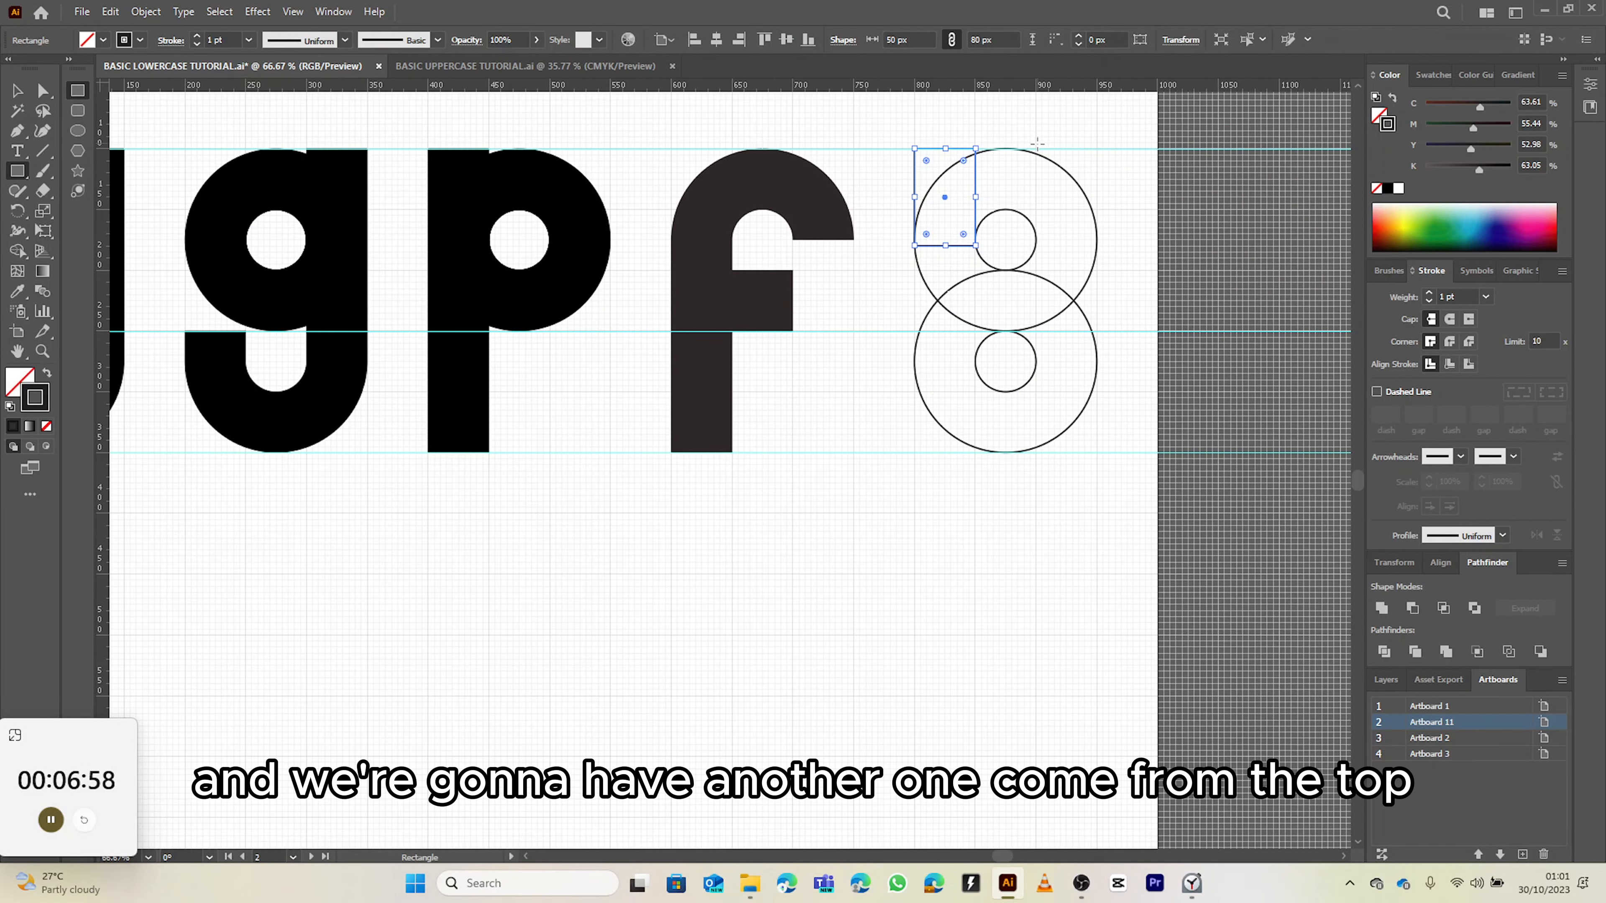
drag(1037, 148, 1098, 361)
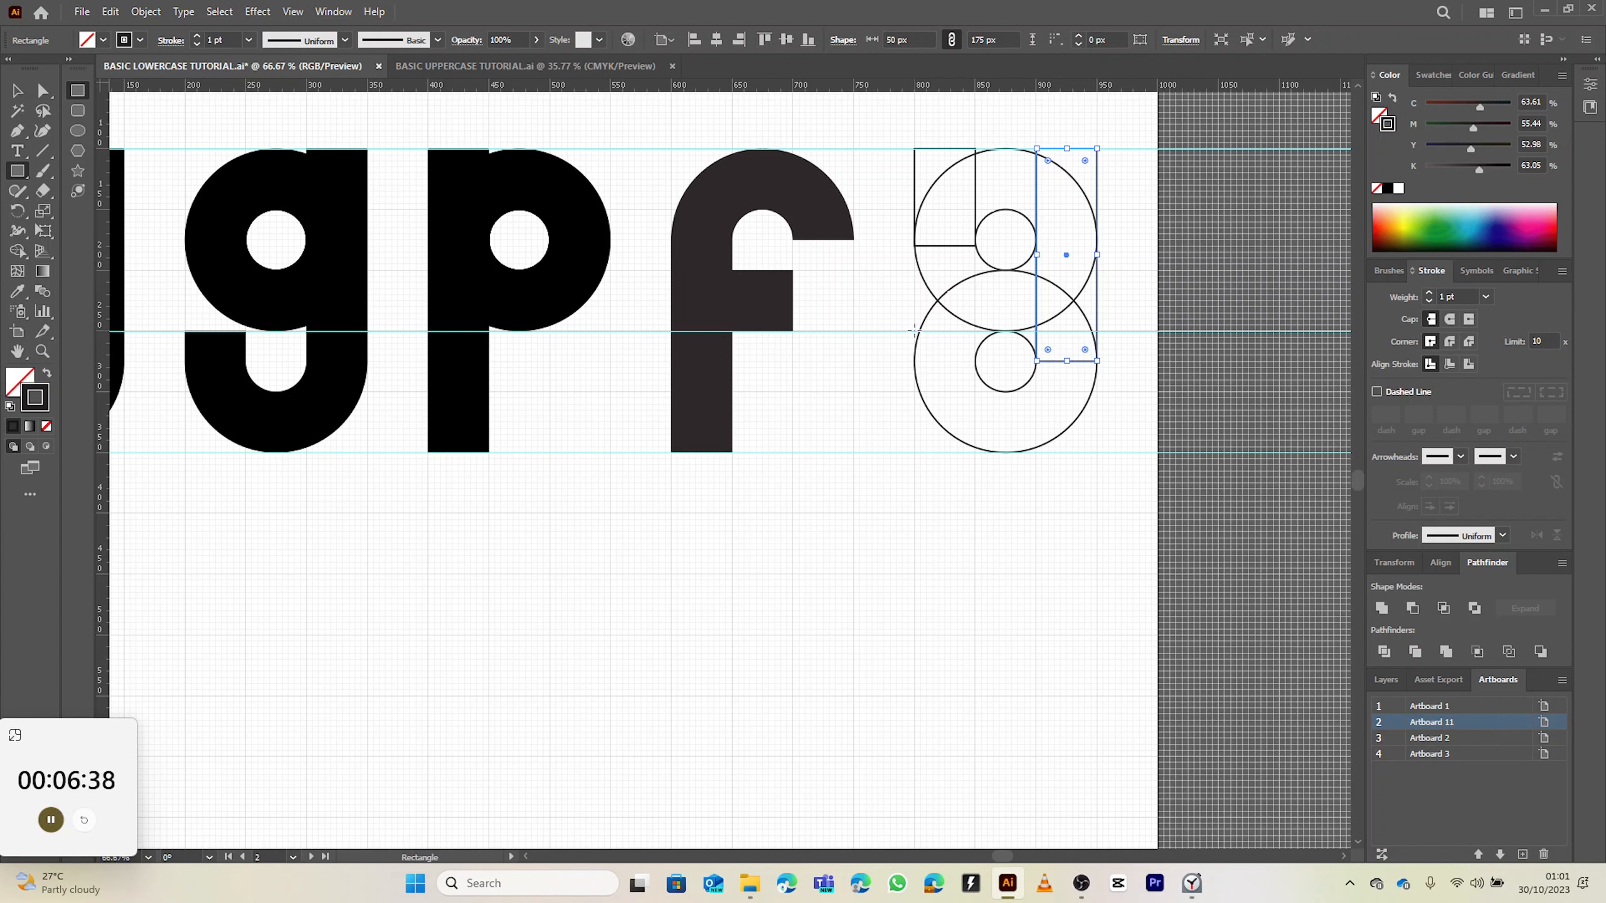
drag(915, 331, 976, 361)
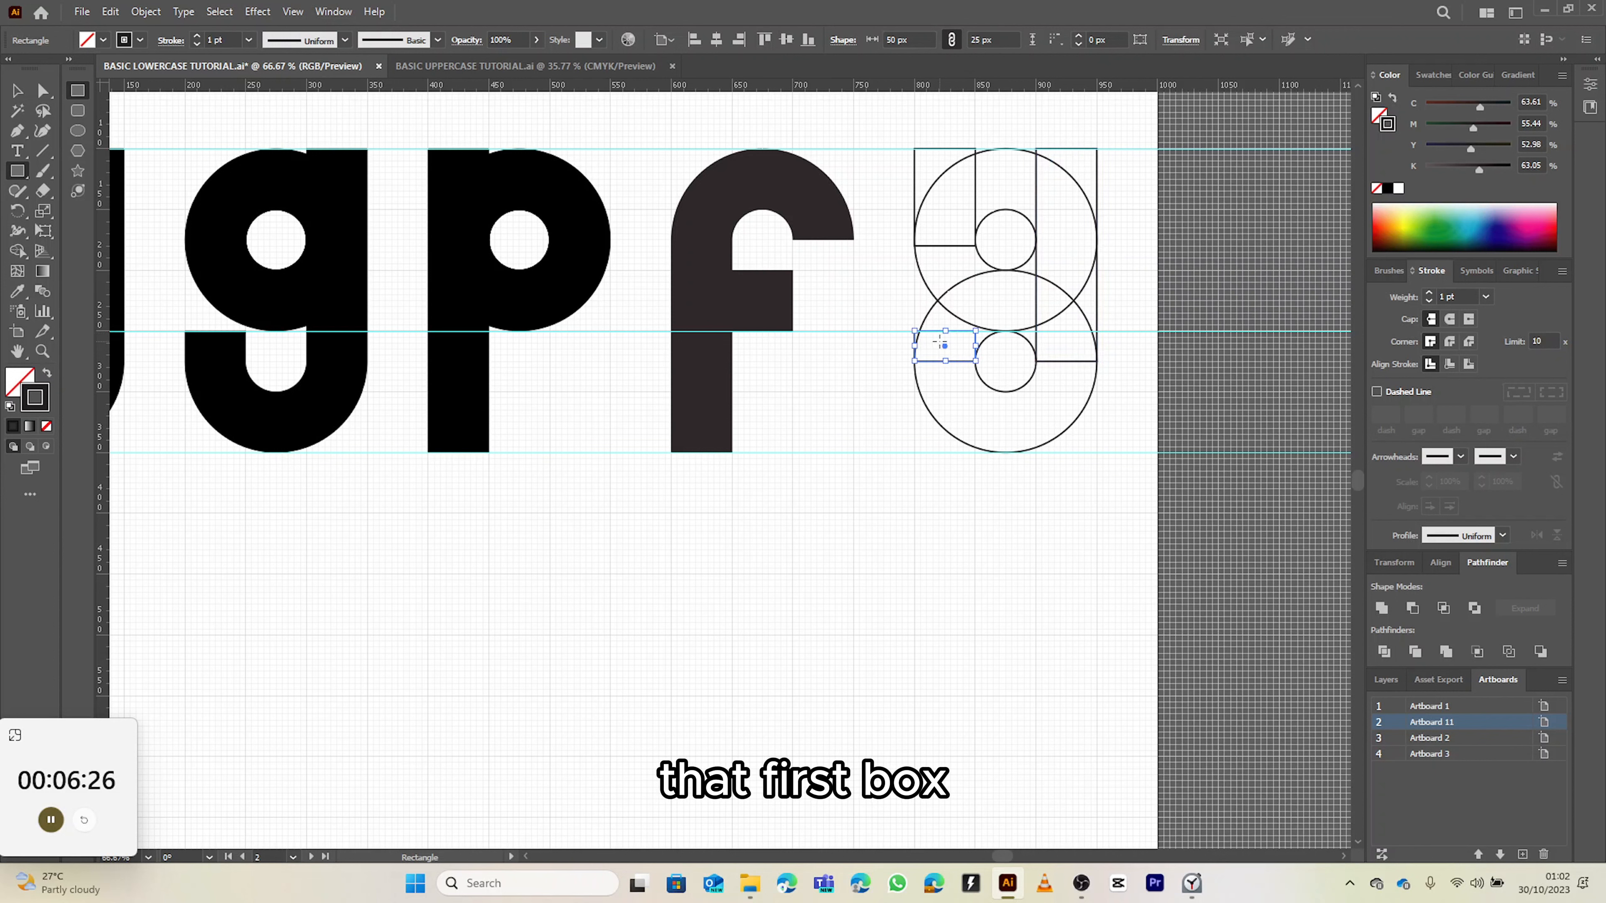
- Compare the y construction with its sketch on the construction artboard, and bring the letter y back into focus
scroll(942, 343, down, 4)
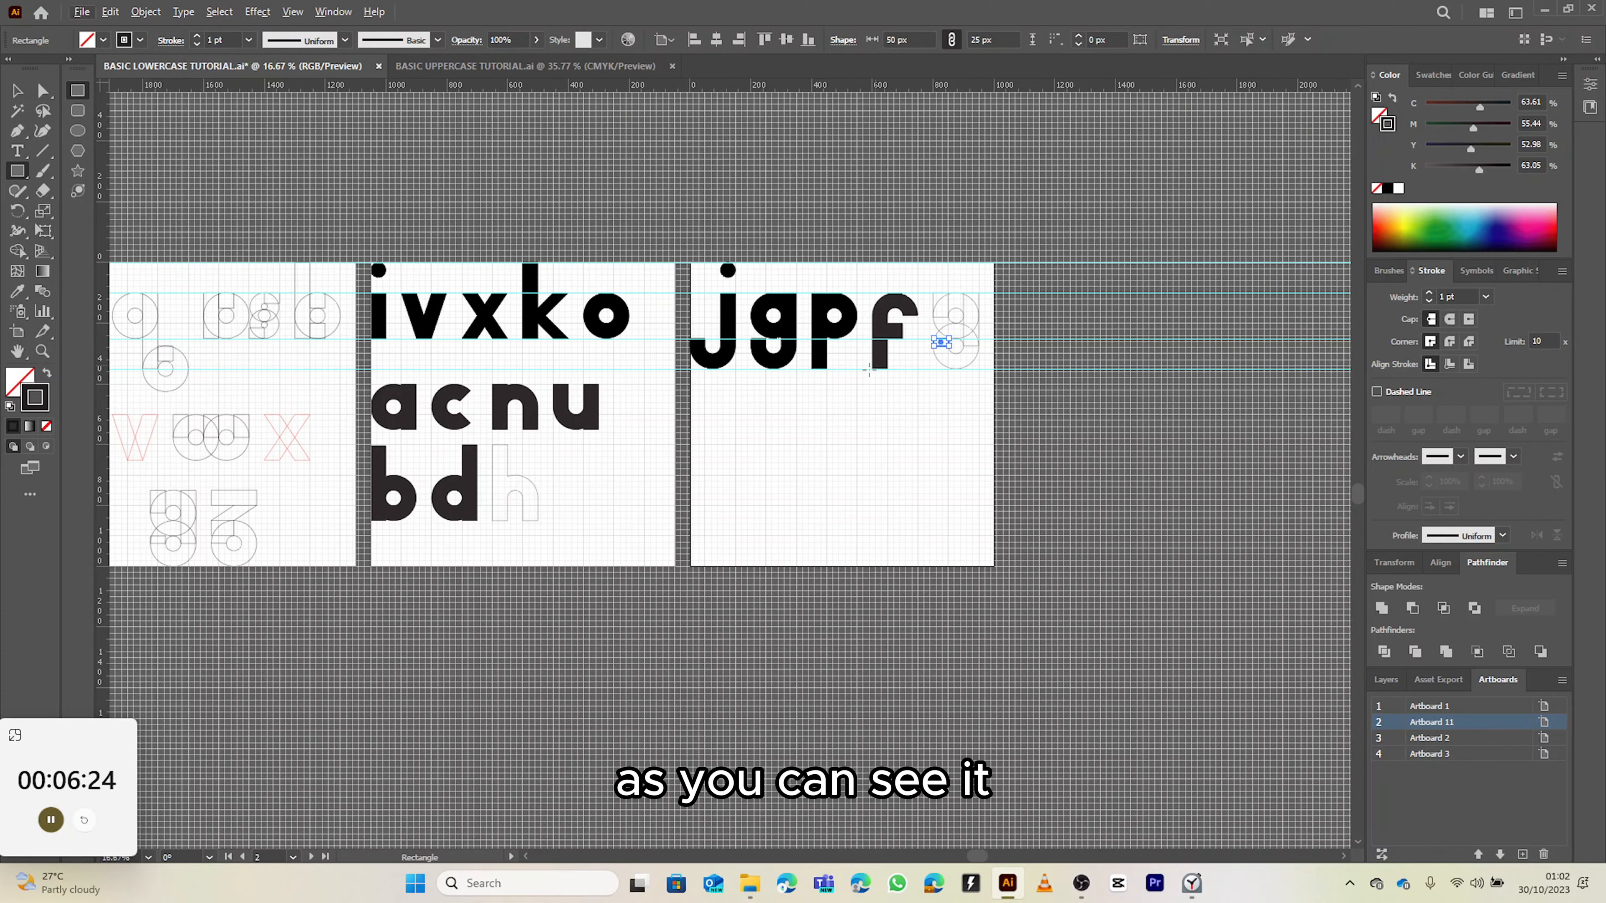
drag(857, 378, 1108, 234)
scroll(418, 372, up, 1)
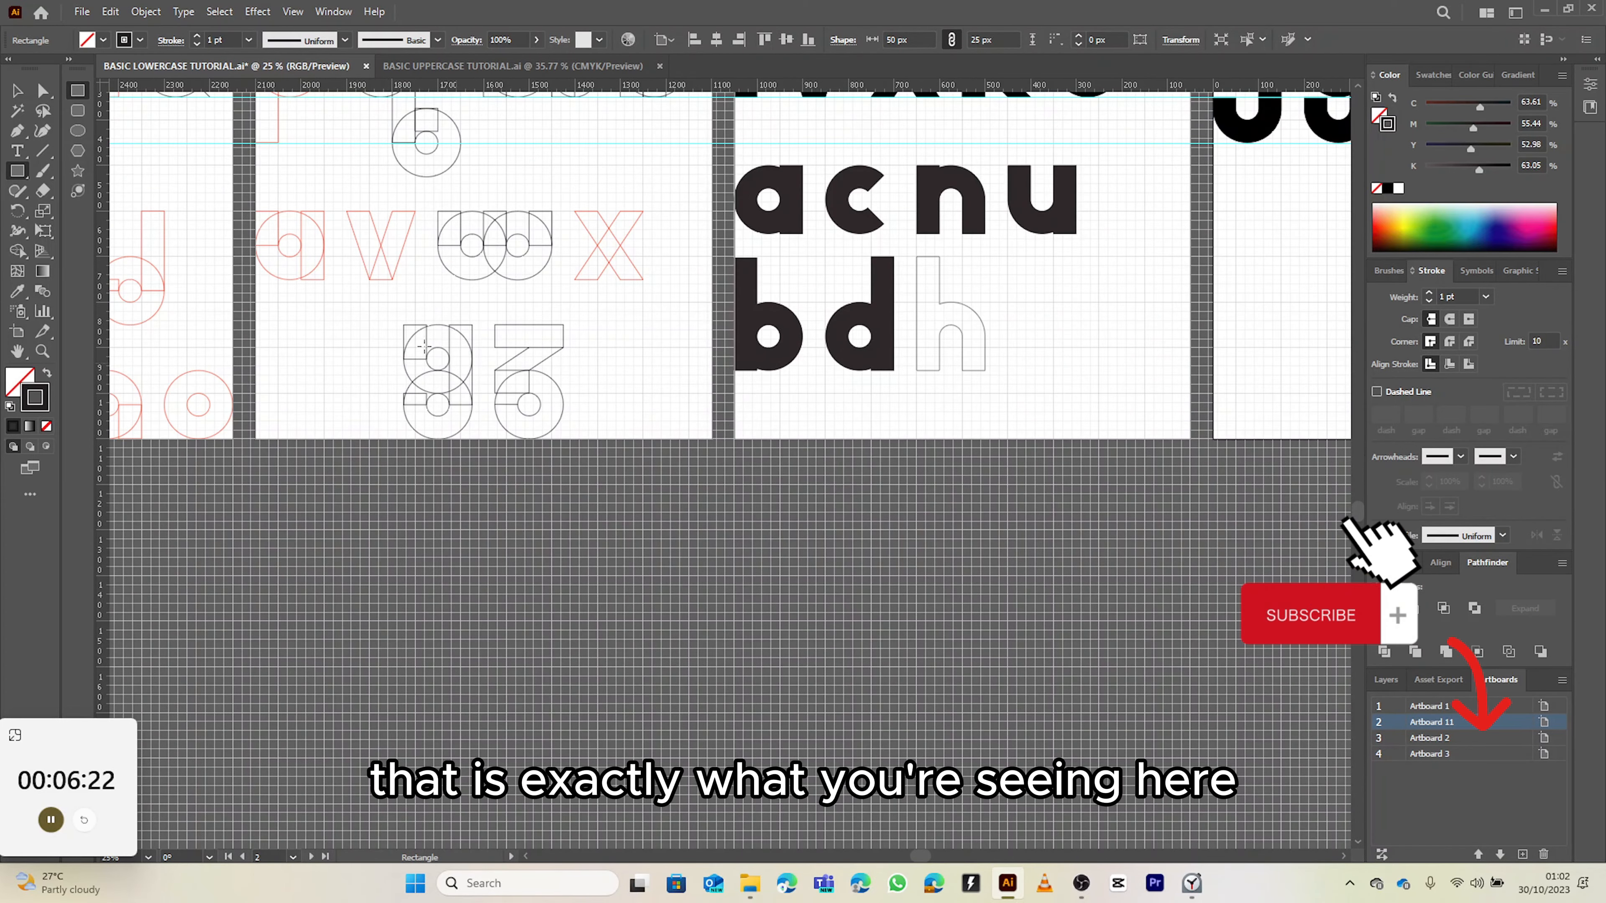
drag(1258, 236, 755, 434)
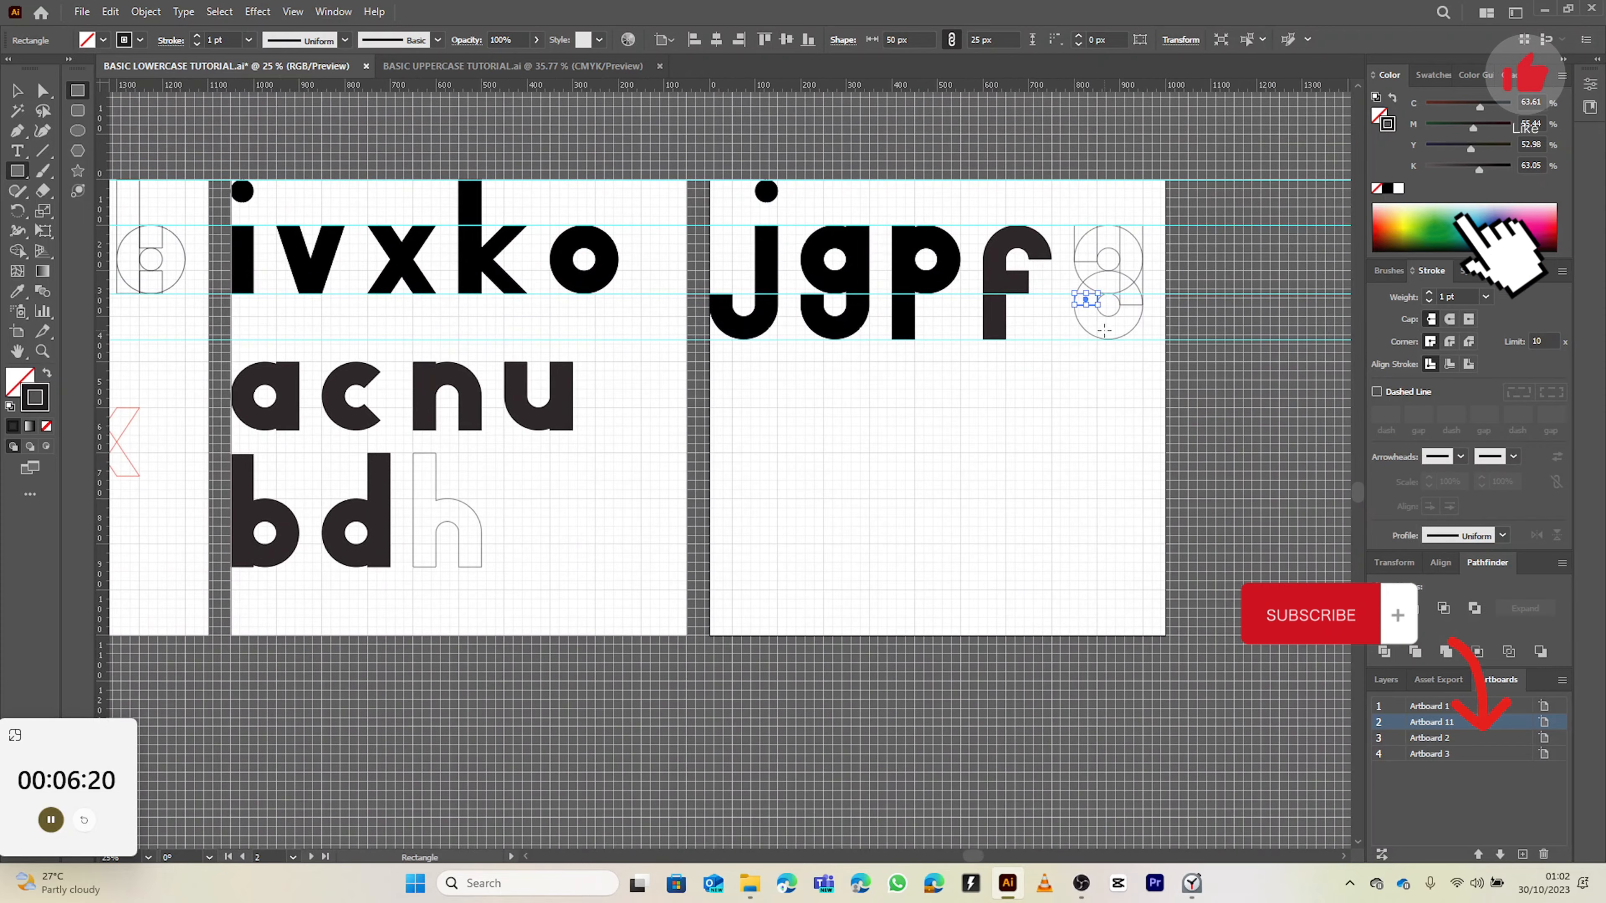
scroll(1104, 330, up, 3)
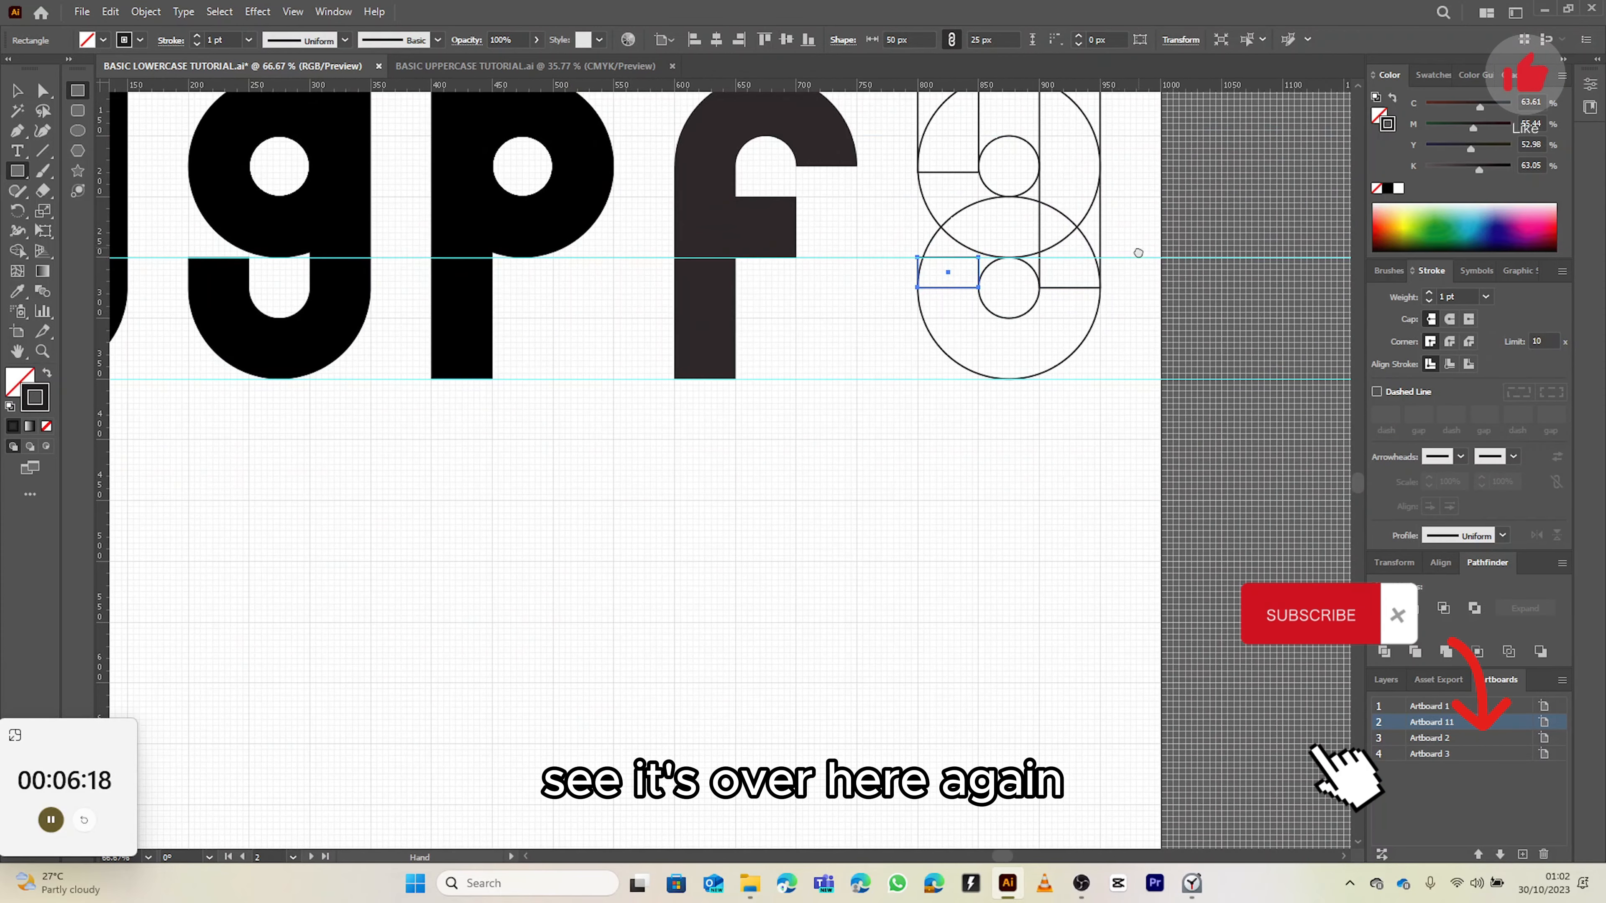
drag(1137, 253, 1100, 391)
- Select all the y construction shapes, swap their fill and stroke, and merge the stem, hook, left arm and bowl with Shape Builder
key(v)
click(1116, 299)
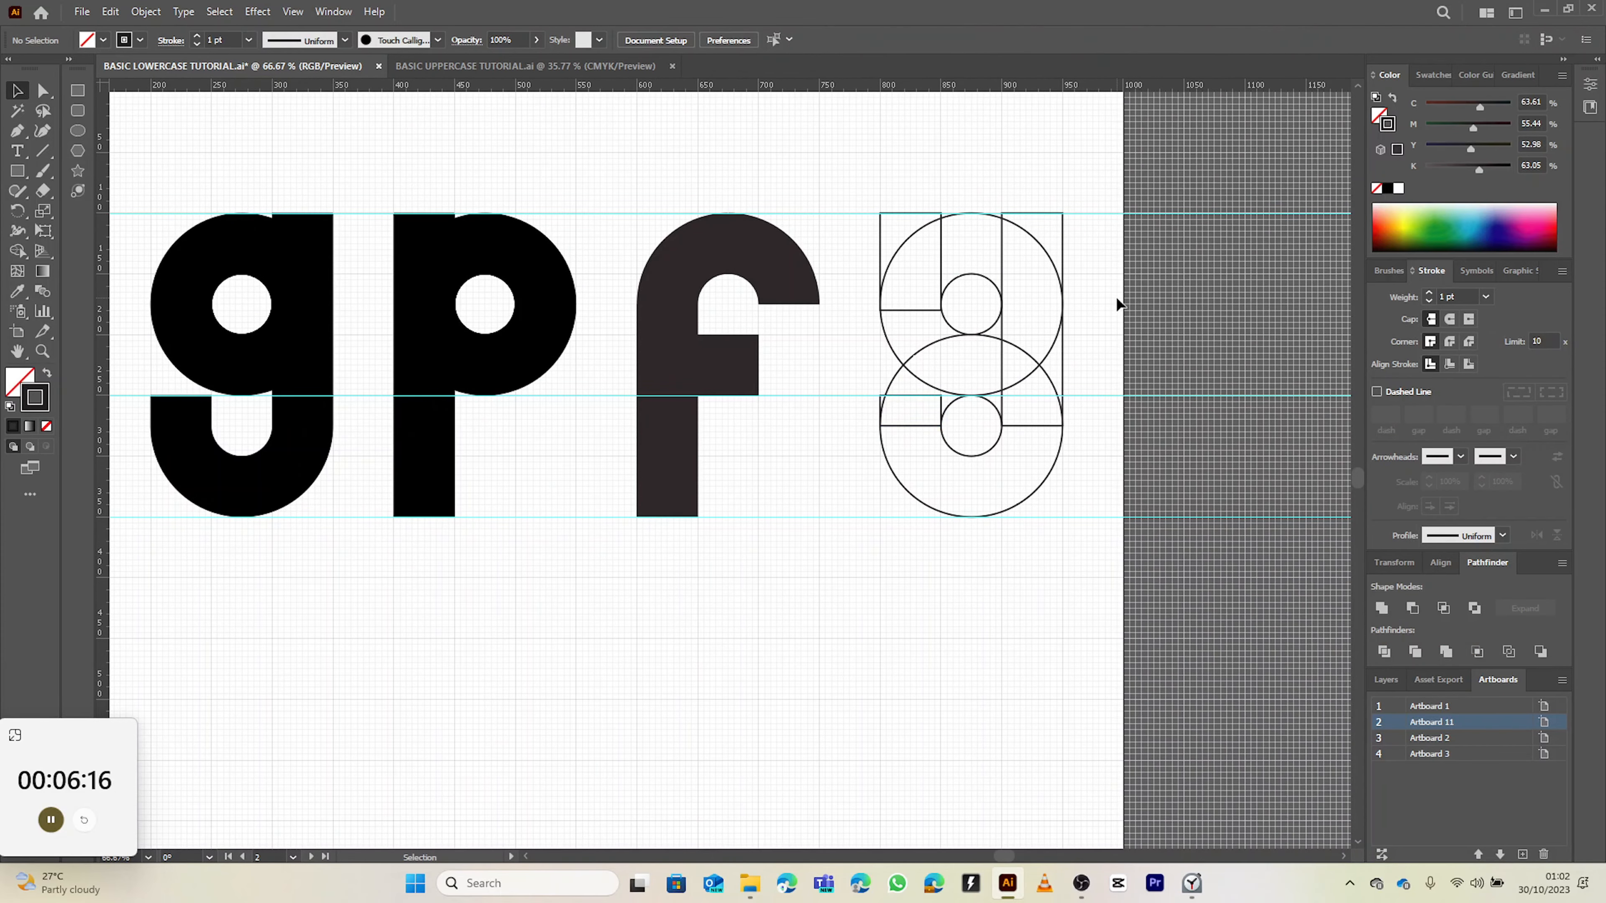
drag(899, 179, 1050, 528)
key(shift+m)
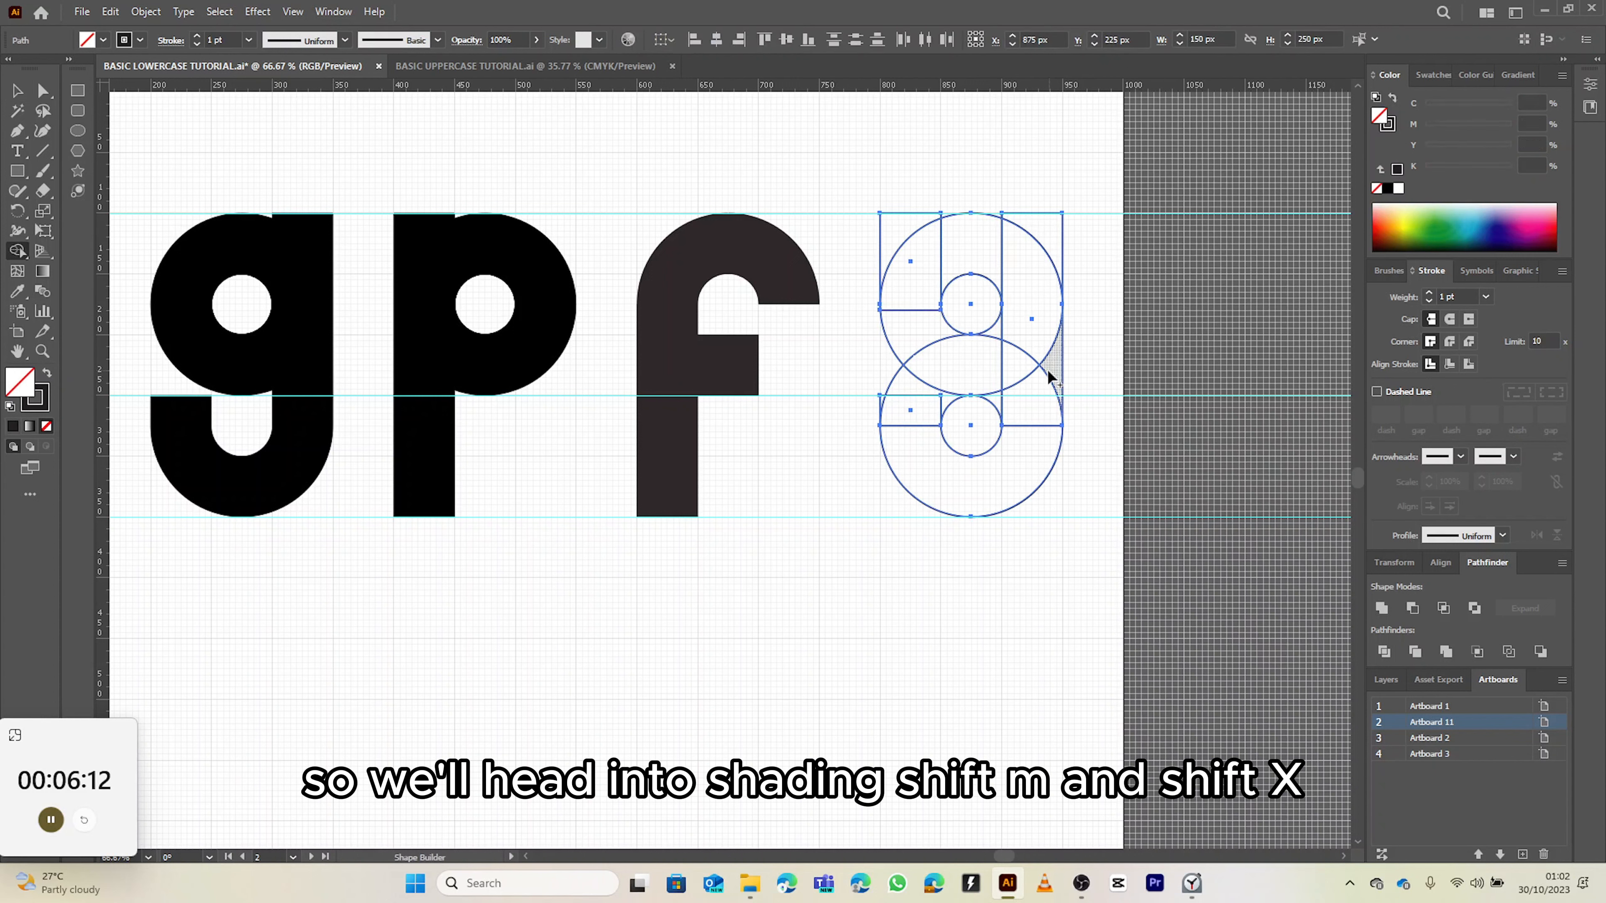
key(shift+x)
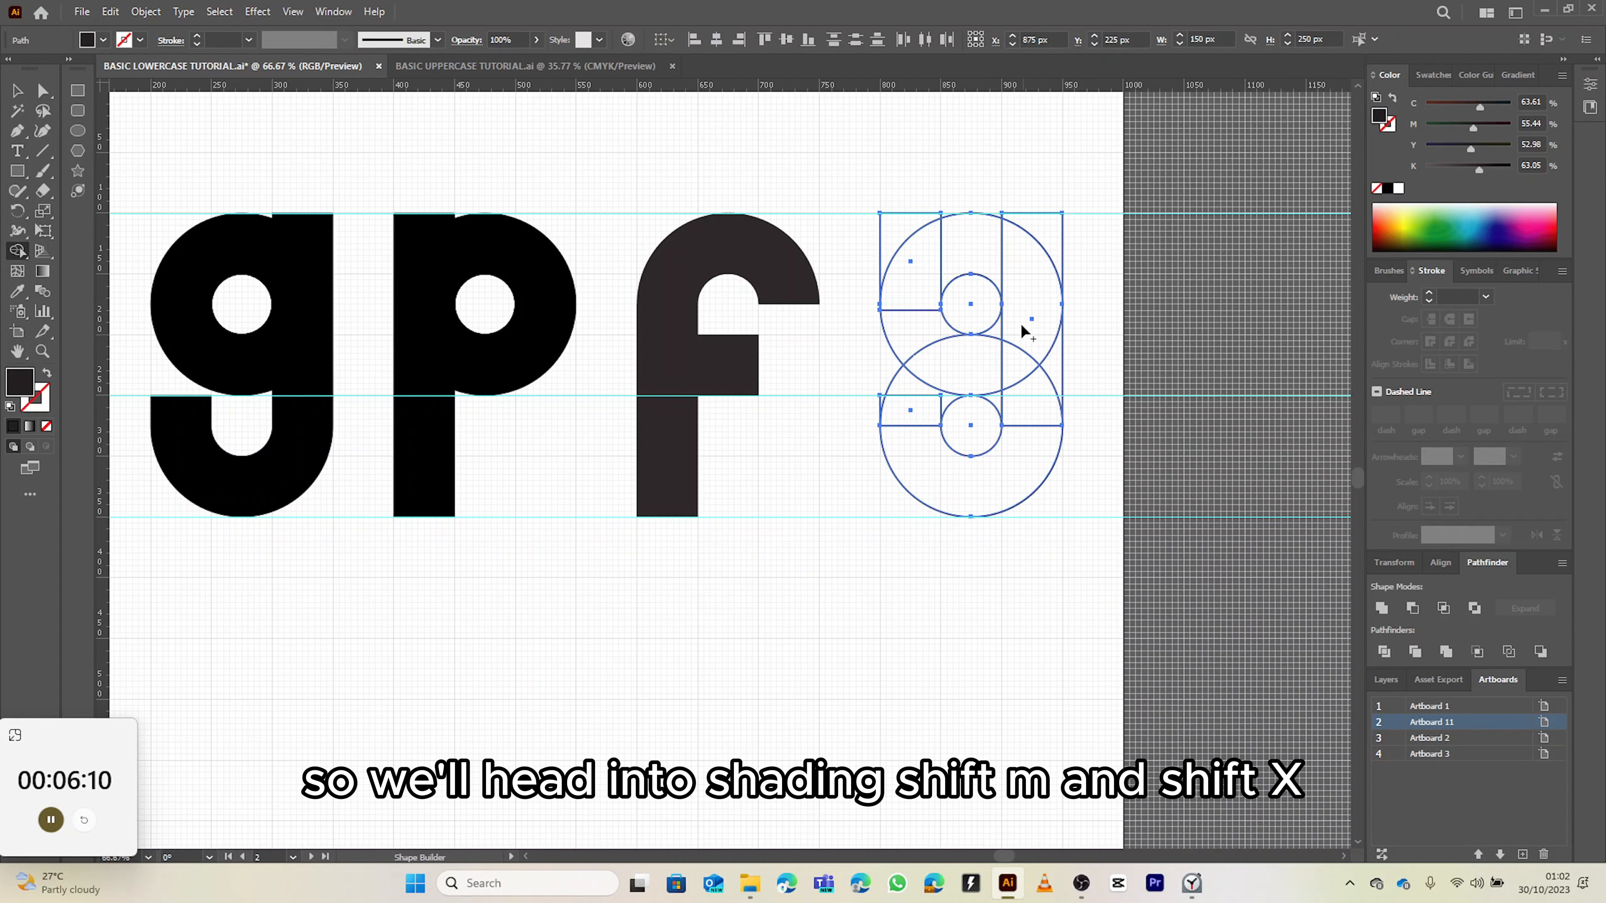
mouse_move(1031, 226)
mouse_down()
mouse_move(1047, 359)
mouse_move(1017, 438)
mouse_move(1028, 405)
mouse_up()
drag(917, 482, 914, 417)
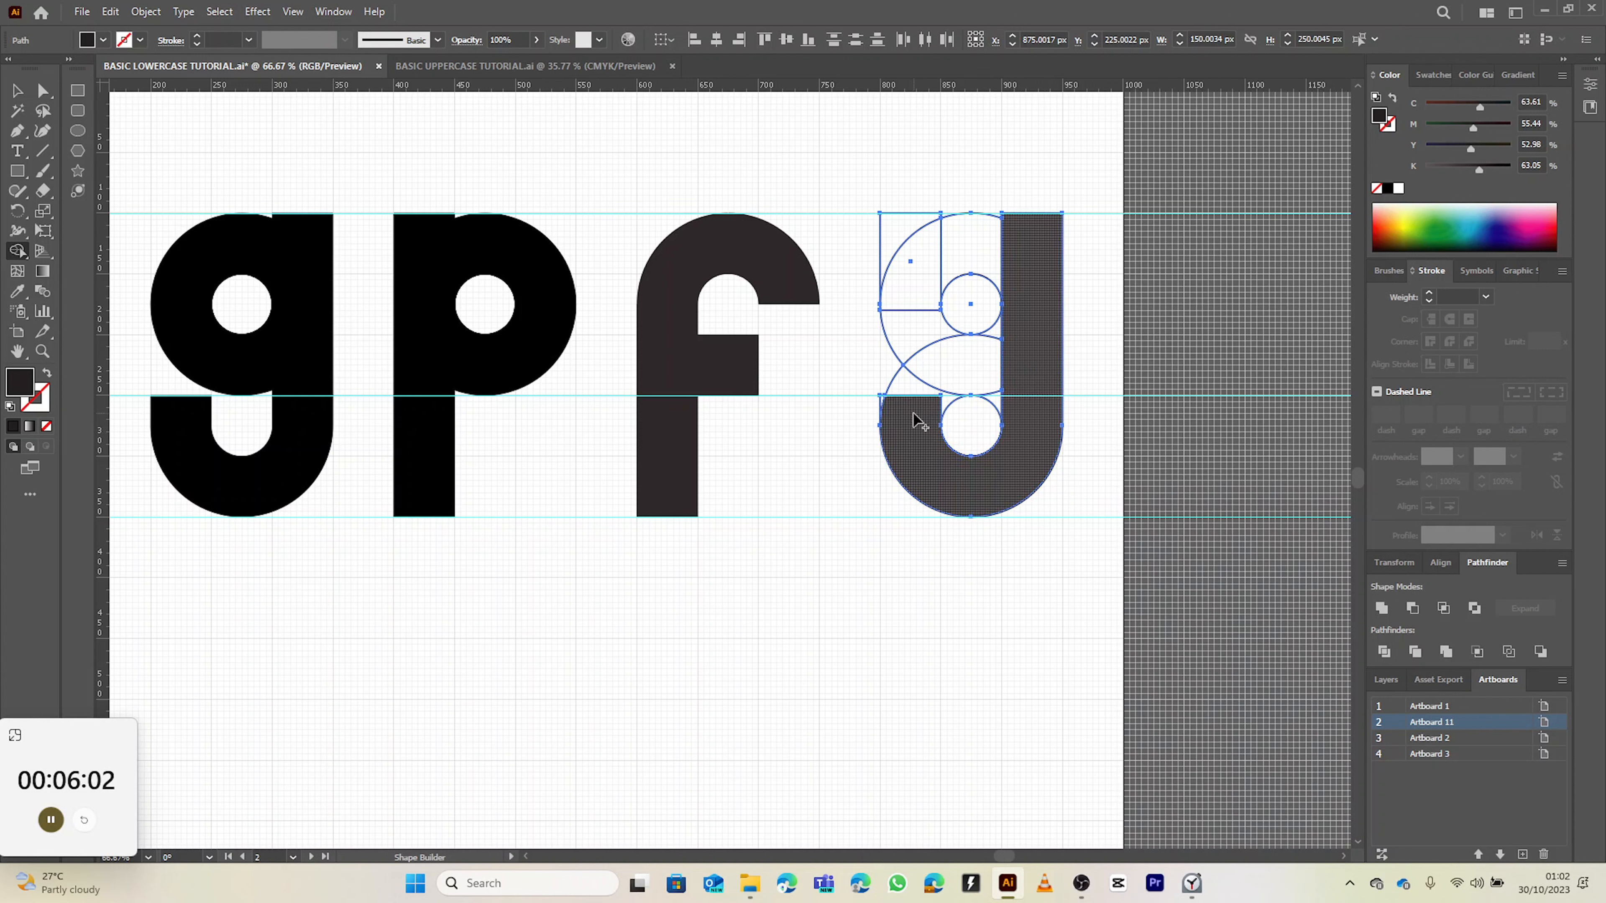
drag(915, 229, 915, 319)
drag(1008, 360, 1005, 348)
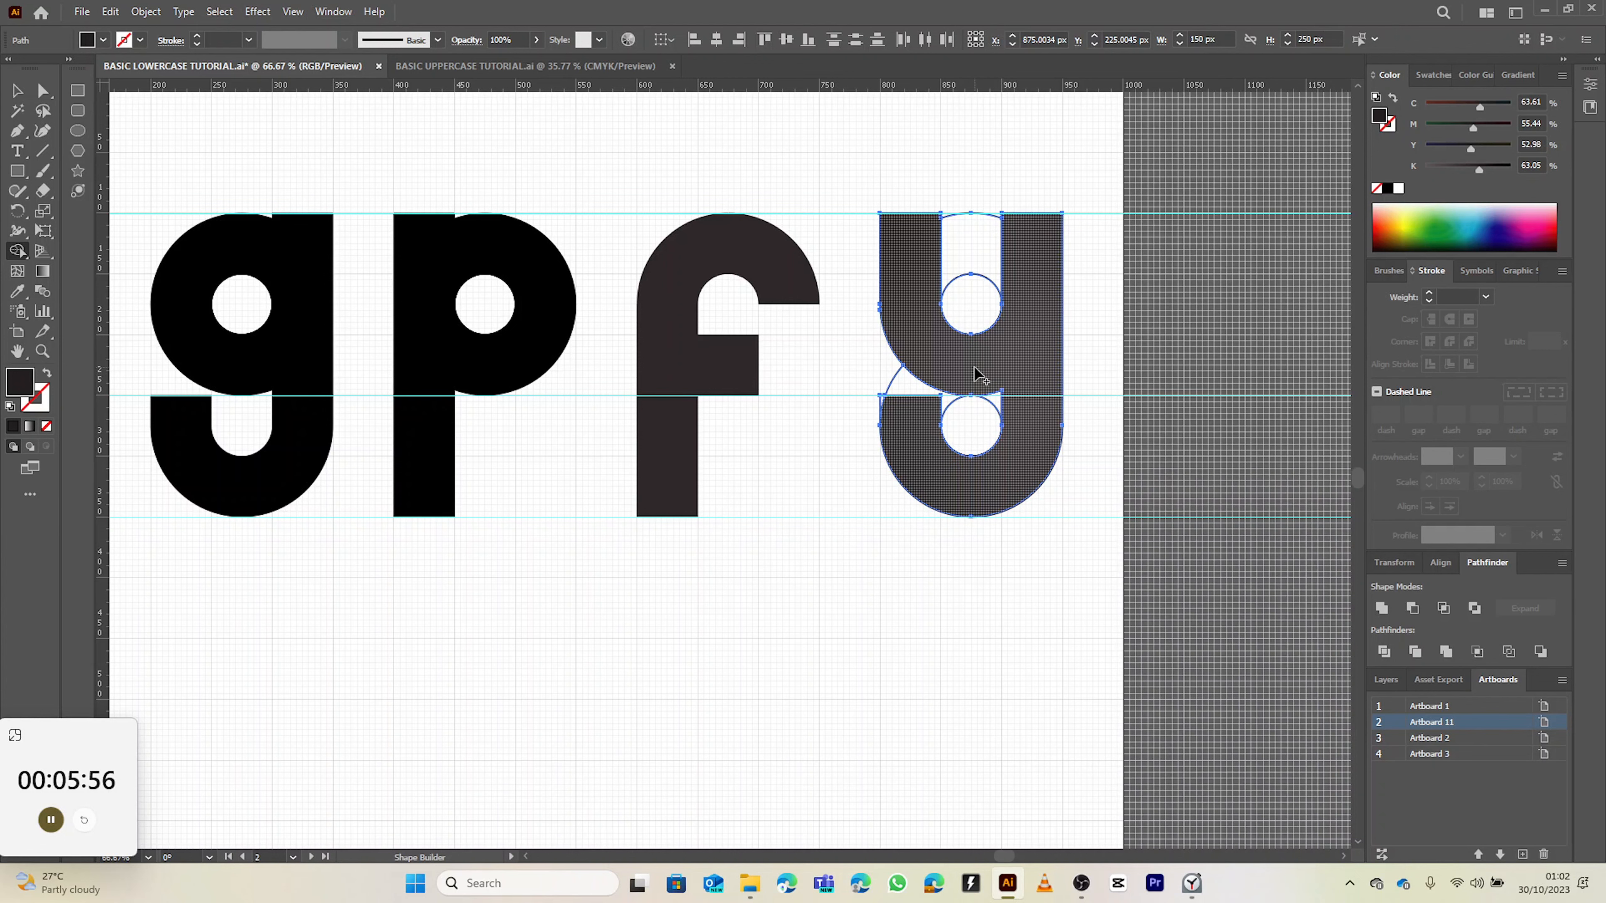
- Merge the sliver at the tip of the y's hook and remove the leftover outline pieces from the gap and both counters
scroll(972, 366, down, 1)
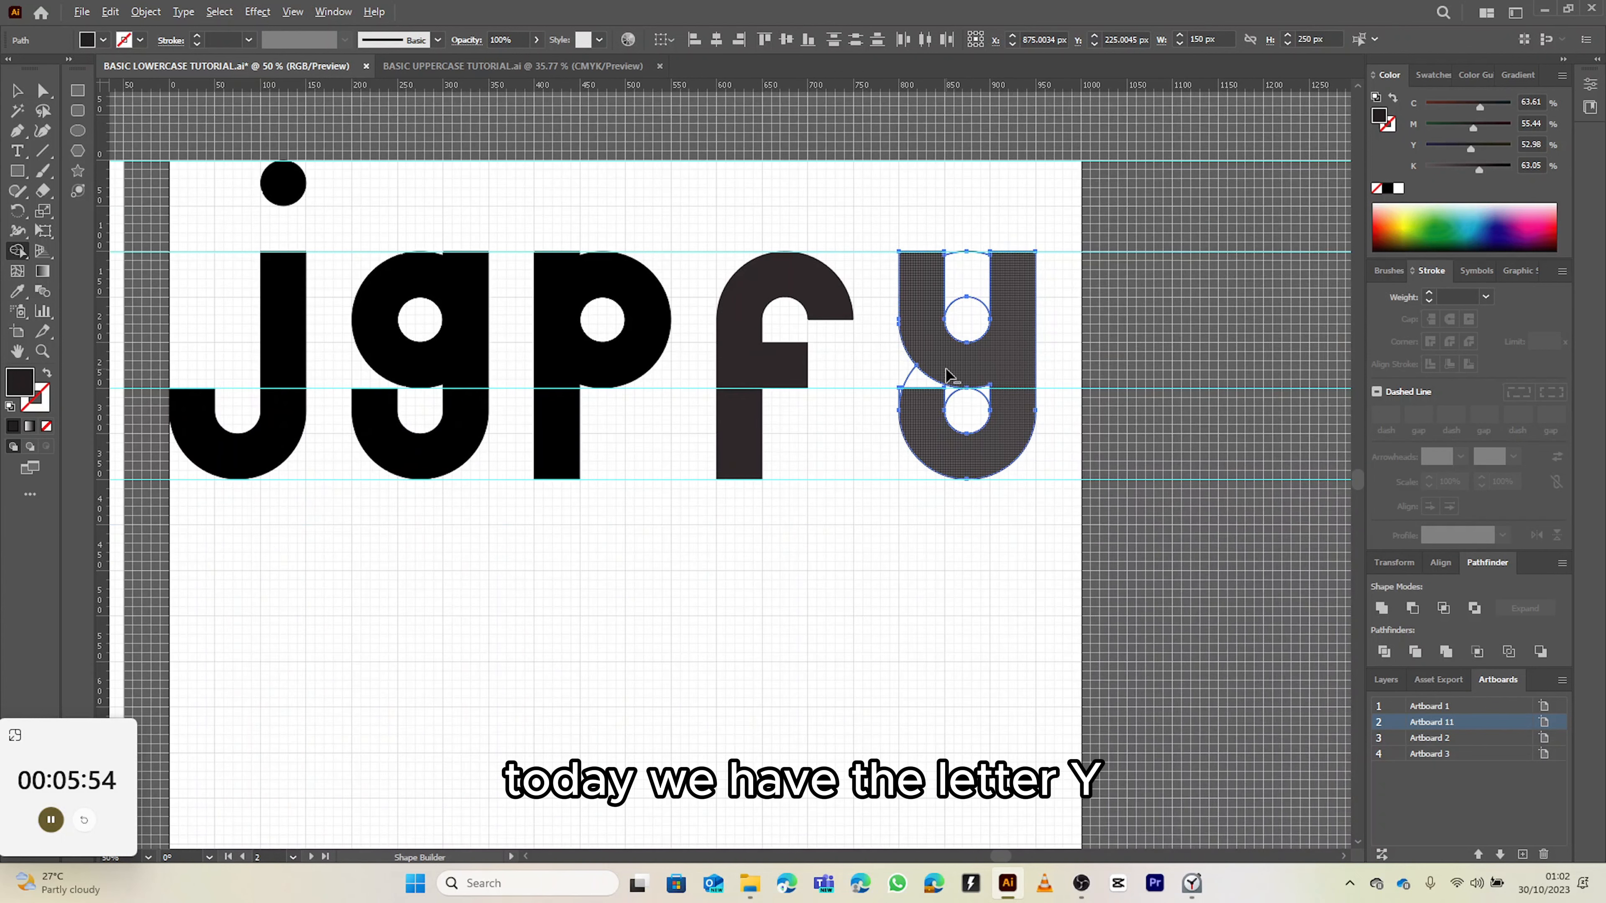
scroll(947, 374, up, 3)
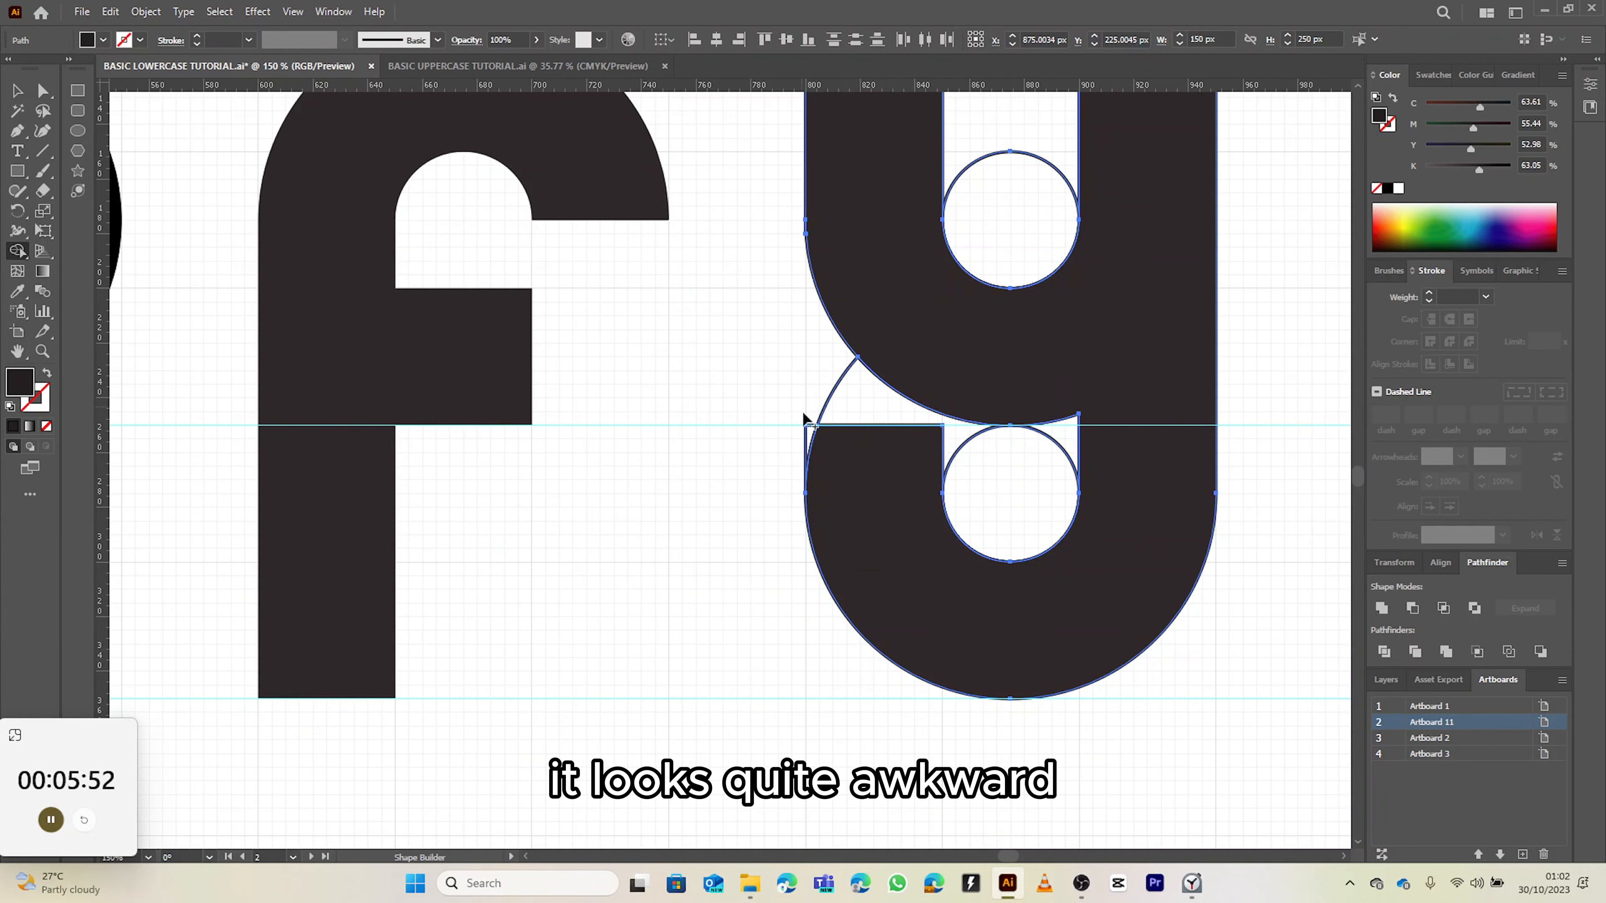
drag(810, 434, 822, 433)
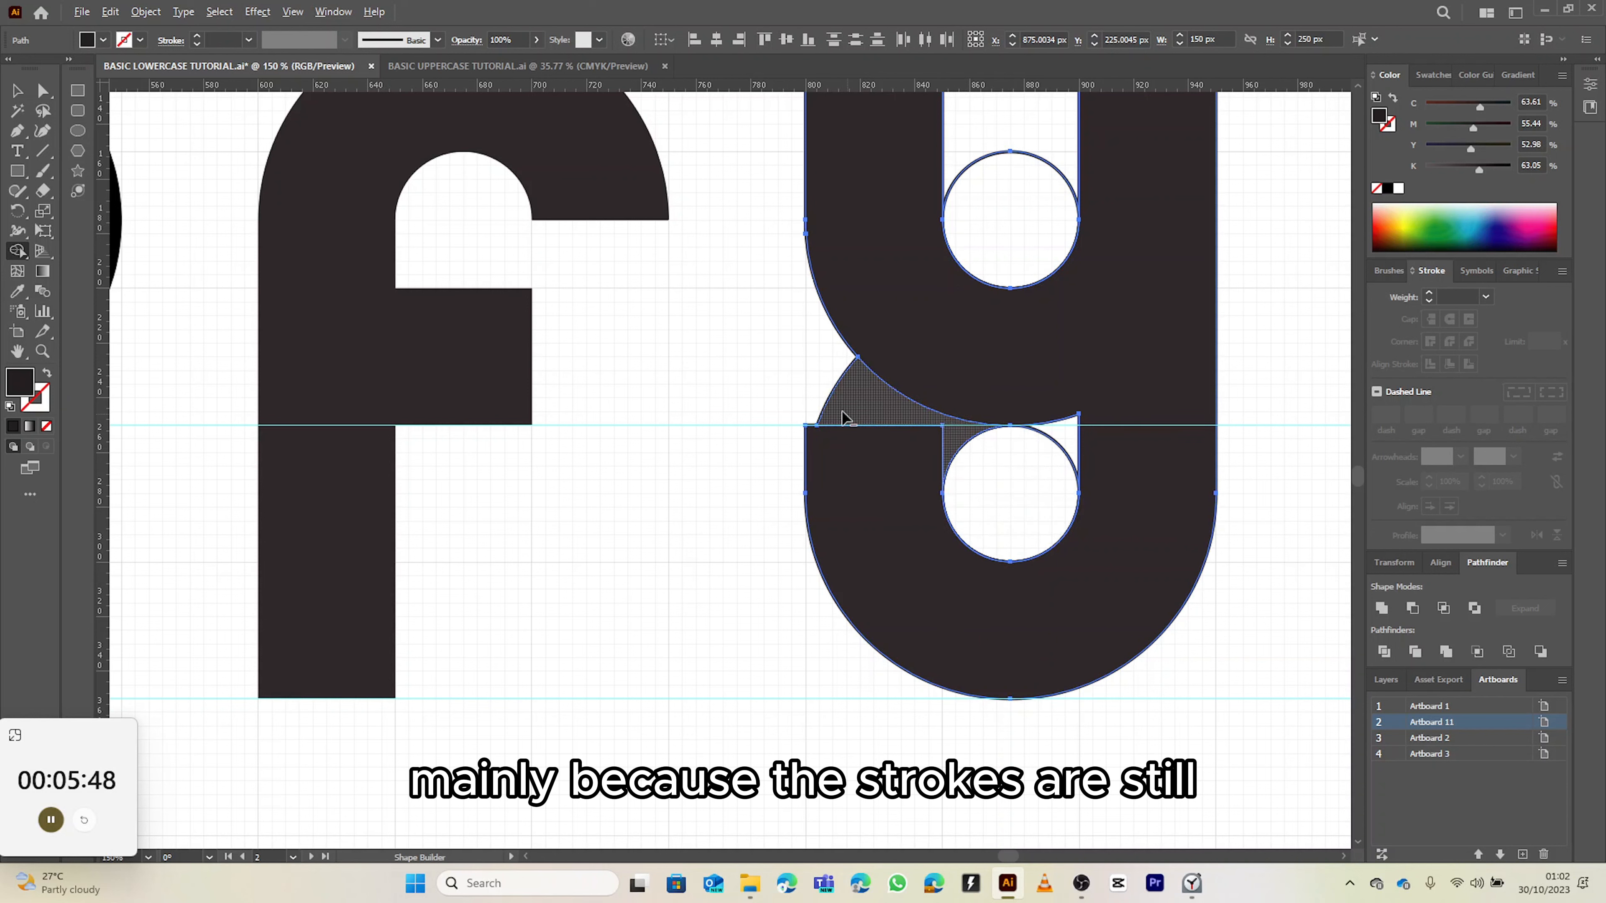
drag(825, 377, 994, 459)
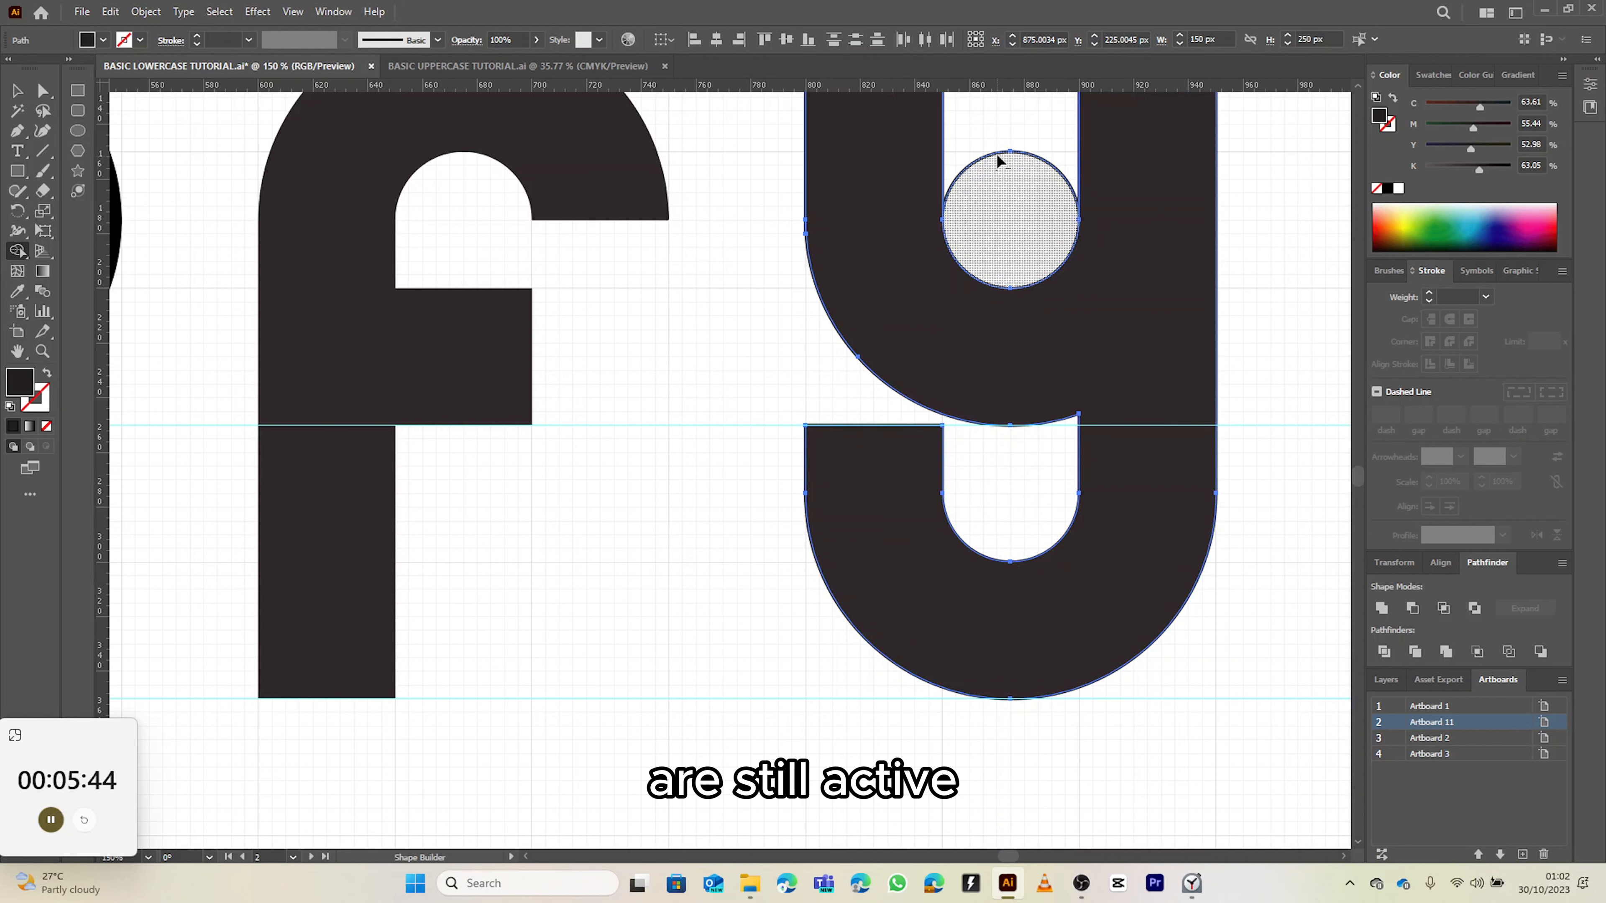
alt+click(997, 154)
drag(996, 136, 946, 305)
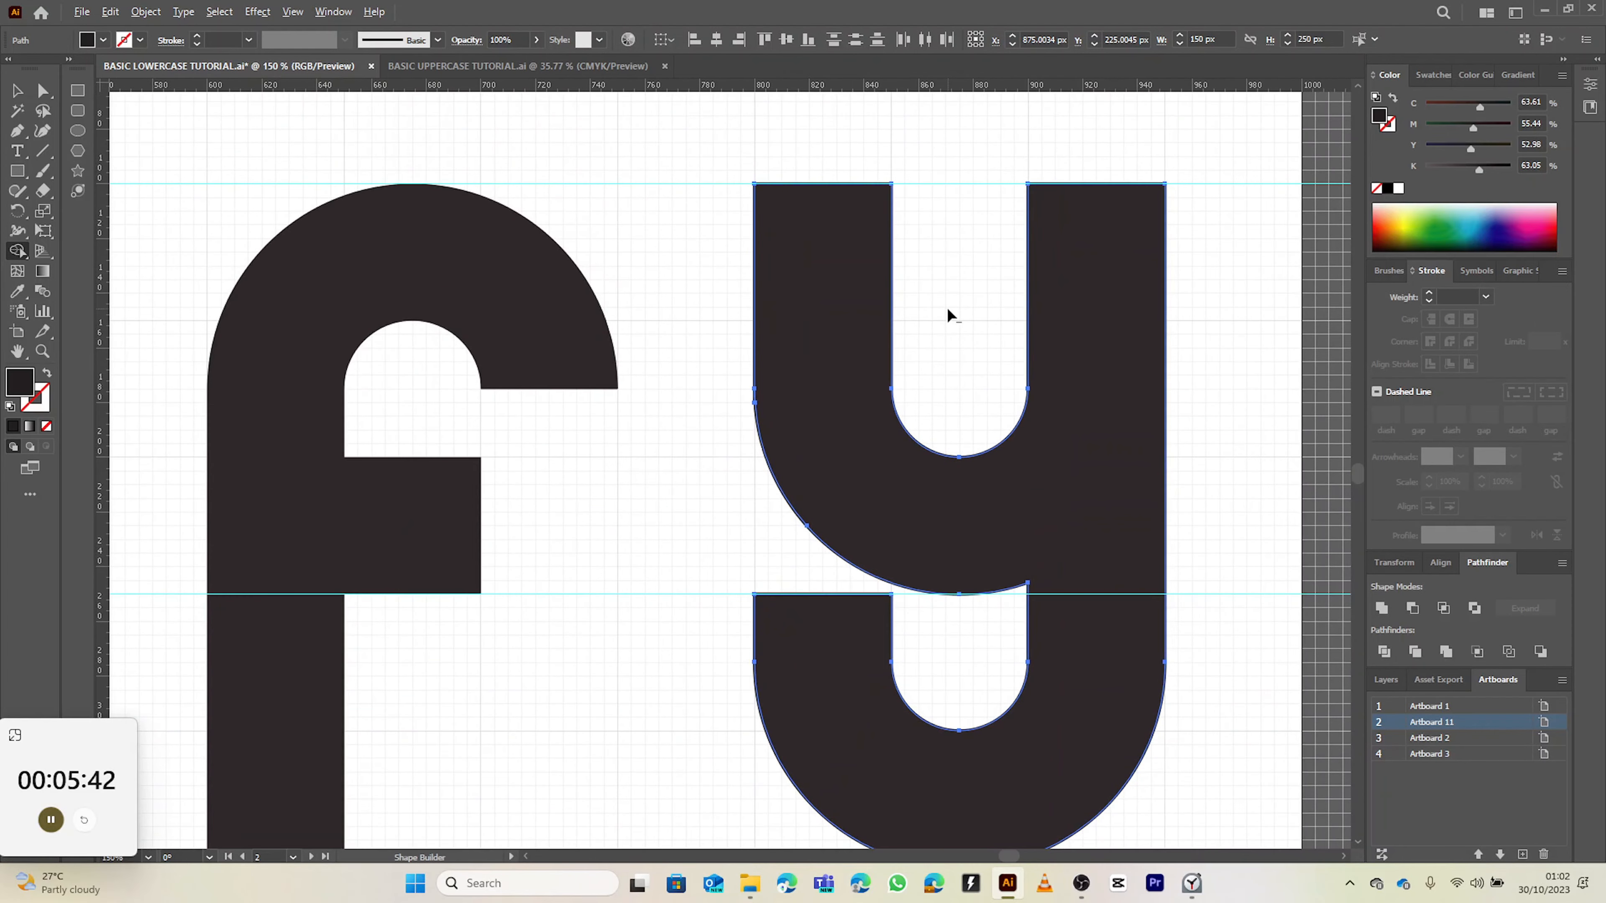
- Remove the stroke from the finished letter y
scroll(946, 305, down, 2)
key(v)
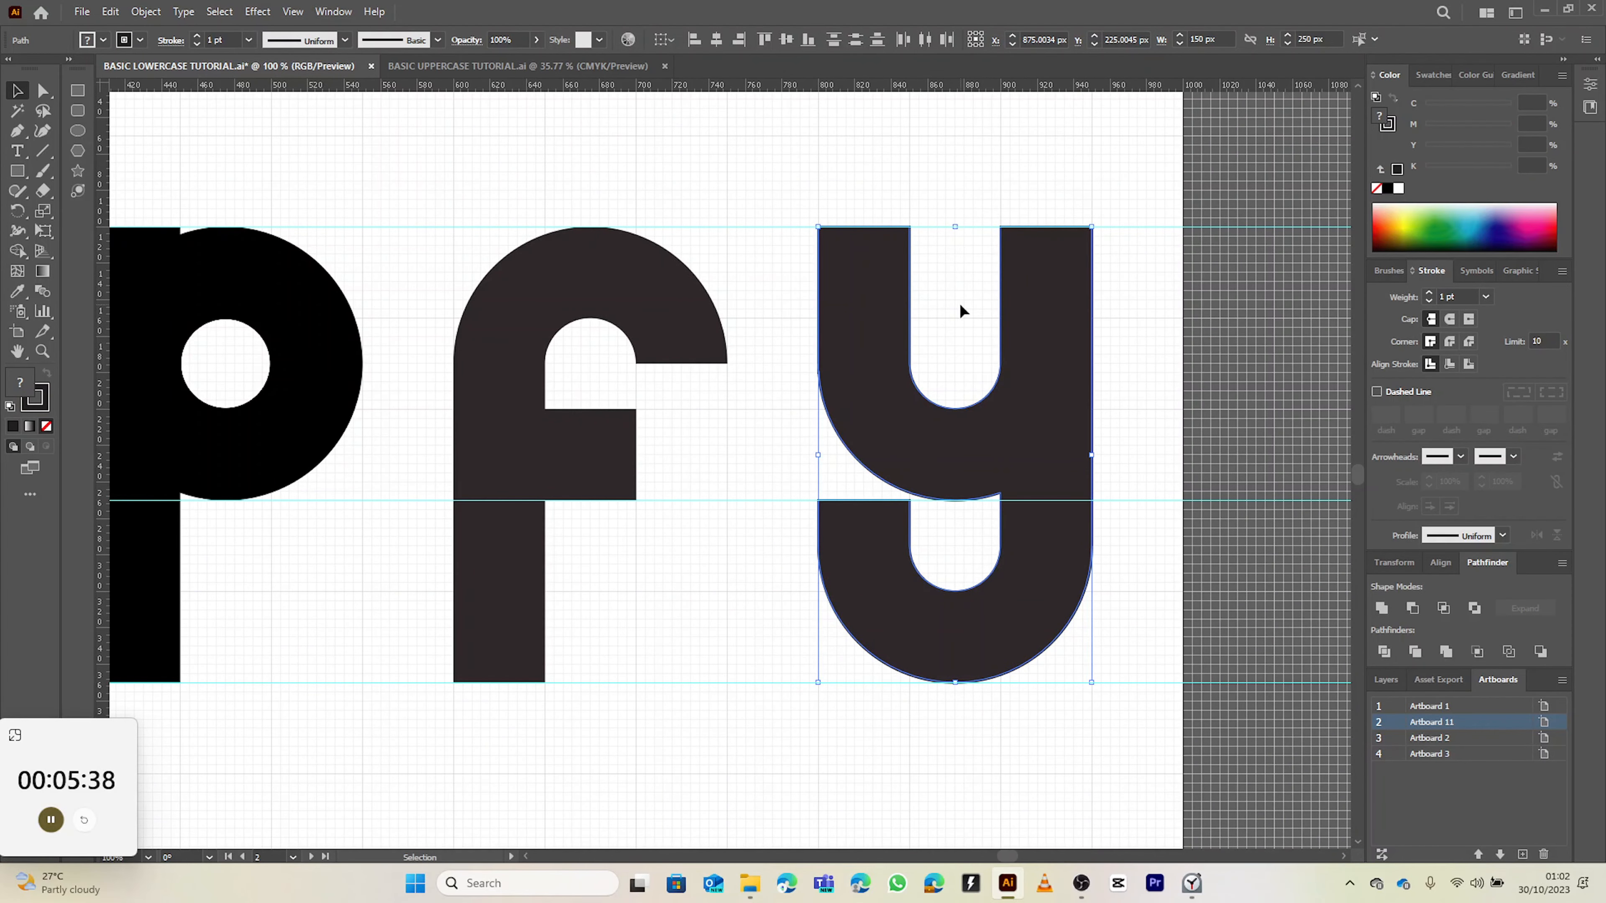
click(37, 404)
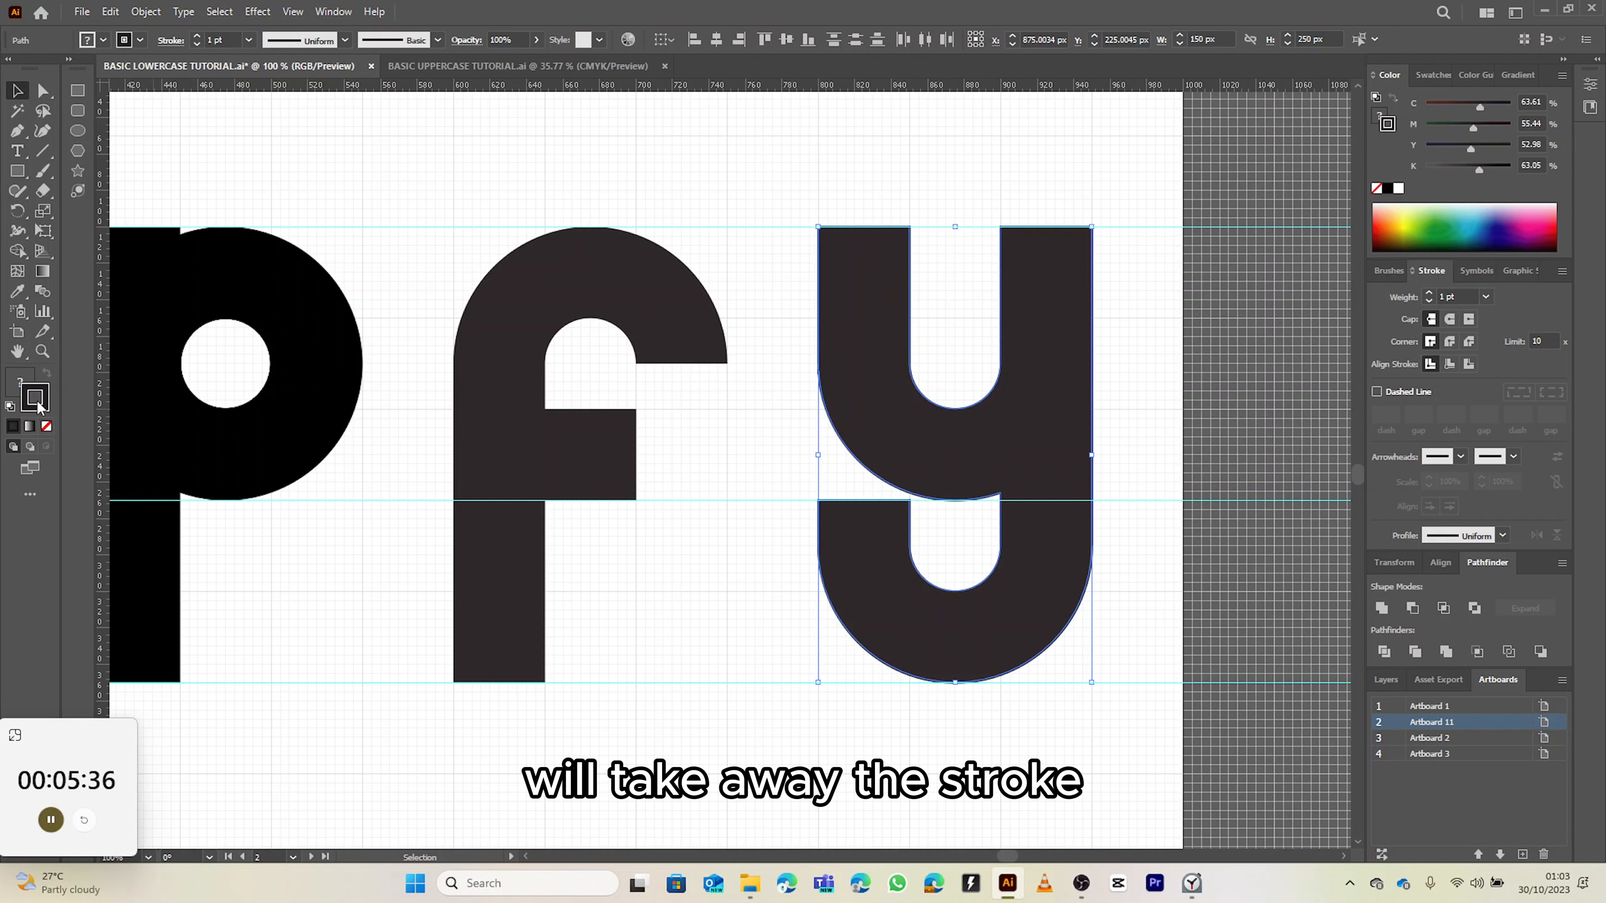
click(46, 428)
- Try to recolour the letter f pure black from the colour swatches
click(502, 371)
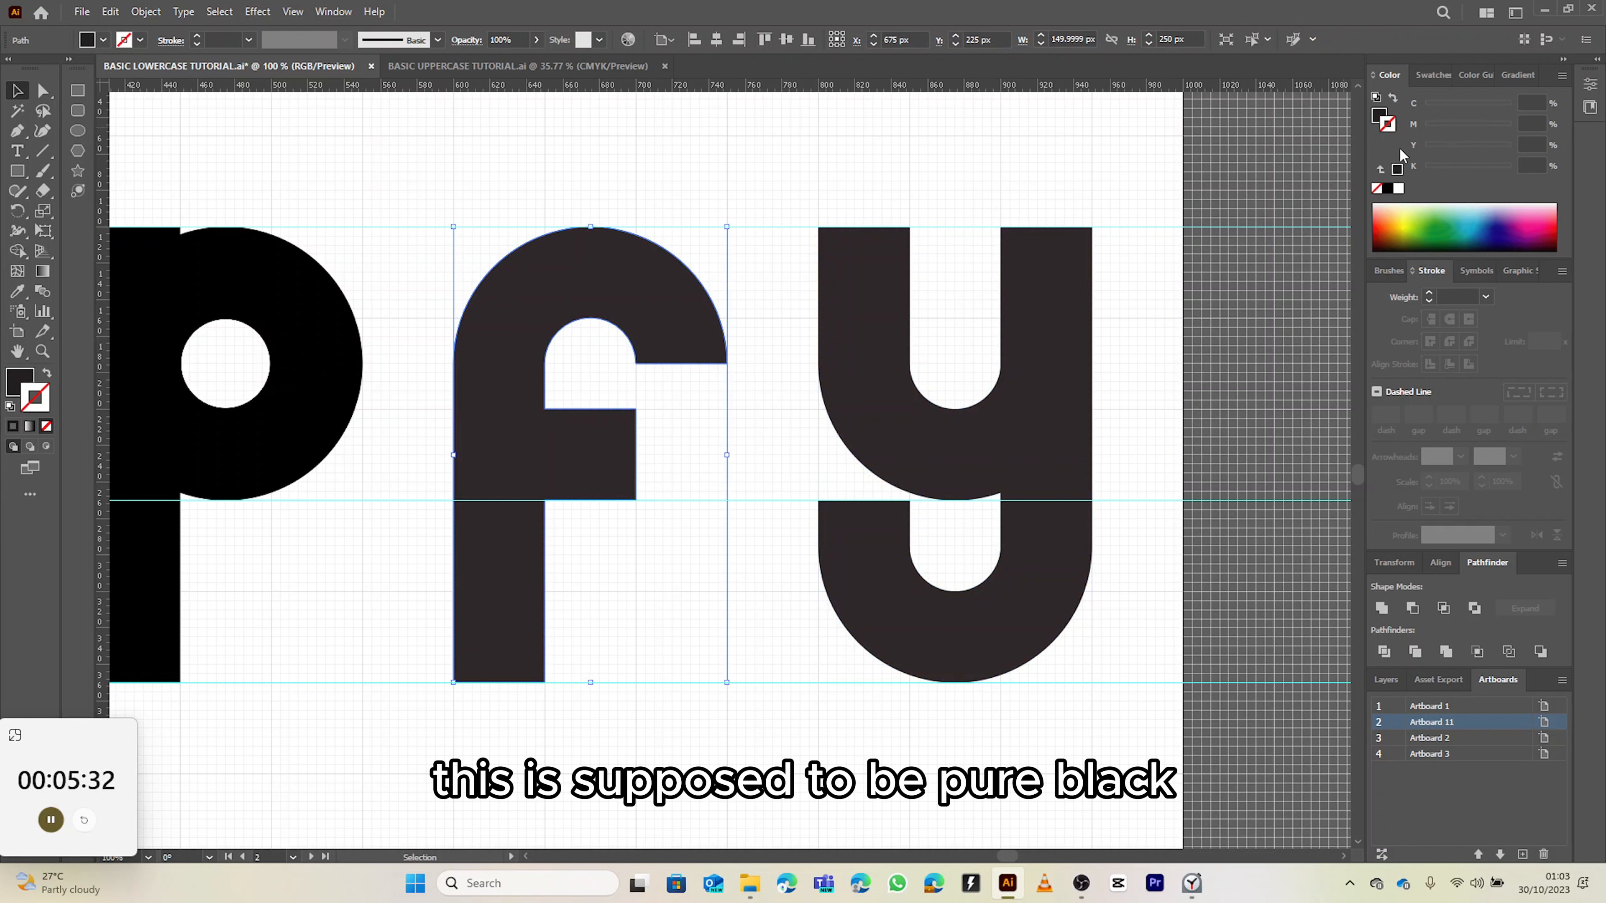
click(1386, 189)
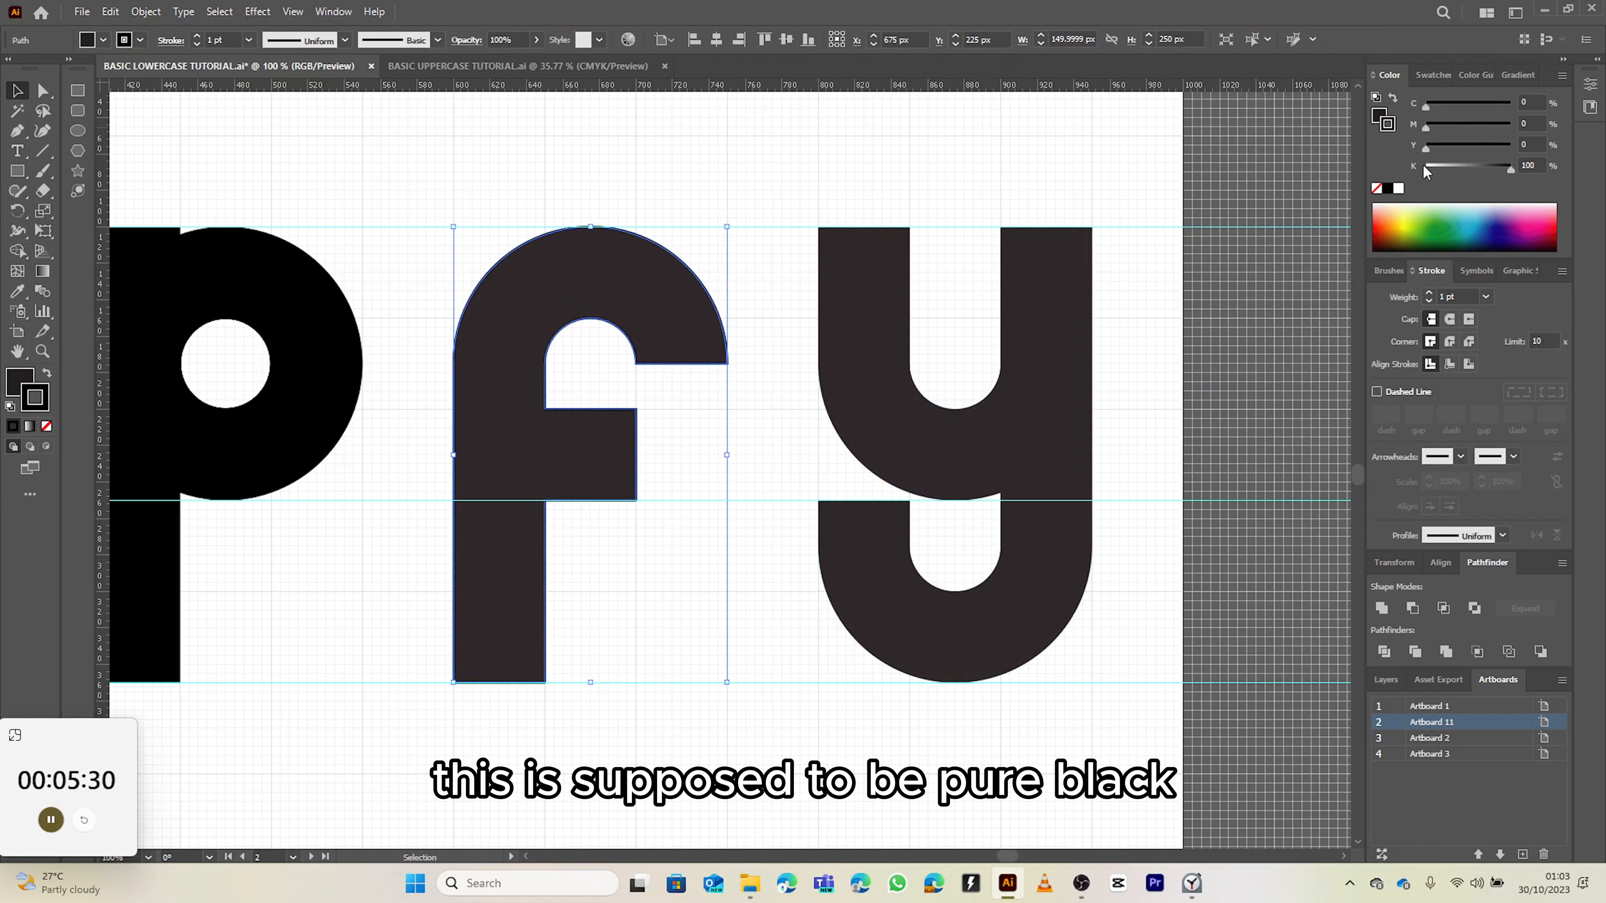
click(1447, 78)
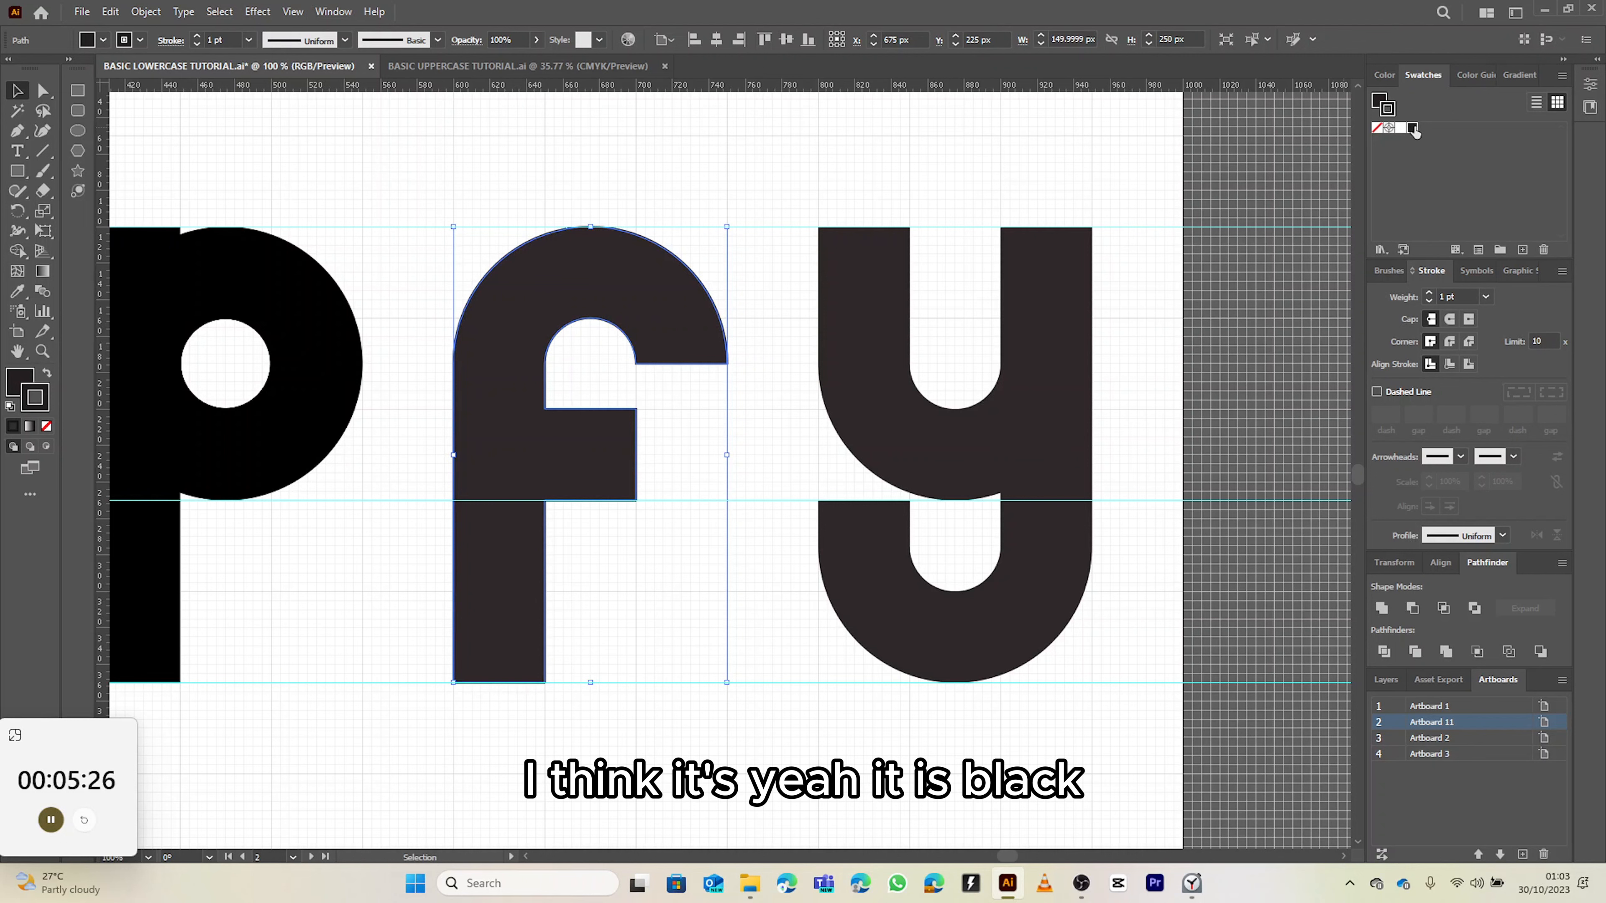
scroll(906, 294, down, 1)
click(828, 186)
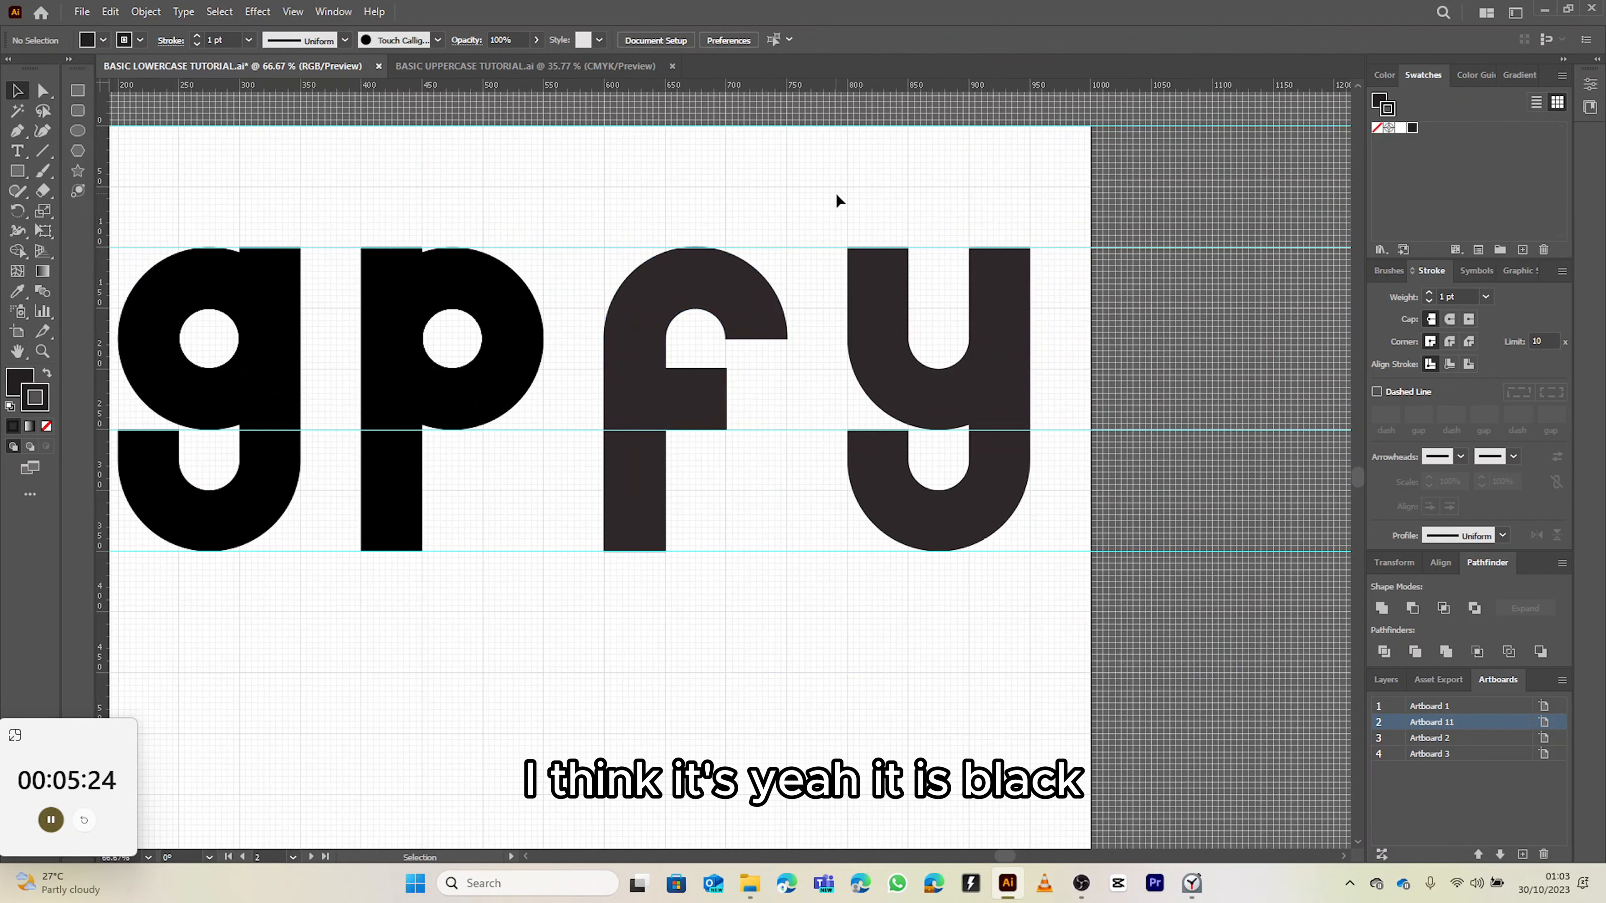
- Select the f and the y together and match them to the p's solid black with the Eyedropper
scroll(893, 310, left, 5)
scroll(893, 310, down, 1)
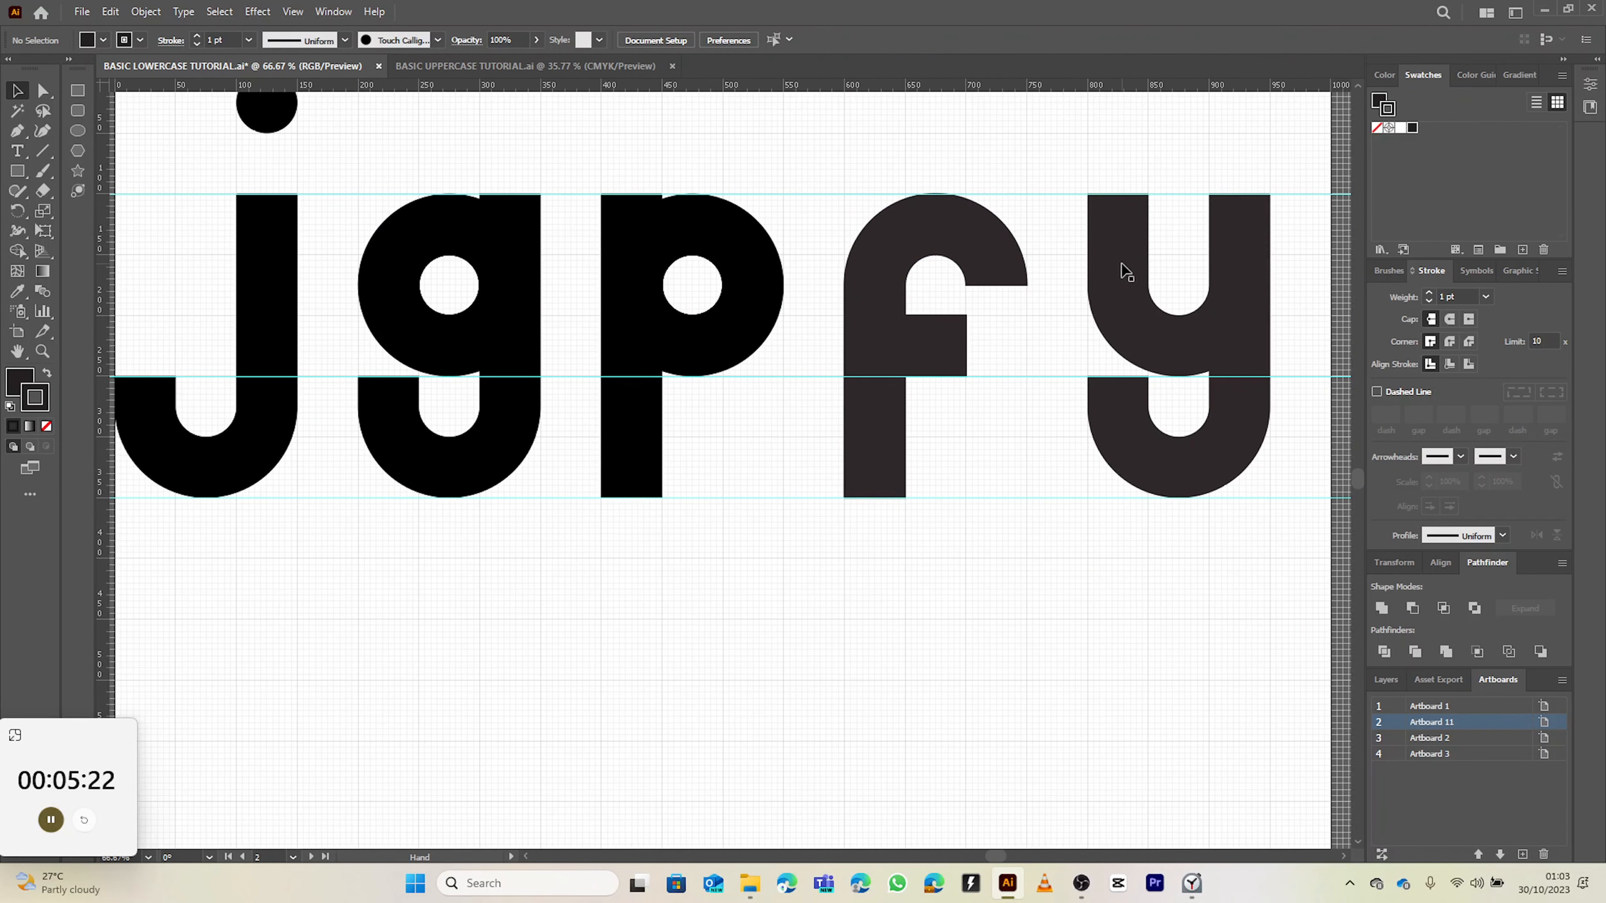
click(748, 291)
click(910, 269)
shift+click(1138, 259)
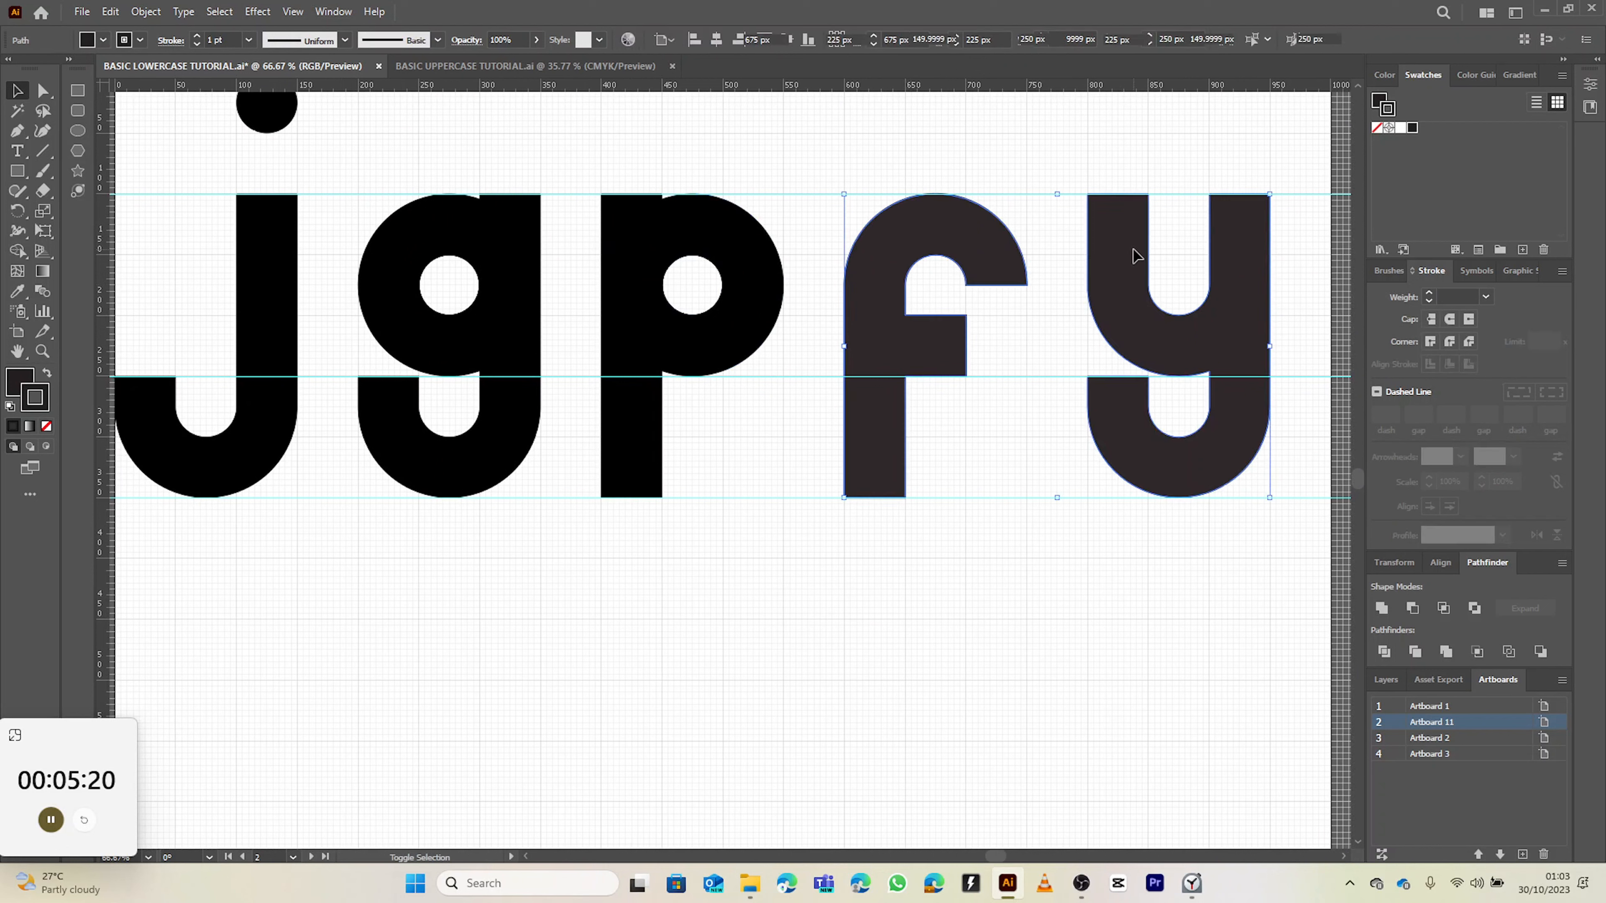
key(i)
click(723, 240)
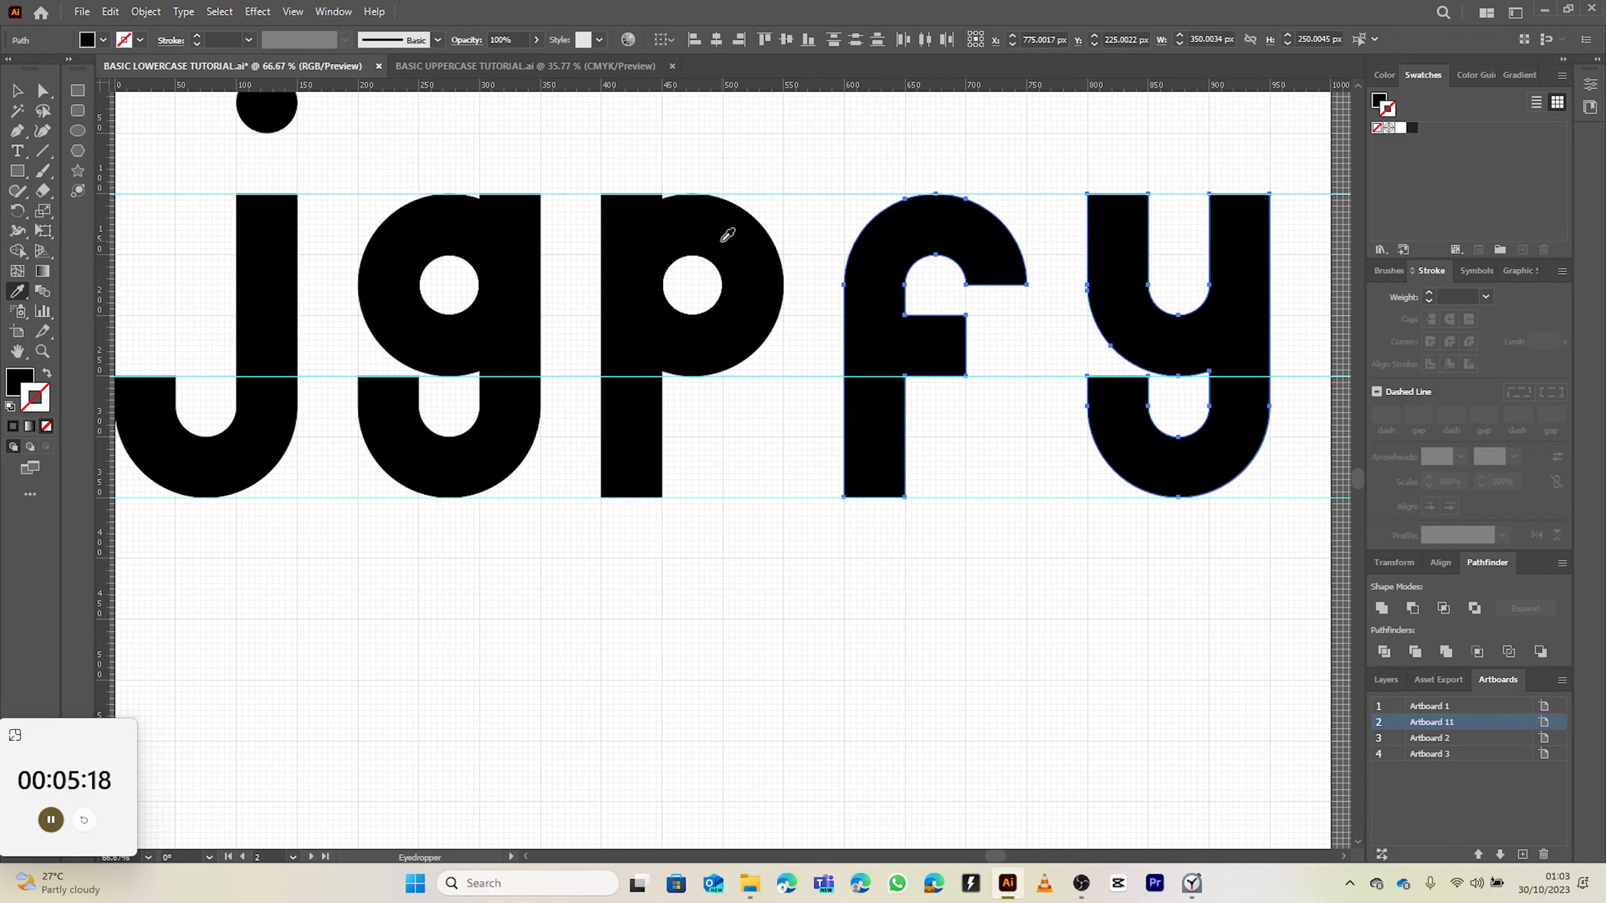
key(v)
click(954, 161)
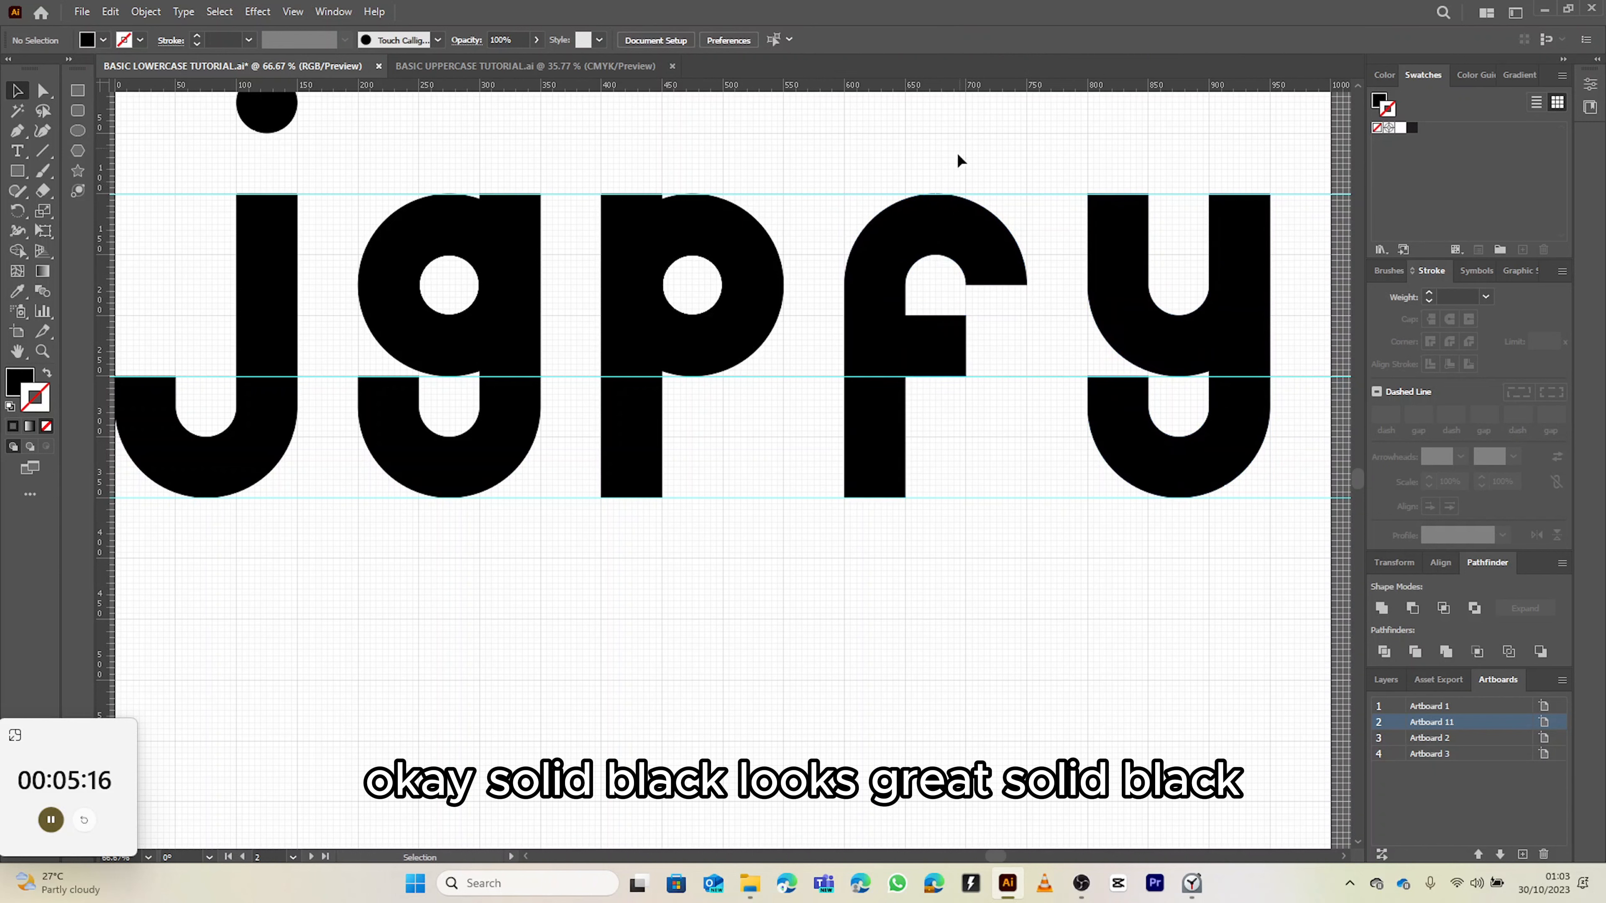
- Swap the fill and stroke of the outlined letter h beside the d to make it a solid shape
scroll(935, 266, down, 5)
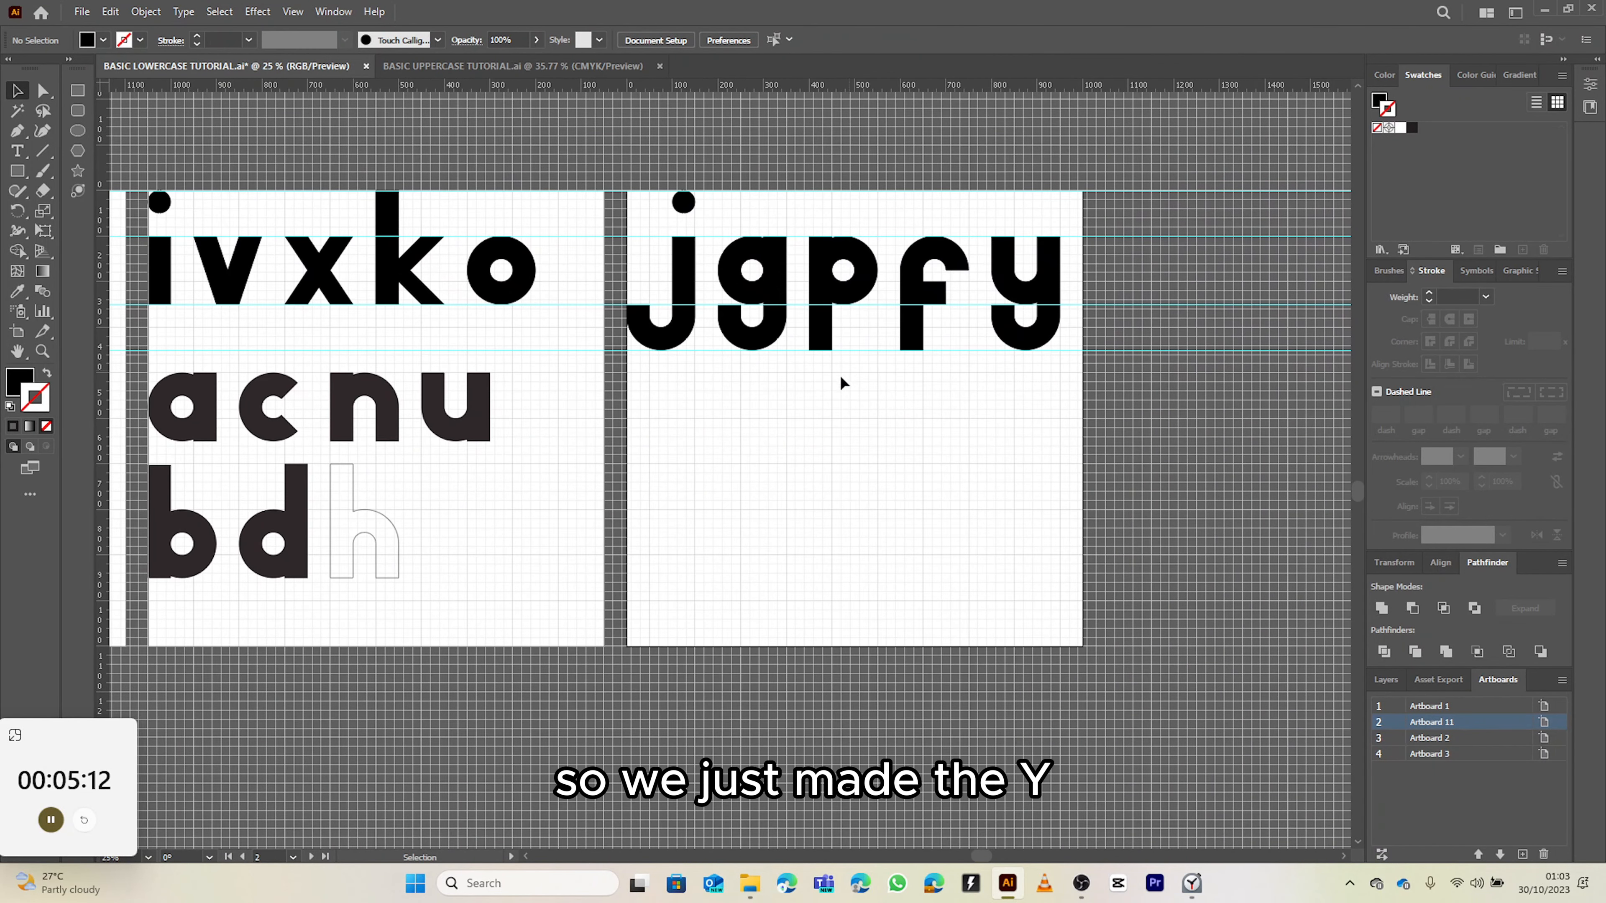
drag(842, 380, 981, 327)
drag(826, 468, 1041, 350)
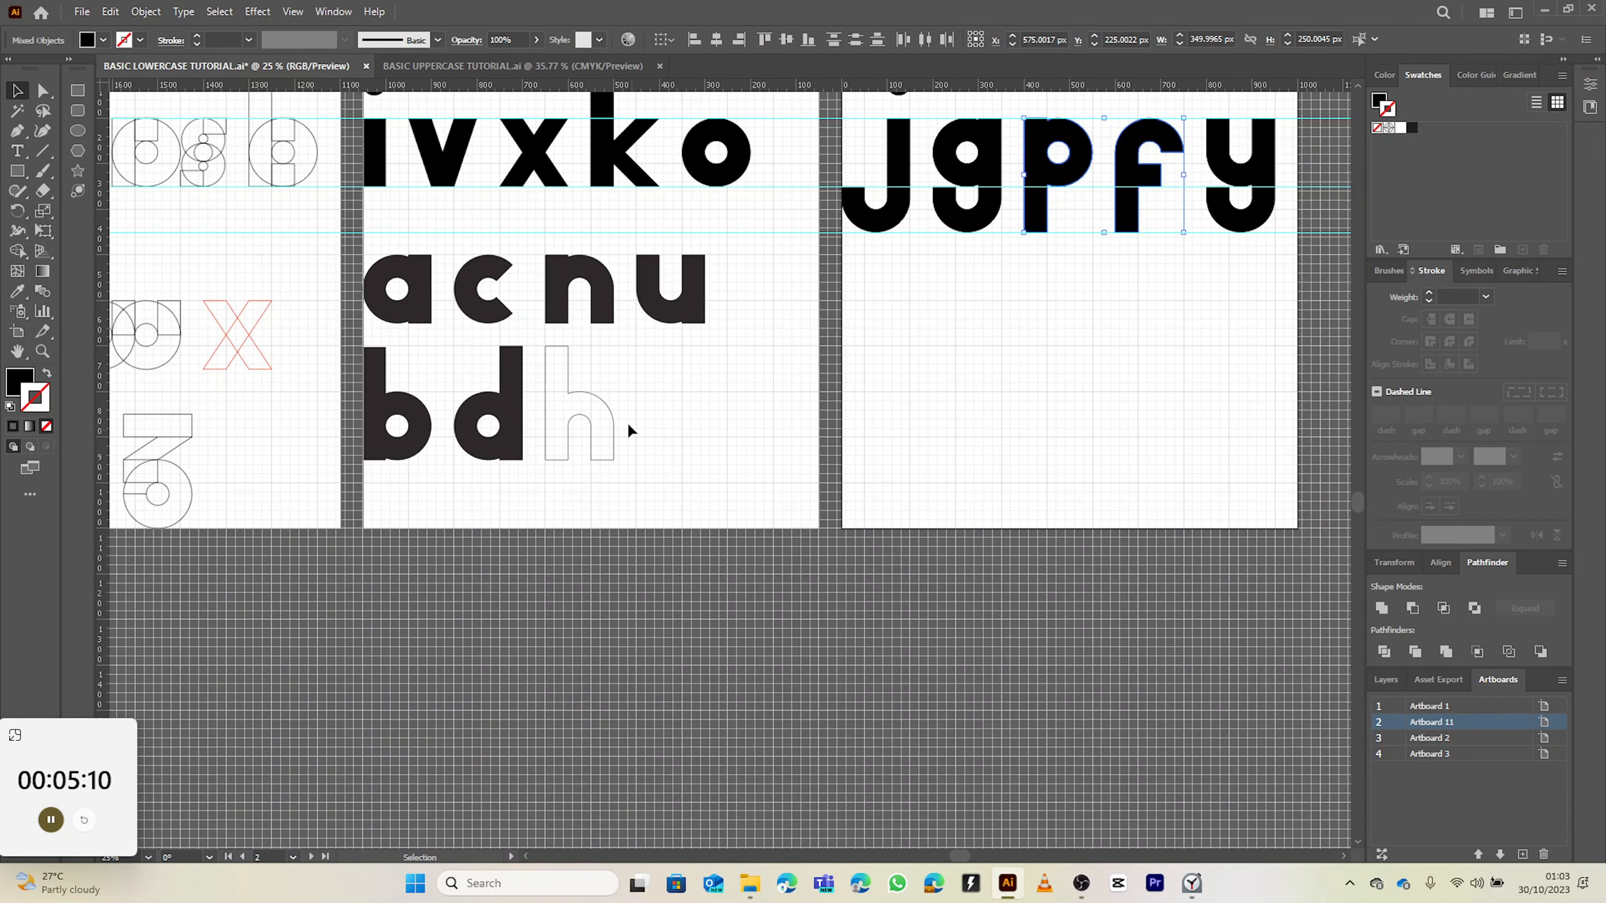
click(578, 391)
key(shift+x)
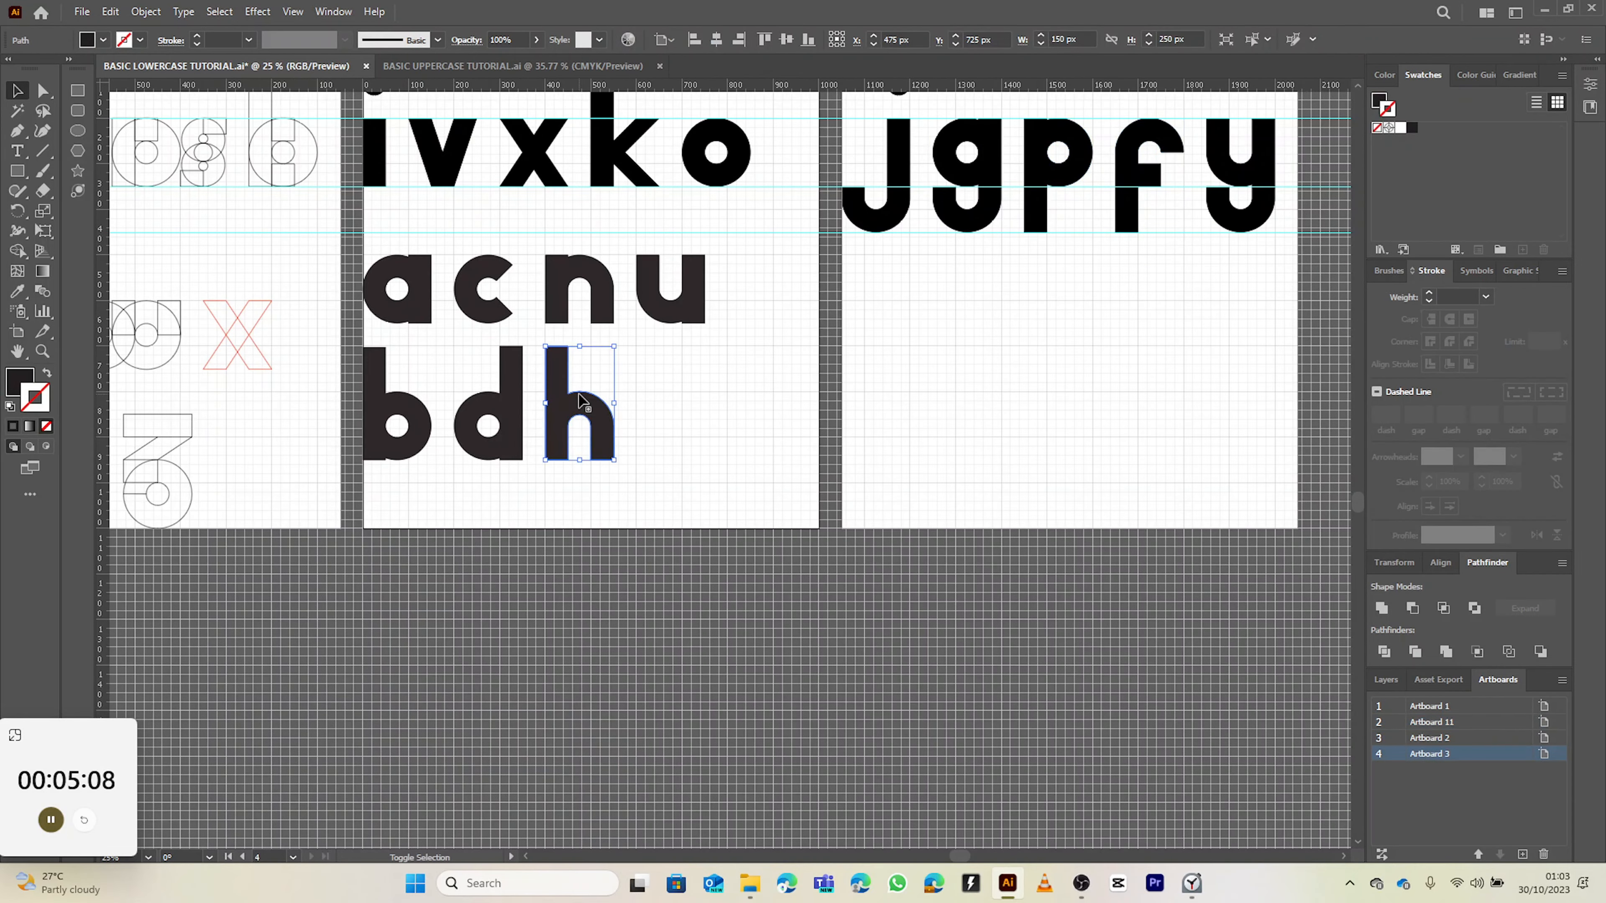
click(664, 379)
- Review the finished letters and the remaining construction sketches to decide which letters to build, including the m and w
scroll(784, 341, down, 1)
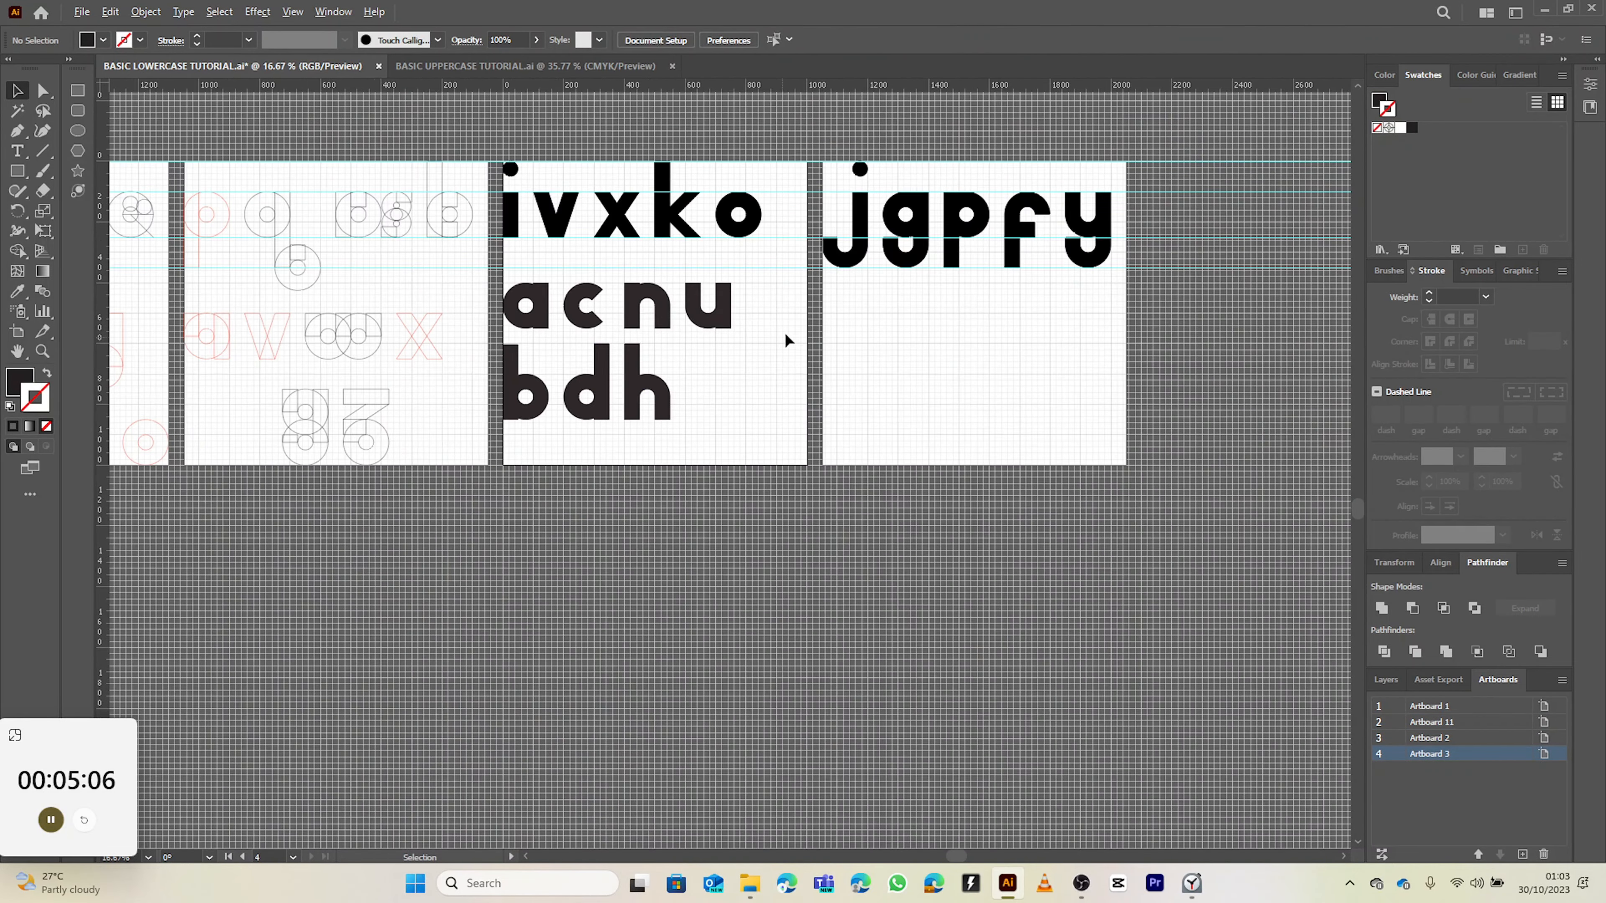
scroll(931, 286, up, 1)
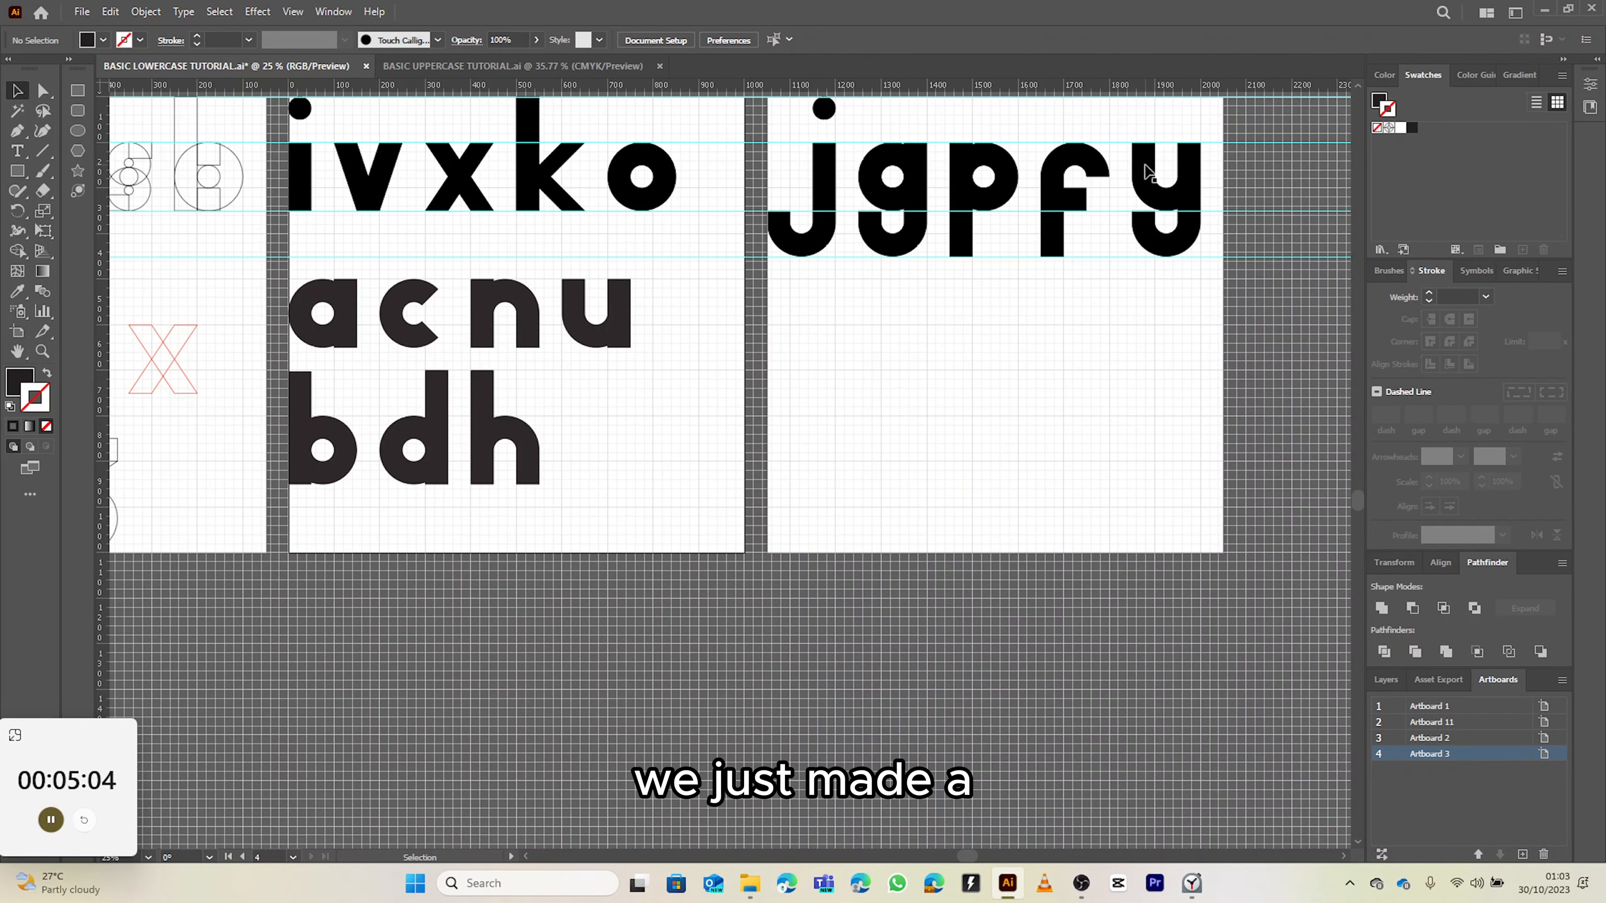
mouse_move(545, 416)
mouse_down()
mouse_move(939, 333)
mouse_move(961, 348)
mouse_up()
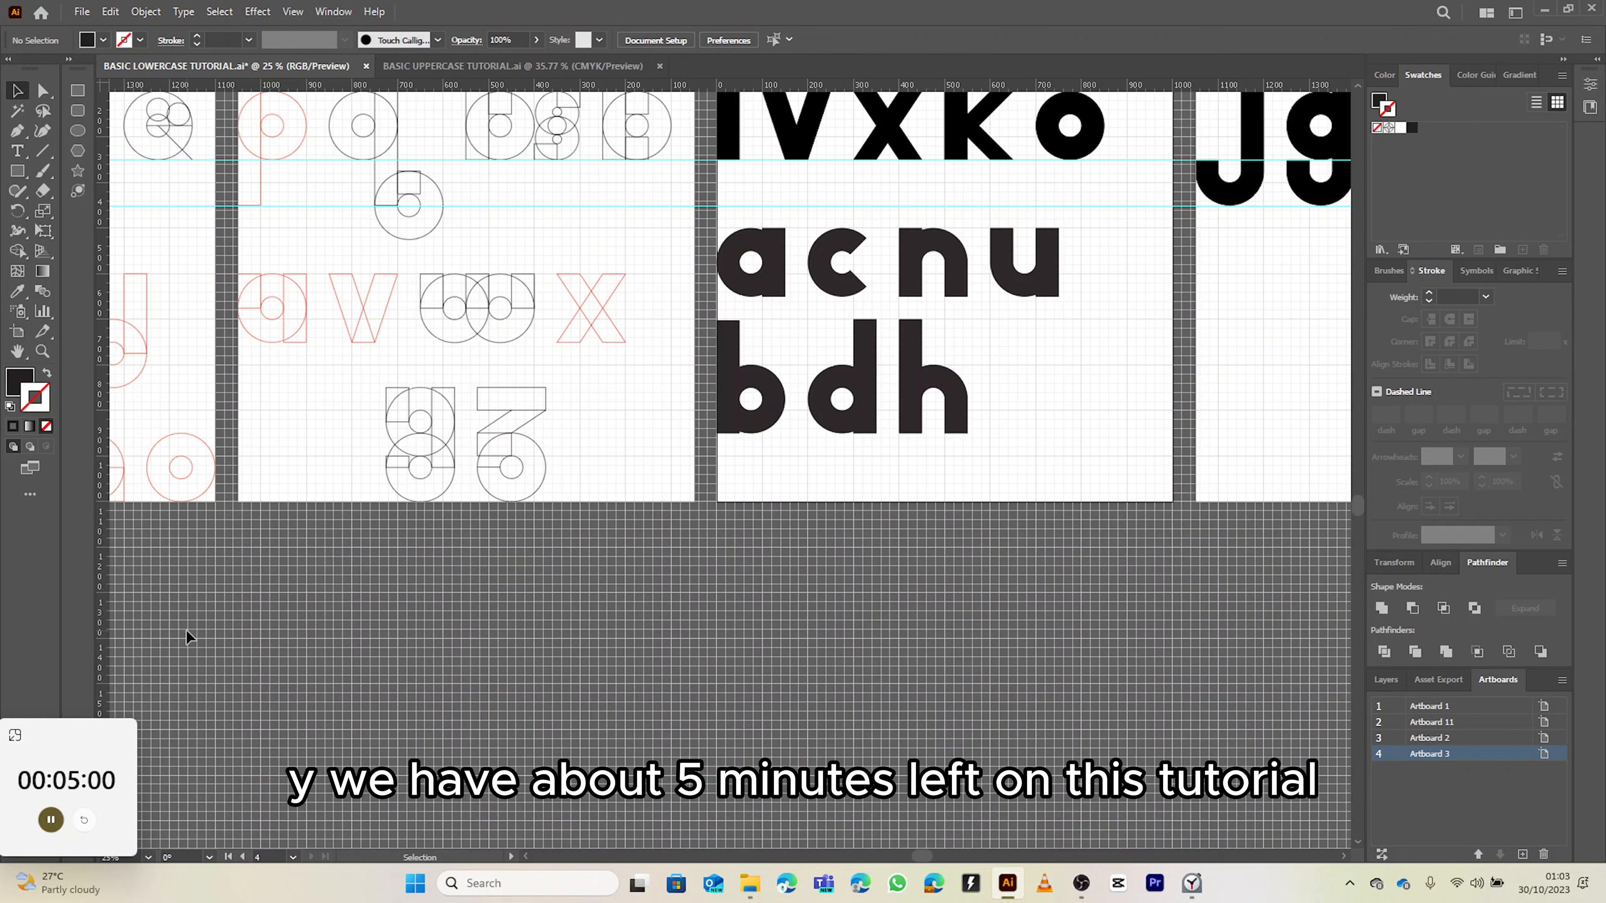
drag(605, 408, 745, 439)
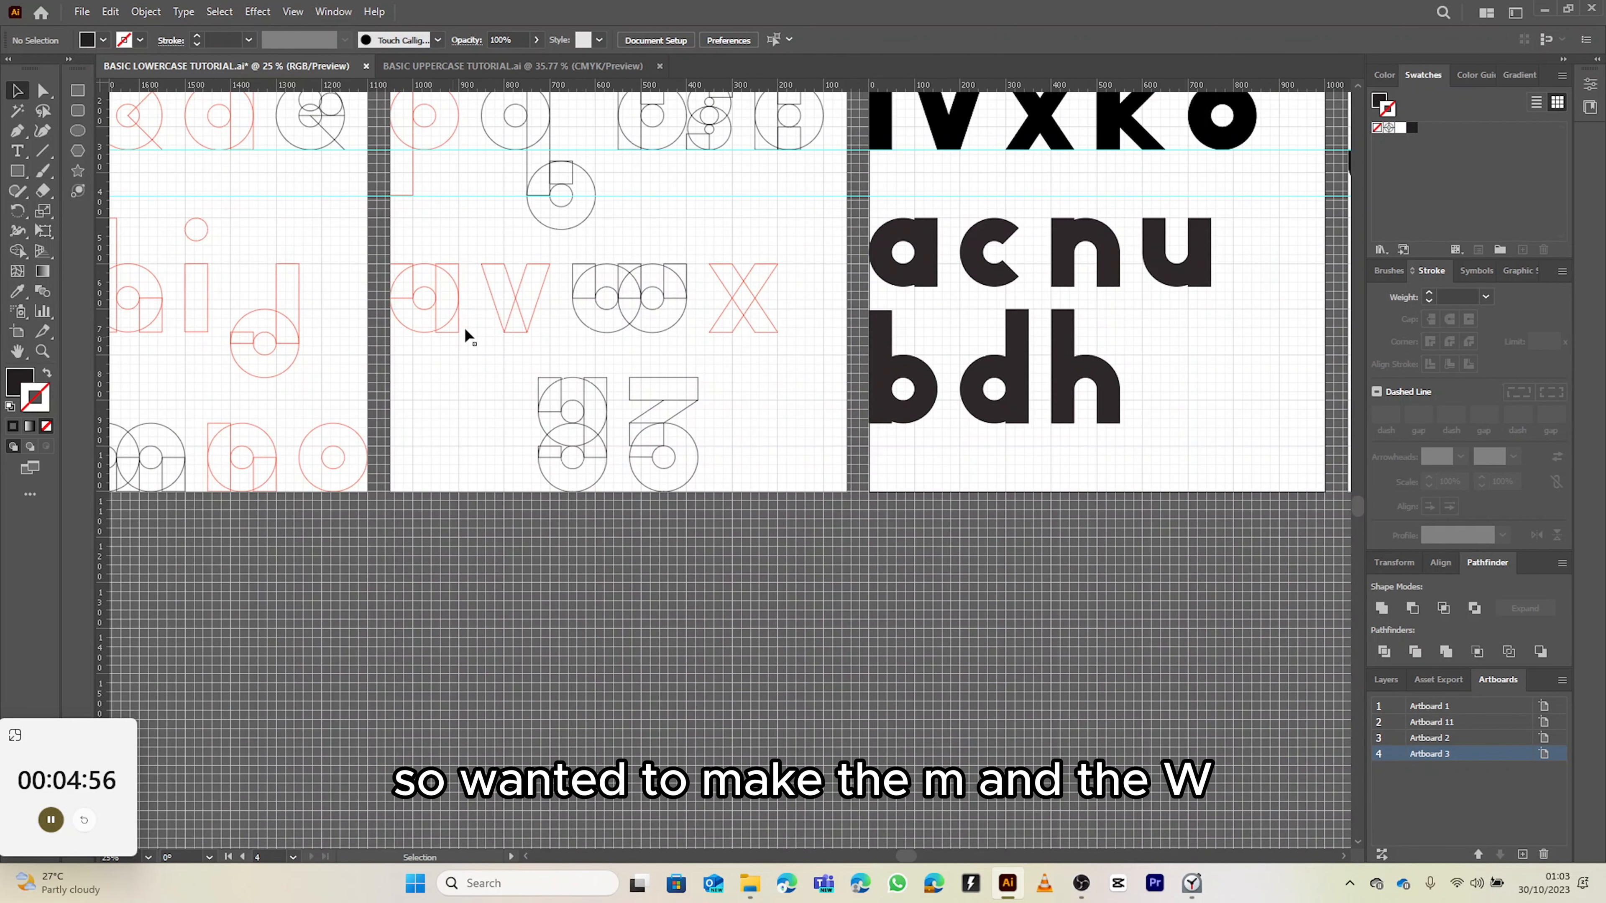
drag(788, 364, 325, 465)
drag(847, 409, 693, 425)
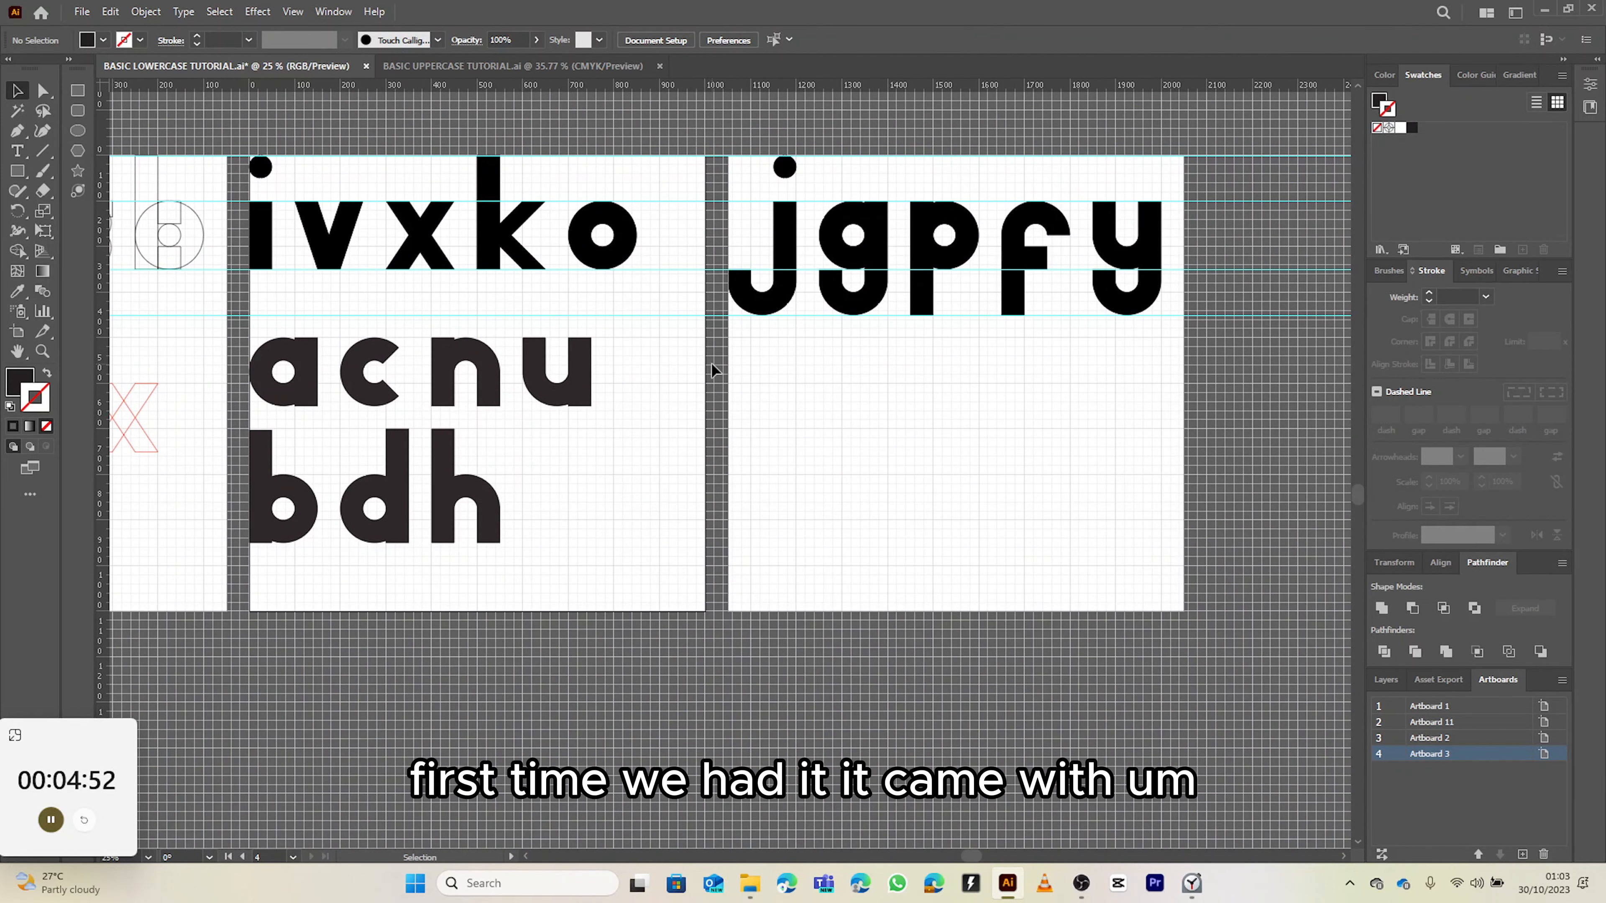
- Unlock the guides, select all four and move them 400 px down, below the first row of finished letters
click(293, 12)
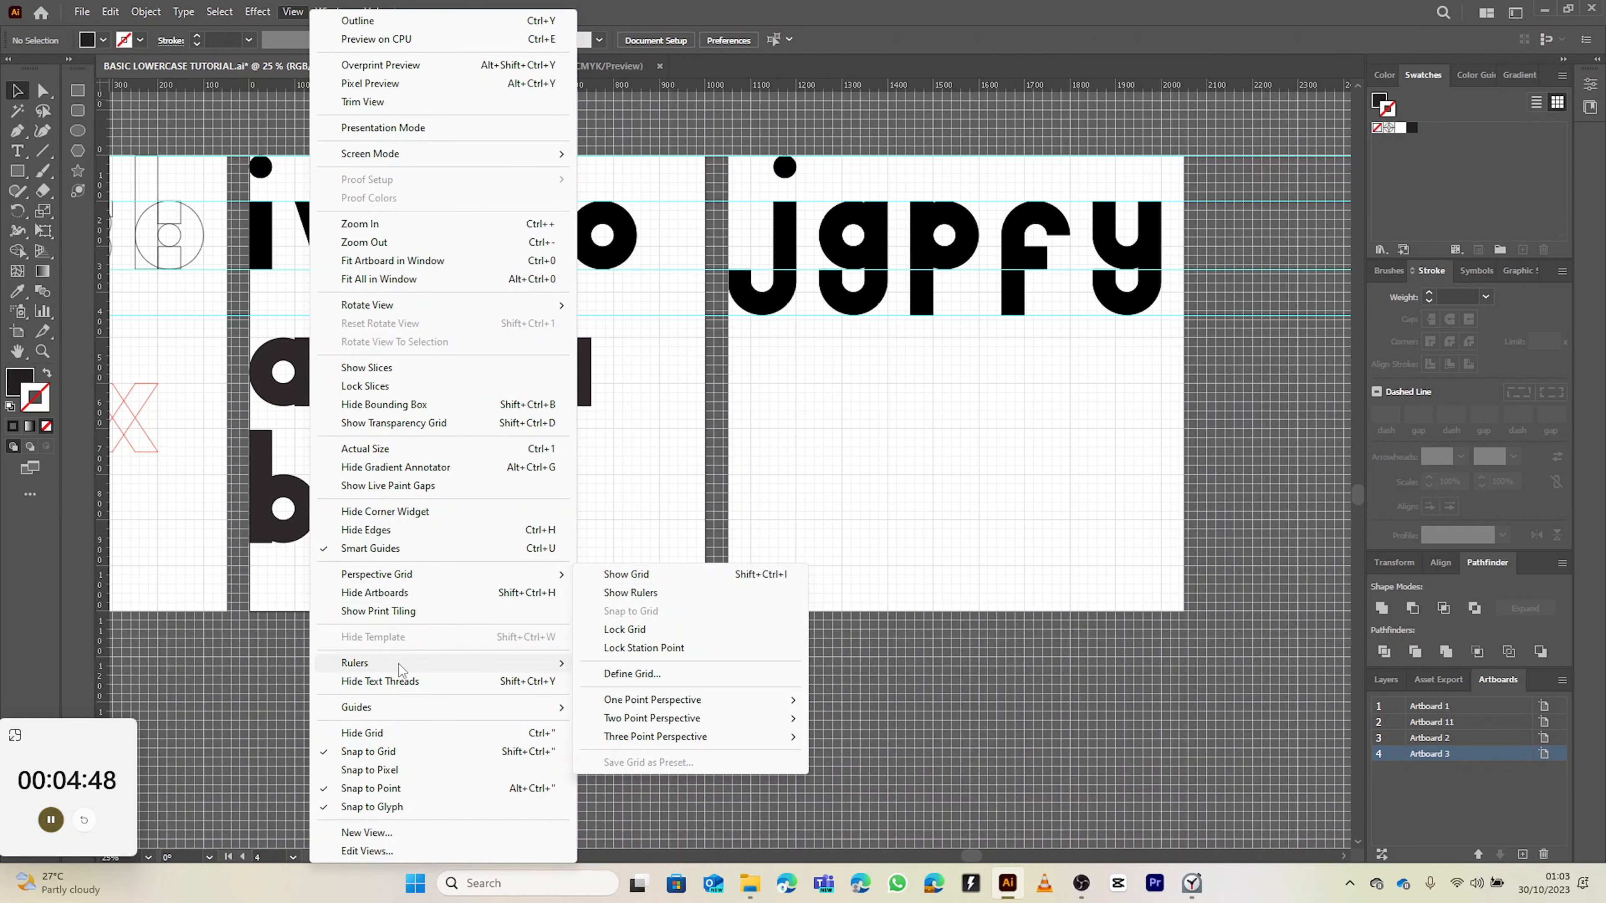
mouse_move(411, 707)
click(618, 726)
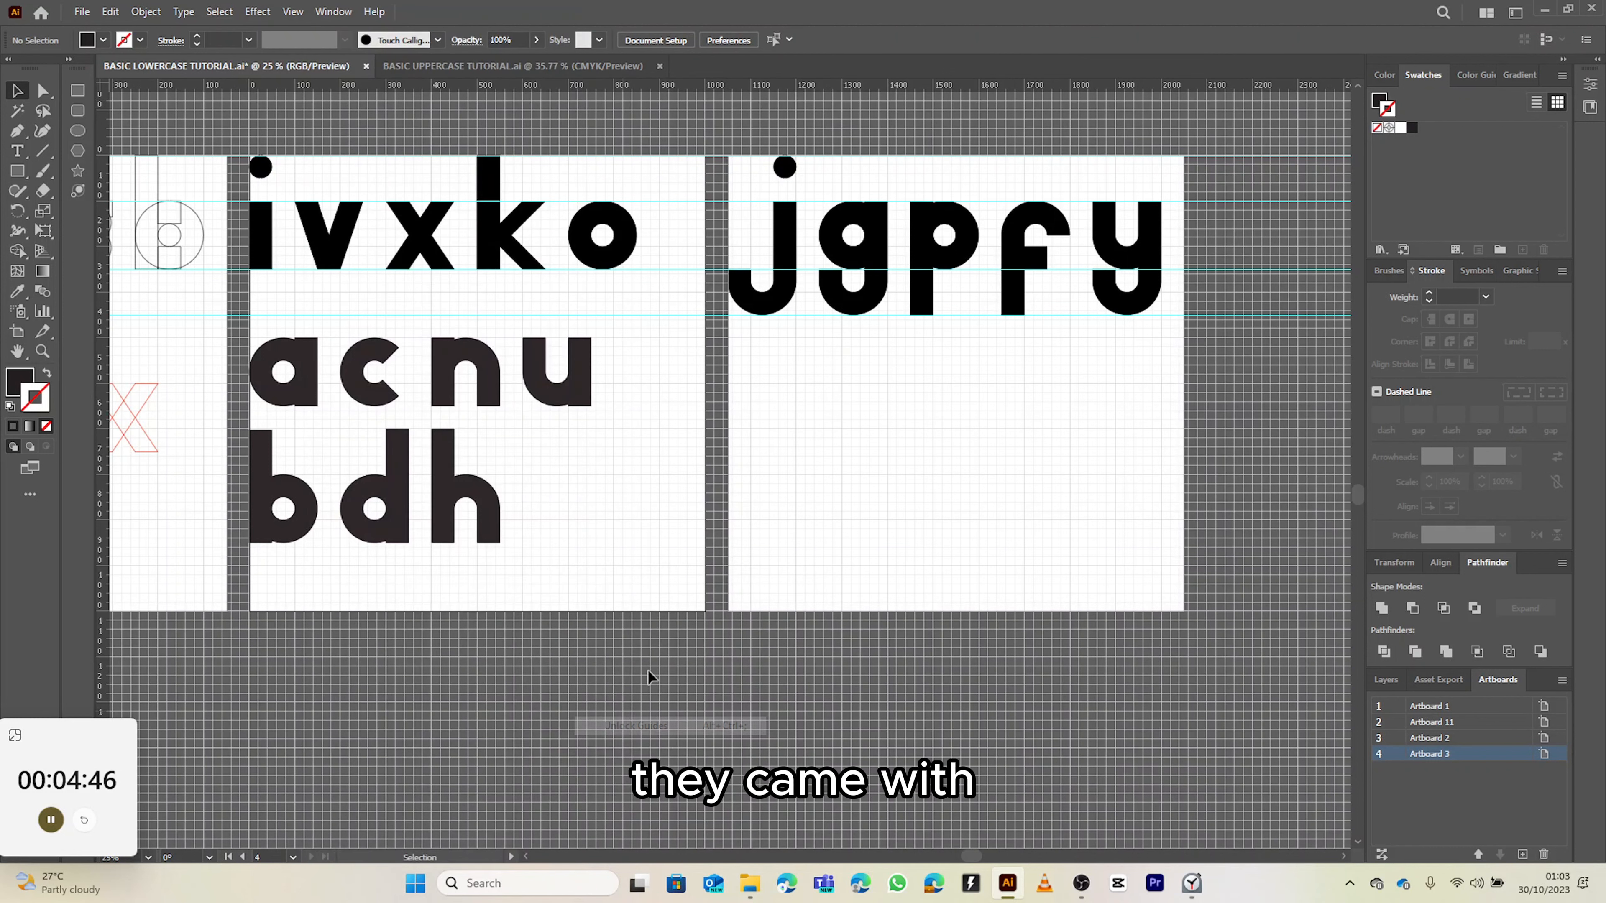
drag(686, 148, 716, 342)
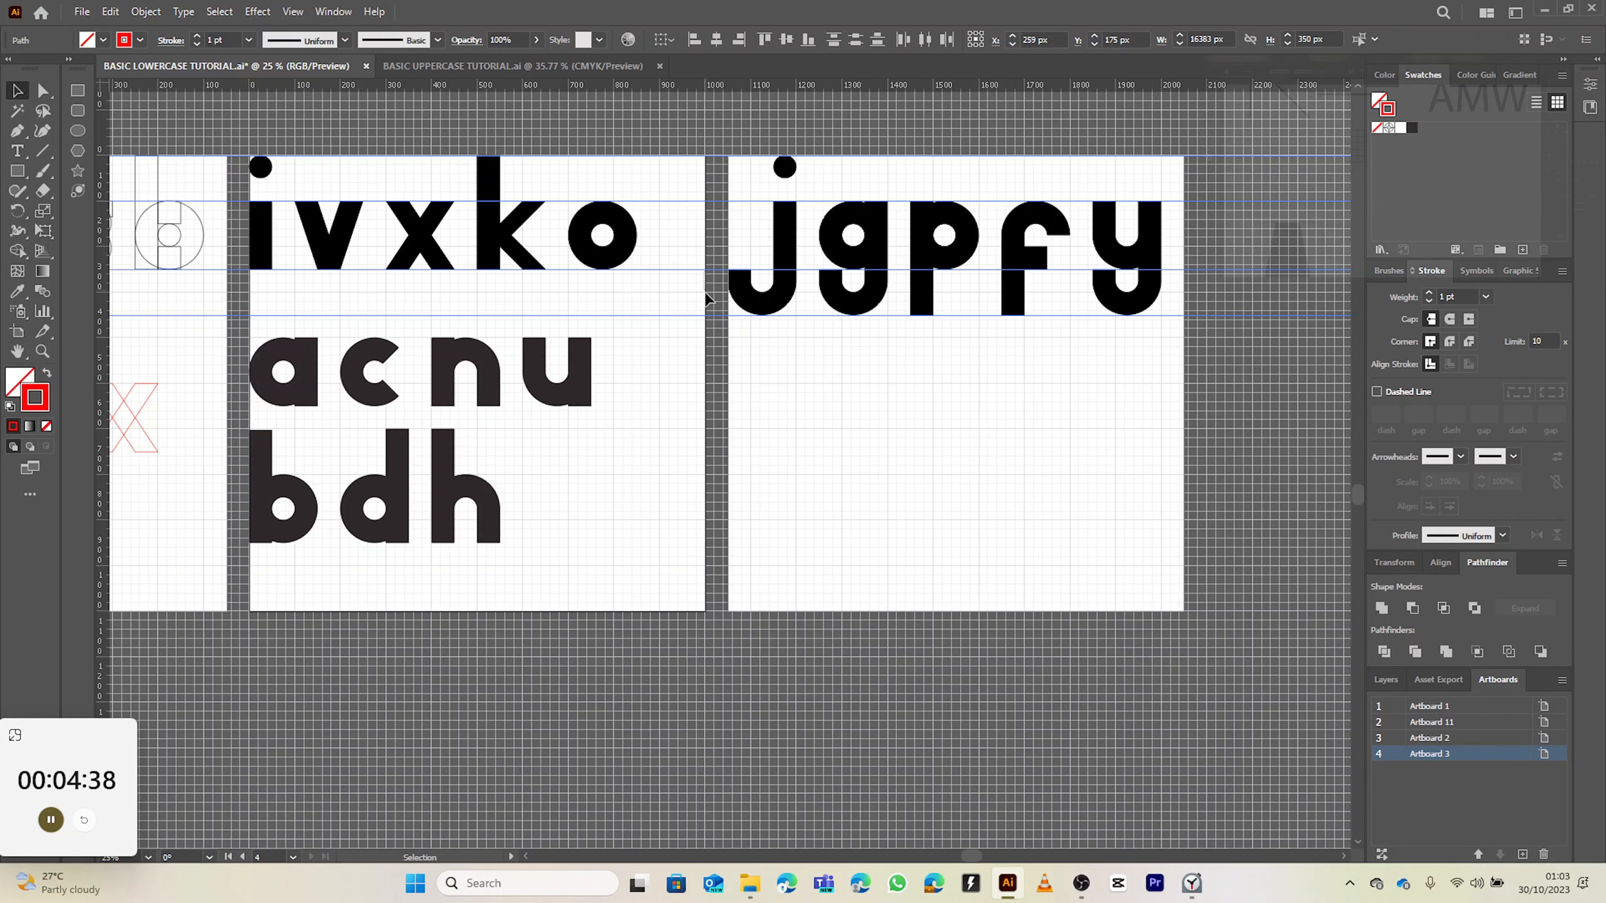
drag(705, 293, 479, 552)
scroll(707, 329, up, 2)
drag(397, 157, 494, 561)
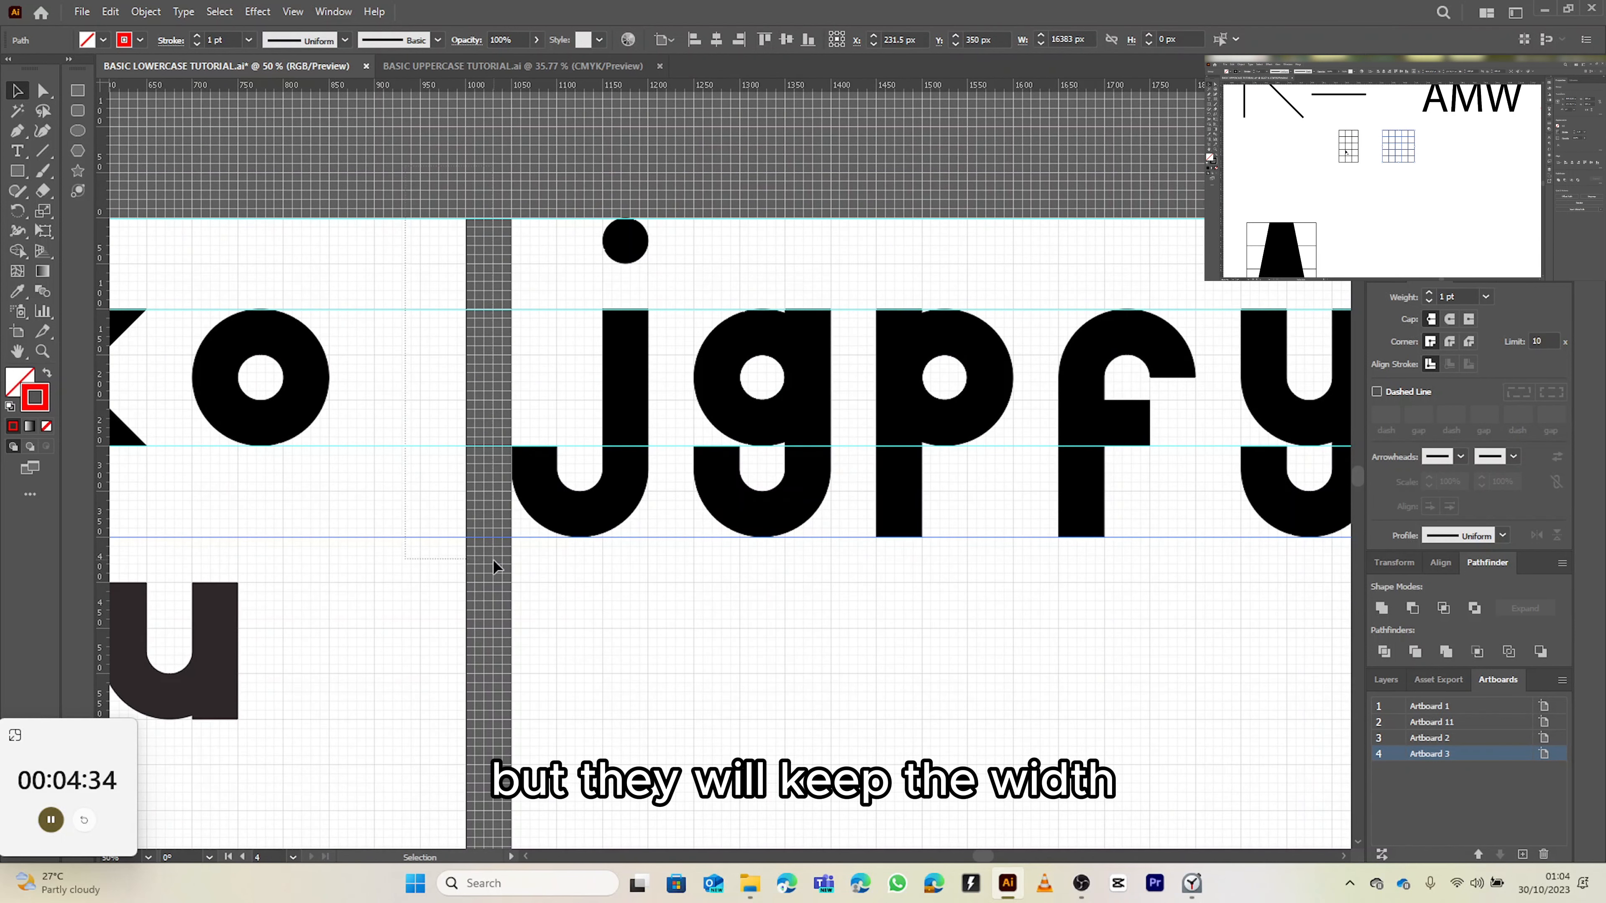
scroll(528, 387, down, 1)
scroll(529, 387, down, 2)
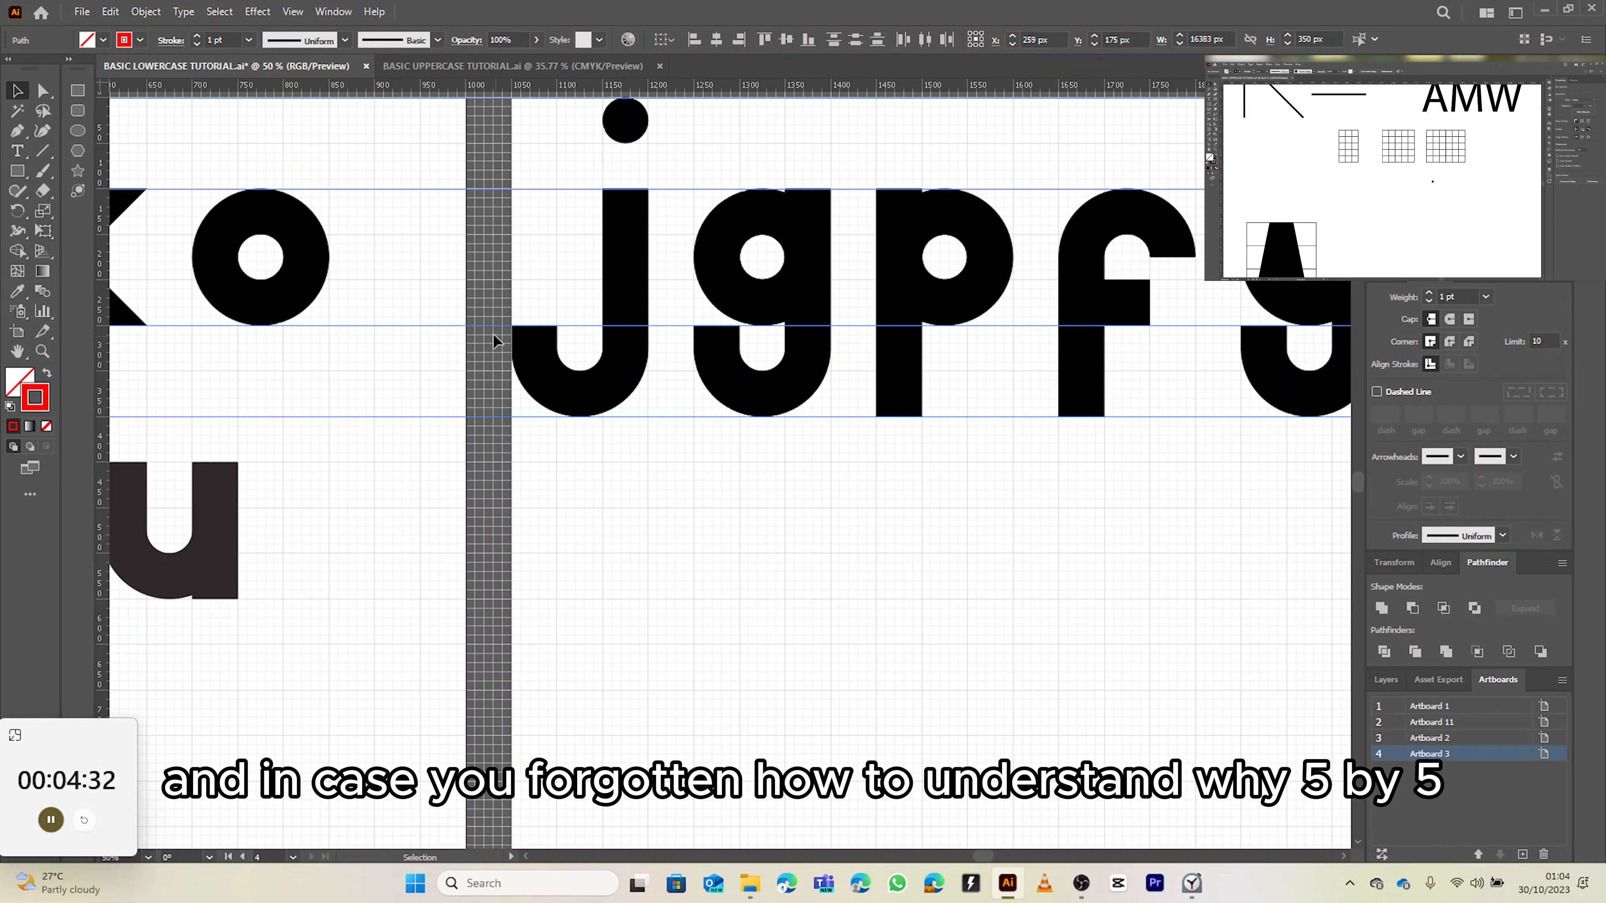
drag(488, 324, 496, 686)
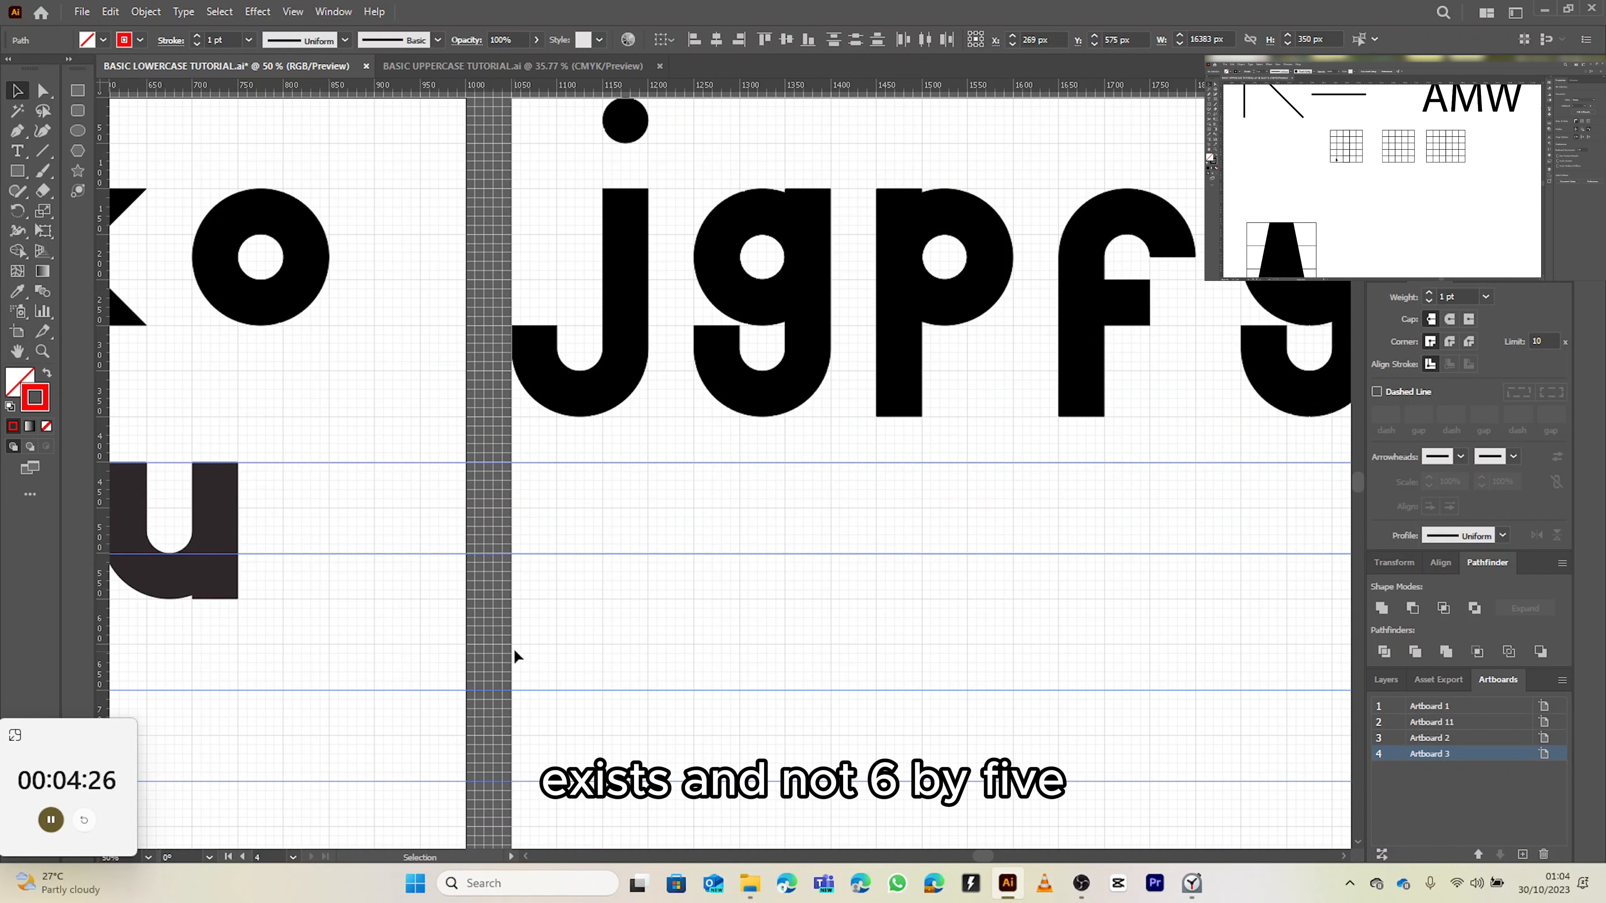
- Examine the construction sketches on the earlier artboards, including the overlapping-circle shapes for the m and w
drag(642, 638, 558, 387)
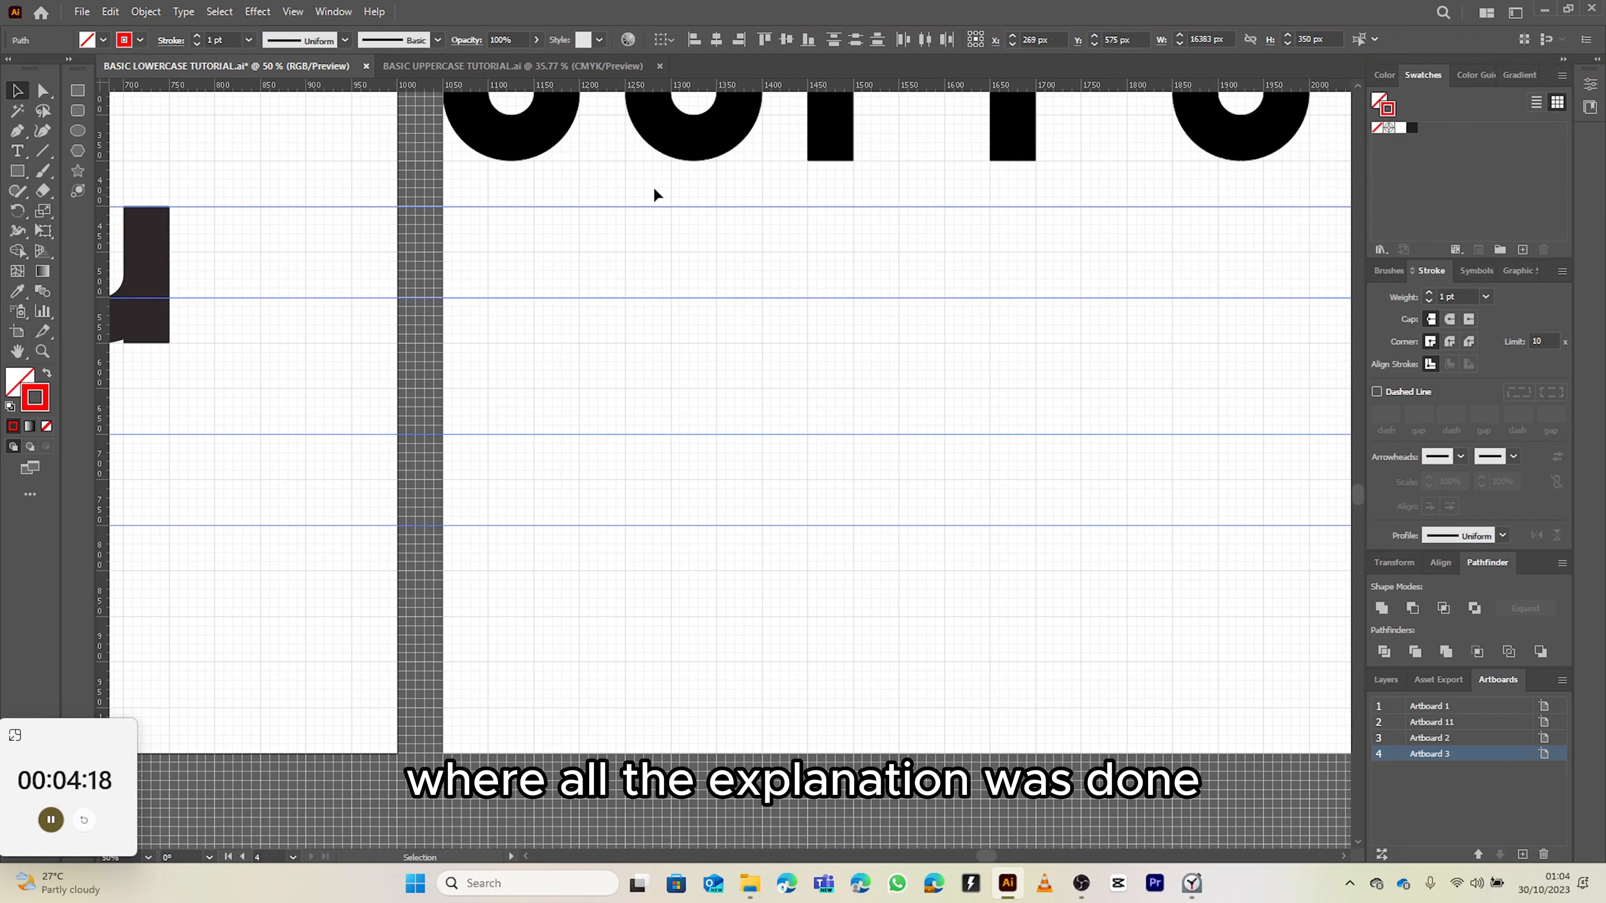
drag(501, 260, 678, 328)
scroll(719, 250, down, 1)
scroll(719, 250, down, 1)
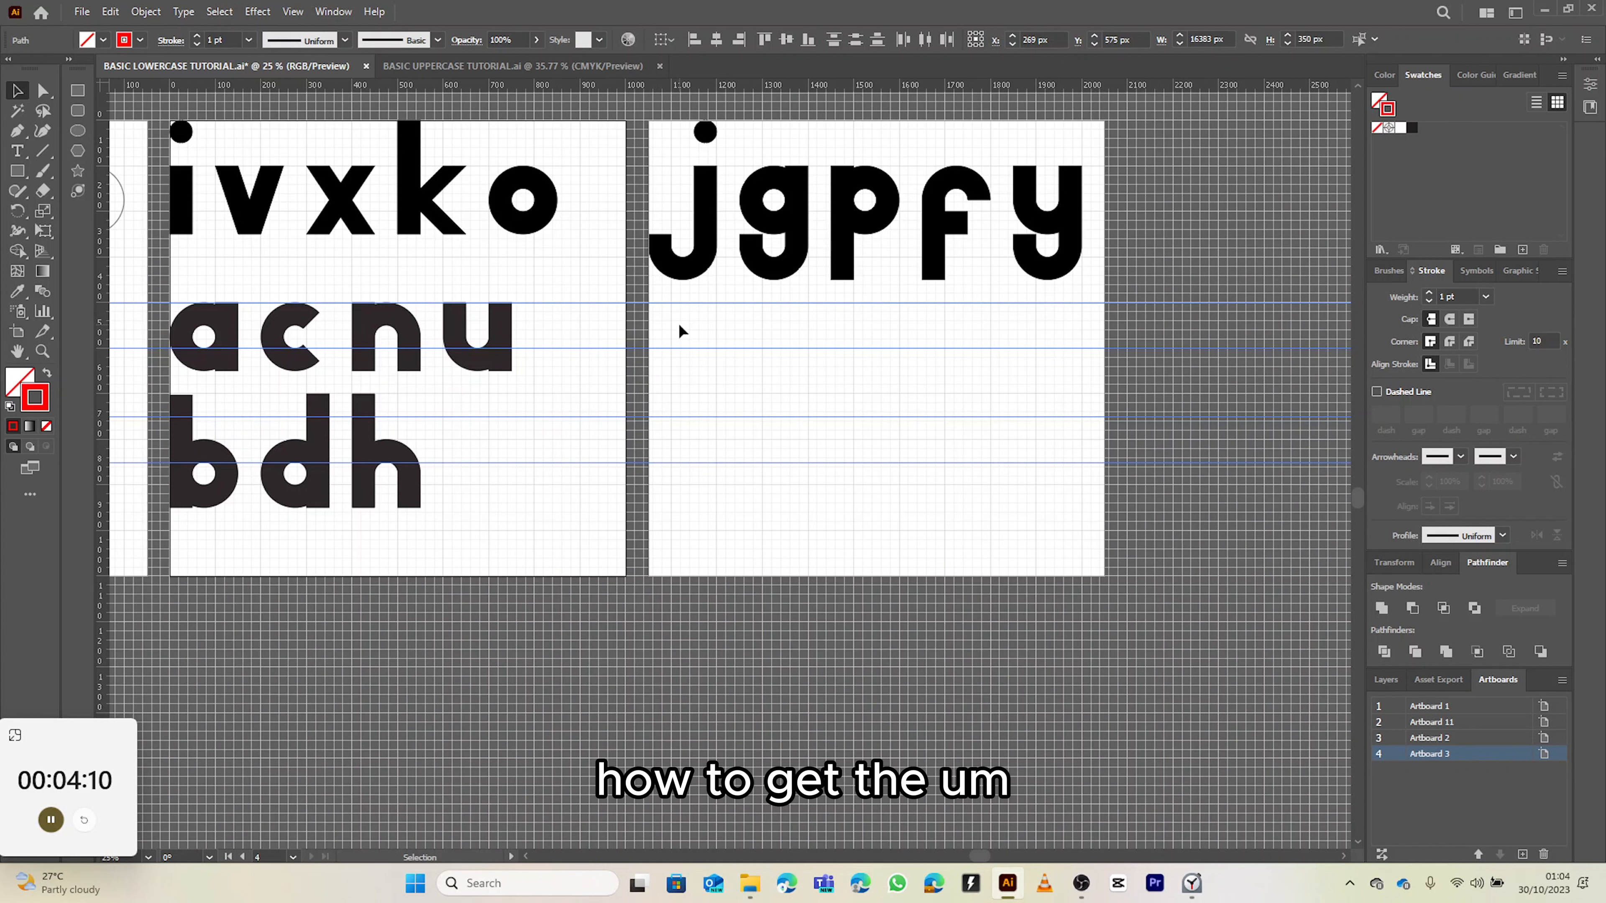
scroll(680, 329, down, 2)
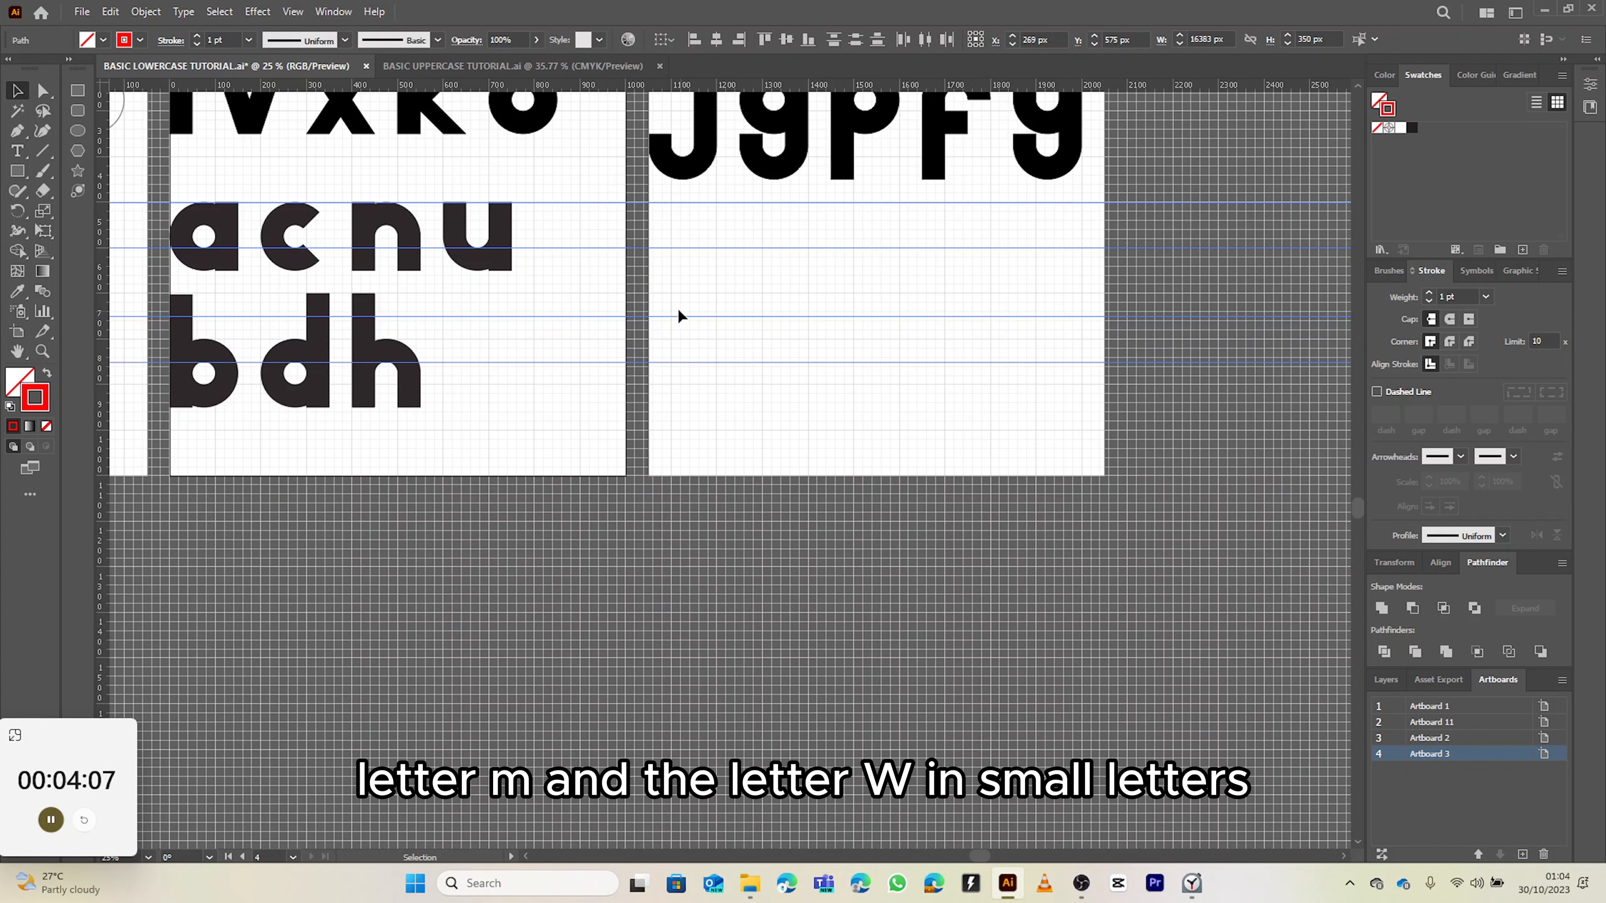
key(space)
drag(537, 297, 1087, 216)
drag(398, 361, 707, 367)
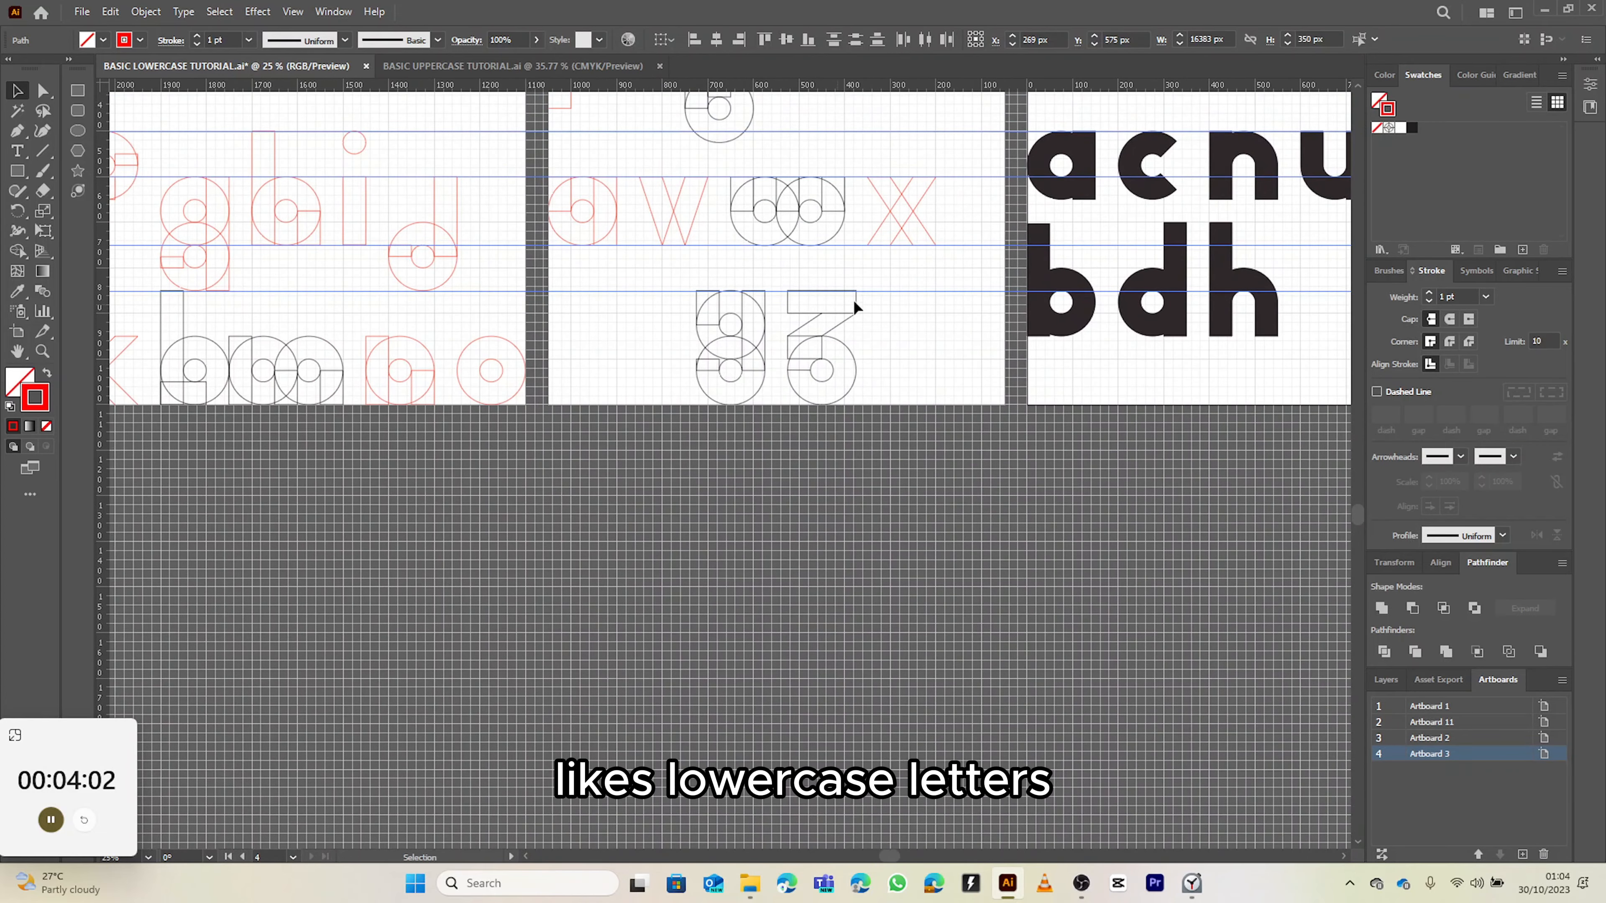
key(space)
mouse_move(955, 275)
mouse_down()
mouse_move(594, 322)
mouse_move(745, 333)
mouse_move(962, 277)
mouse_up()
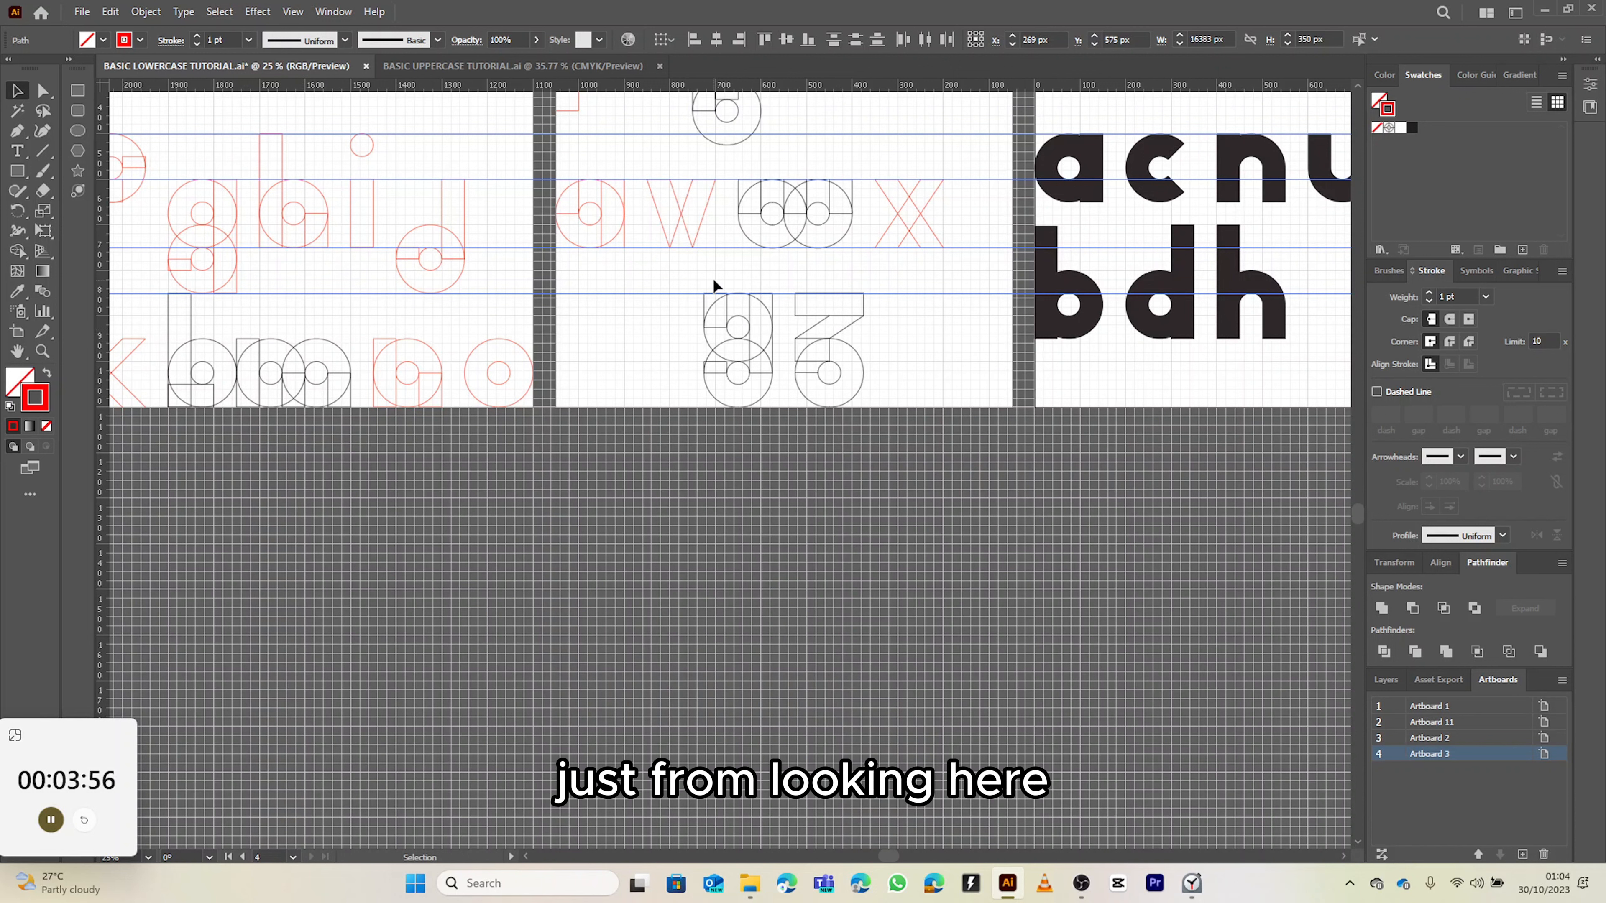
- Give the stacked-circle sketch in the lower row a red stroke from the Art & Illustration swatches and move that palette aside
drag(712, 280, 773, 427)
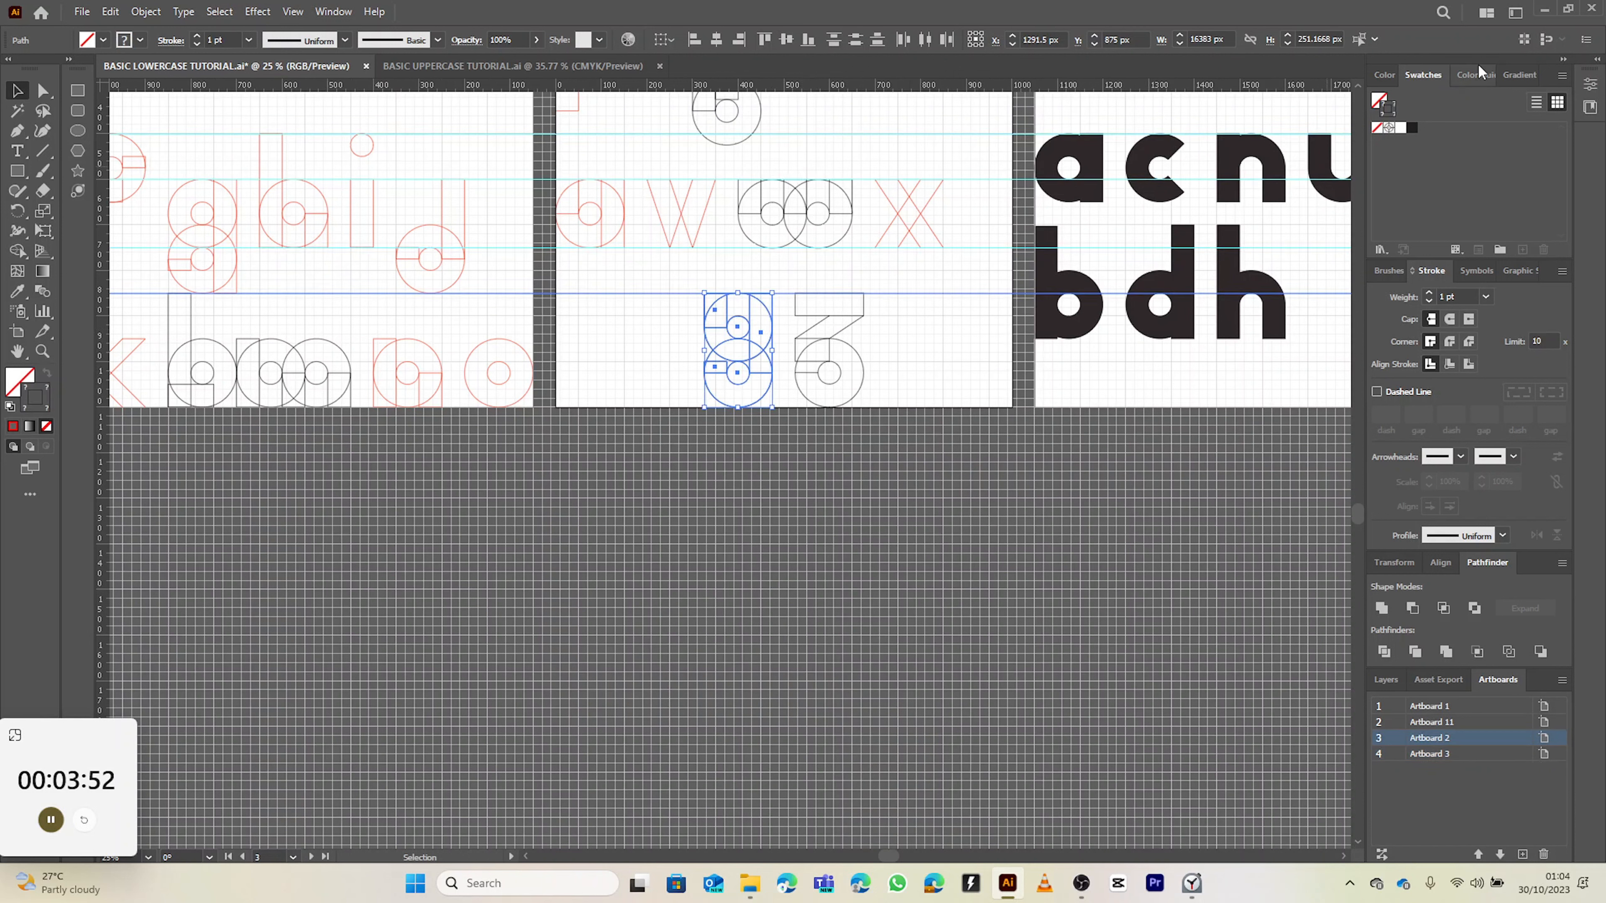
click(1391, 248)
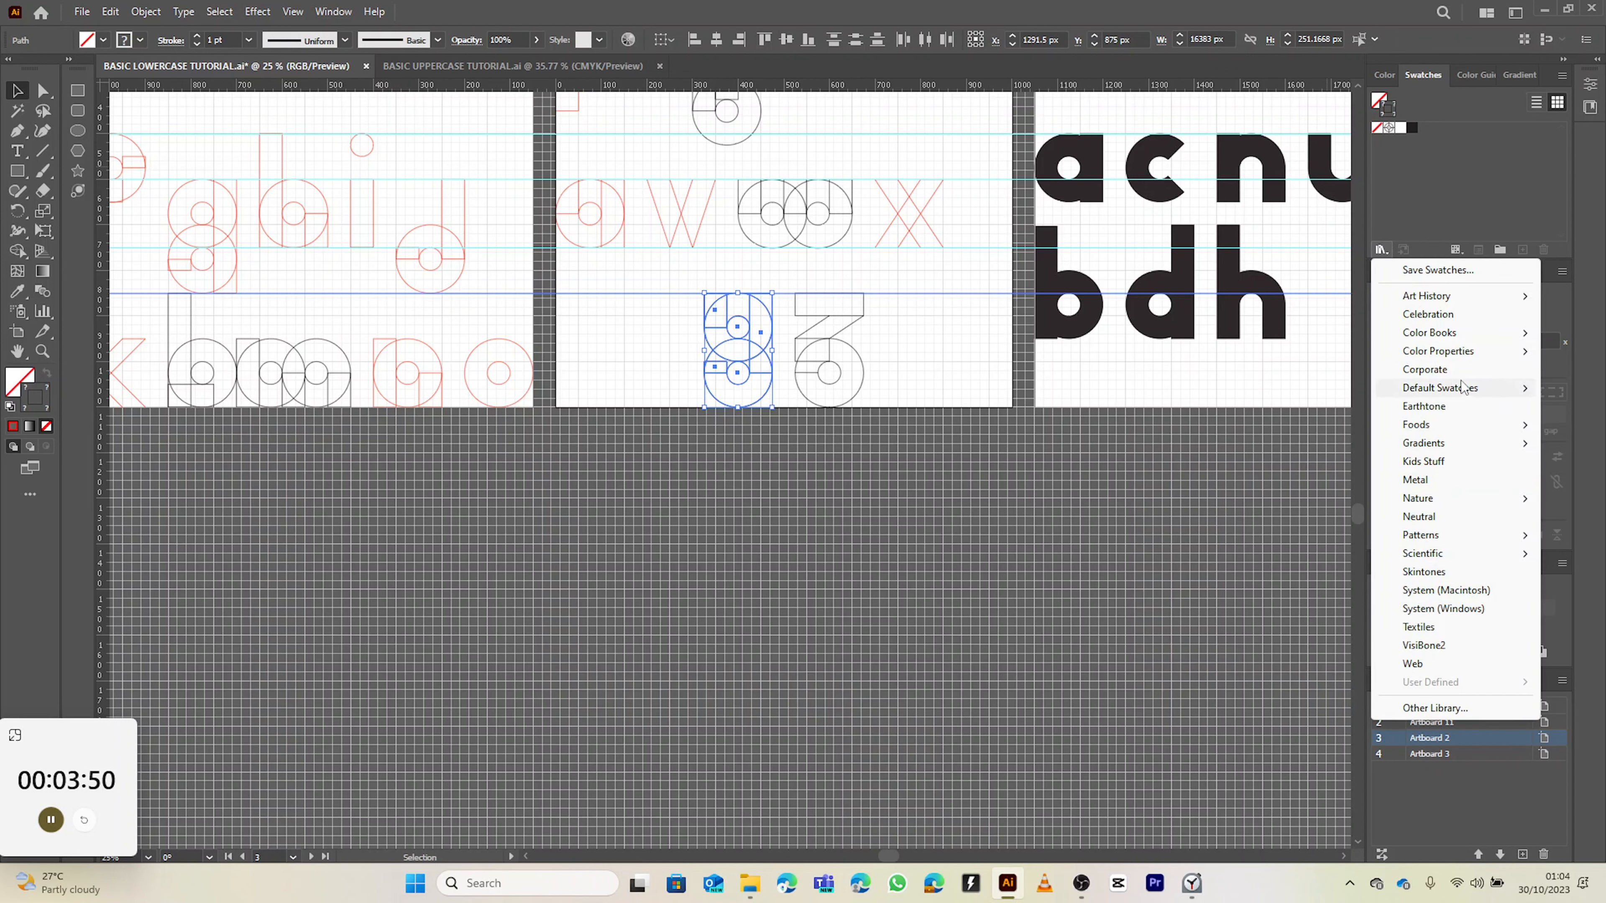
mouse_move(1467, 396)
click(1252, 391)
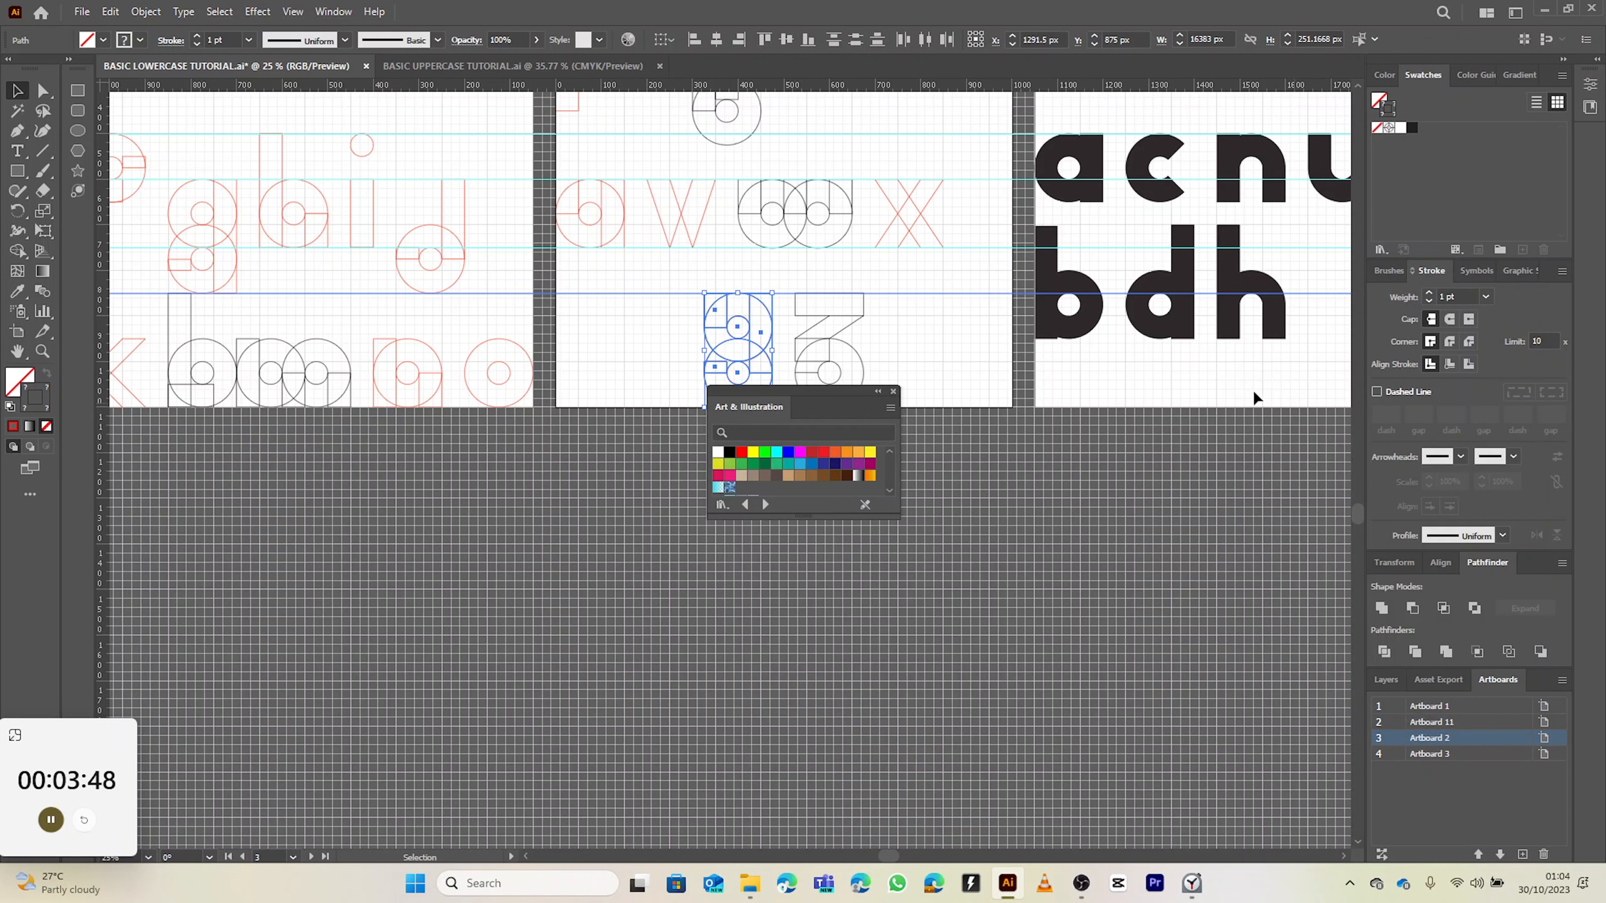
click(741, 454)
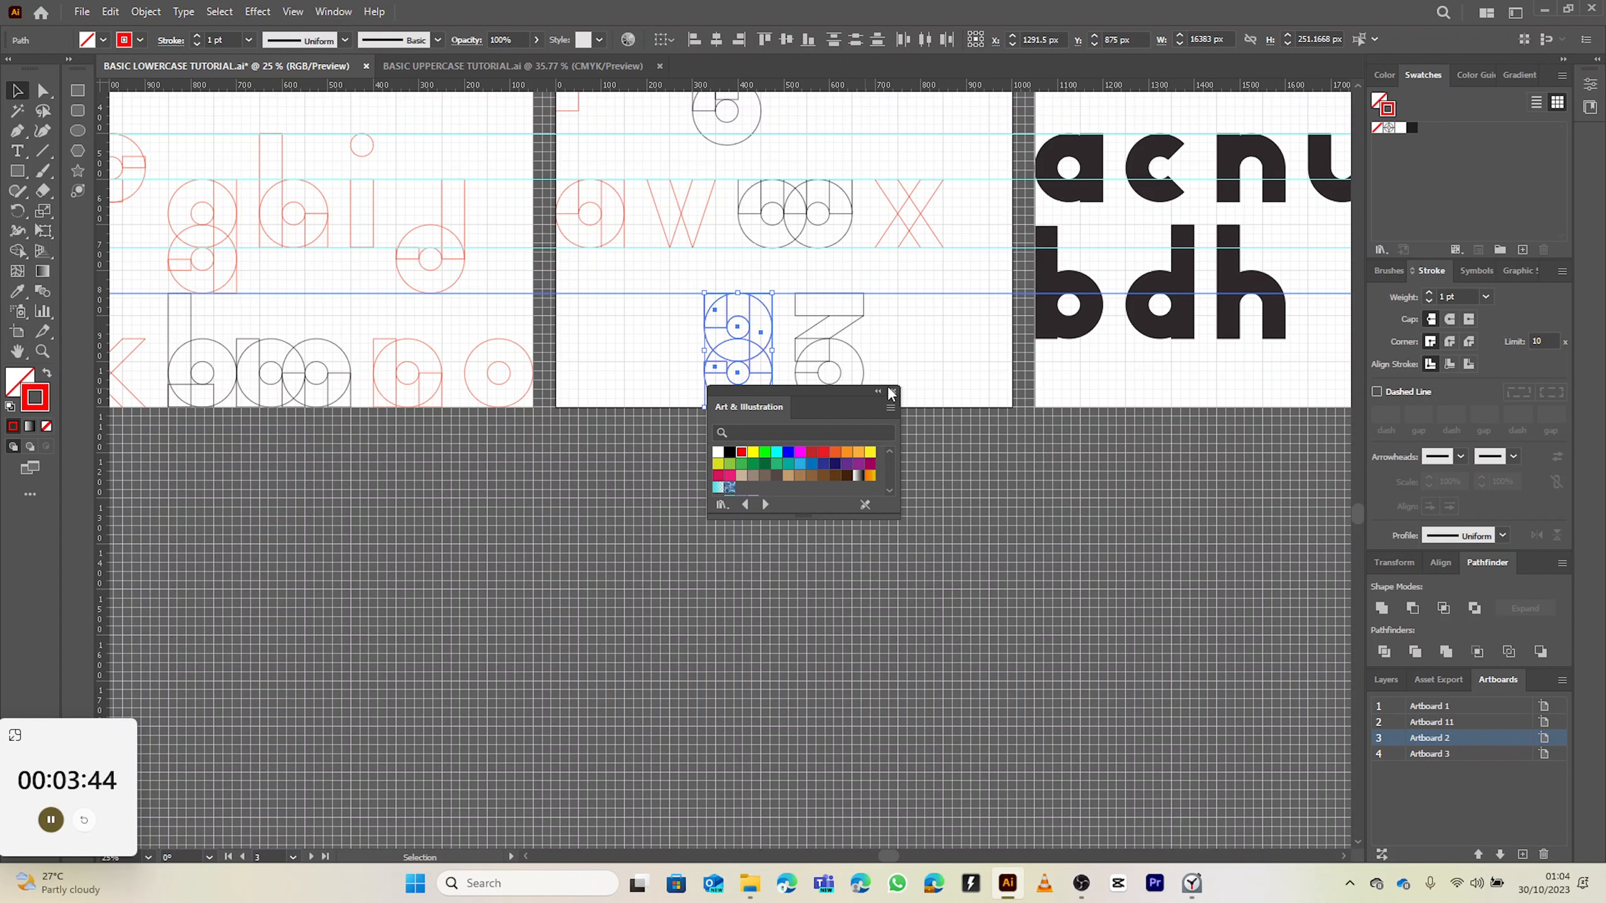
drag(860, 388, 1300, 726)
click(937, 383)
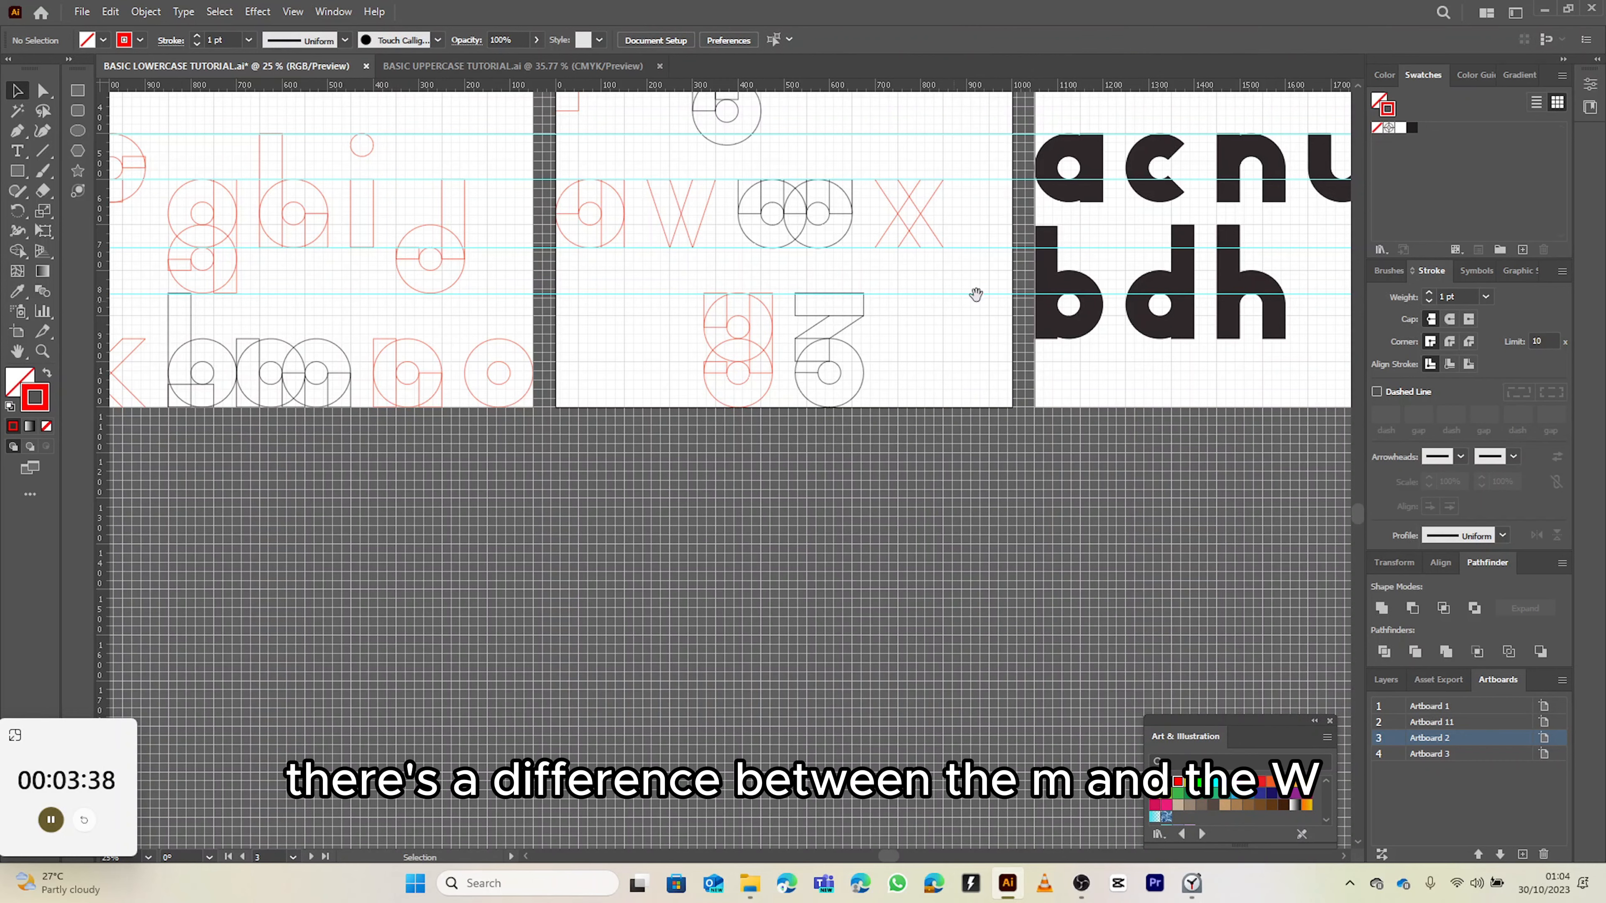
- Draw a 150 px circle between the guides at the last artboard's edge, with a centred 50 px circle inside, and select both
drag(976, 294, 314, 375)
drag(880, 241, 564, 197)
scroll(763, 245, up, 2)
click(77, 130)
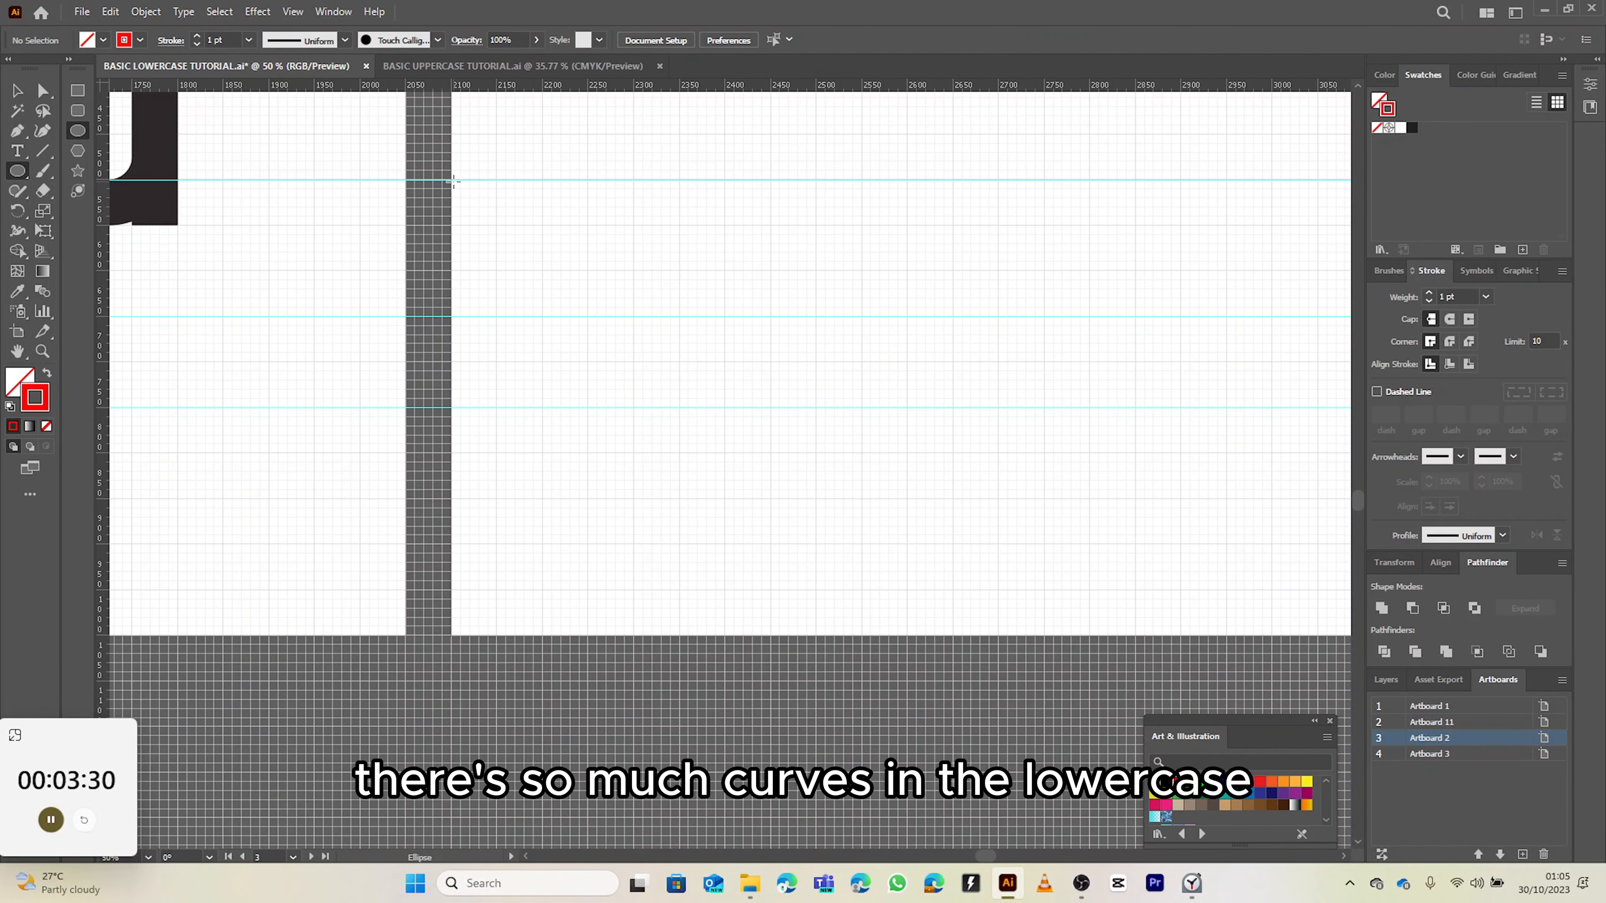
drag(451, 179, 588, 314)
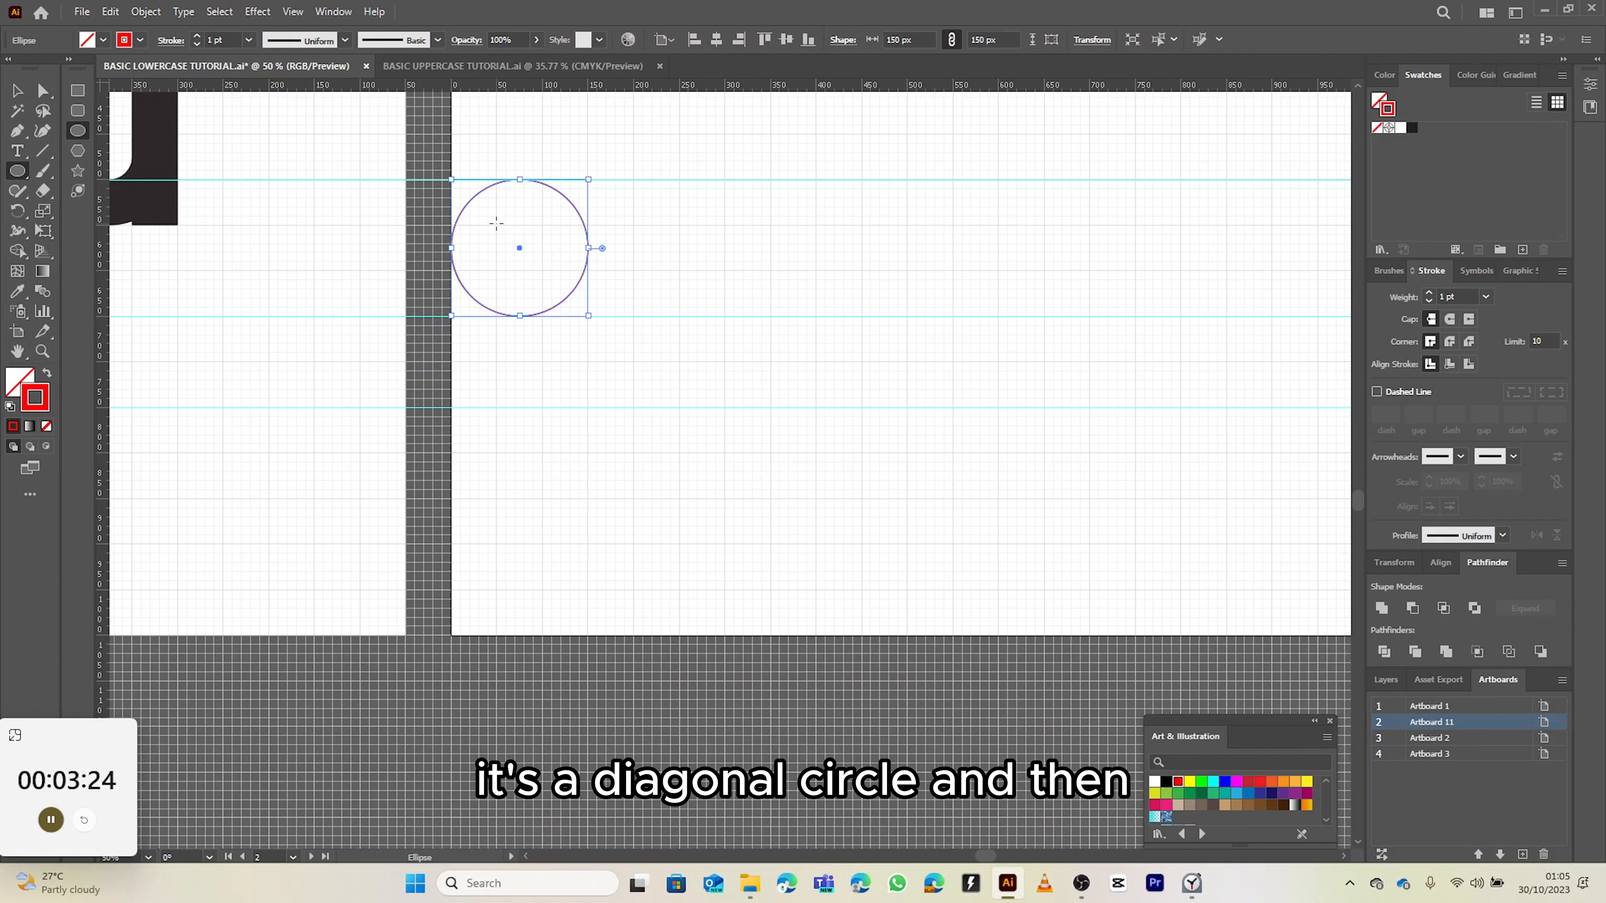
mouse_move(496, 224)
mouse_down()
mouse_move(544, 272)
mouse_move(528, 248)
mouse_move(620, 271)
mouse_move(503, 221)
mouse_up()
key(v)
key(ctrl+z)
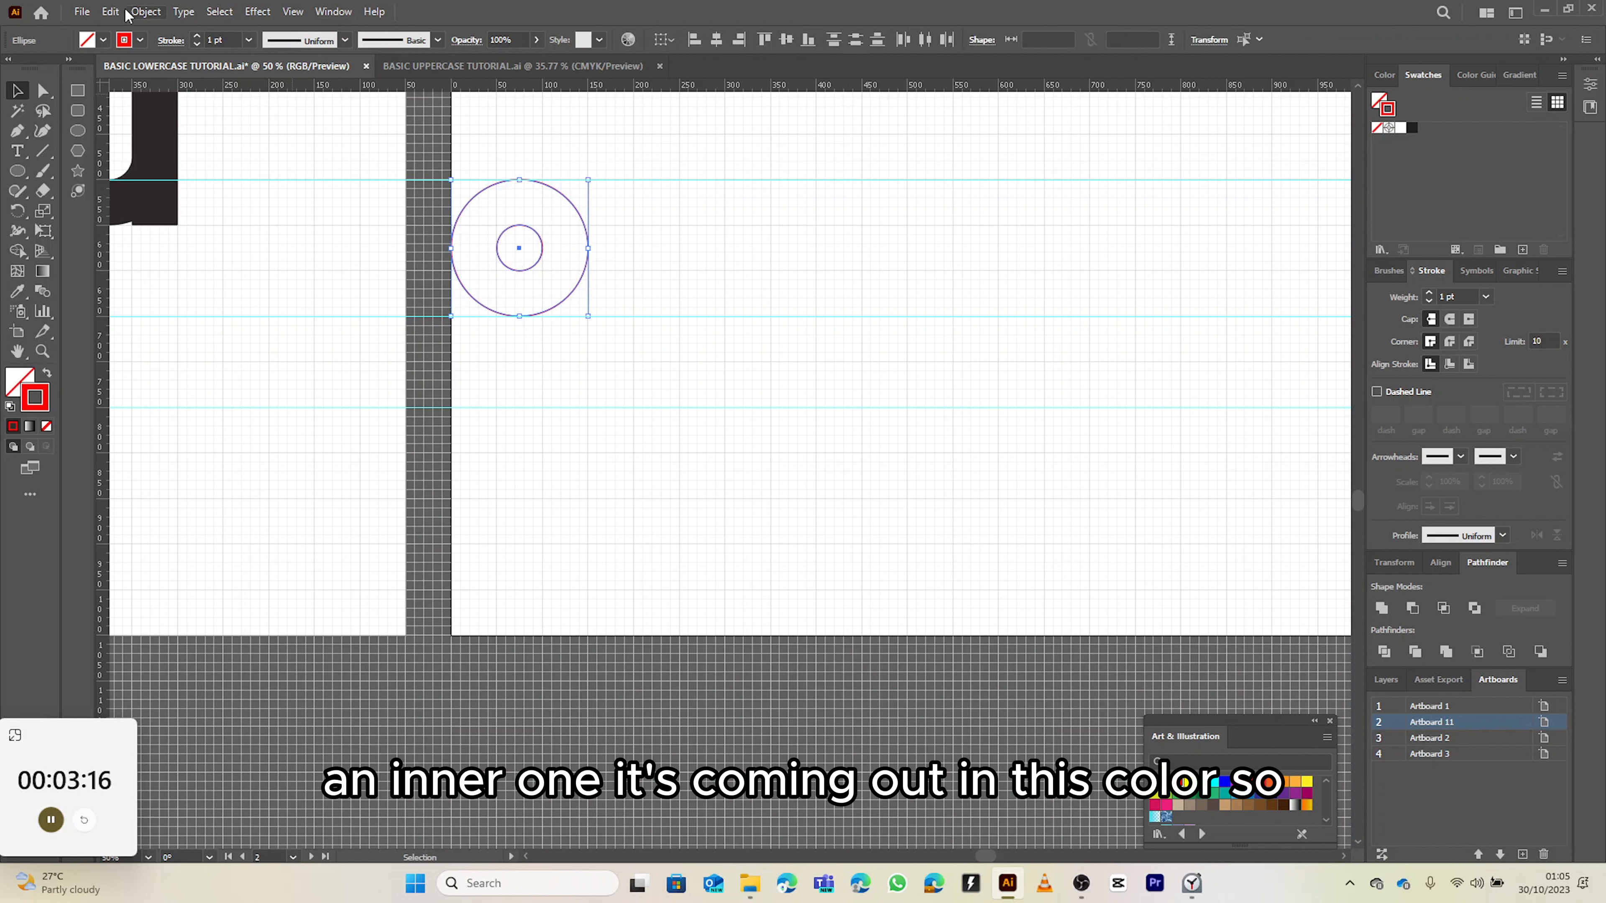
- Change the stroke of the two concentric circles to black and deselect them
click(139, 40)
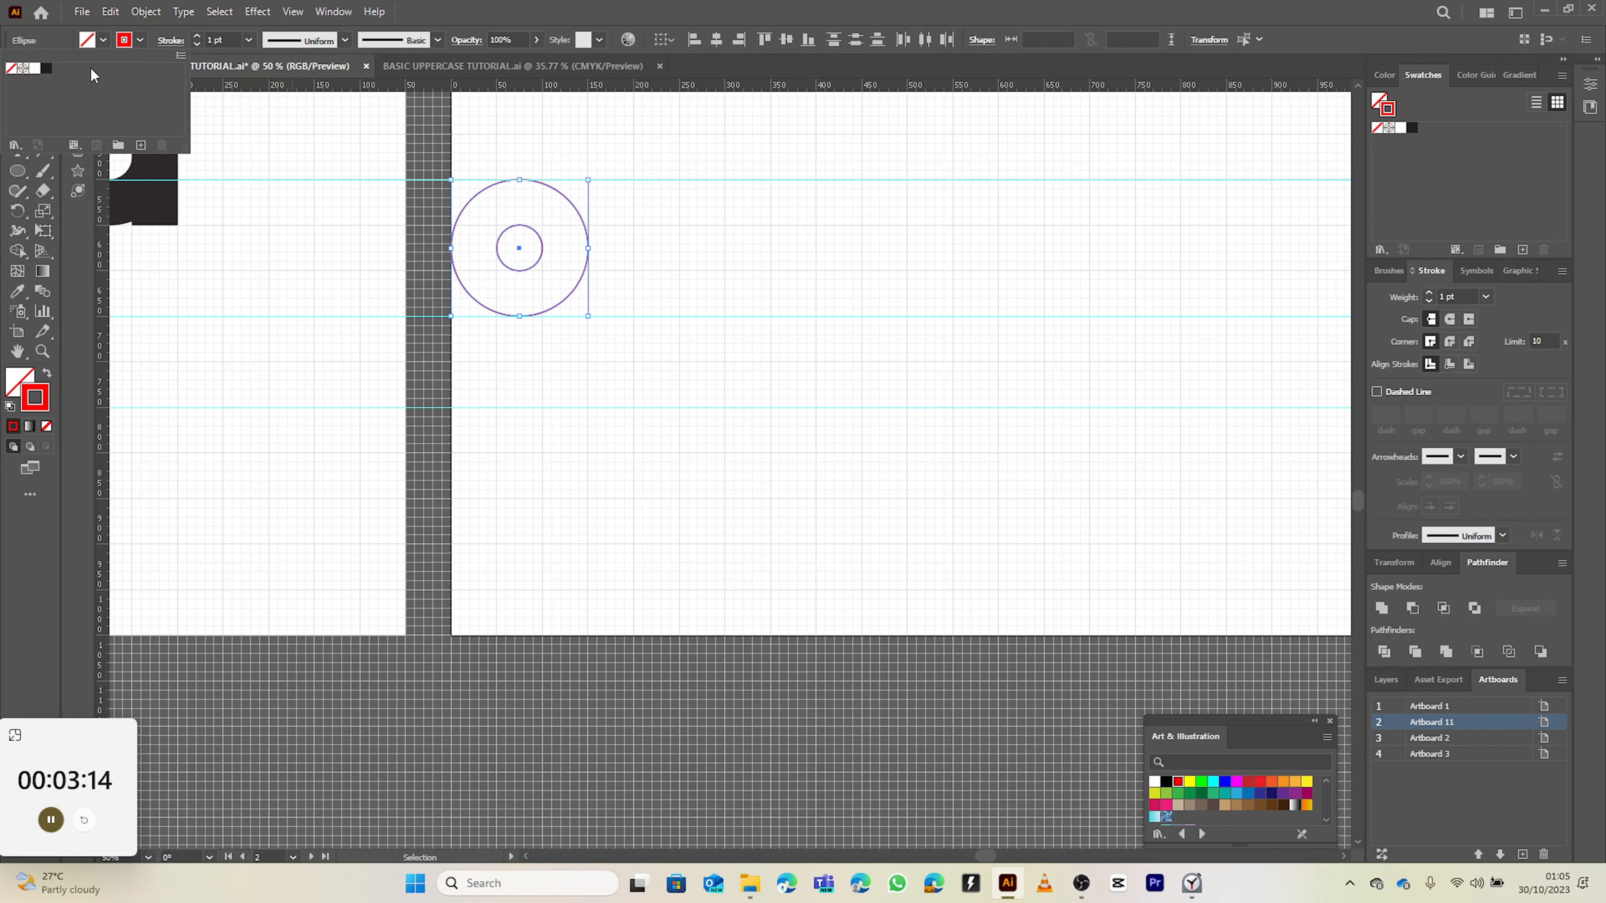
click(34, 68)
click(46, 67)
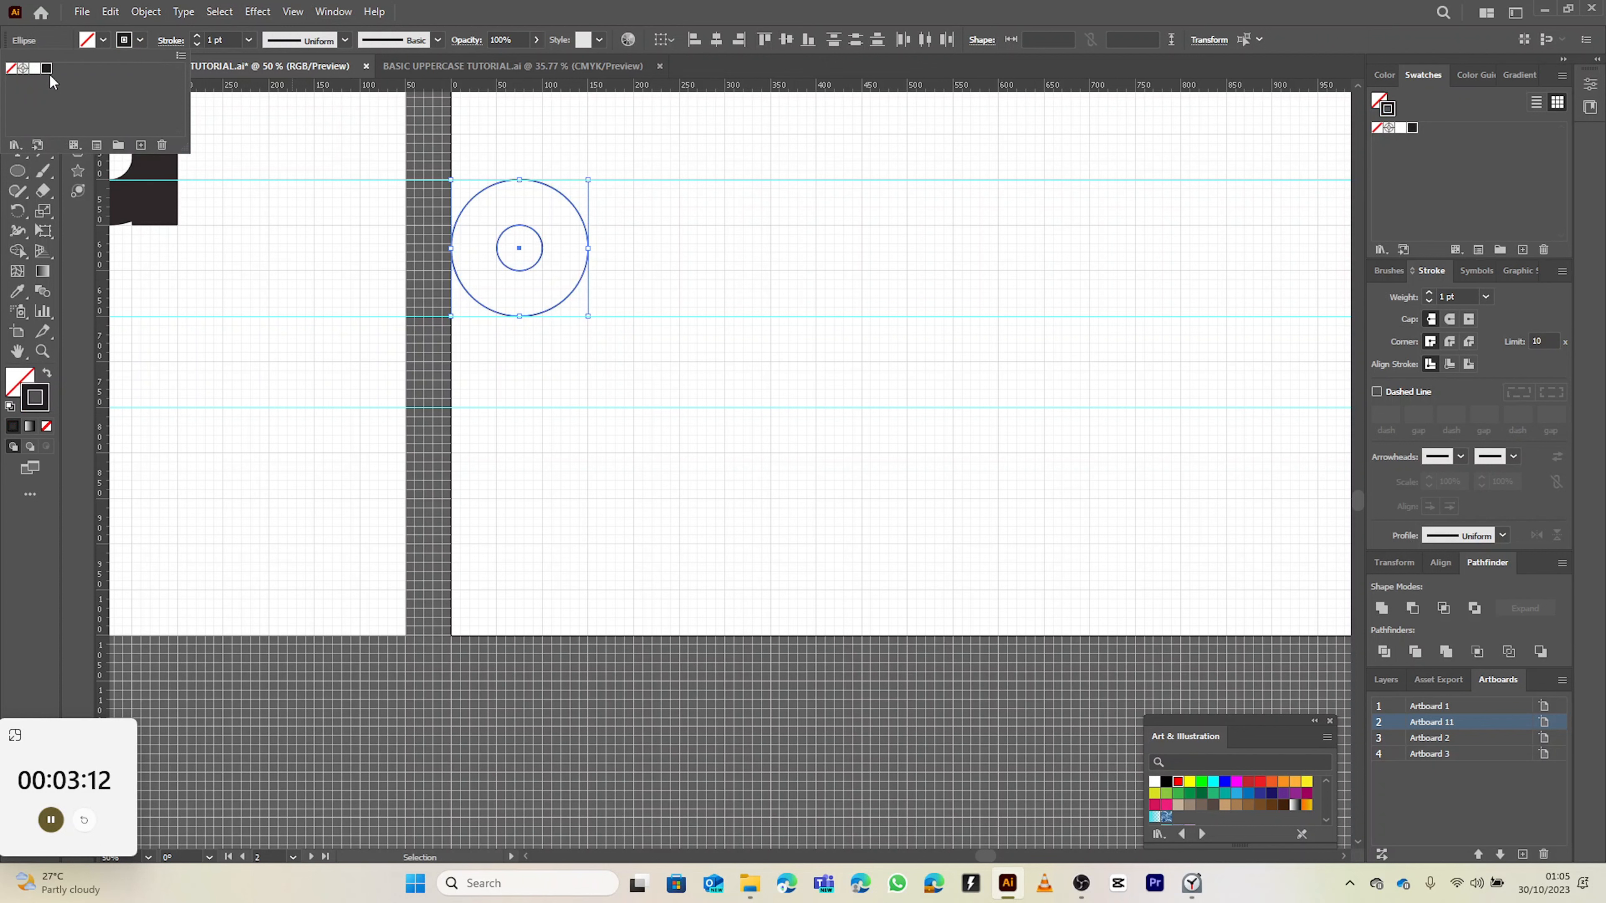
click(726, 283)
click(685, 278)
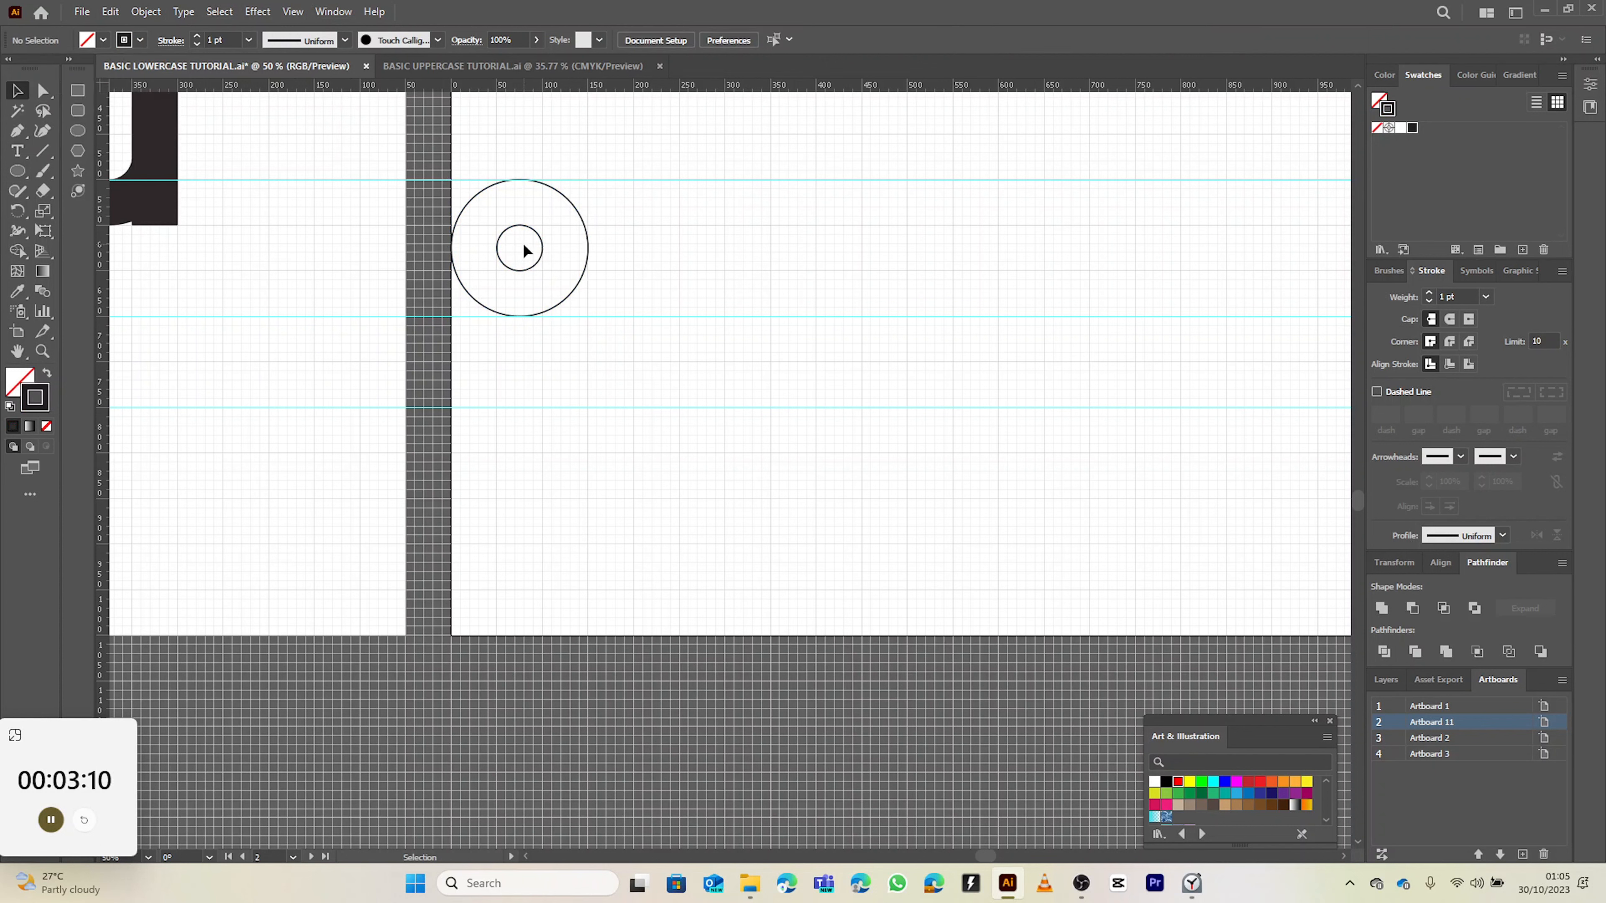
click(587, 253)
click(661, 262)
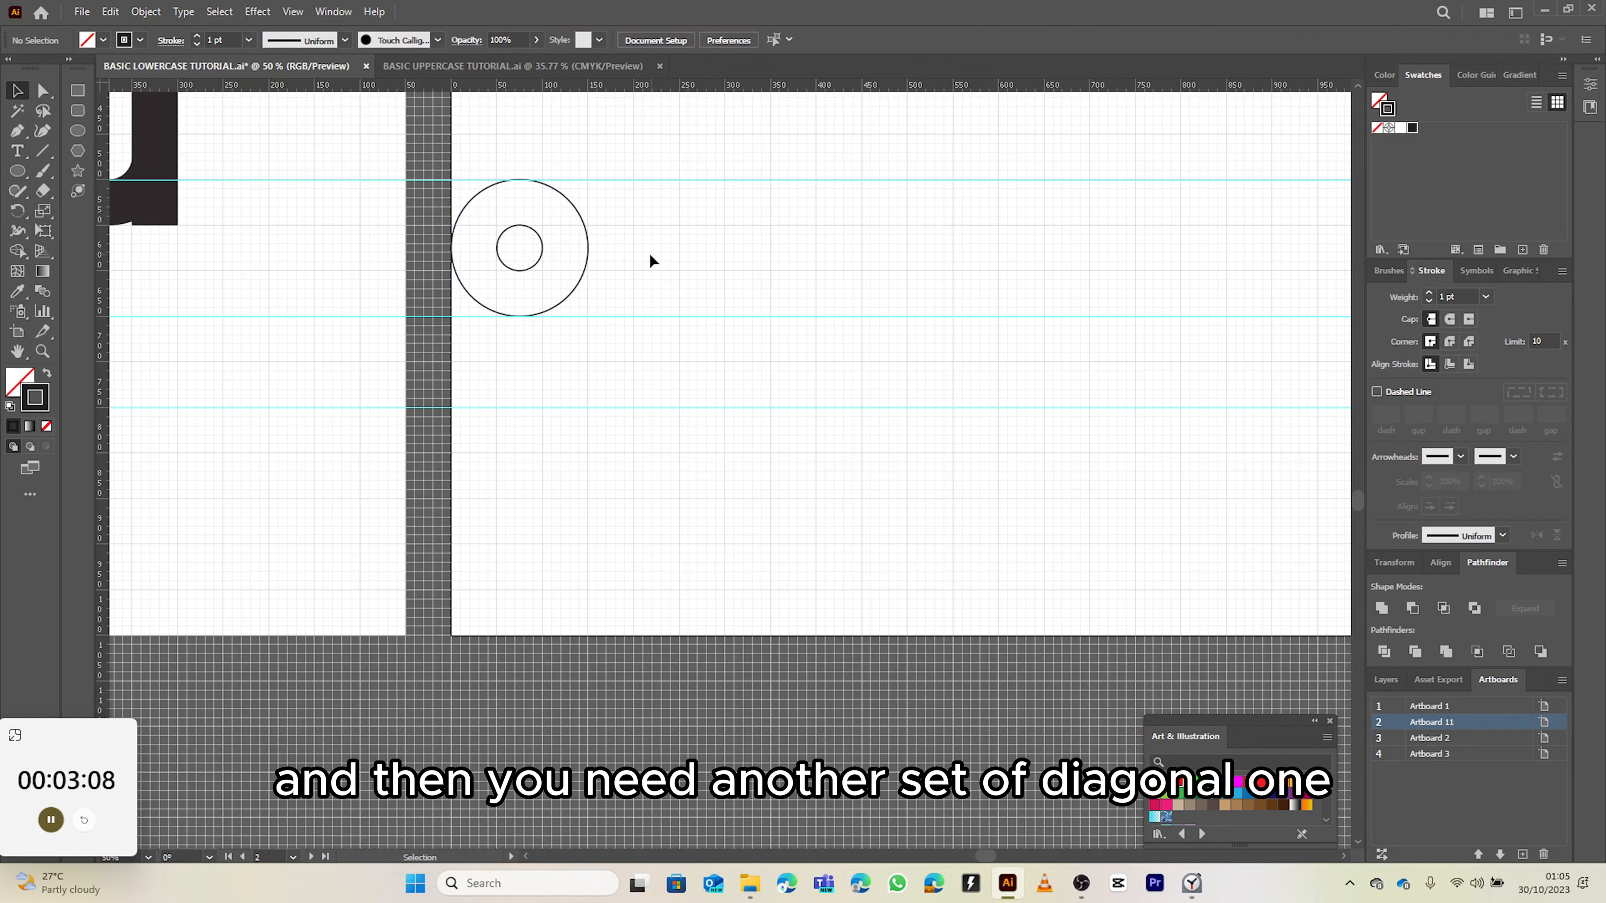
- Draw a second 150 px circle overlapping the first by 50 px horizontally, with a centred 50 px circle inside
key(l)
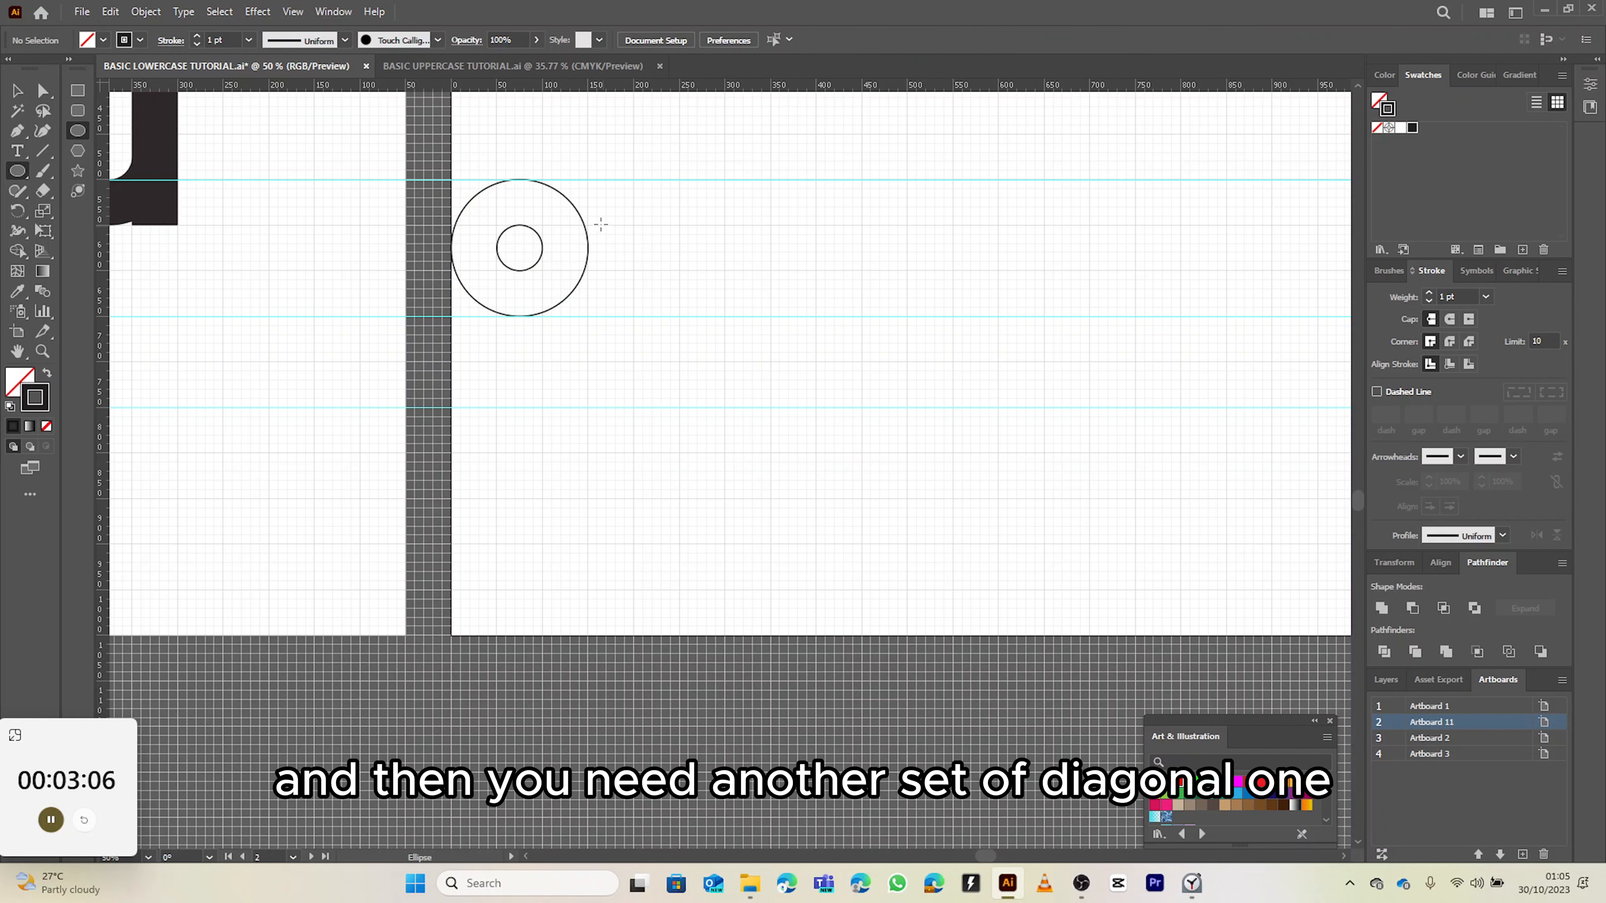
scroll(629, 240, down, 2)
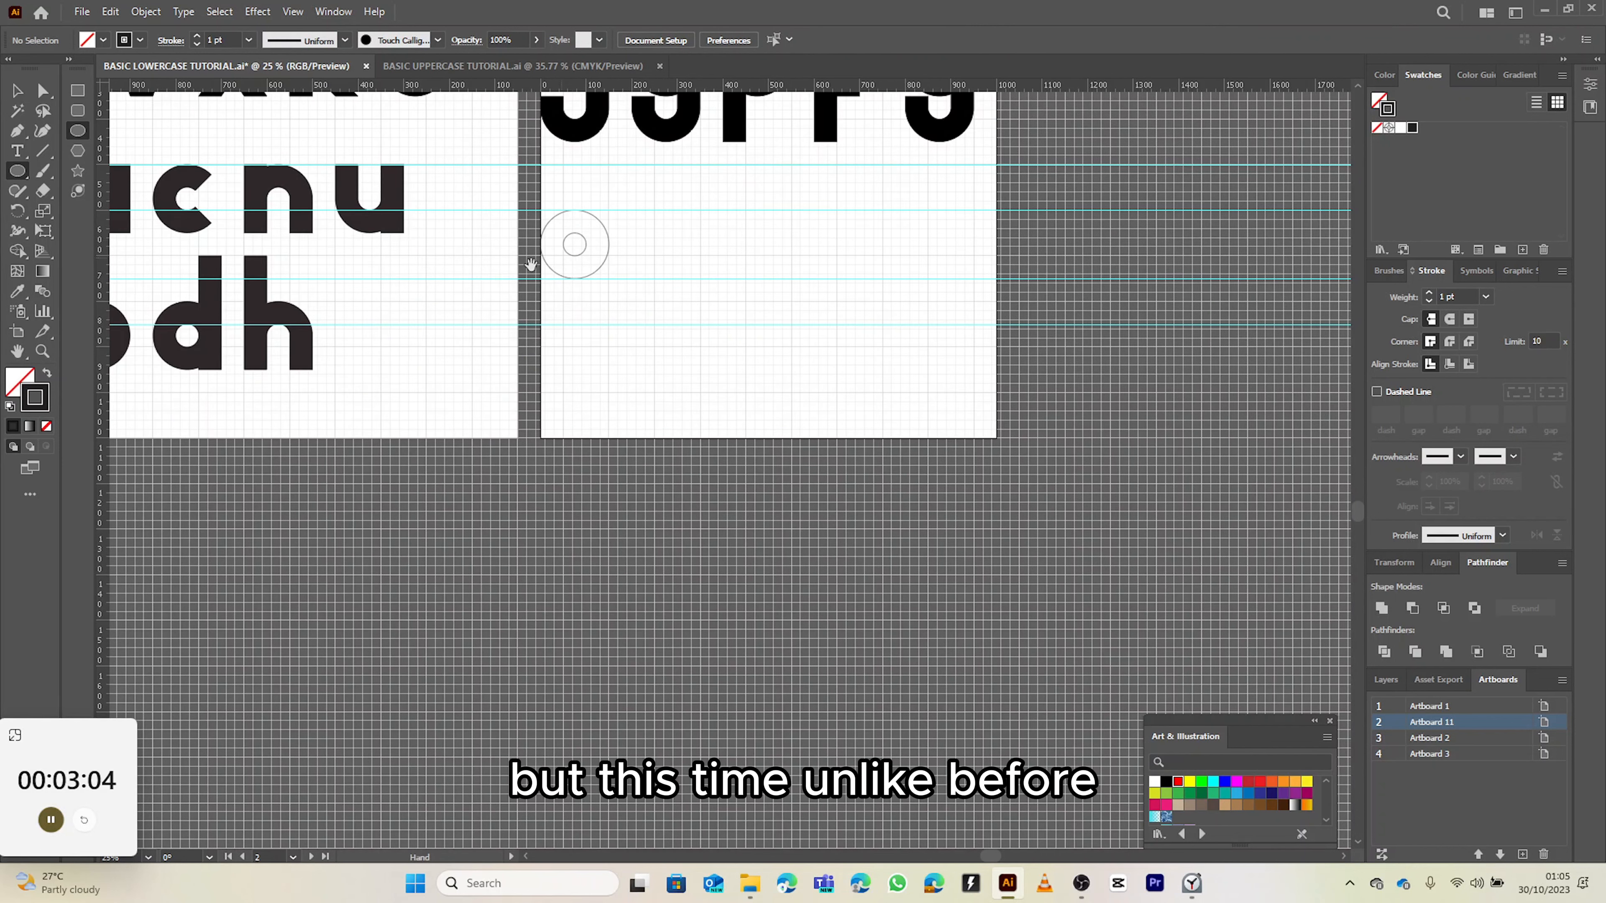
drag(531, 266, 615, 267)
scroll(861, 204, up, 1)
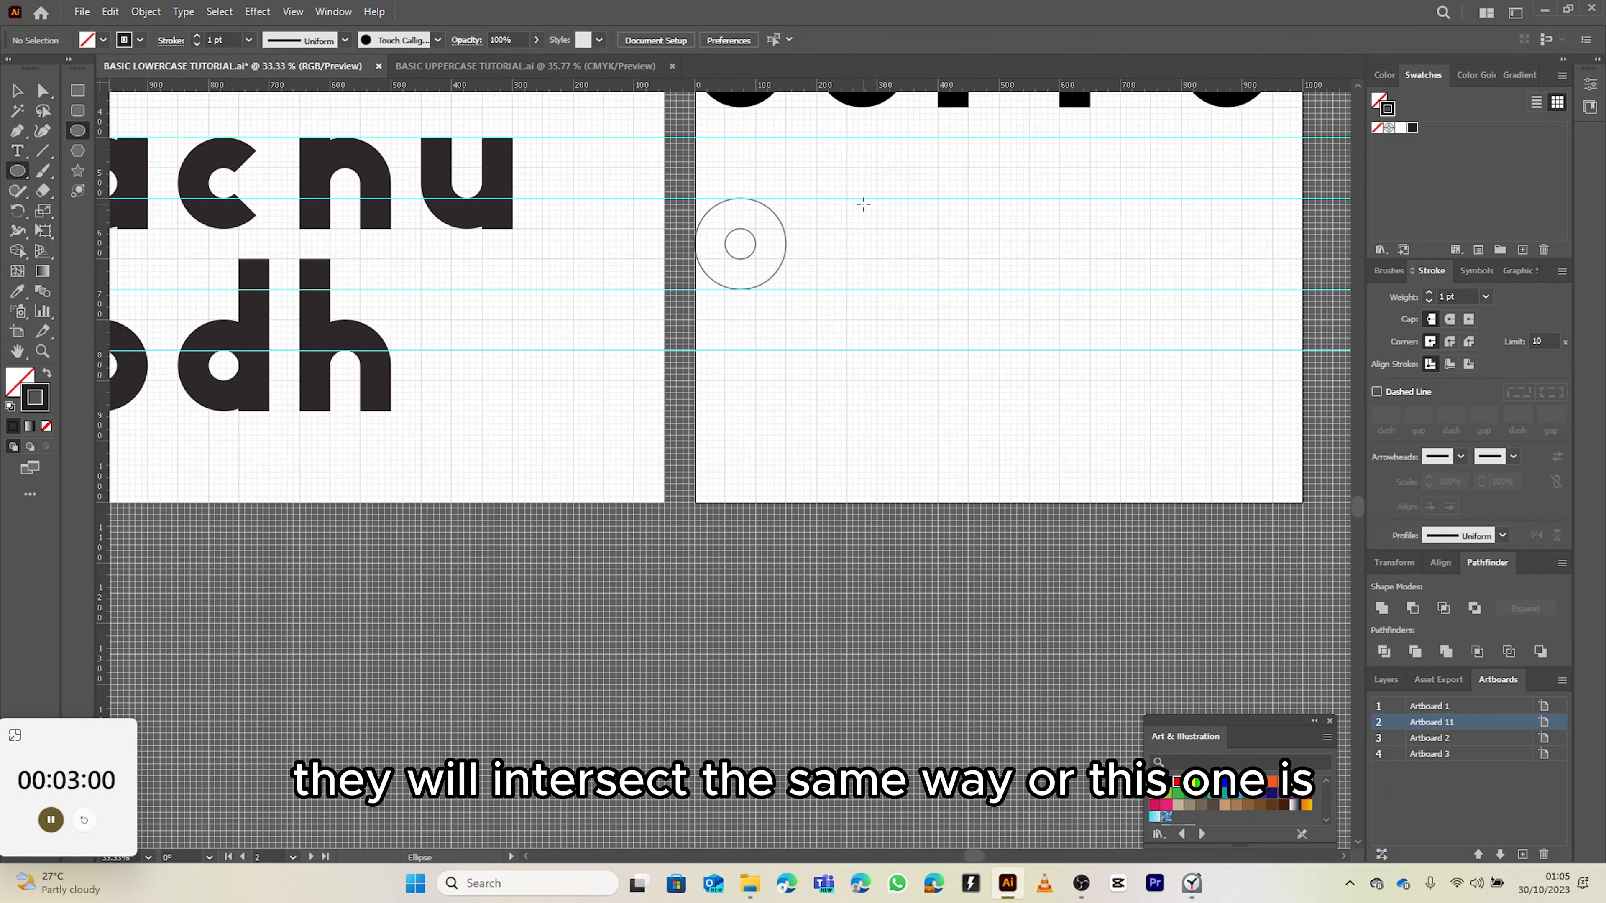
drag(861, 236, 762, 367)
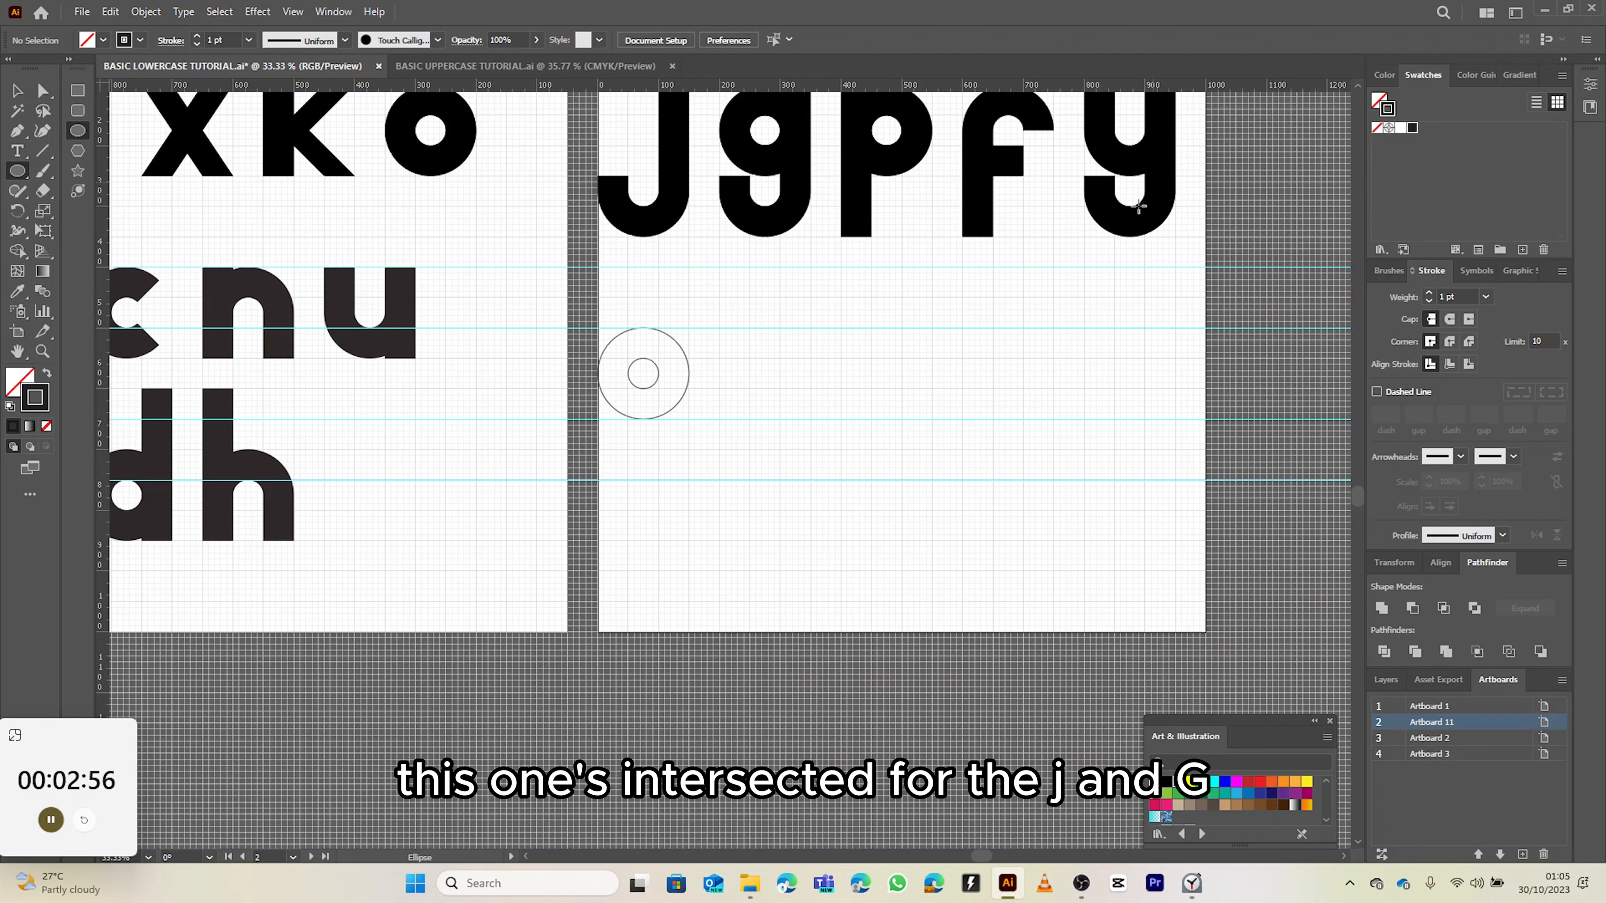
scroll(770, 265, up, 1)
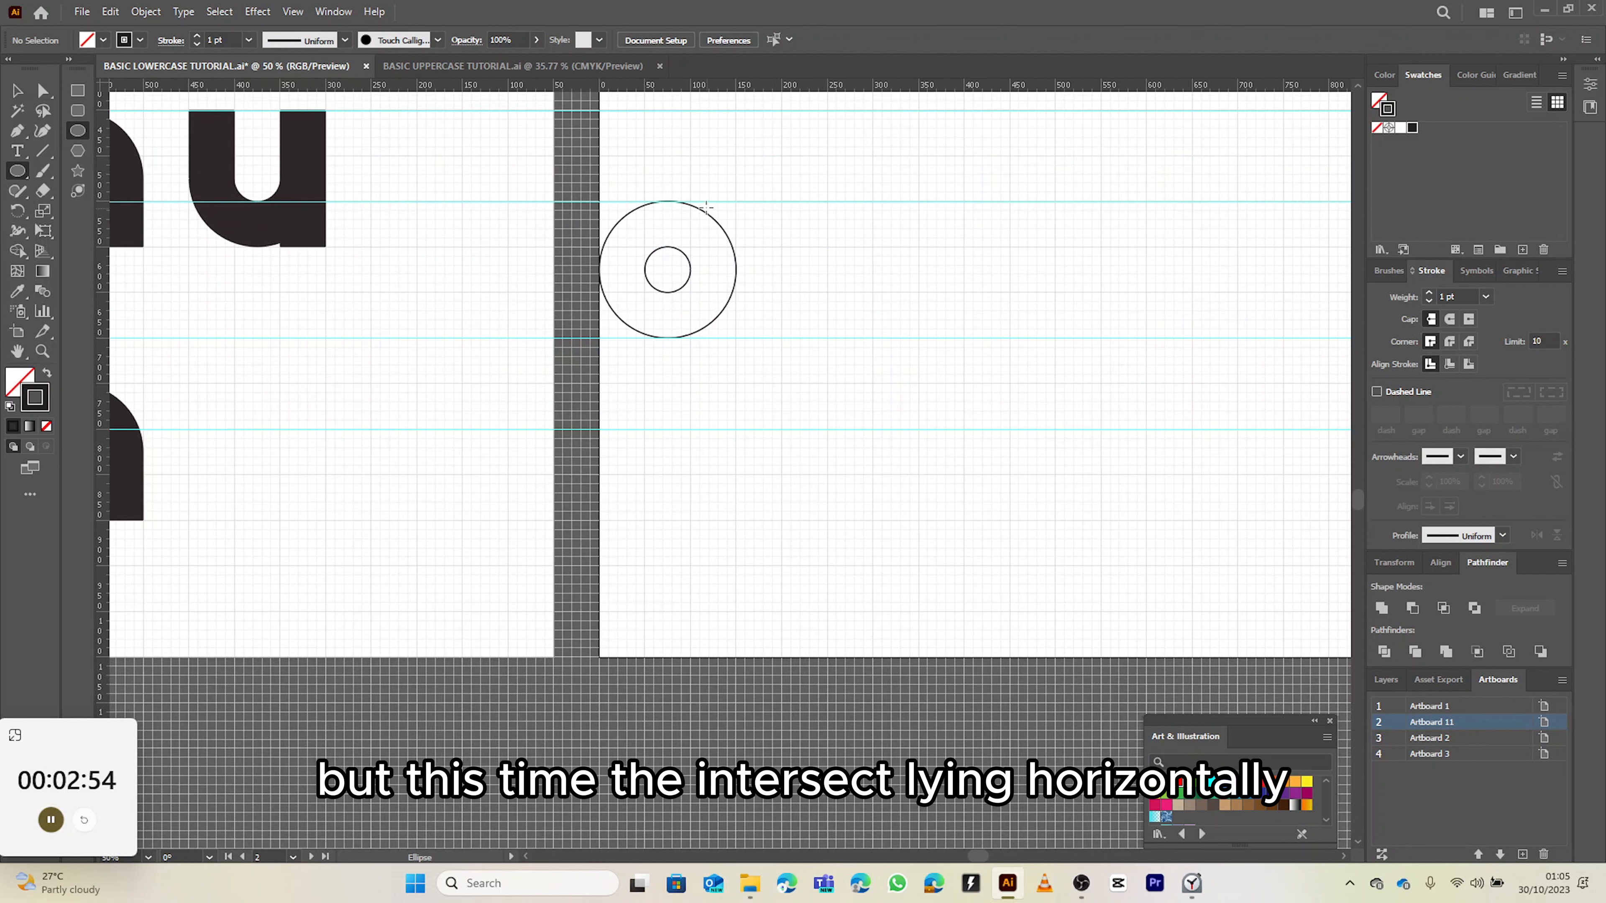
drag(689, 201, 825, 339)
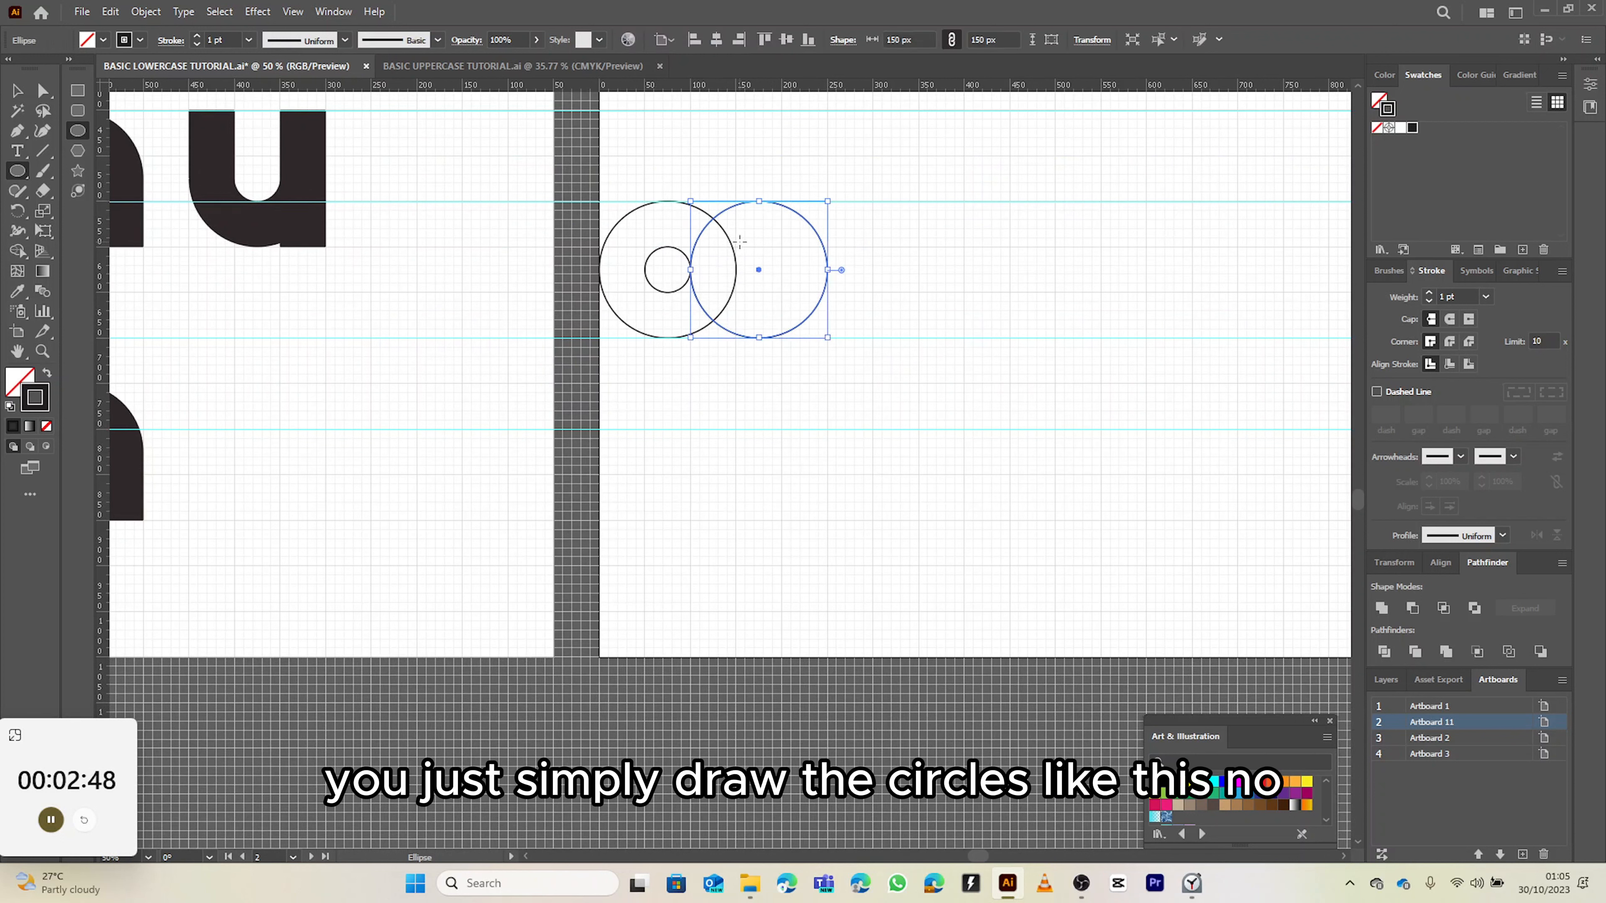
drag(735, 246, 782, 292)
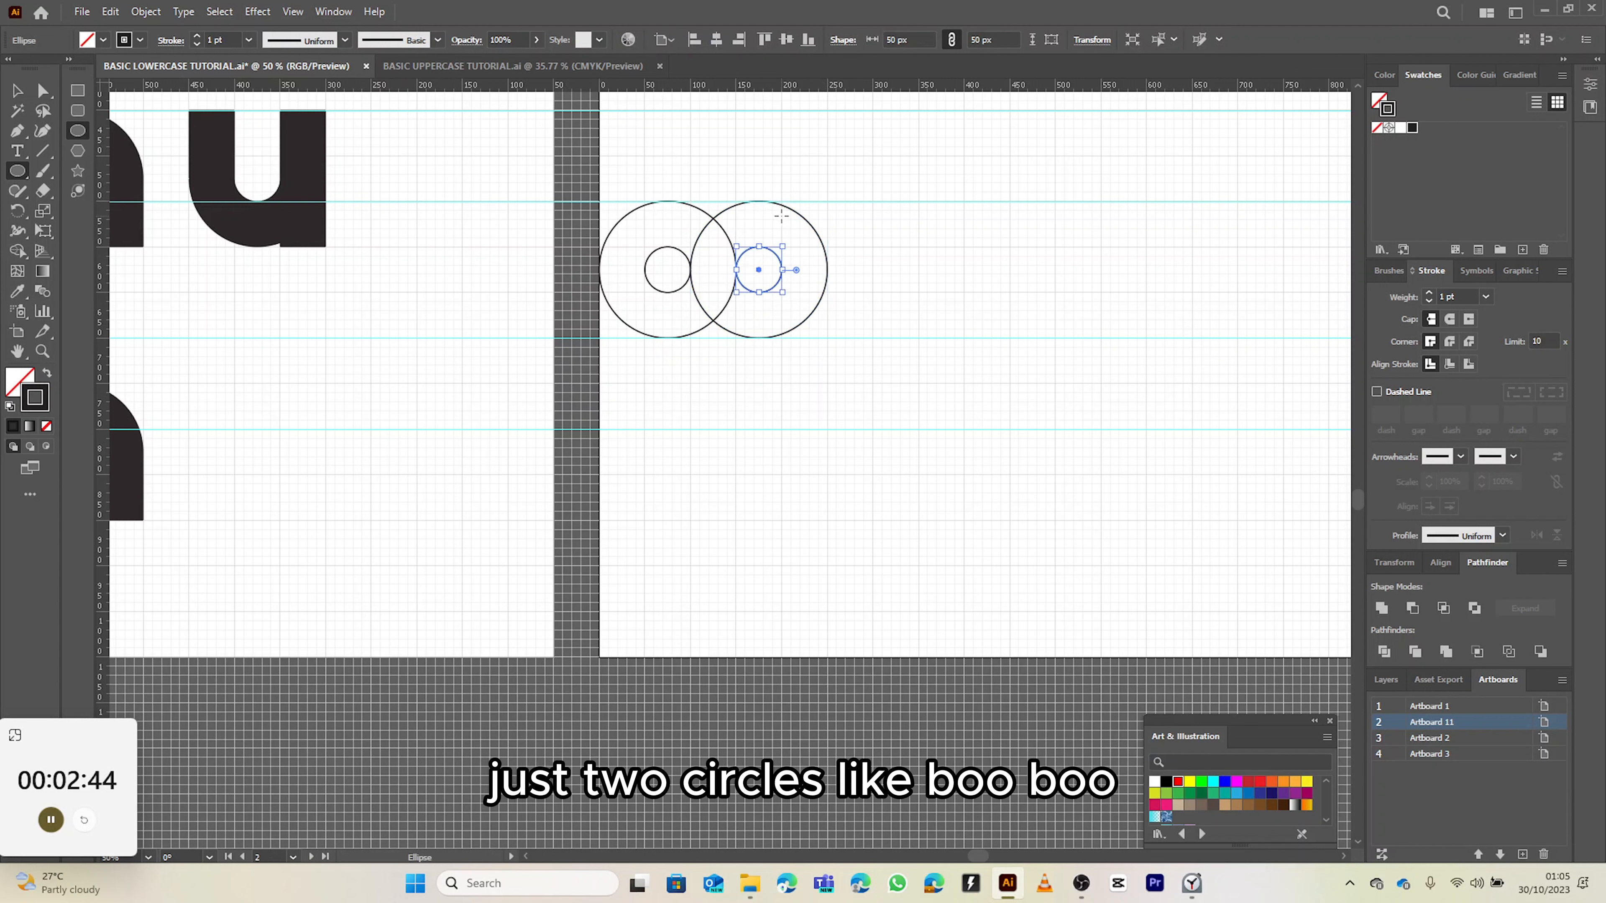
key(v)
click(884, 247)
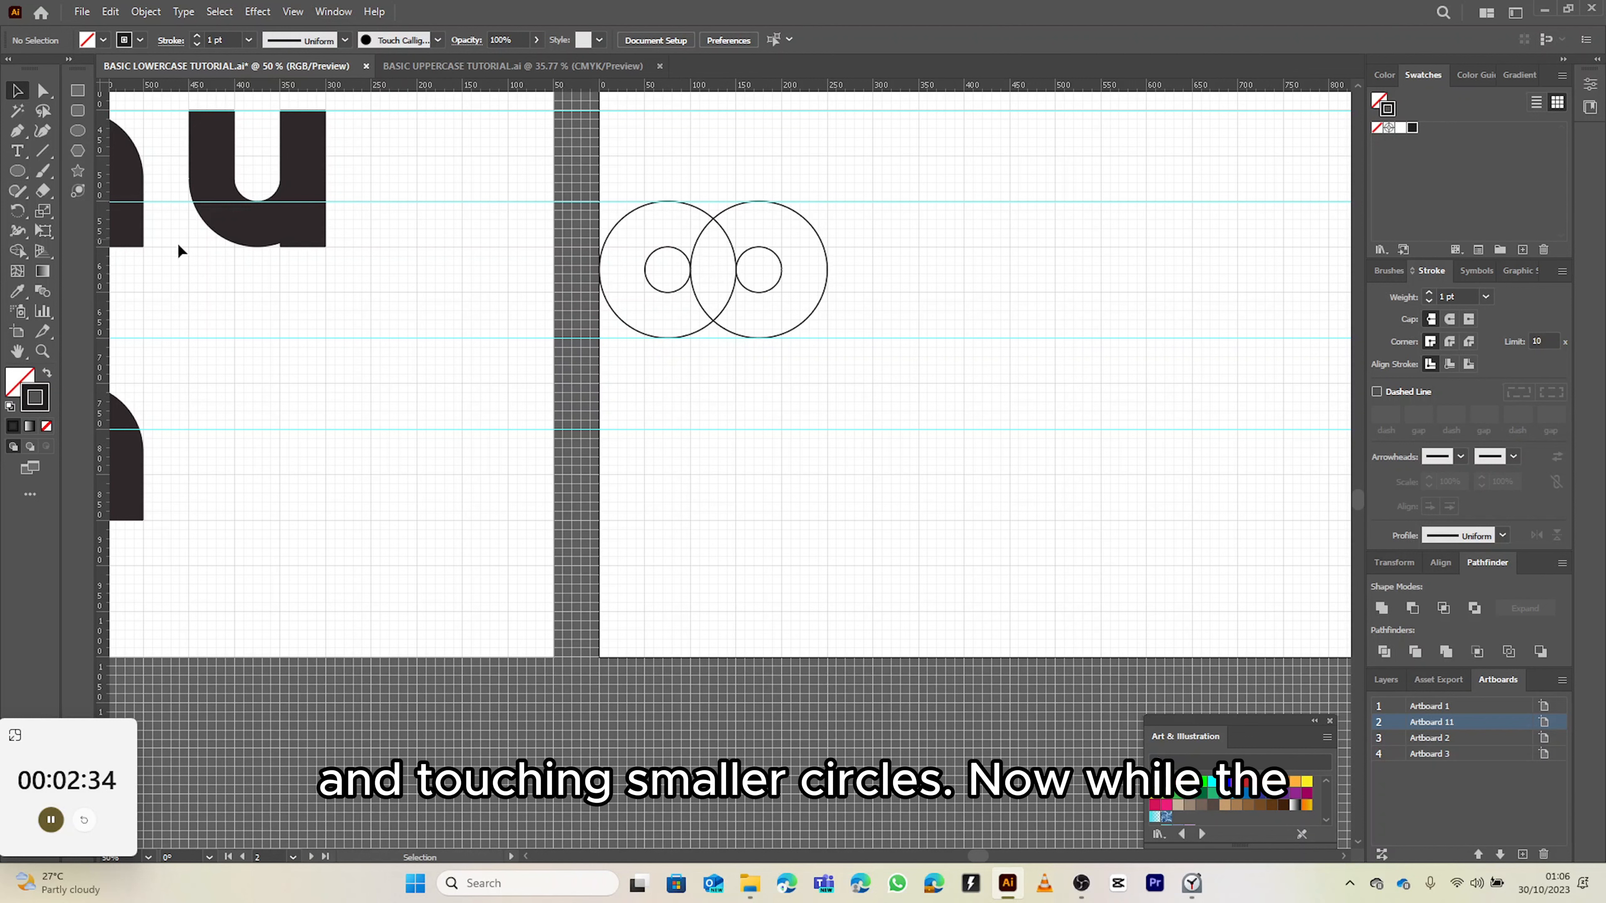
- Draw another set of two 150 px circles overlapping by 50 px, each with a centred 50 px circle, beside the first set
click(81, 137)
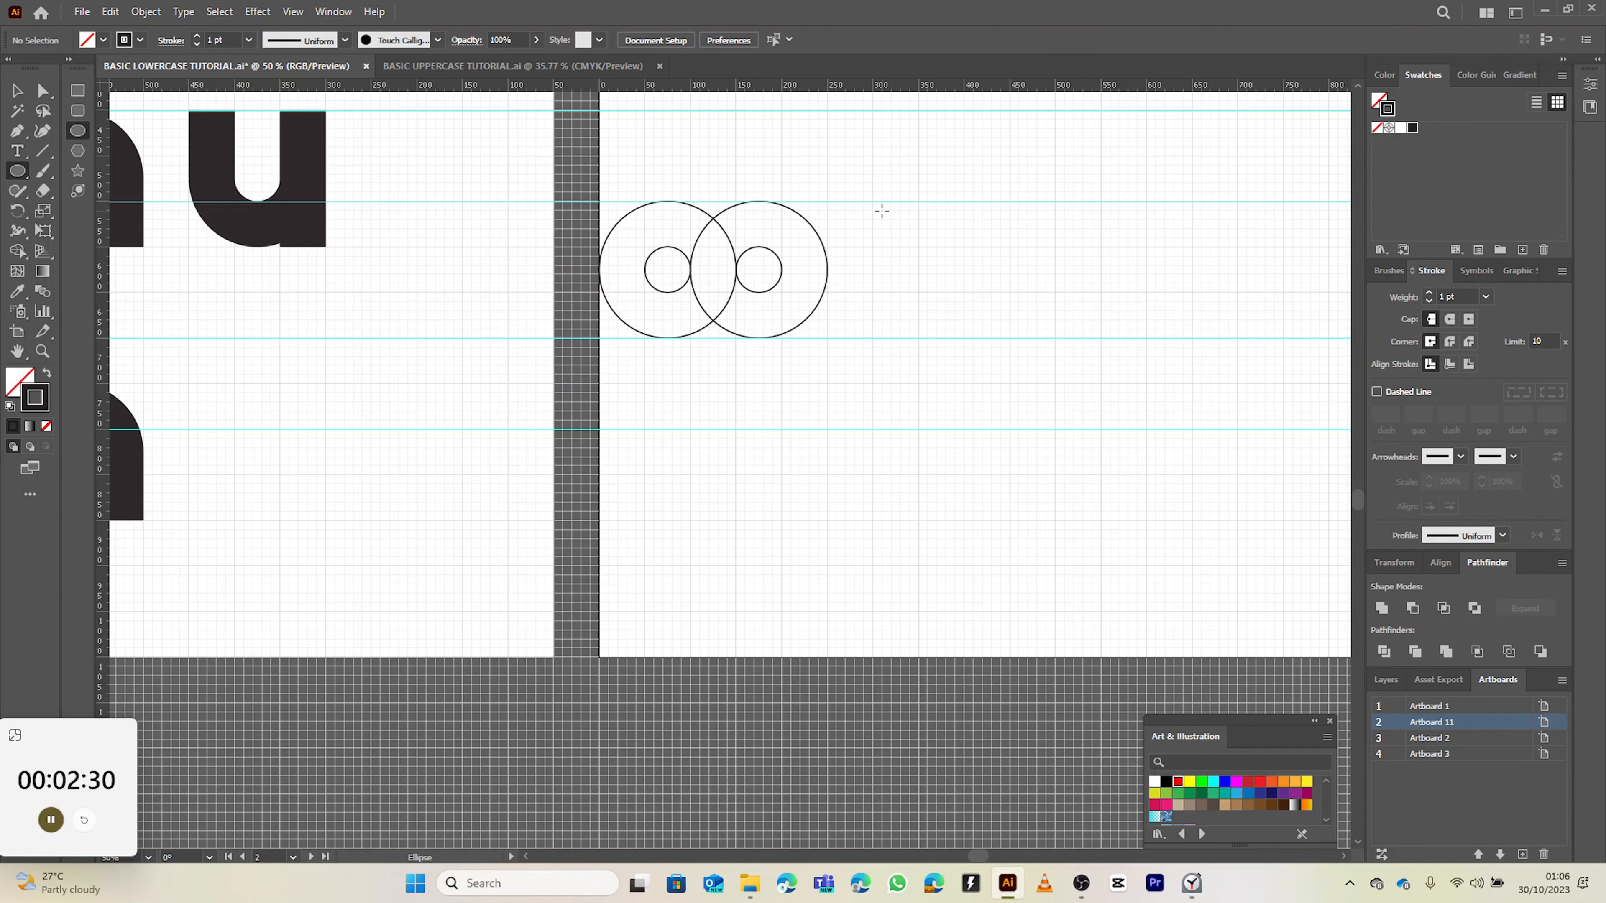
drag(873, 201, 1009, 339)
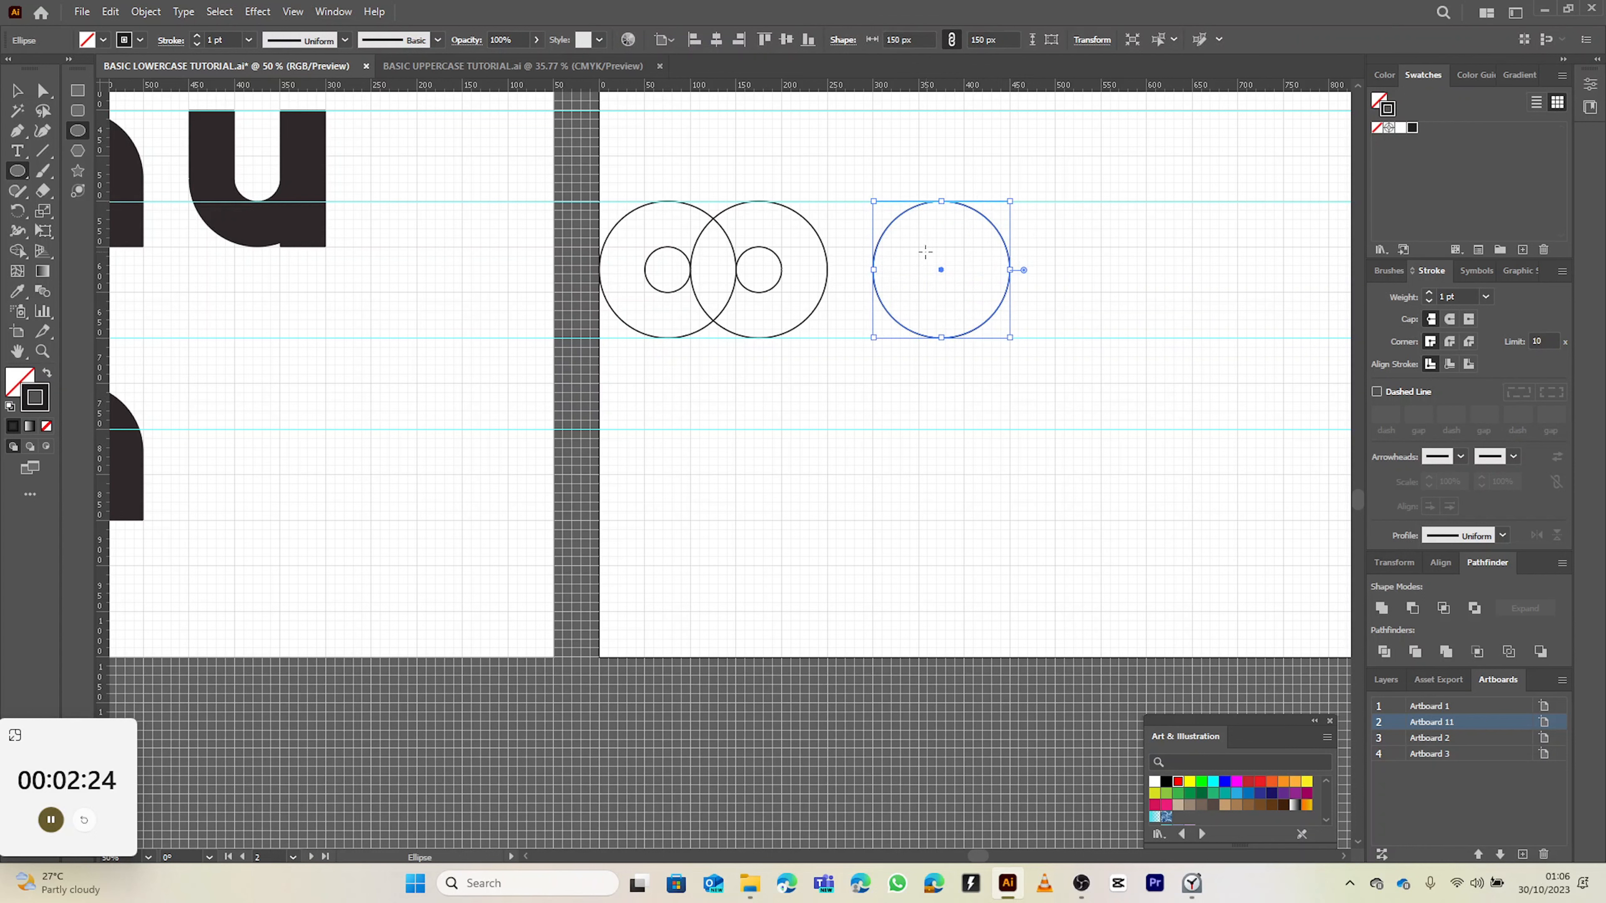
drag(919, 246, 965, 292)
drag(963, 201, 1100, 338)
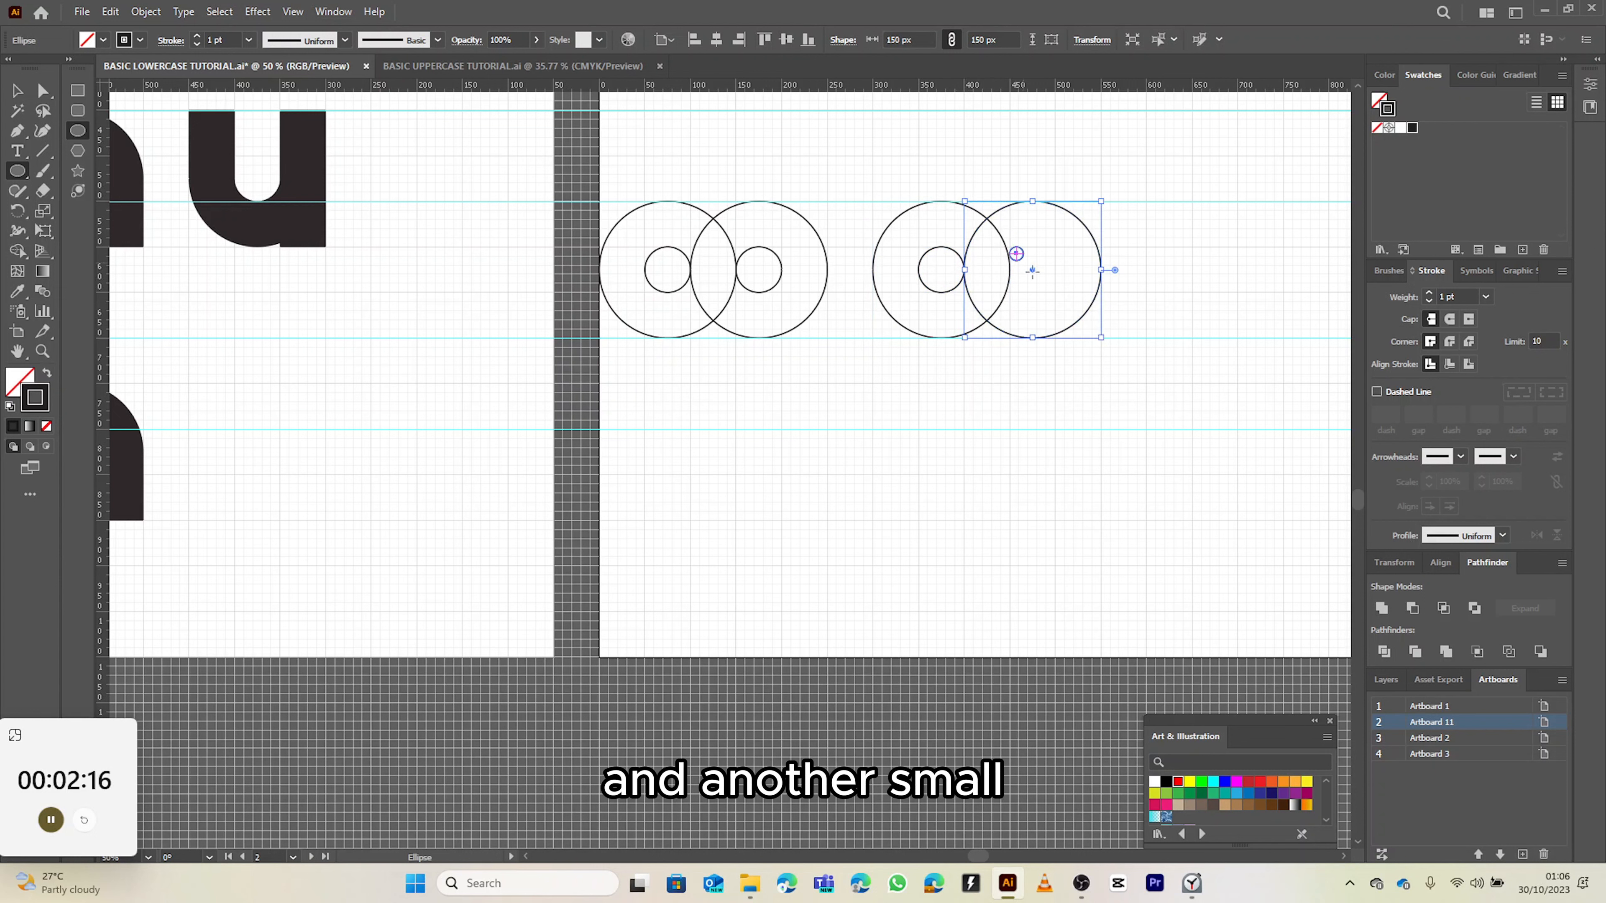
drag(1032, 271, 1056, 292)
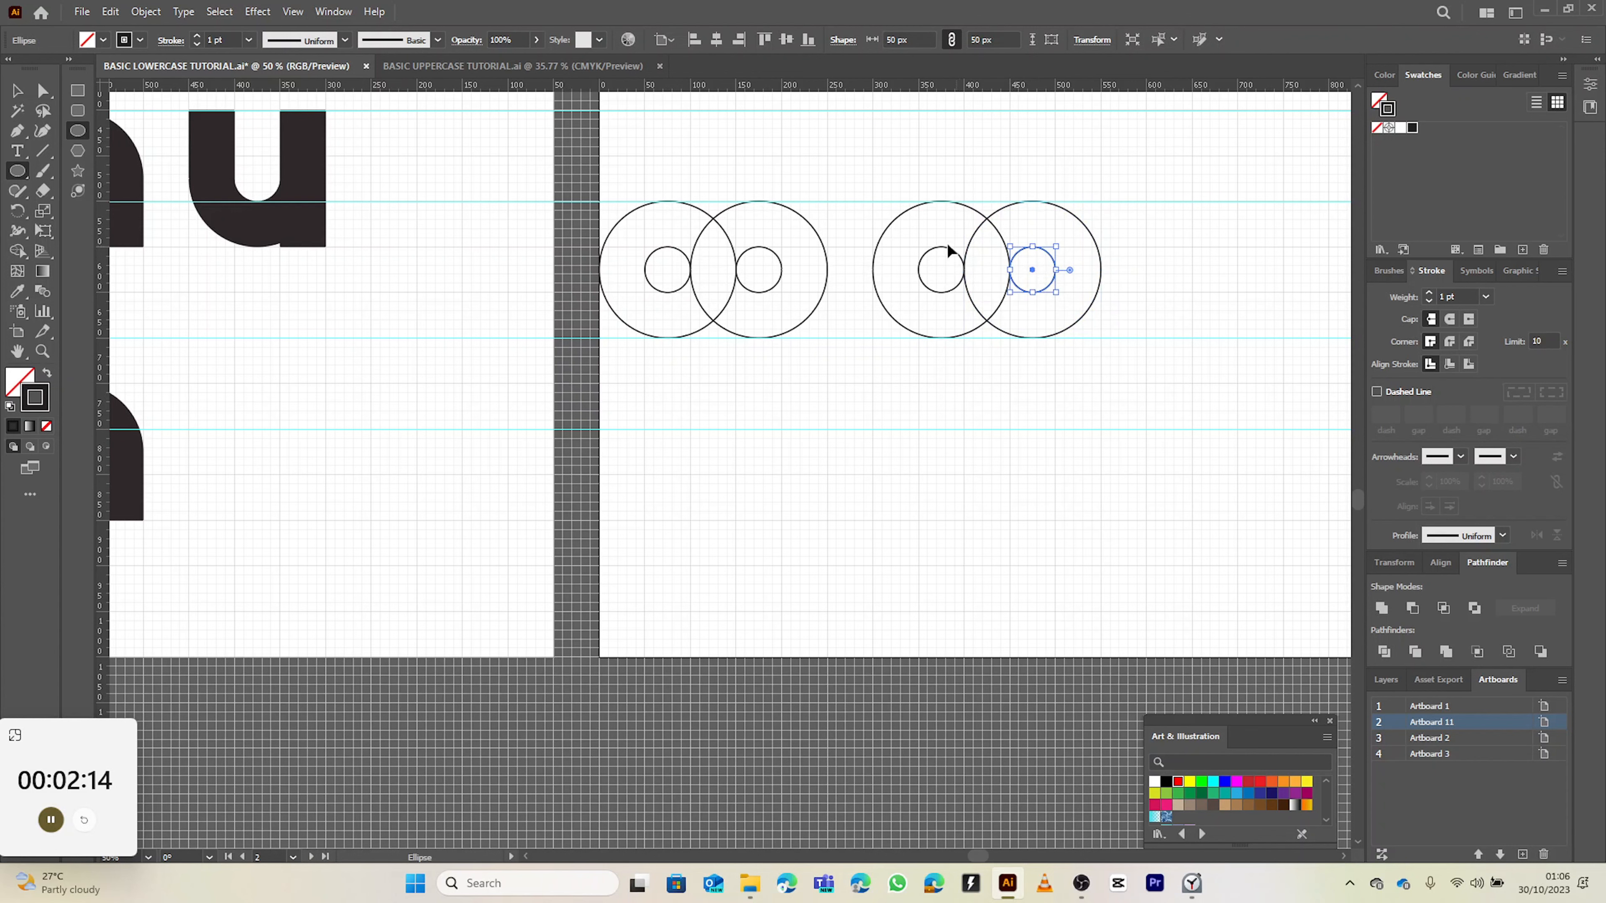
- Draw two 50 by 75 px rectangles over the second circle set's first and middle upper stems, plus a 50 by 150 px rectangle over its last stem
key(v)
click(831, 222)
drag(843, 259, 907, 277)
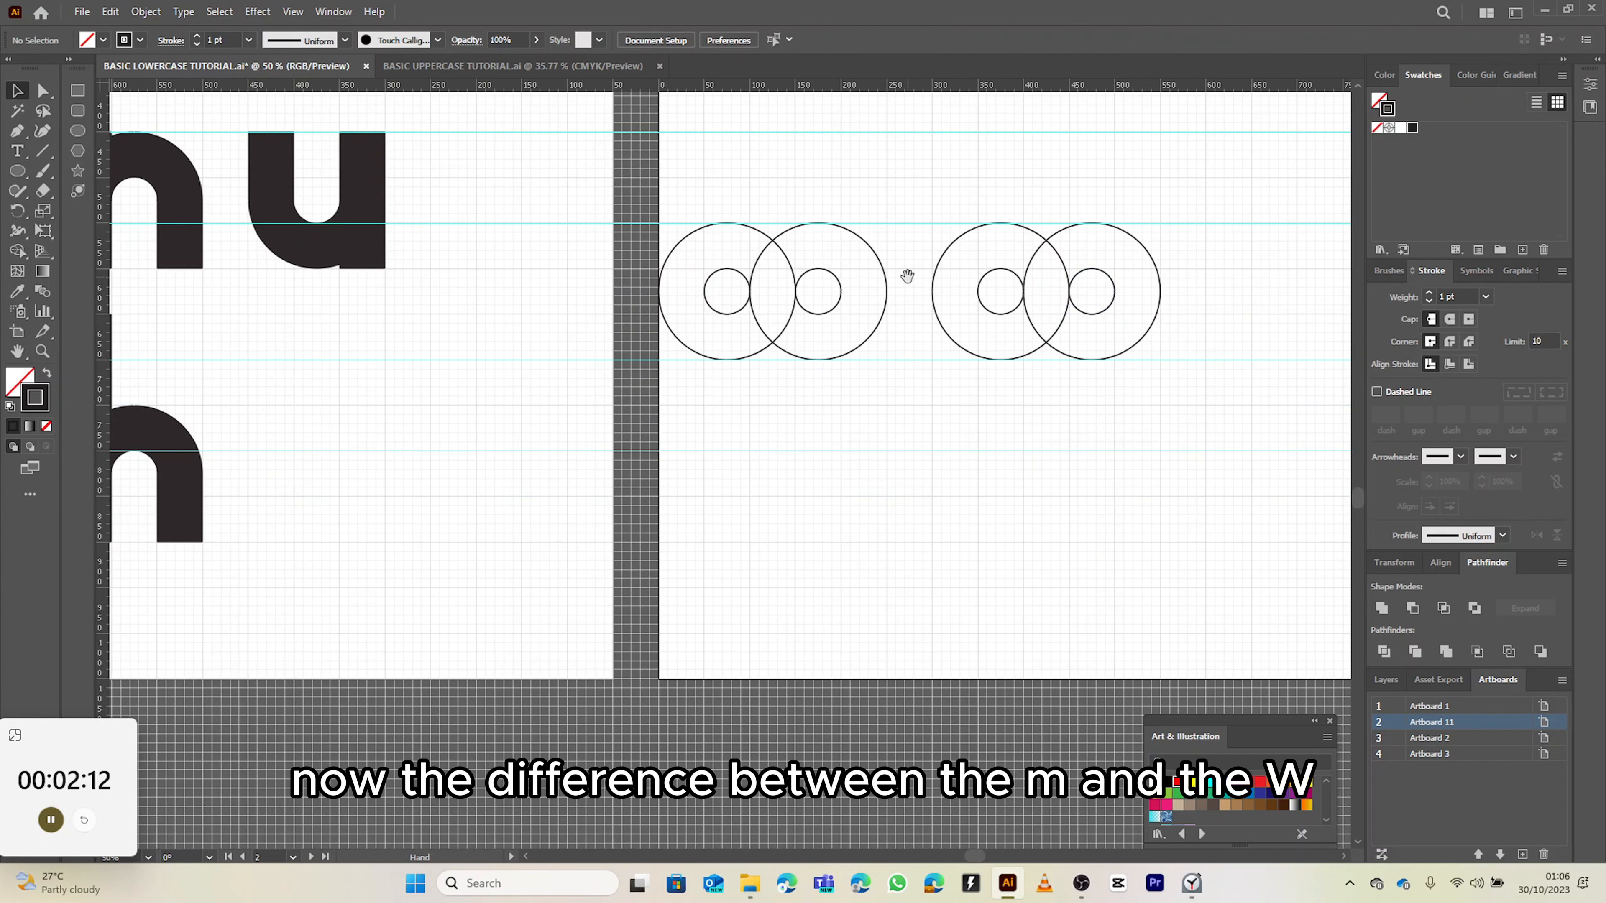
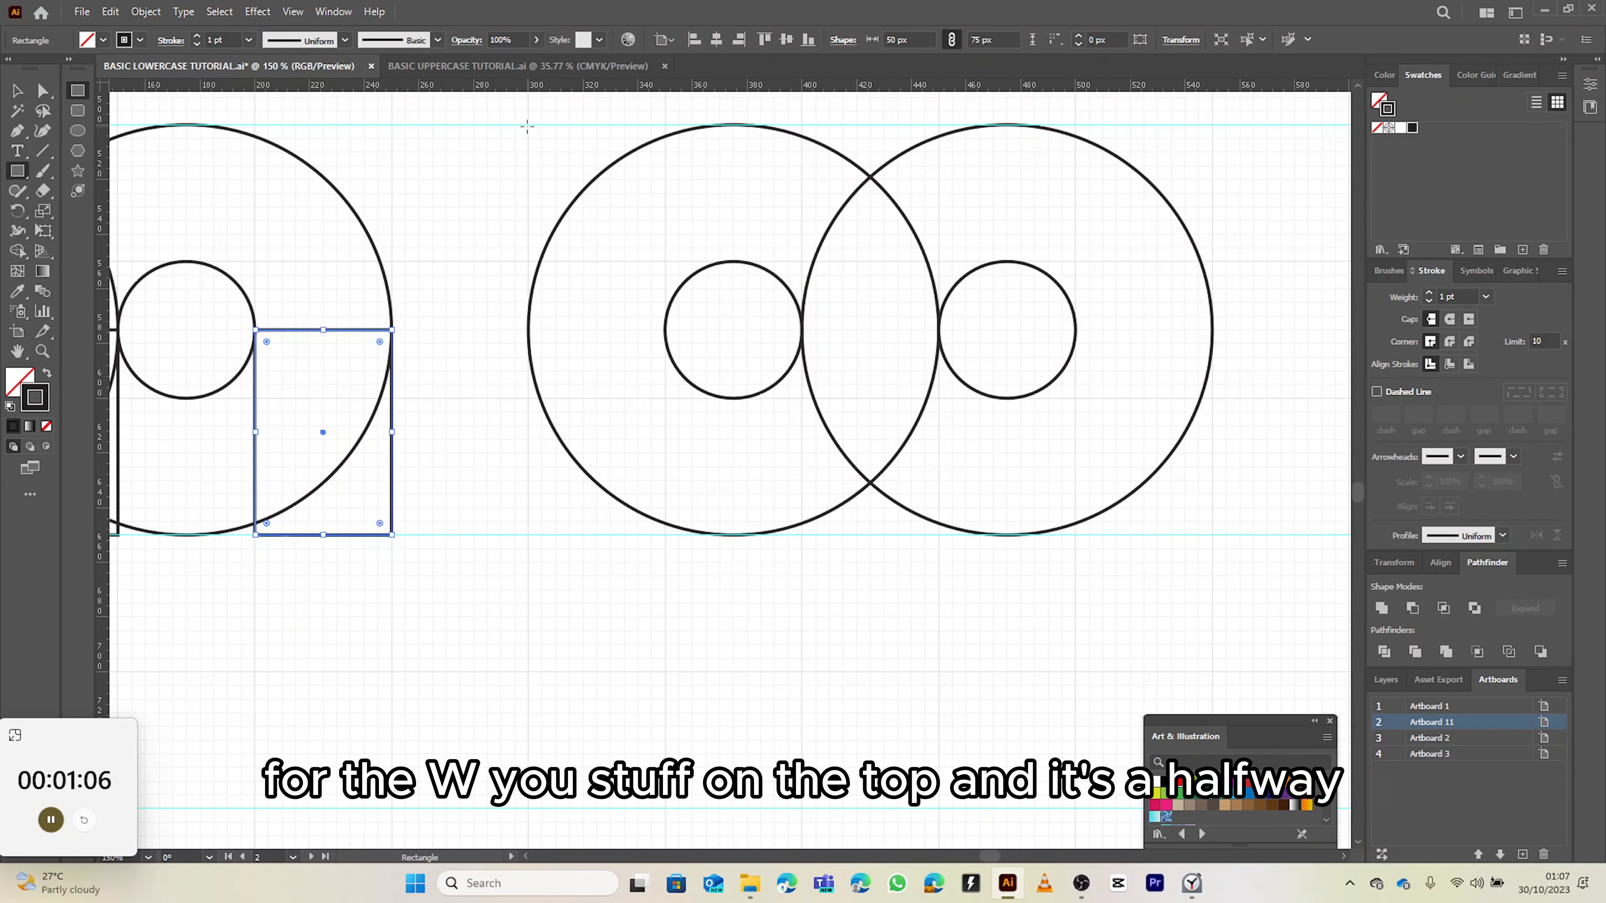
drag(529, 125, 665, 330)
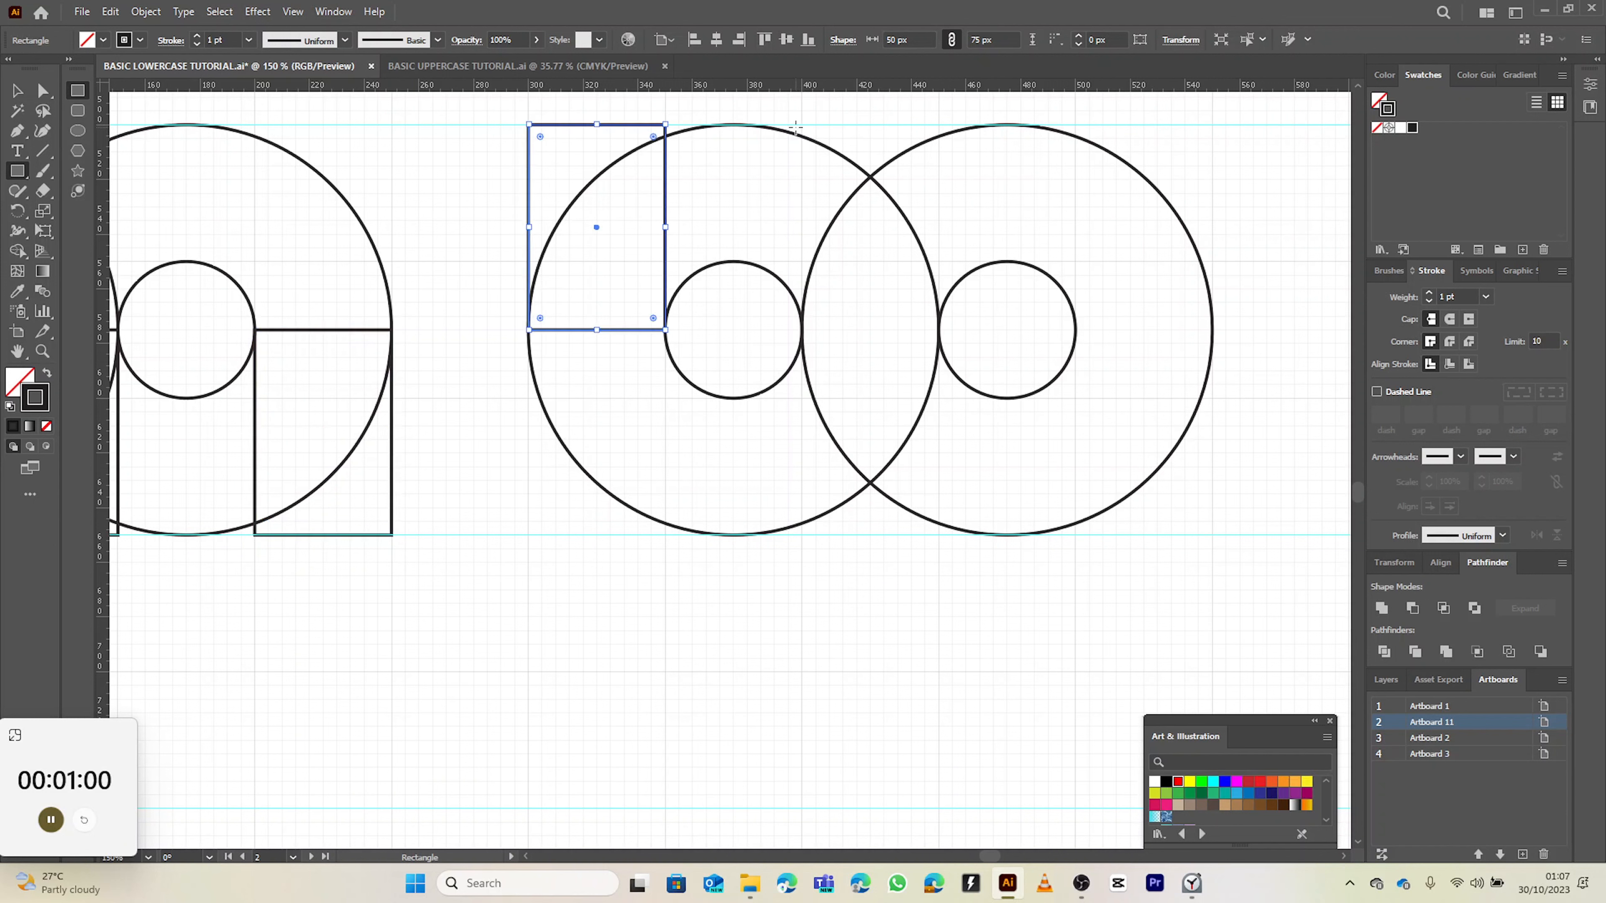
drag(801, 125, 938, 330)
scroll(899, 322, right, 5)
scroll(899, 323, up, 2)
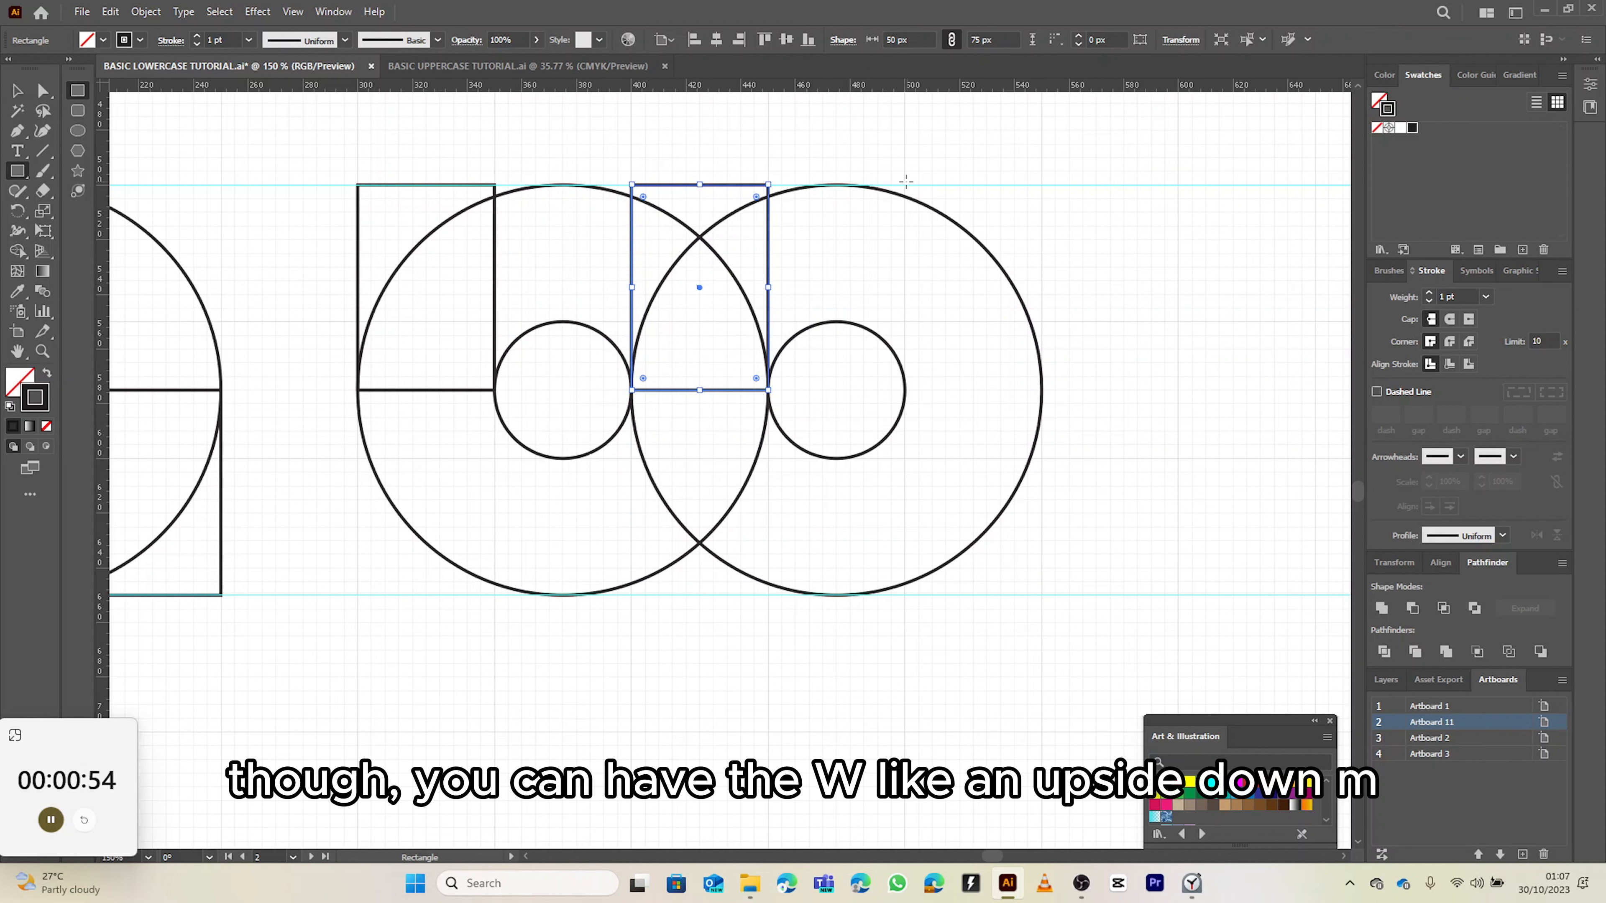
drag(904, 184, 1041, 596)
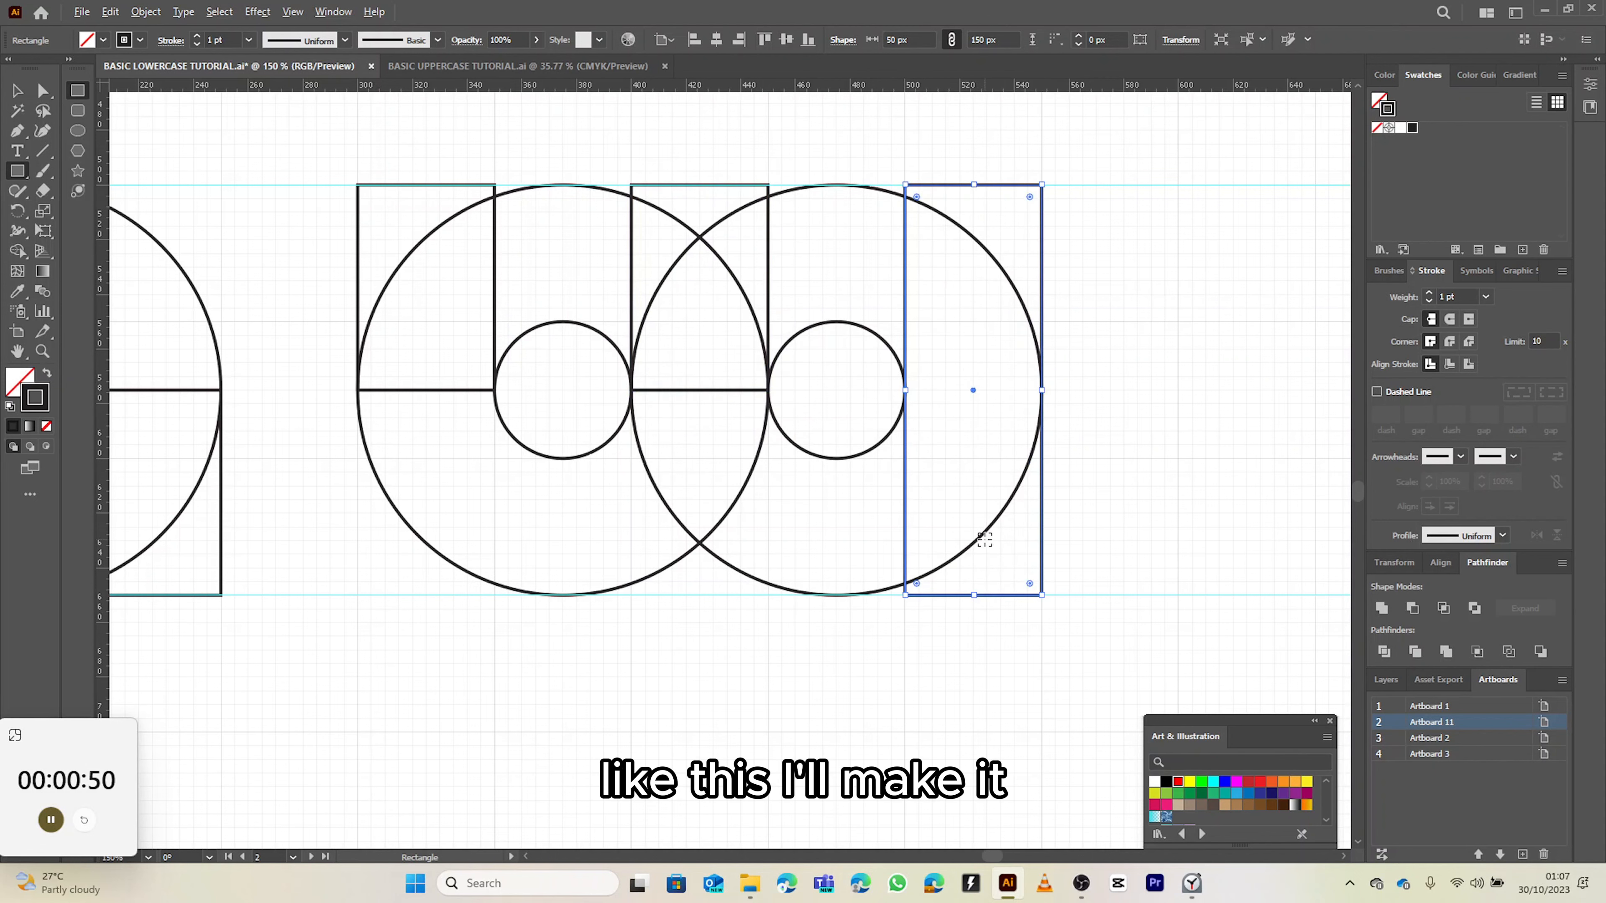
- Select all the circles and rectangles and merge their regions into a solid m and a solid w with Shape Builder
scroll(985, 539, down, 2)
key(v)
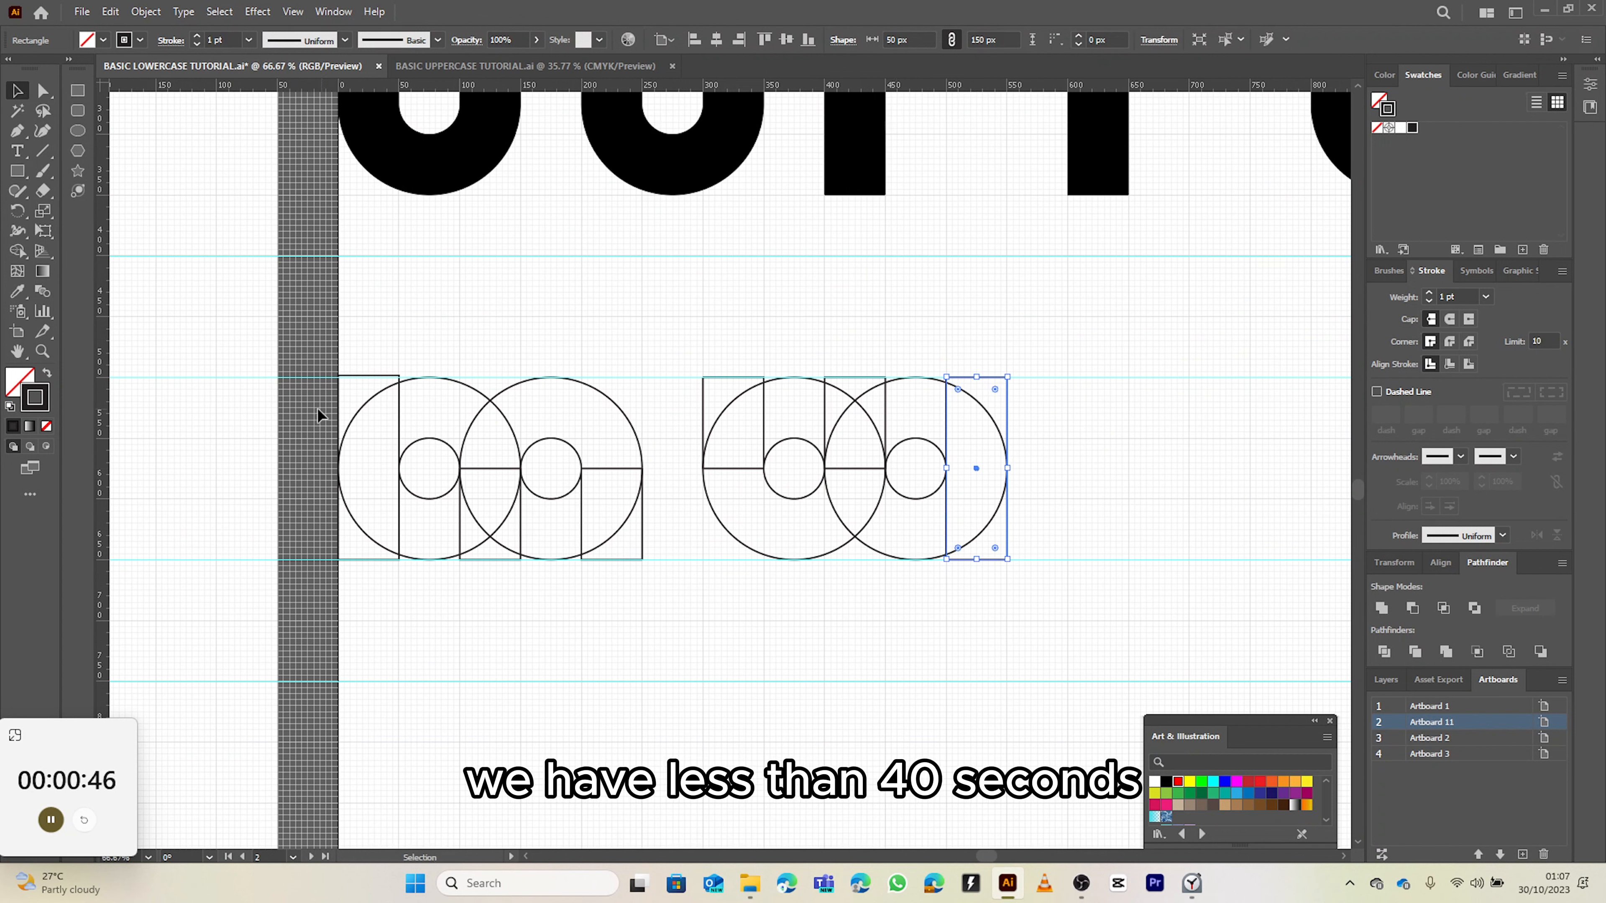
key(ctrl+a)
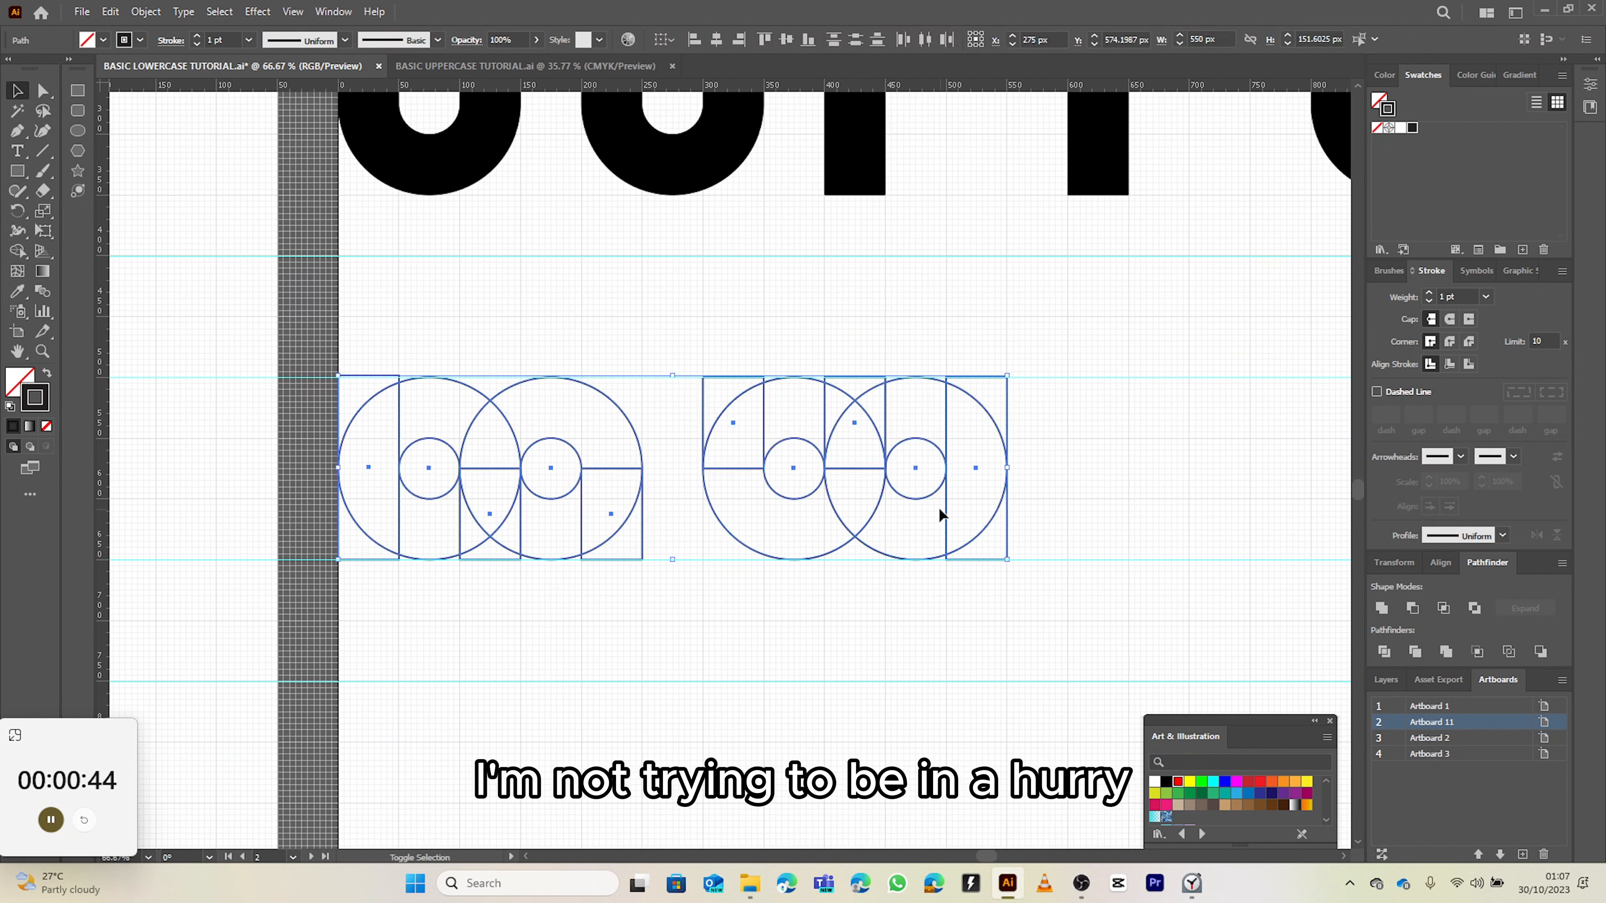
key(shift+m)
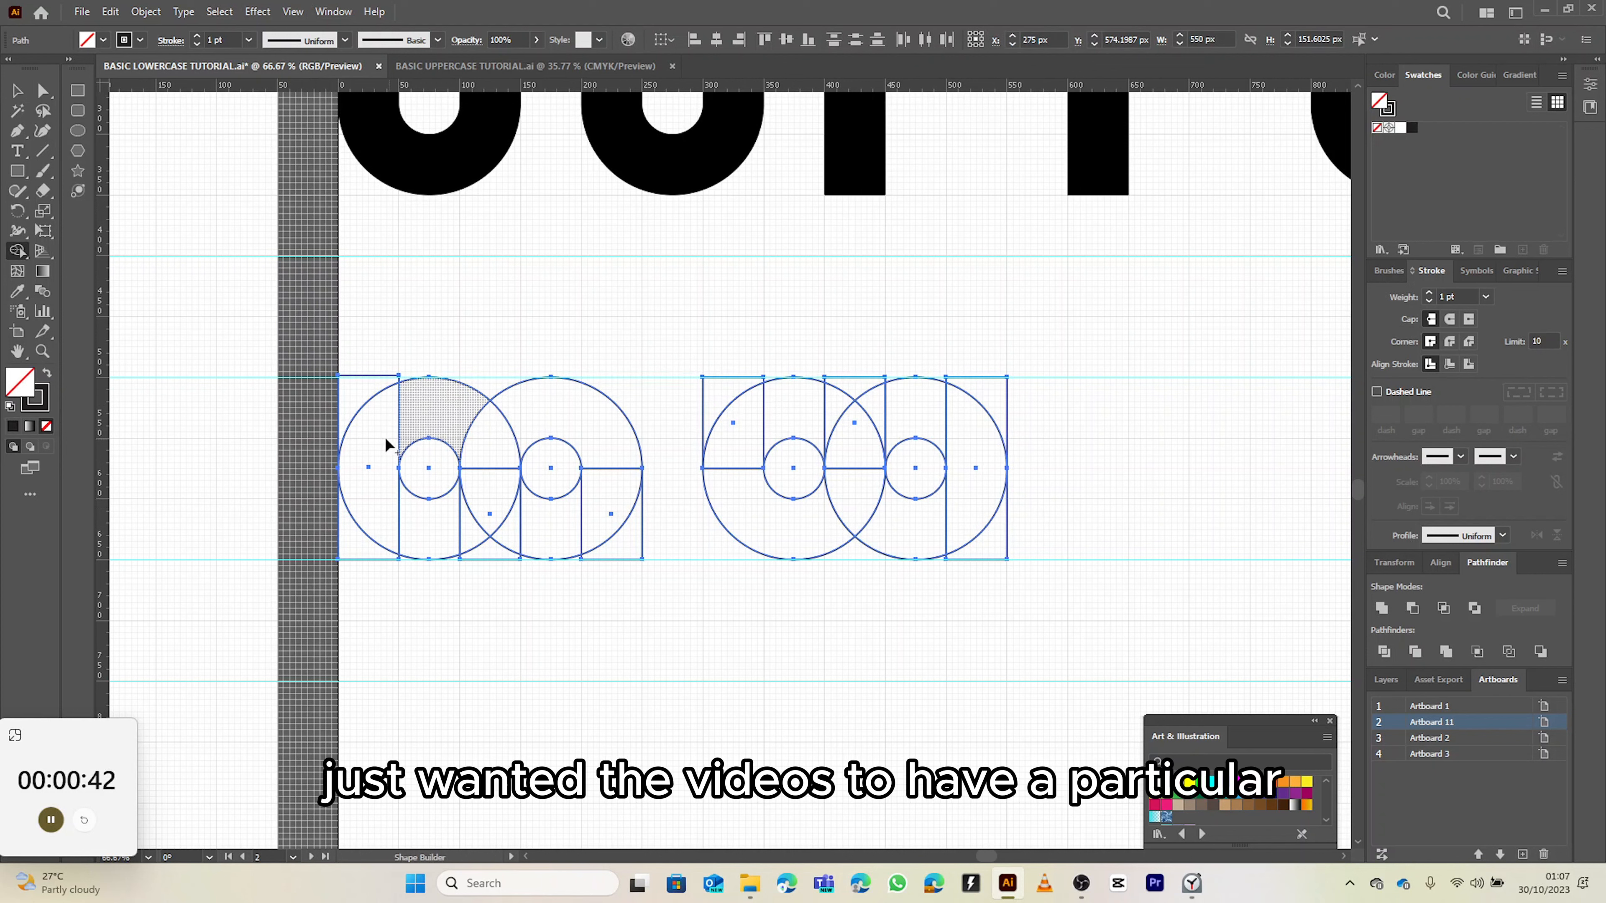
drag(359, 394, 355, 540)
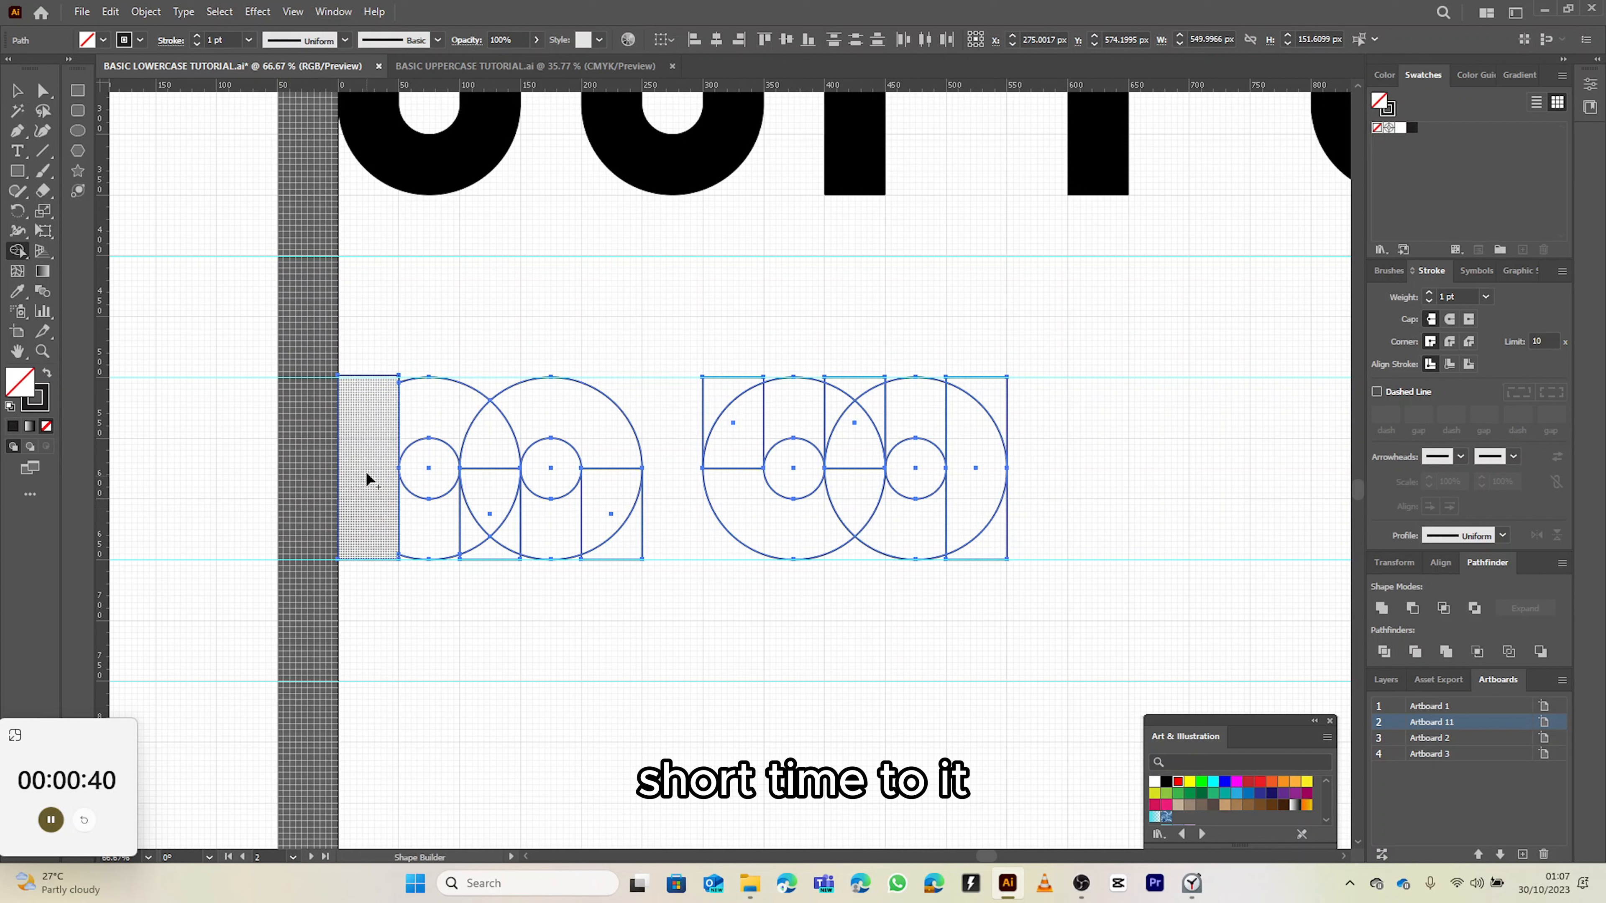
mouse_move(372, 461)
mouse_down()
mouse_move(465, 419)
mouse_move(505, 513)
mouse_move(502, 542)
mouse_move(477, 545)
mouse_move(476, 528)
mouse_up()
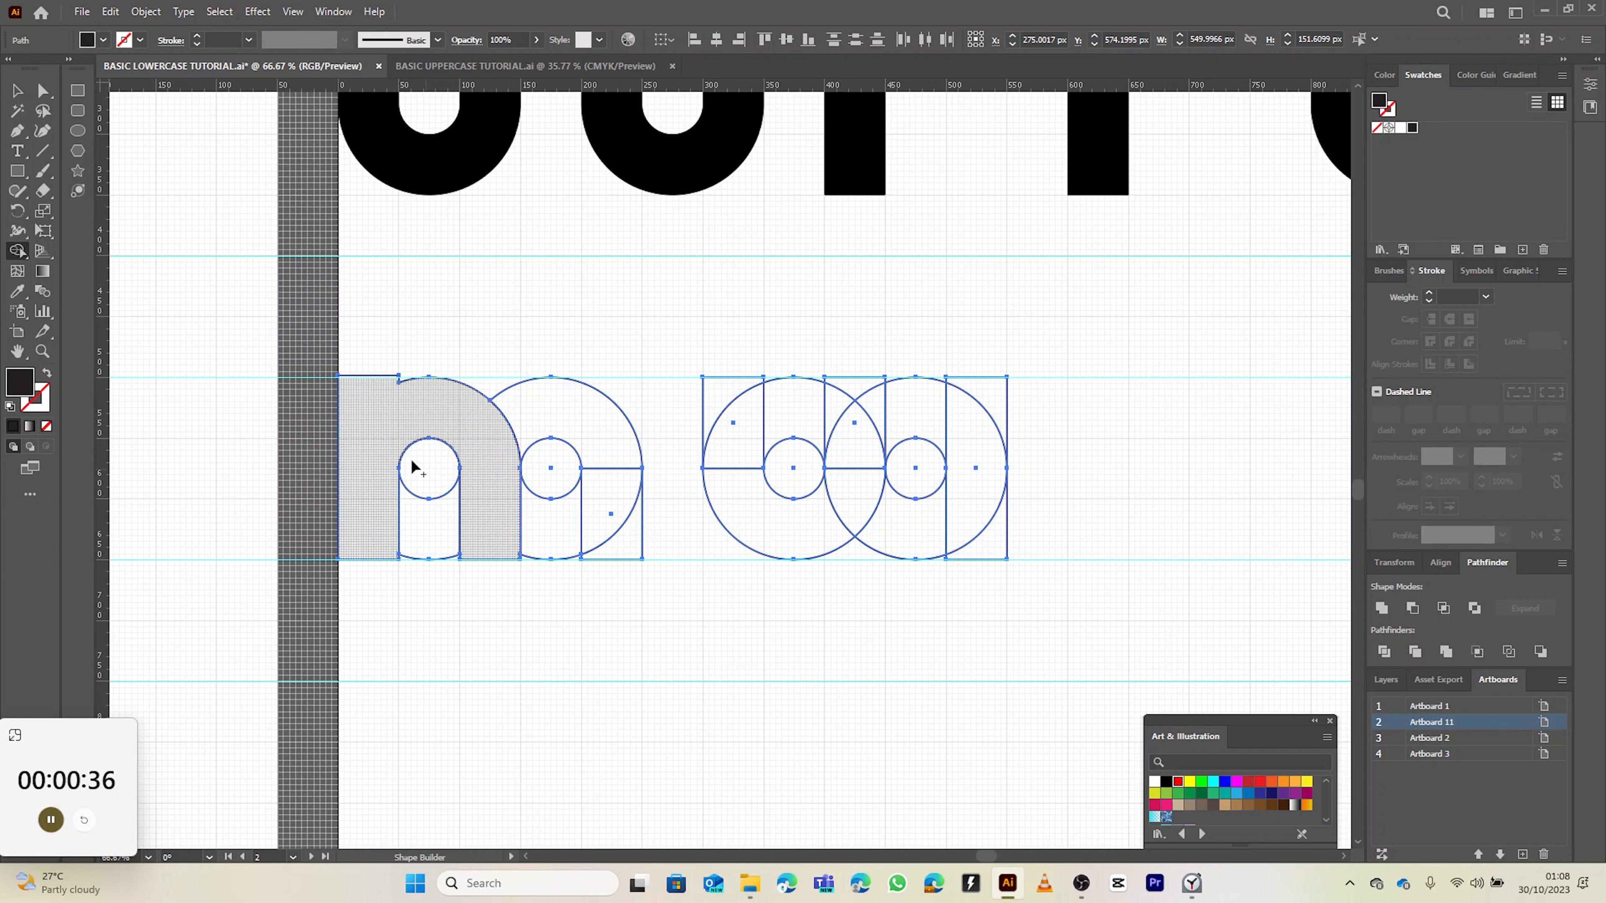
mouse_move(384, 419)
mouse_down()
mouse_move(498, 434)
mouse_move(538, 414)
mouse_move(502, 428)
mouse_move(606, 437)
mouse_move(631, 544)
mouse_up()
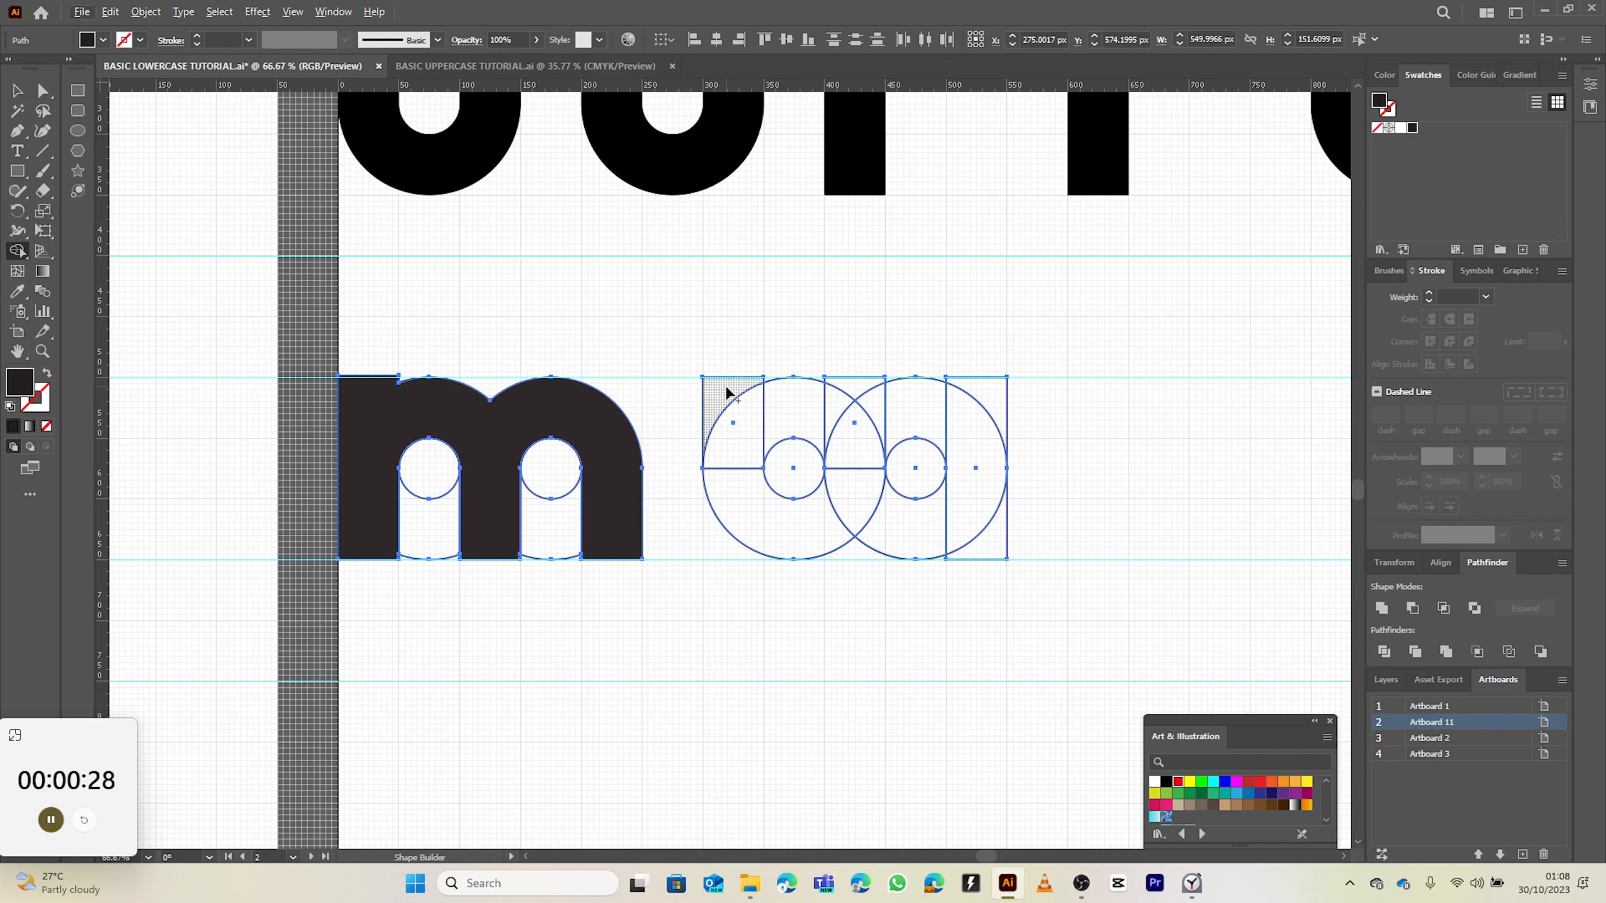
mouse_move(727, 387)
mouse_down()
mouse_move(725, 461)
mouse_move(752, 521)
mouse_move(774, 527)
mouse_move(841, 487)
mouse_move(844, 394)
mouse_move(861, 400)
mouse_move(866, 482)
mouse_move(905, 514)
mouse_move(952, 512)
mouse_move(975, 395)
mouse_up()
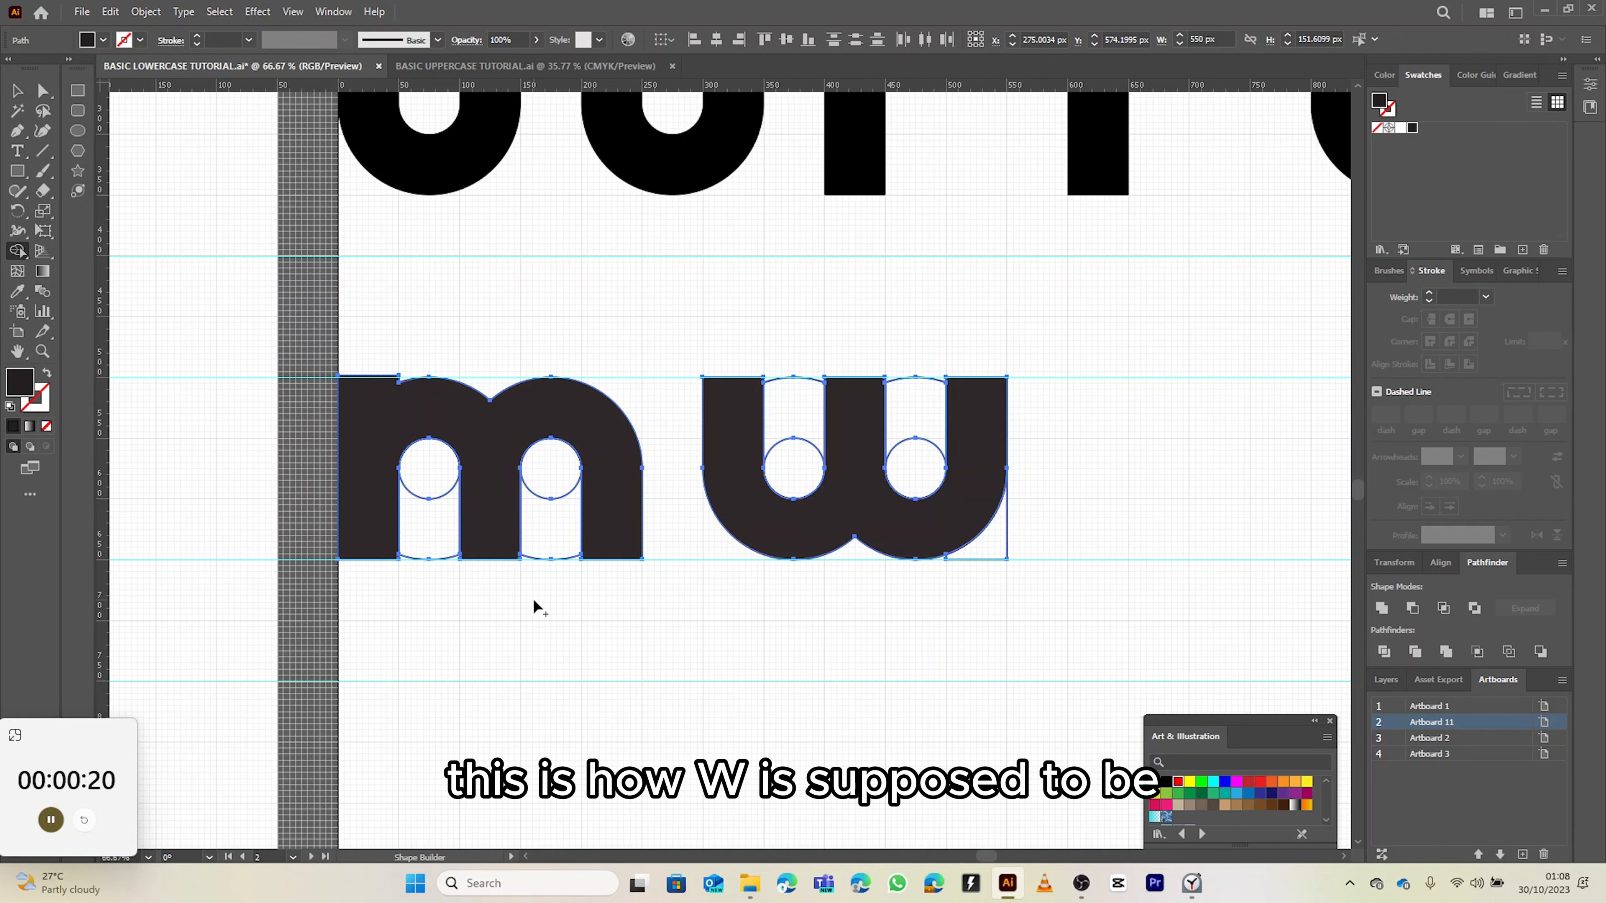
- Try squaring off the w by merging its lower outer corner into the letter with Shape Builder
alt+scroll(534, 606, down, 2)
alt+scroll(551, 587, up, 1)
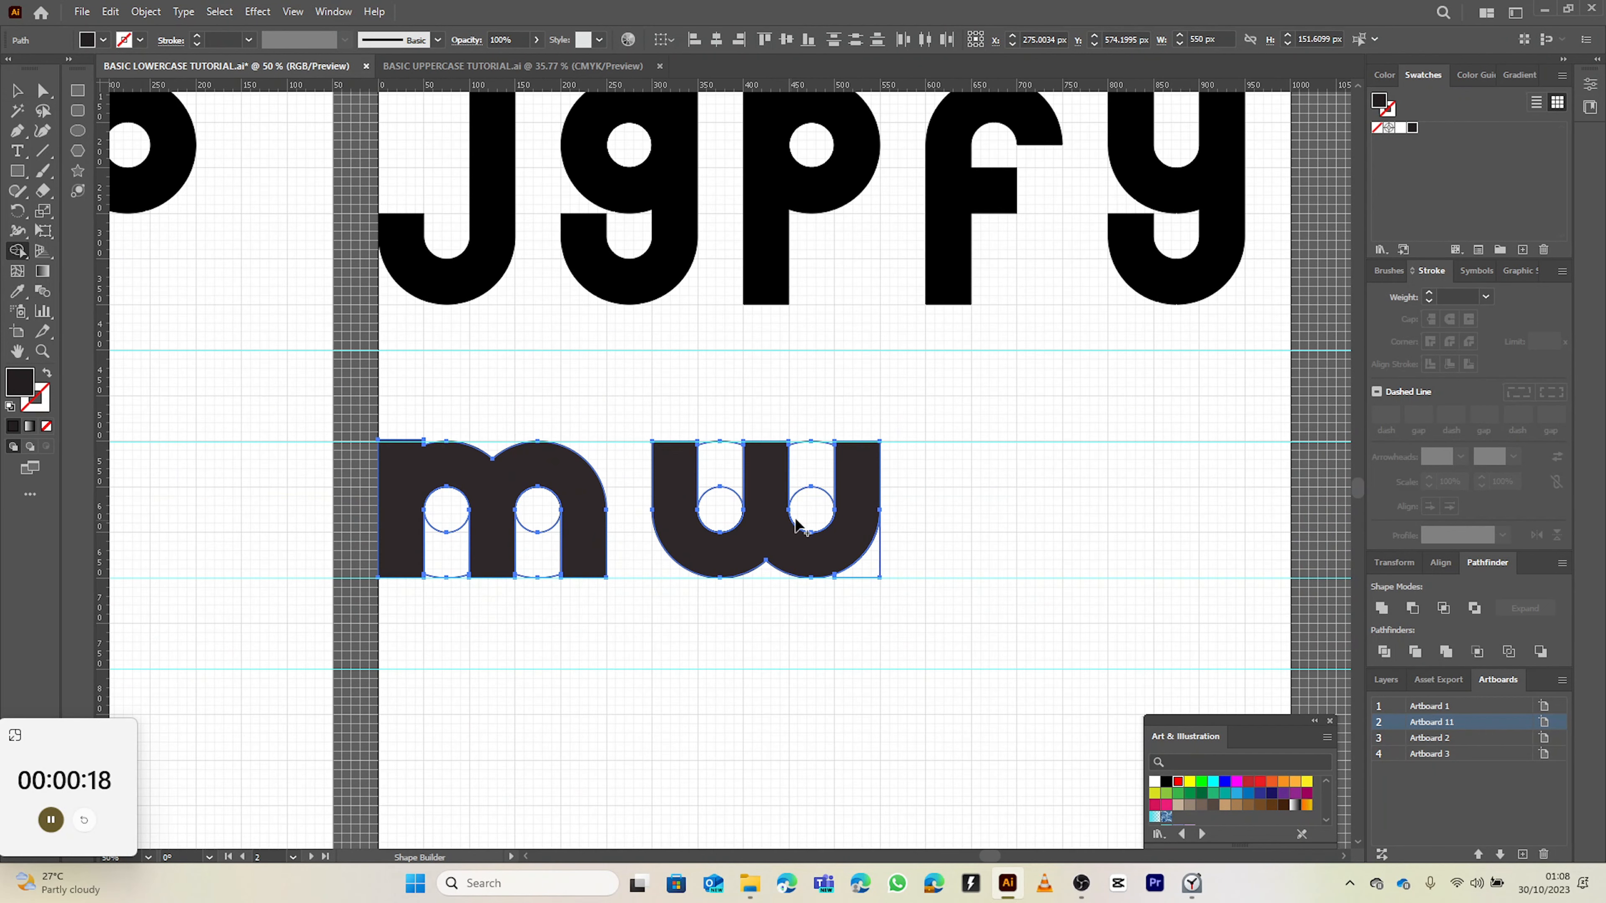
click(863, 567)
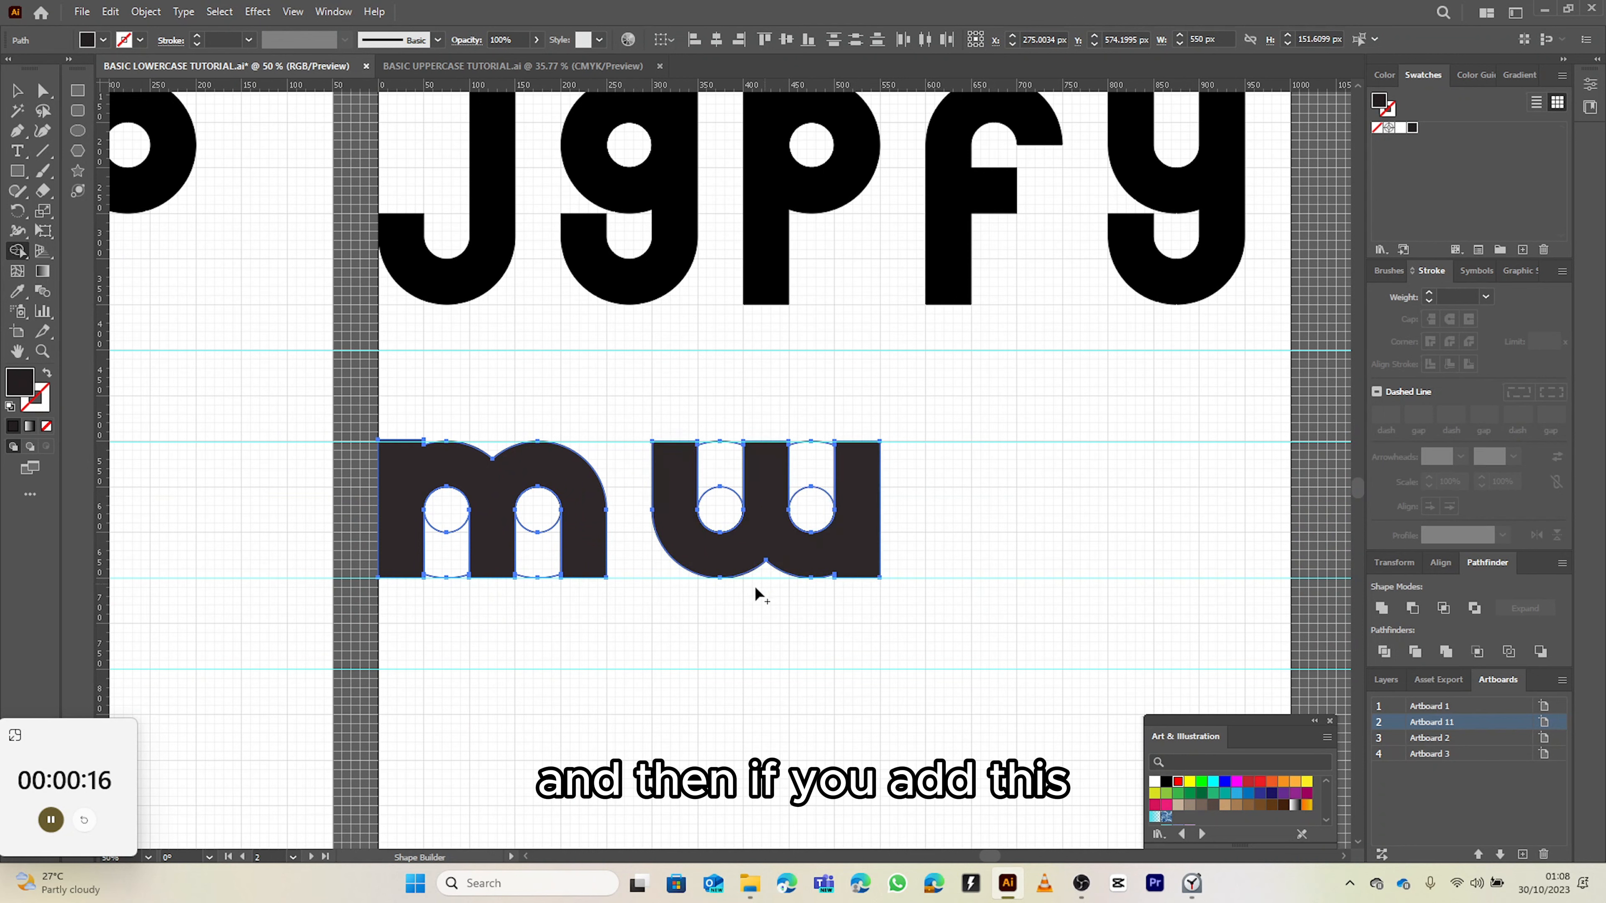
scroll(641, 638, down, 1)
drag(616, 638, 942, 562)
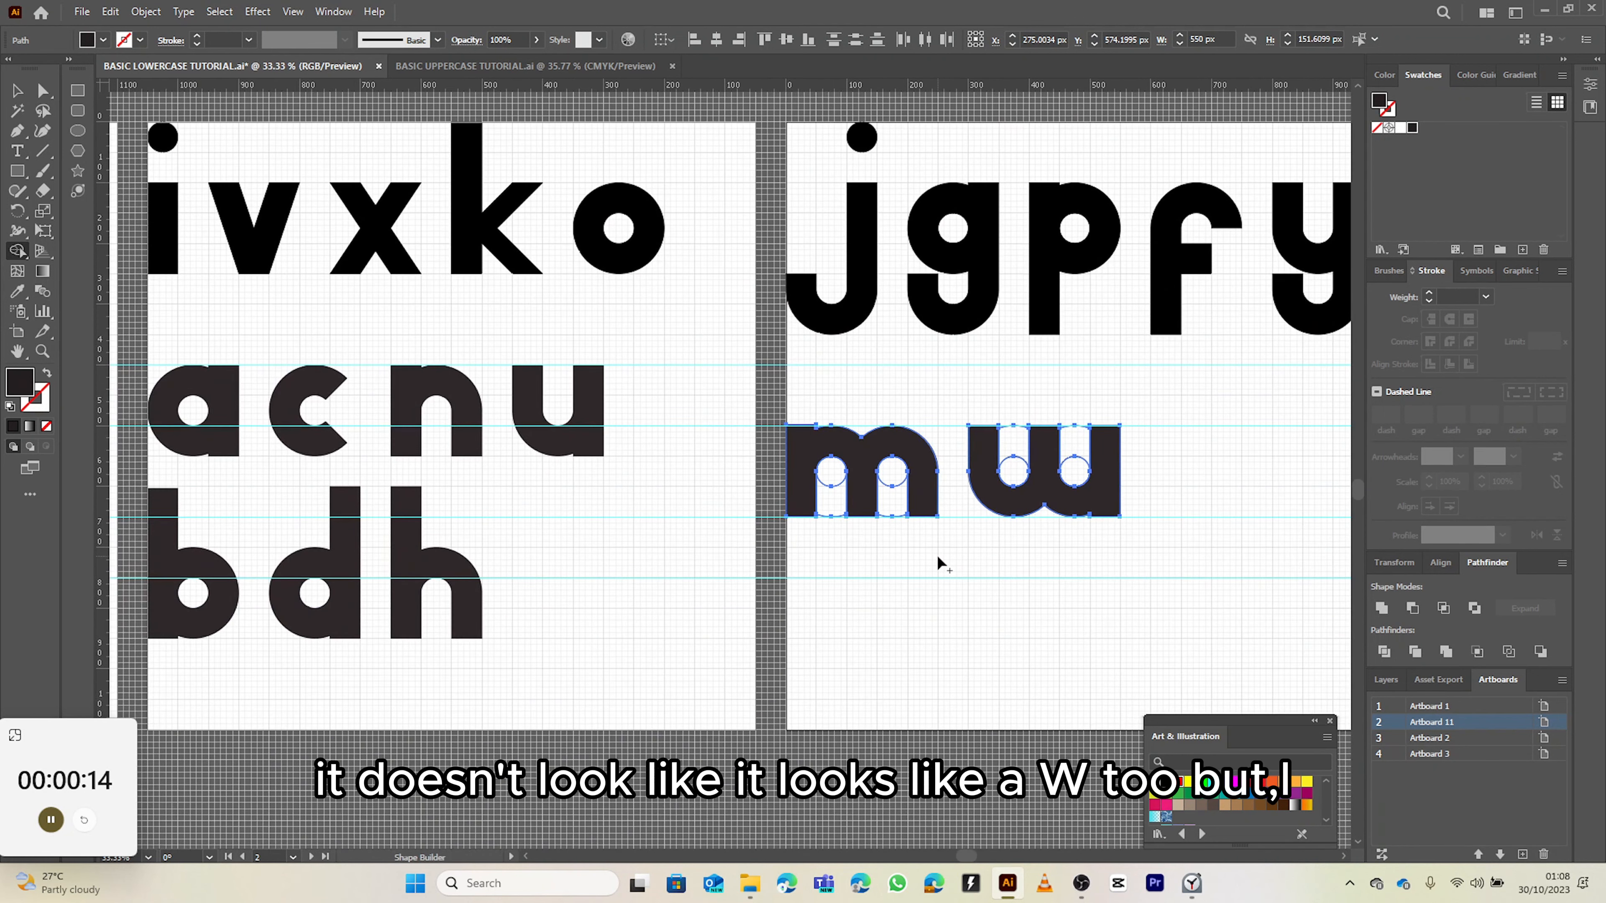
key(v)
click(964, 544)
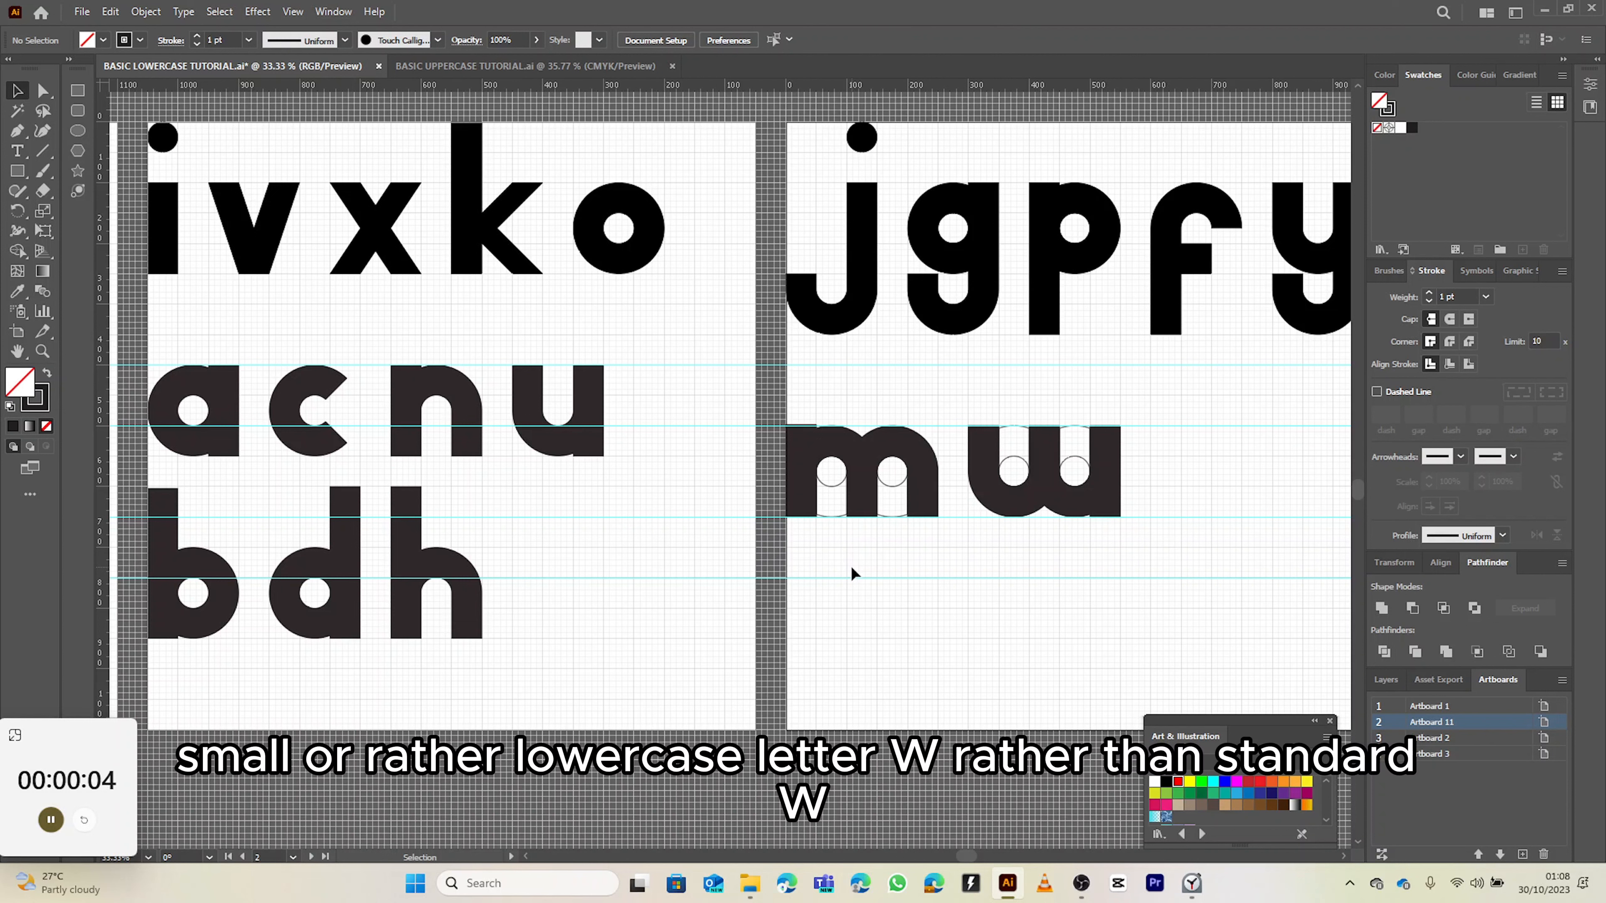
- Undo the w's corner merge, dismissing the timer notification and deselecting the artwork
click(916, 514)
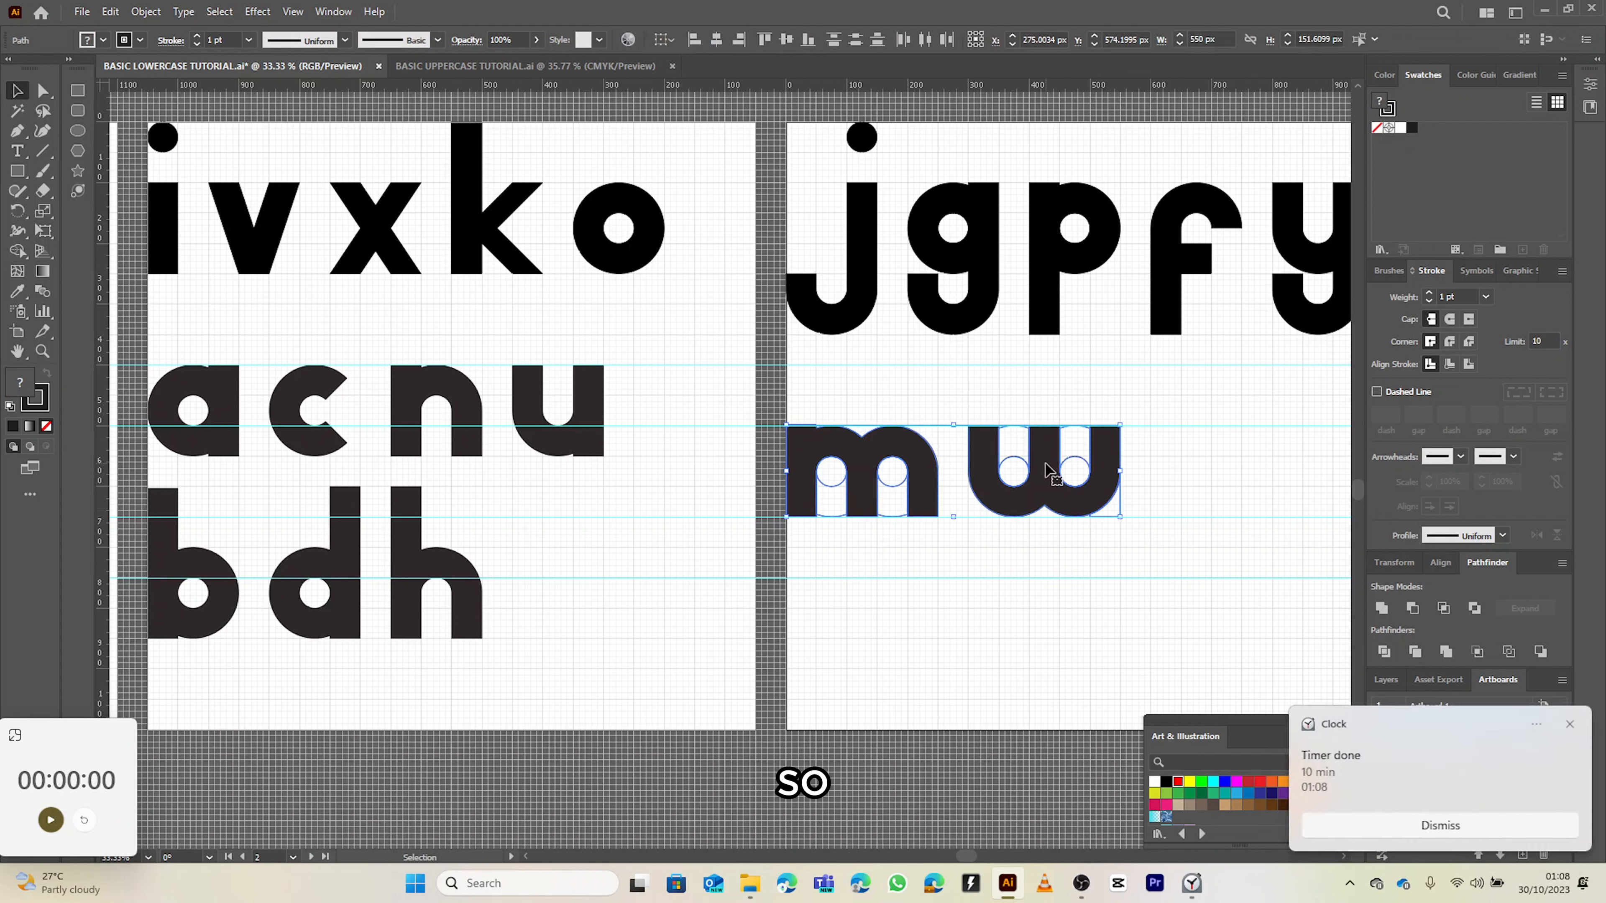
click(1545, 821)
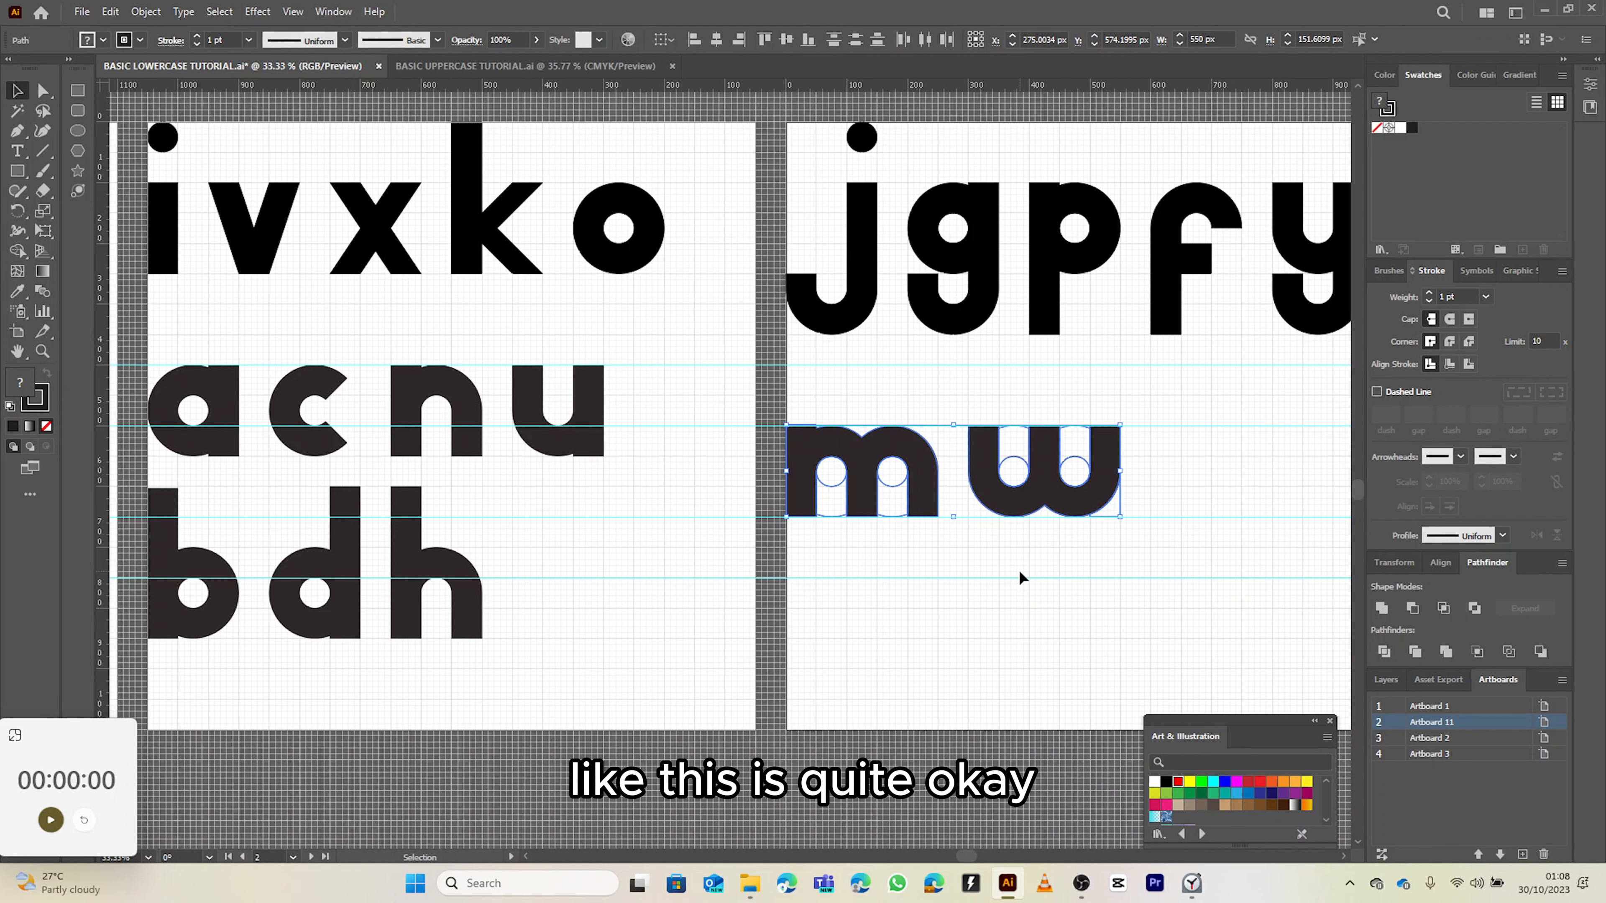
click(1024, 556)
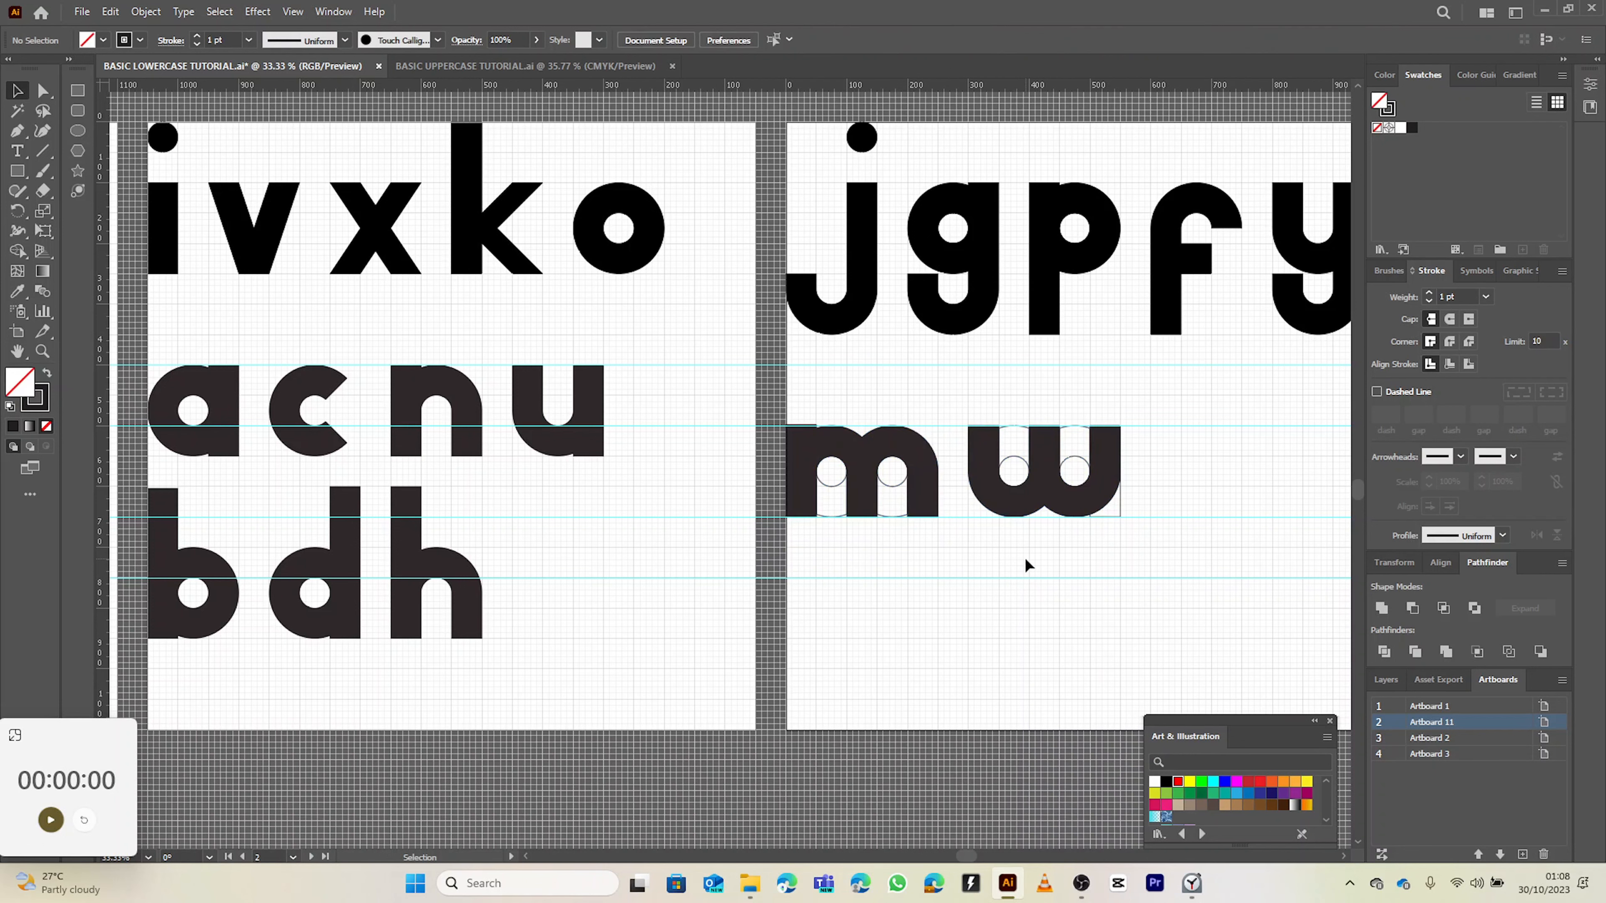
- Remove the leftover circle and rectangle pieces inside the m and w openings and at the w's lower corner with Shape Builder
scroll(1086, 549, up, 2)
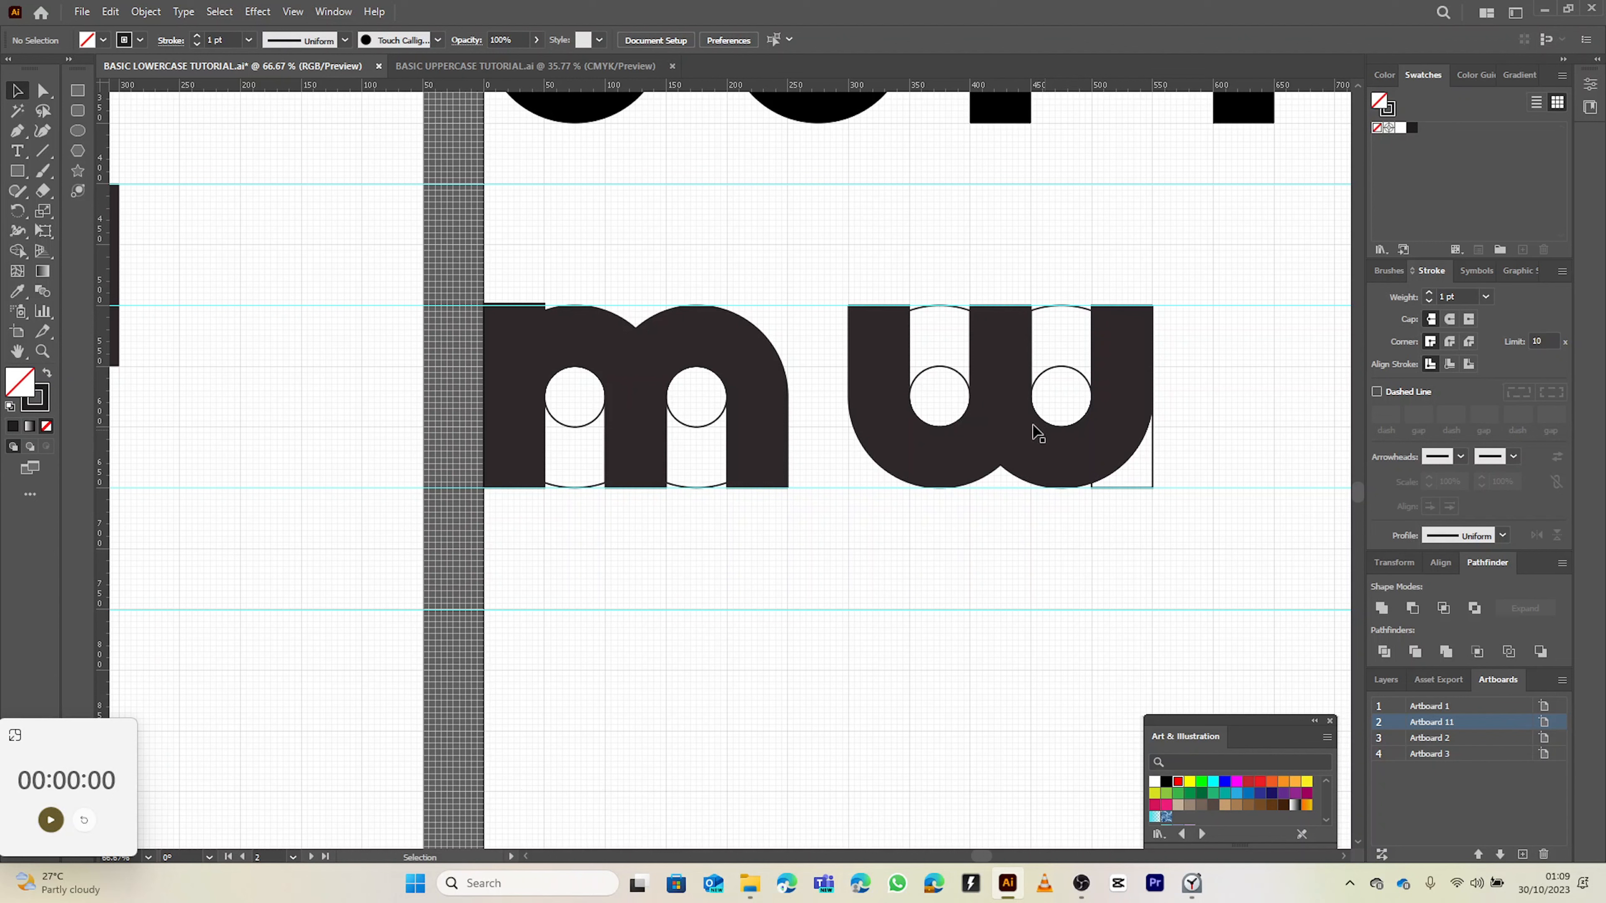
drag(508, 274, 1140, 497)
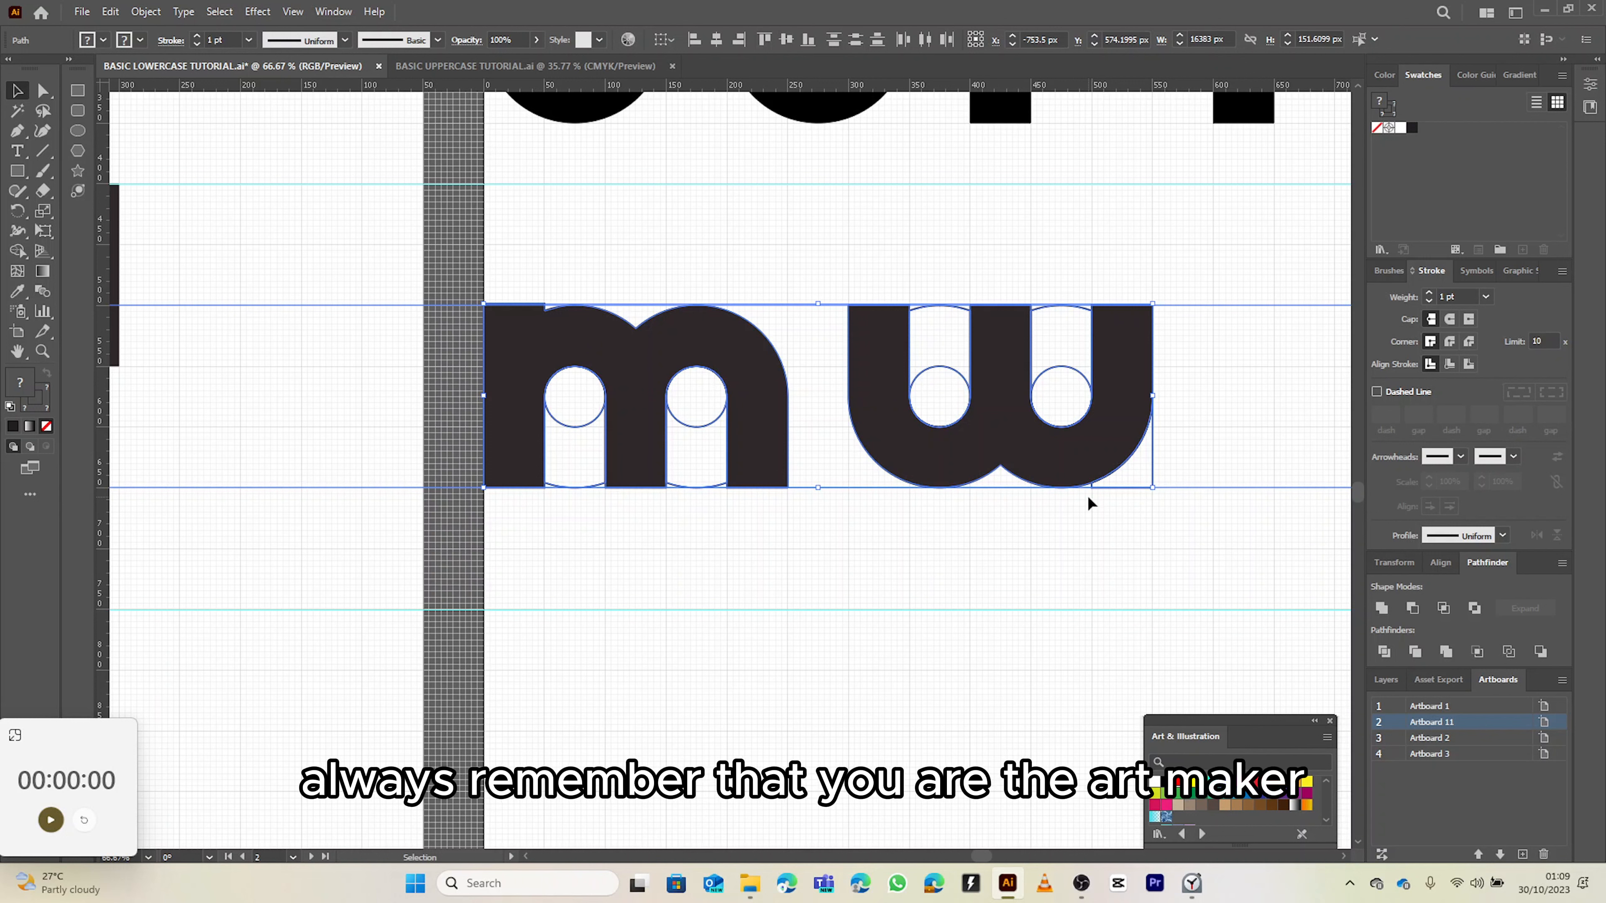
key(shift+m)
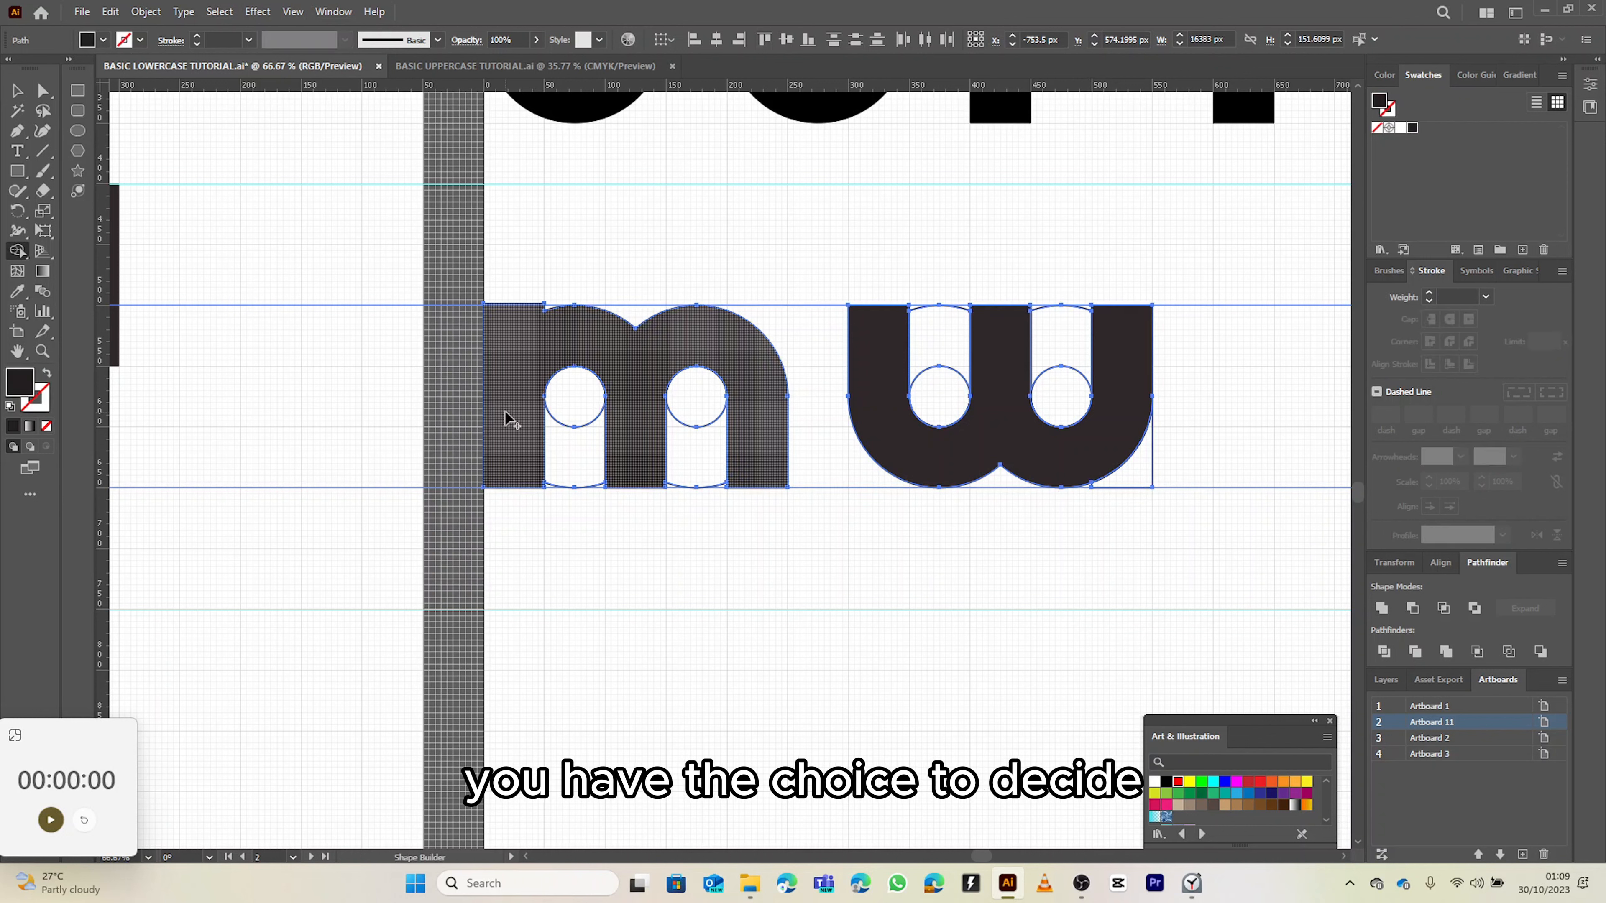
drag(580, 412, 568, 542)
drag(673, 396, 702, 551)
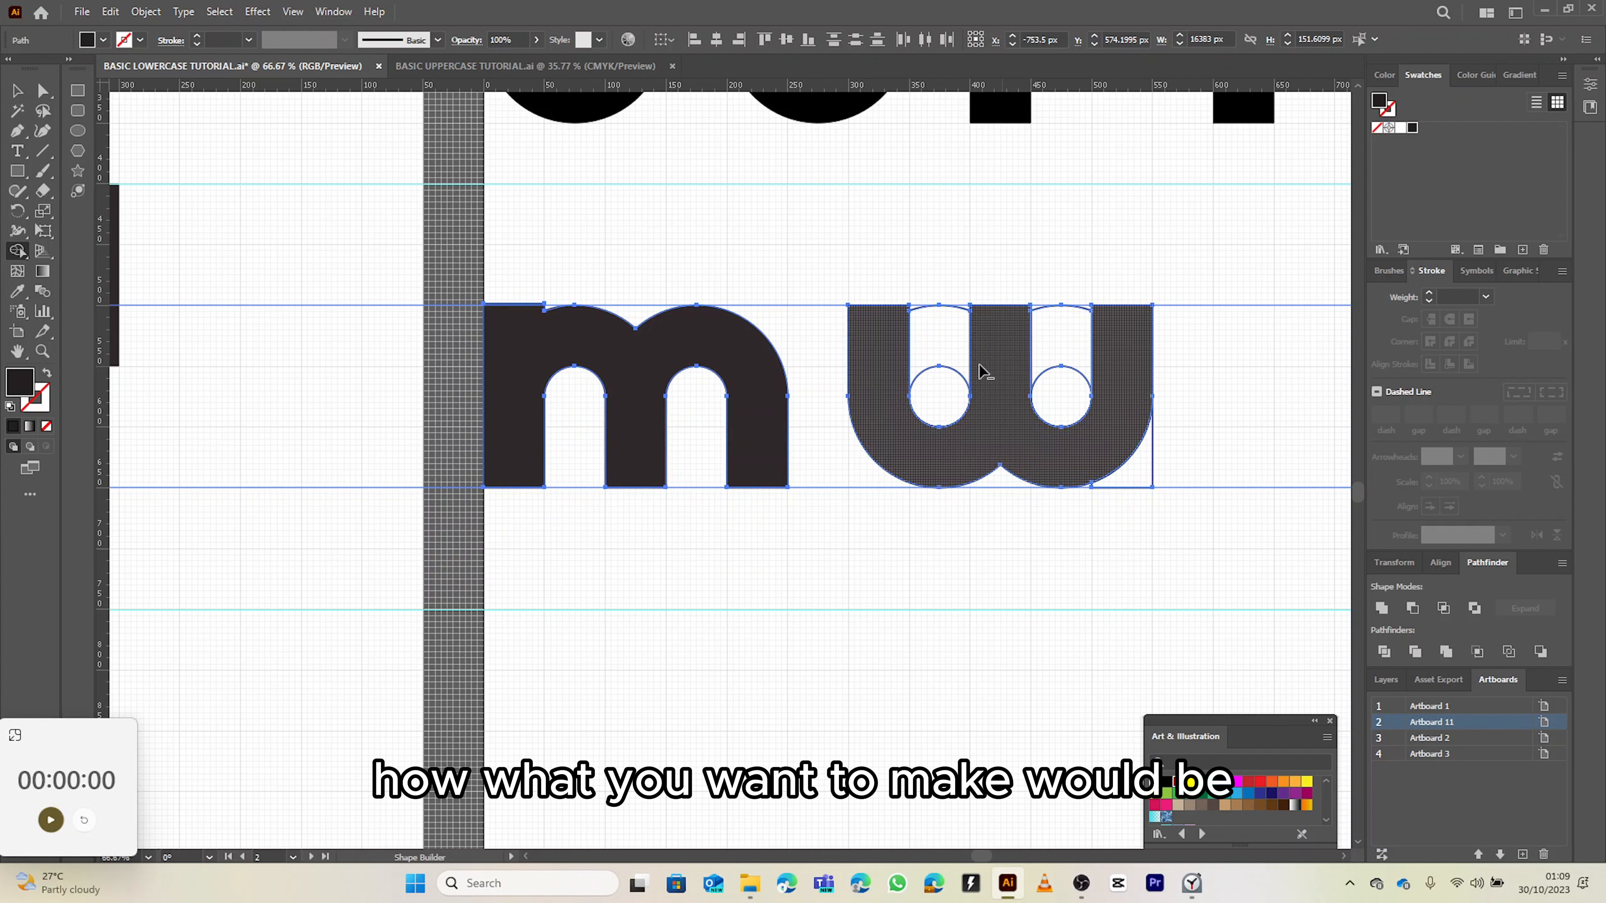
drag(957, 393, 911, 209)
mouse_move(1059, 323)
mouse_down()
mouse_move(1064, 387)
mouse_move(1080, 373)
mouse_up()
alt+click(1141, 482)
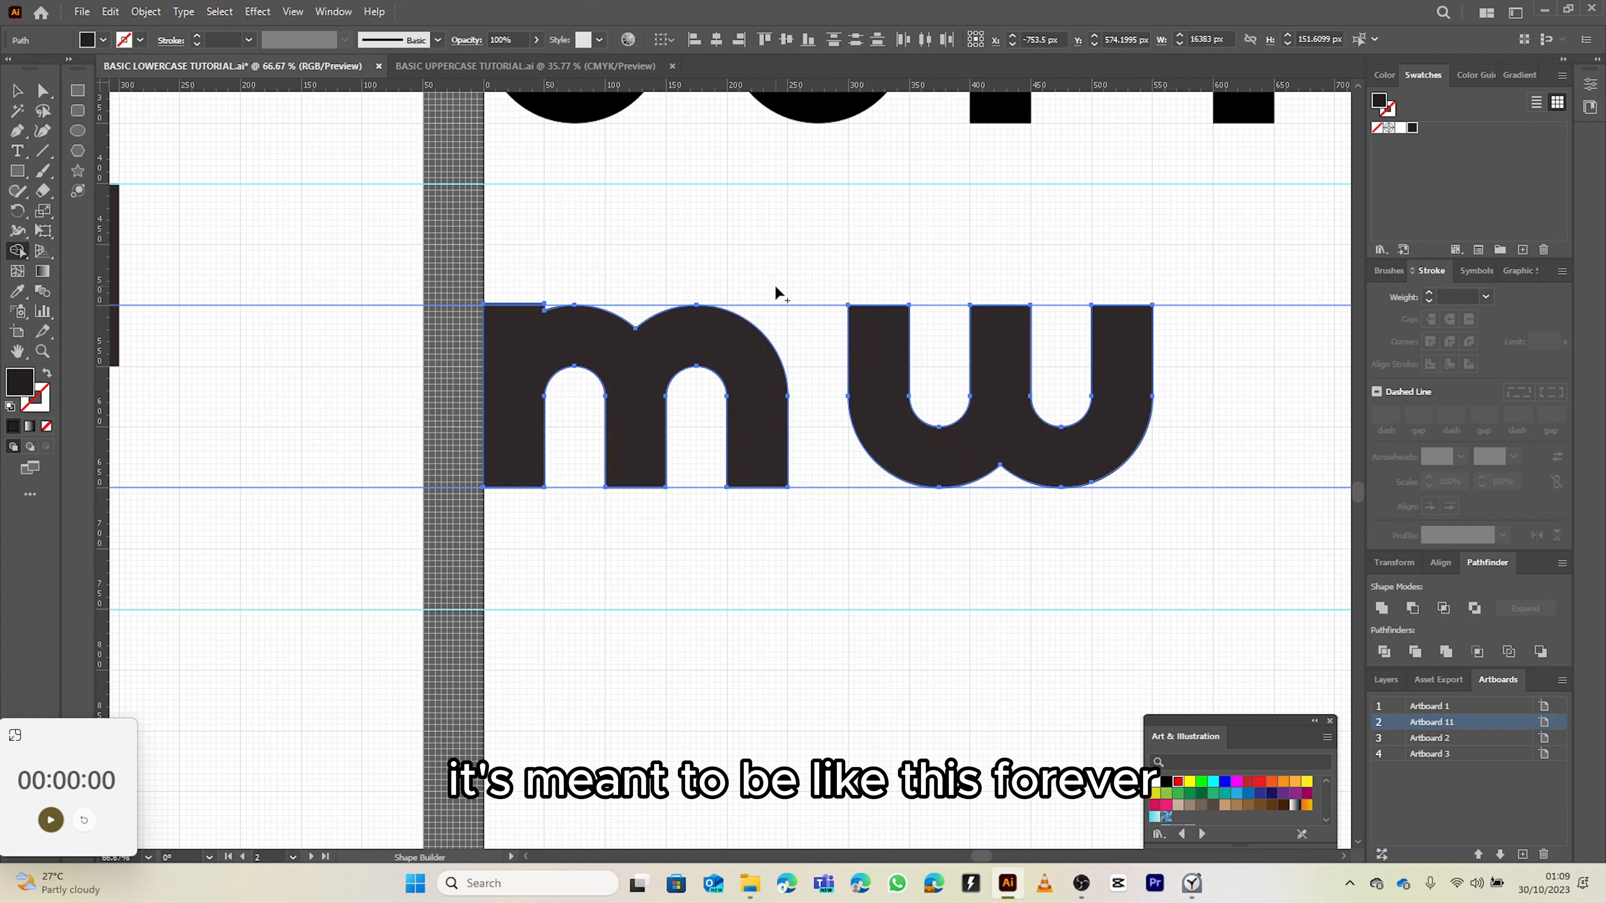
- Select only the m and w without the guides and set their stroke to none
key(v)
scroll(818, 286, down, 1)
drag(910, 259, 782, 363)
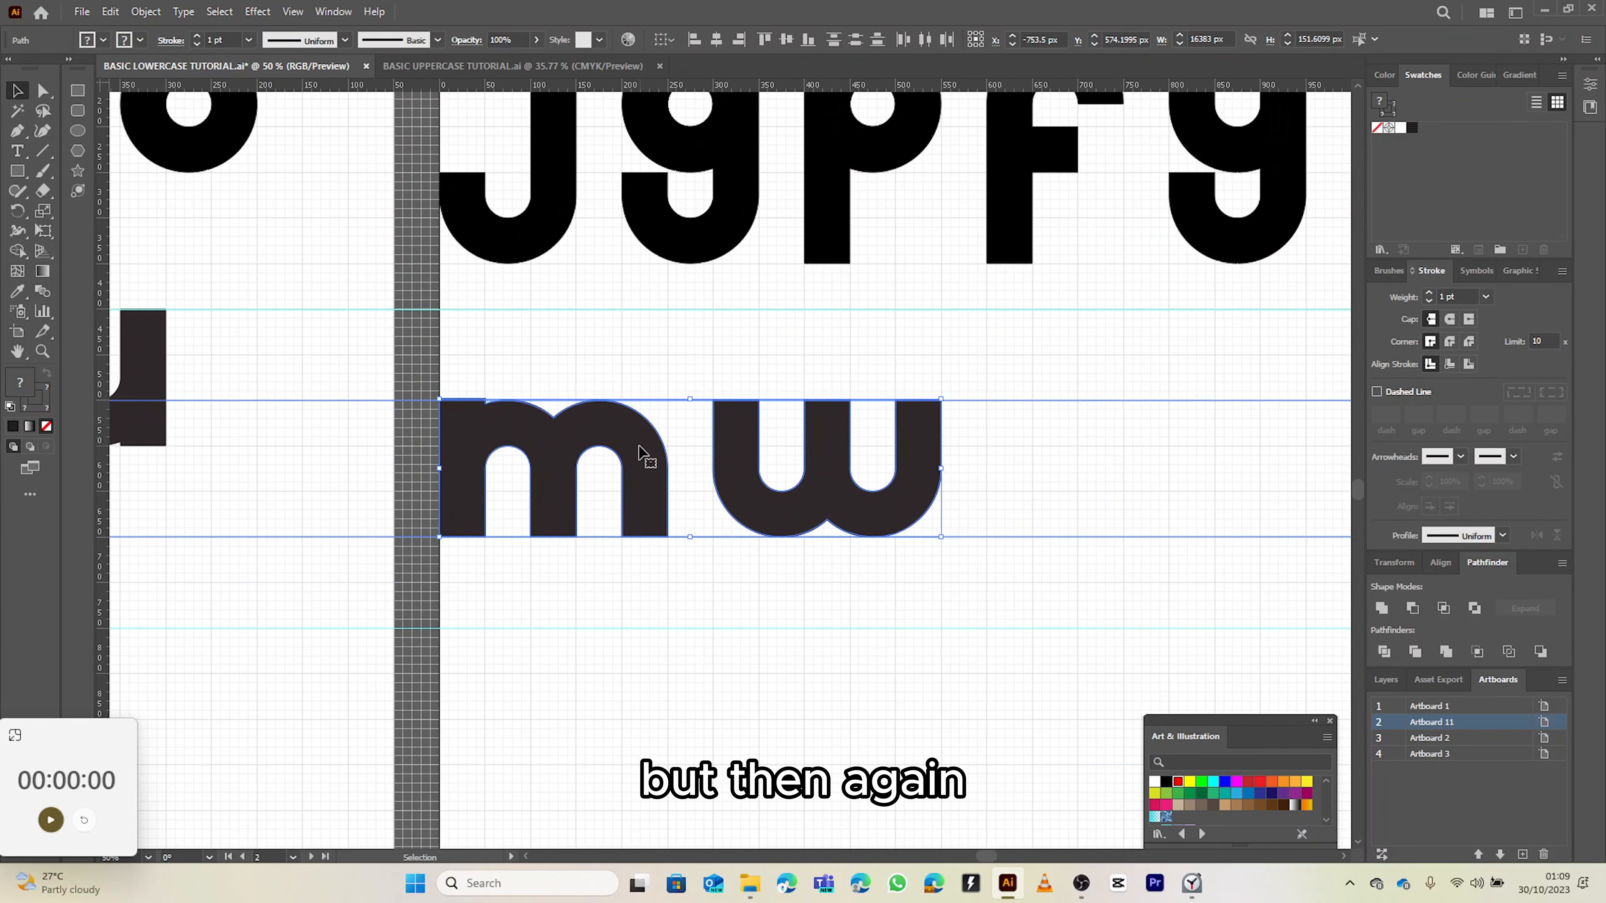
click(684, 454)
click(645, 463)
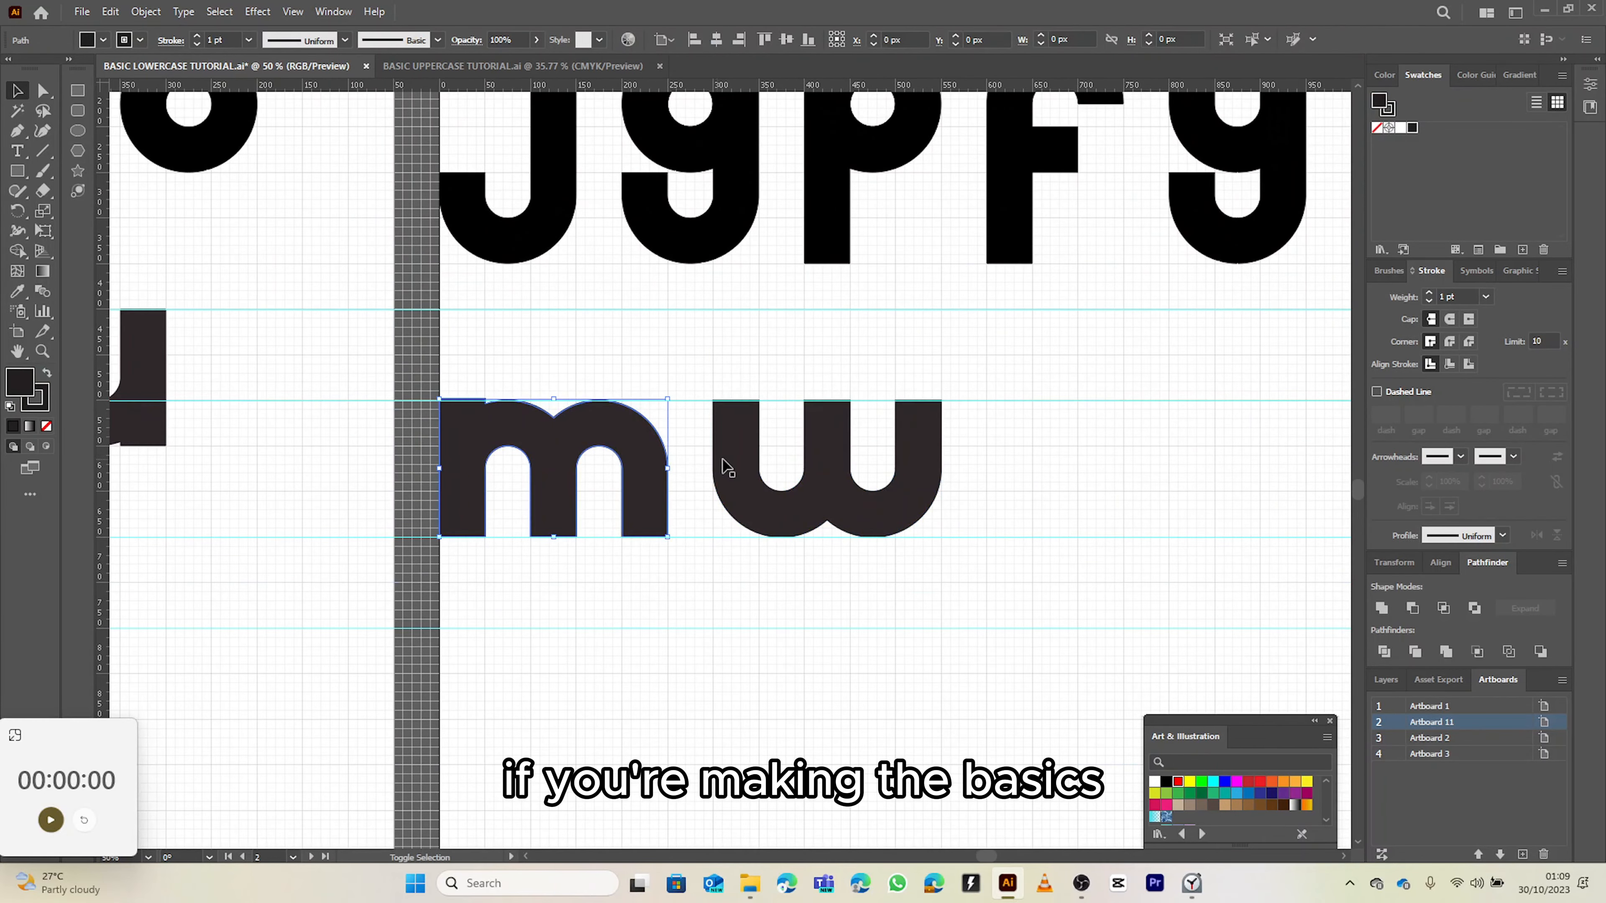
shift+click(728, 466)
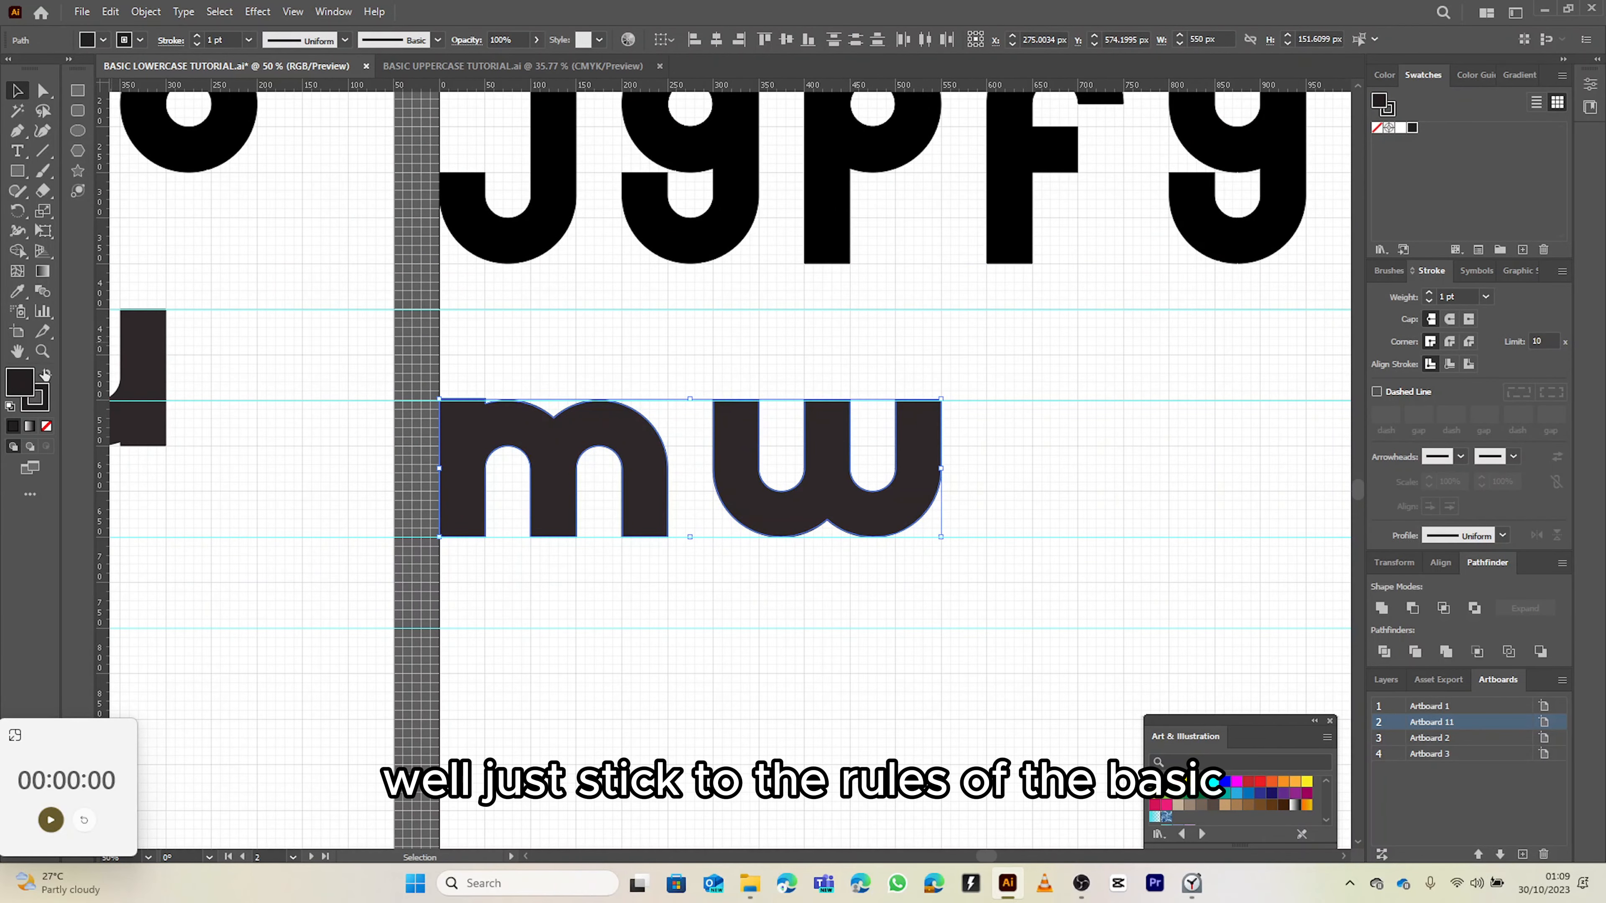
click(46, 407)
click(46, 425)
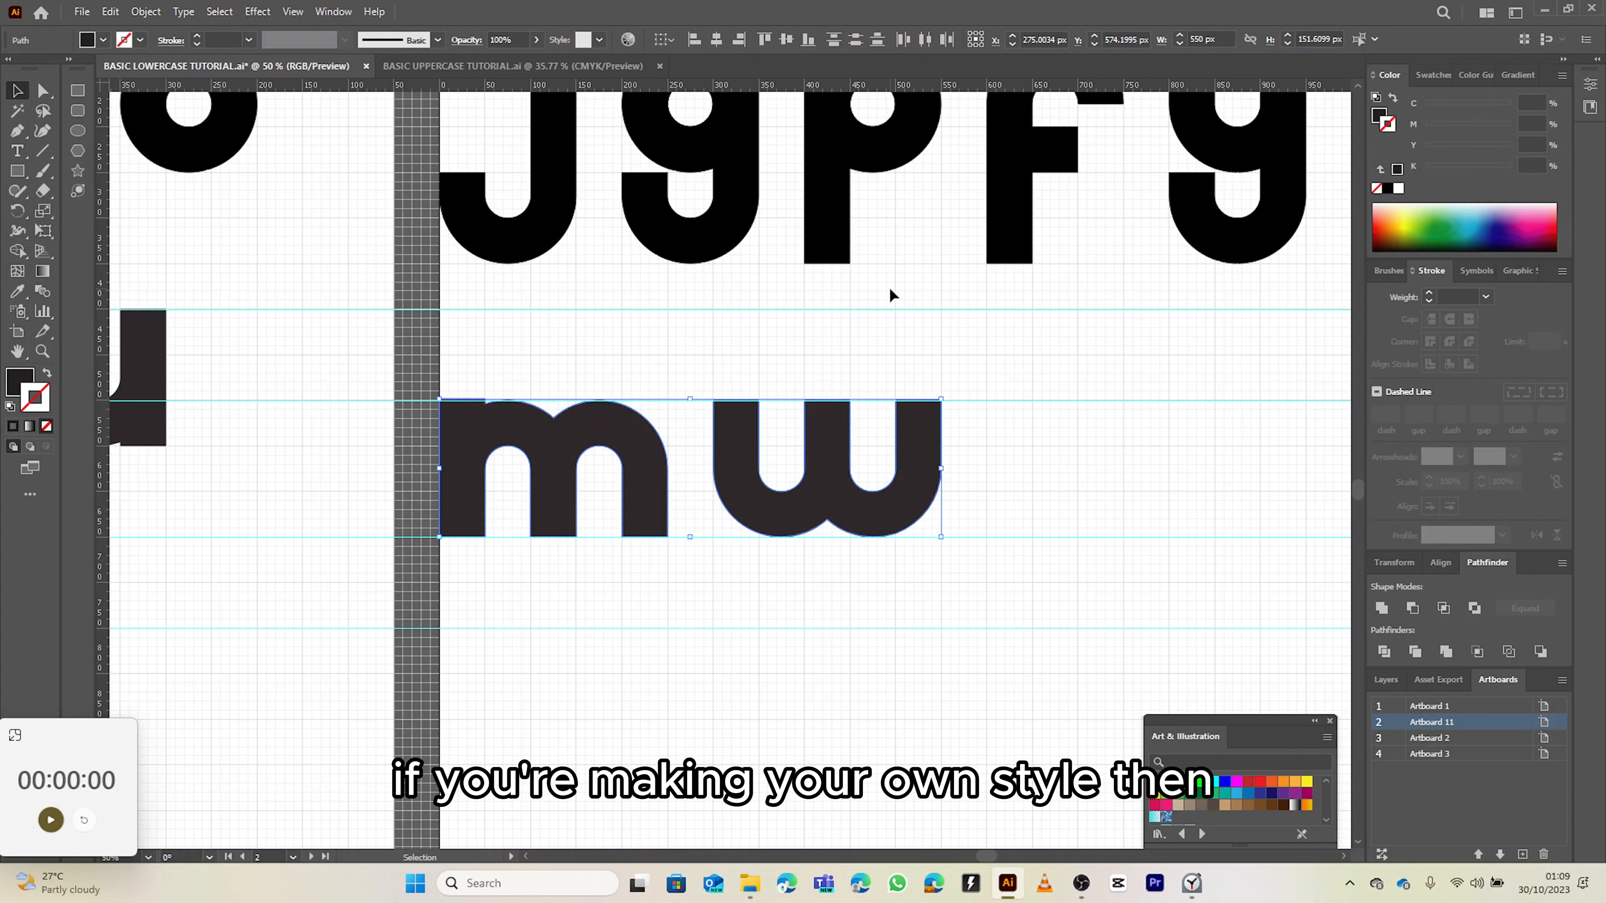
- Apply the black fill of the p above to the m and w with the Eyedropper
key(i)
click(839, 201)
key(v)
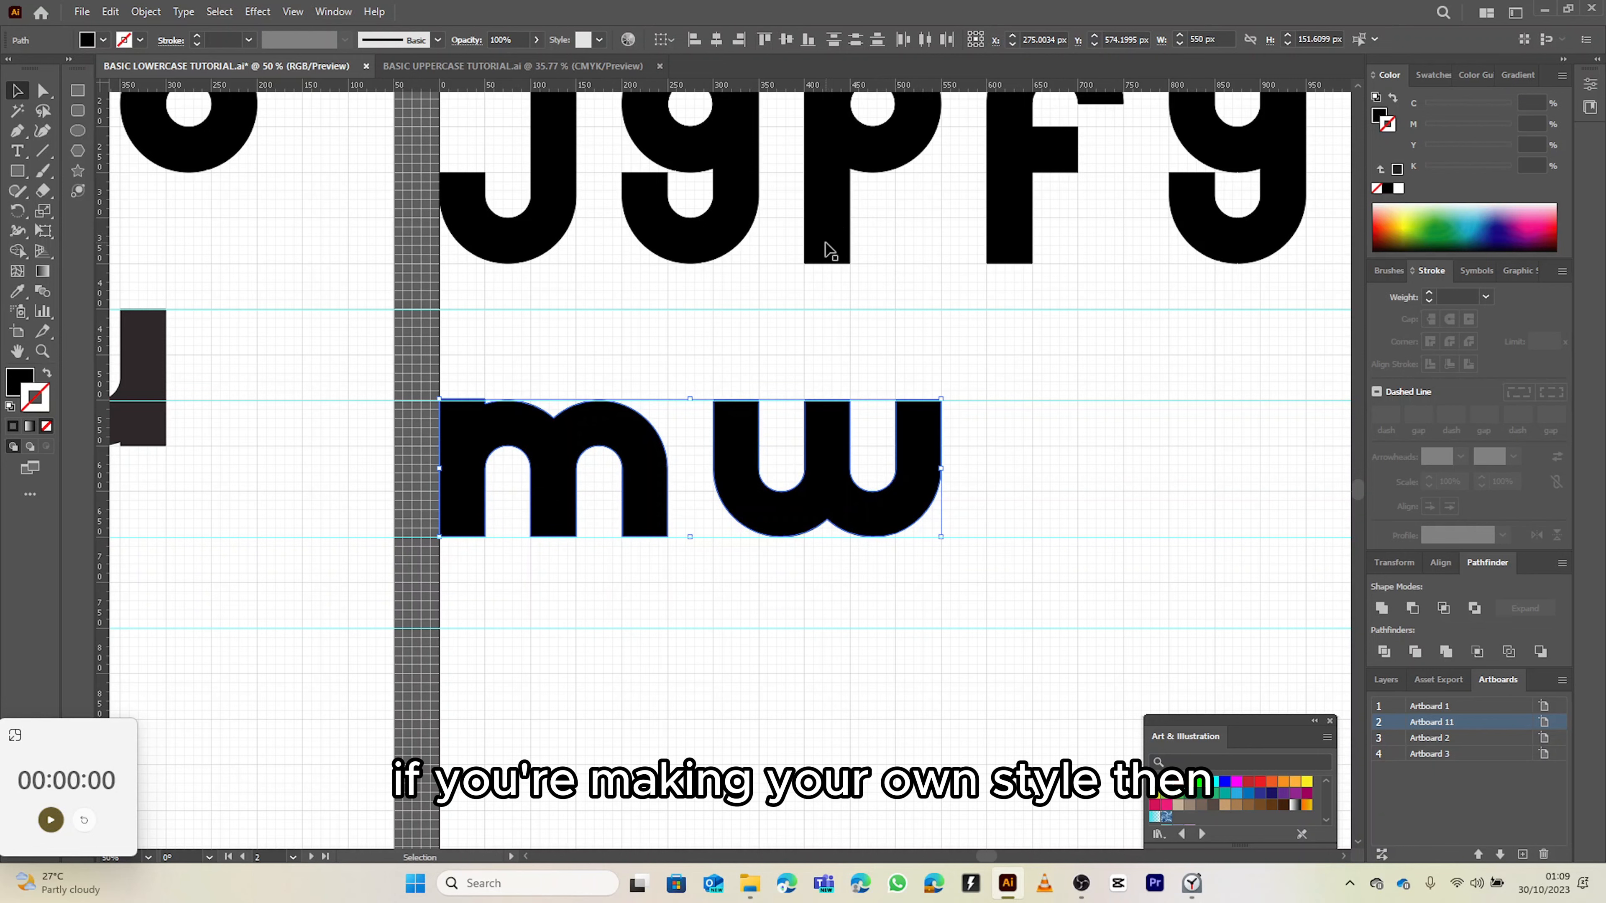
- Recolour the letters a, c, n, u, b, d and h to match the black g with the Eyedropper, and deselect them
scroll(496, 363, down, 2)
drag(529, 365, 316, 402)
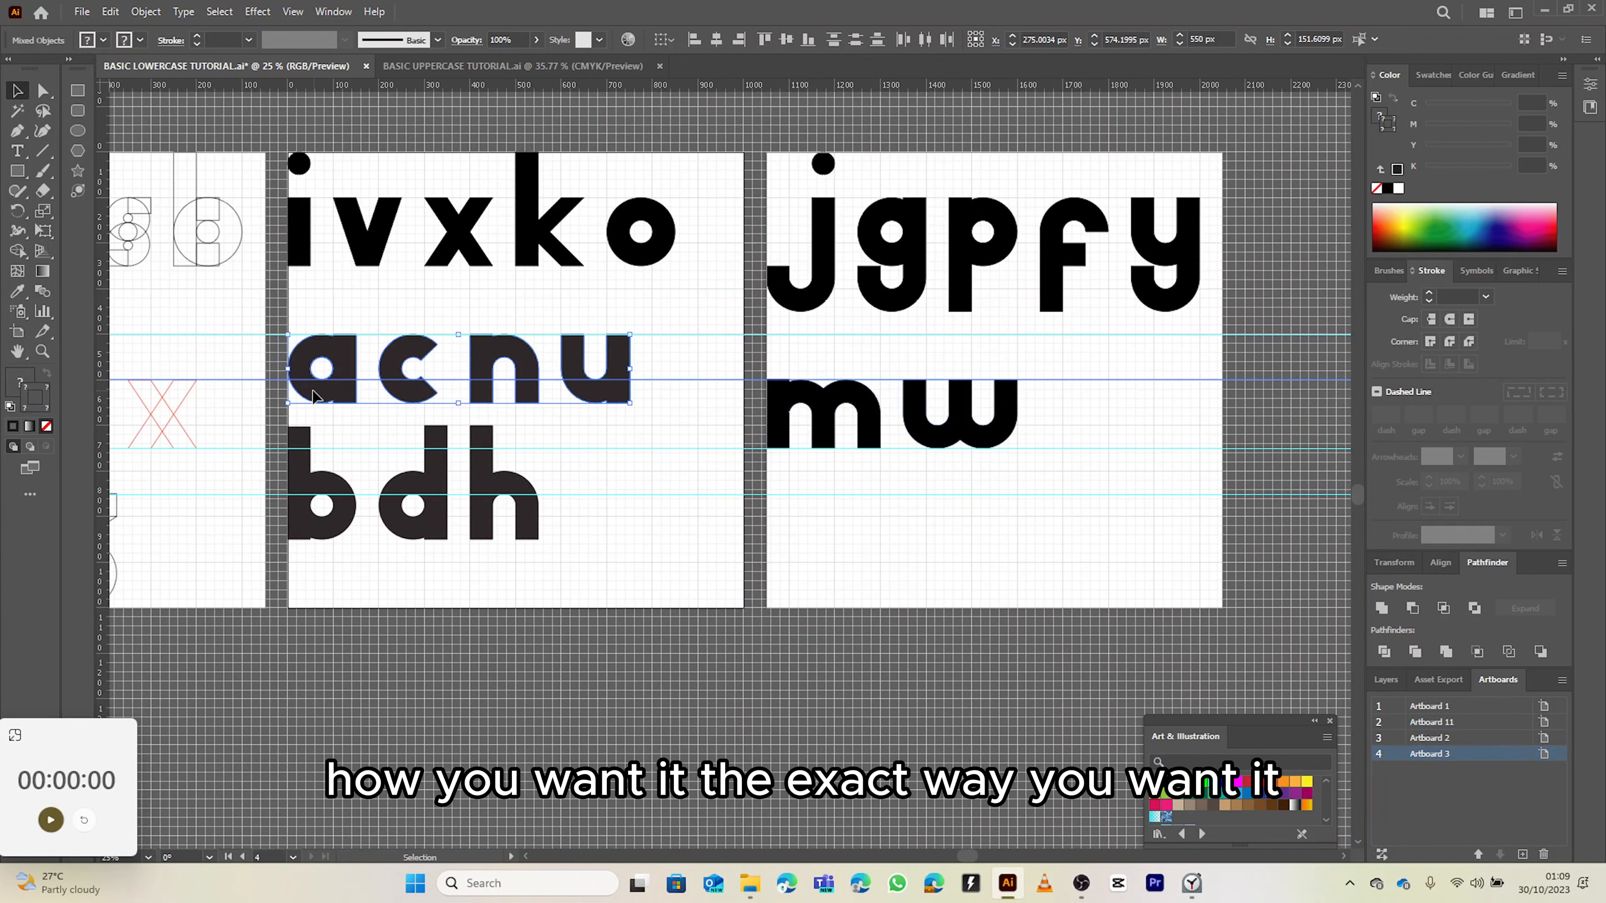
key(i)
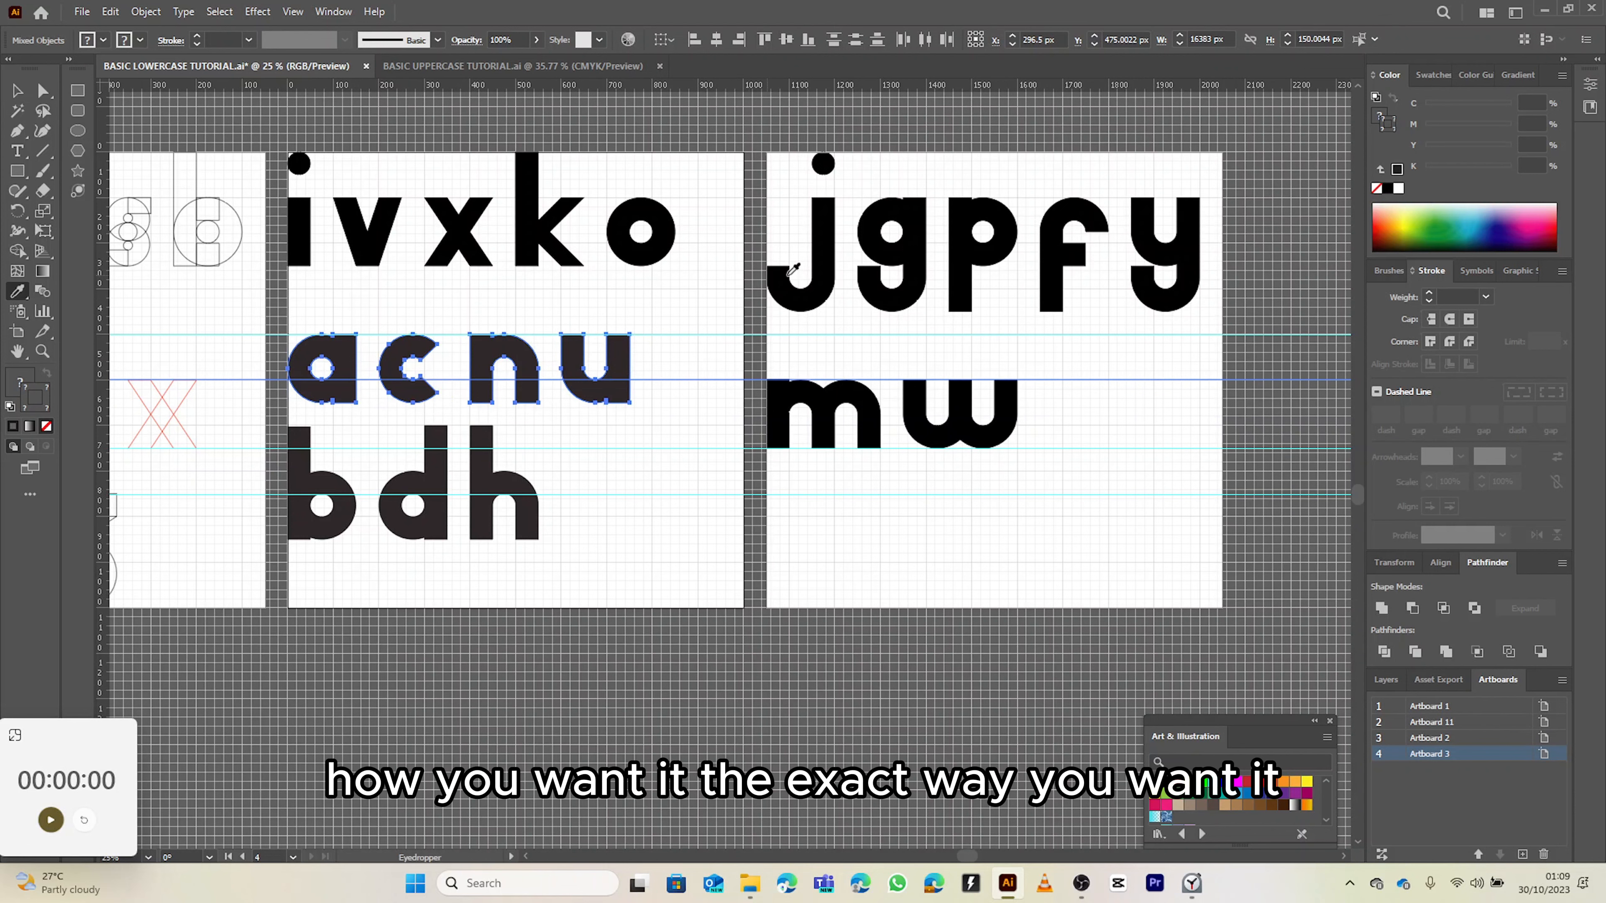
click(902, 256)
key(v)
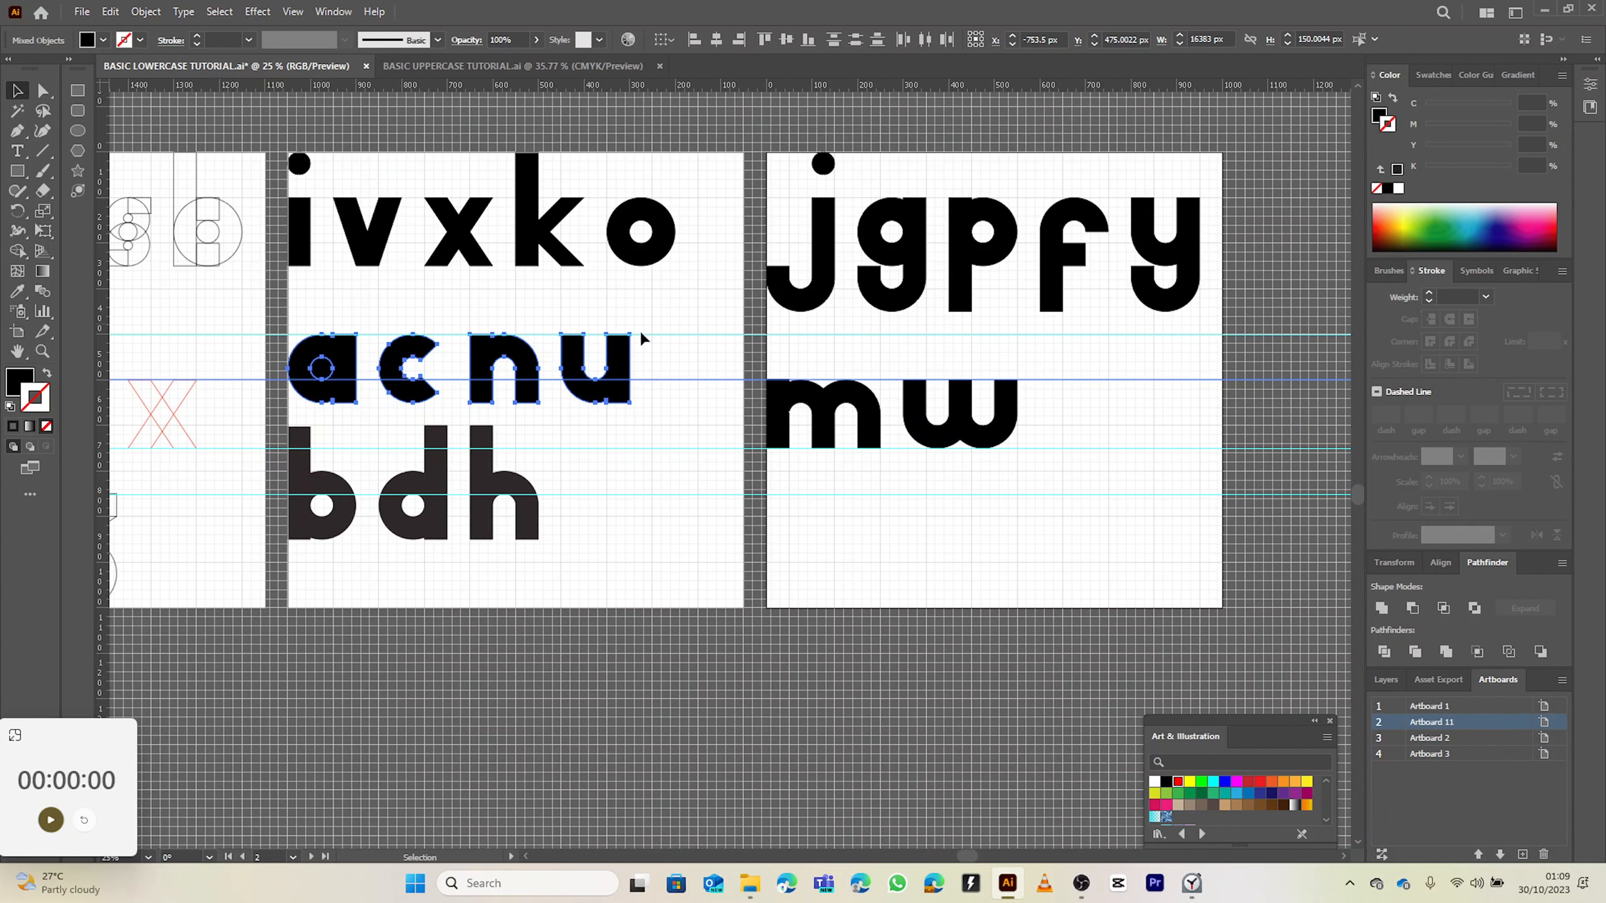
click(706, 197)
scroll(709, 279, down, 1)
scroll(709, 279, up, 1)
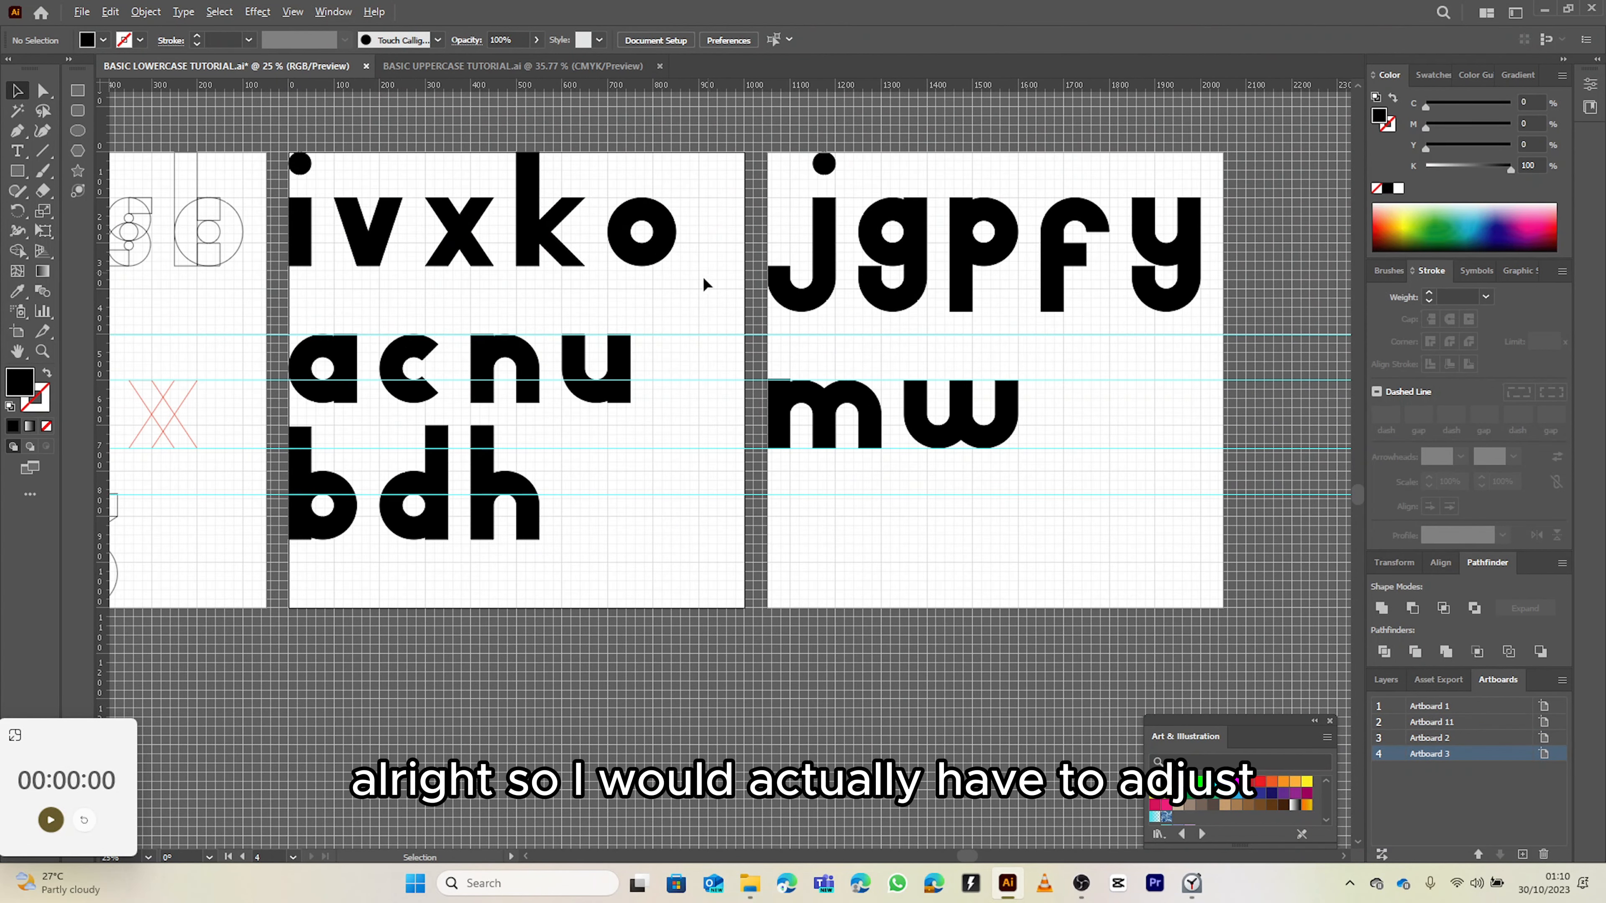
- Select the letter a and inspect its shape up close
mouse_move(322, 367)
mouse_down()
mouse_move(406, 404)
mouse_move(524, 507)
mouse_move(323, 367)
mouse_up()
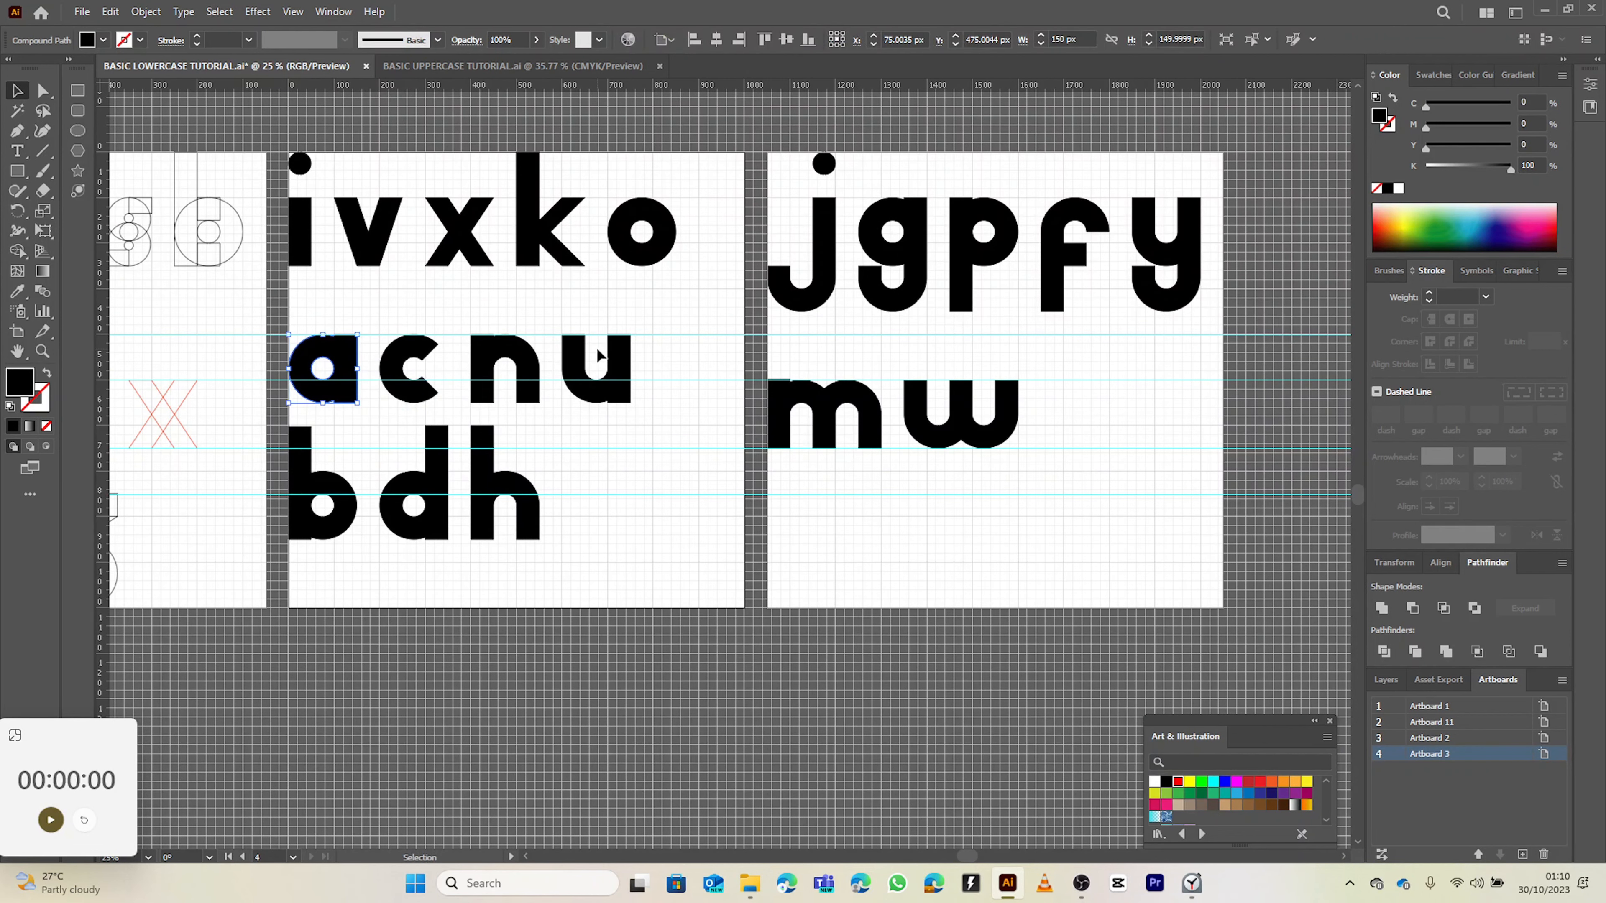
scroll(601, 354, up, 2)
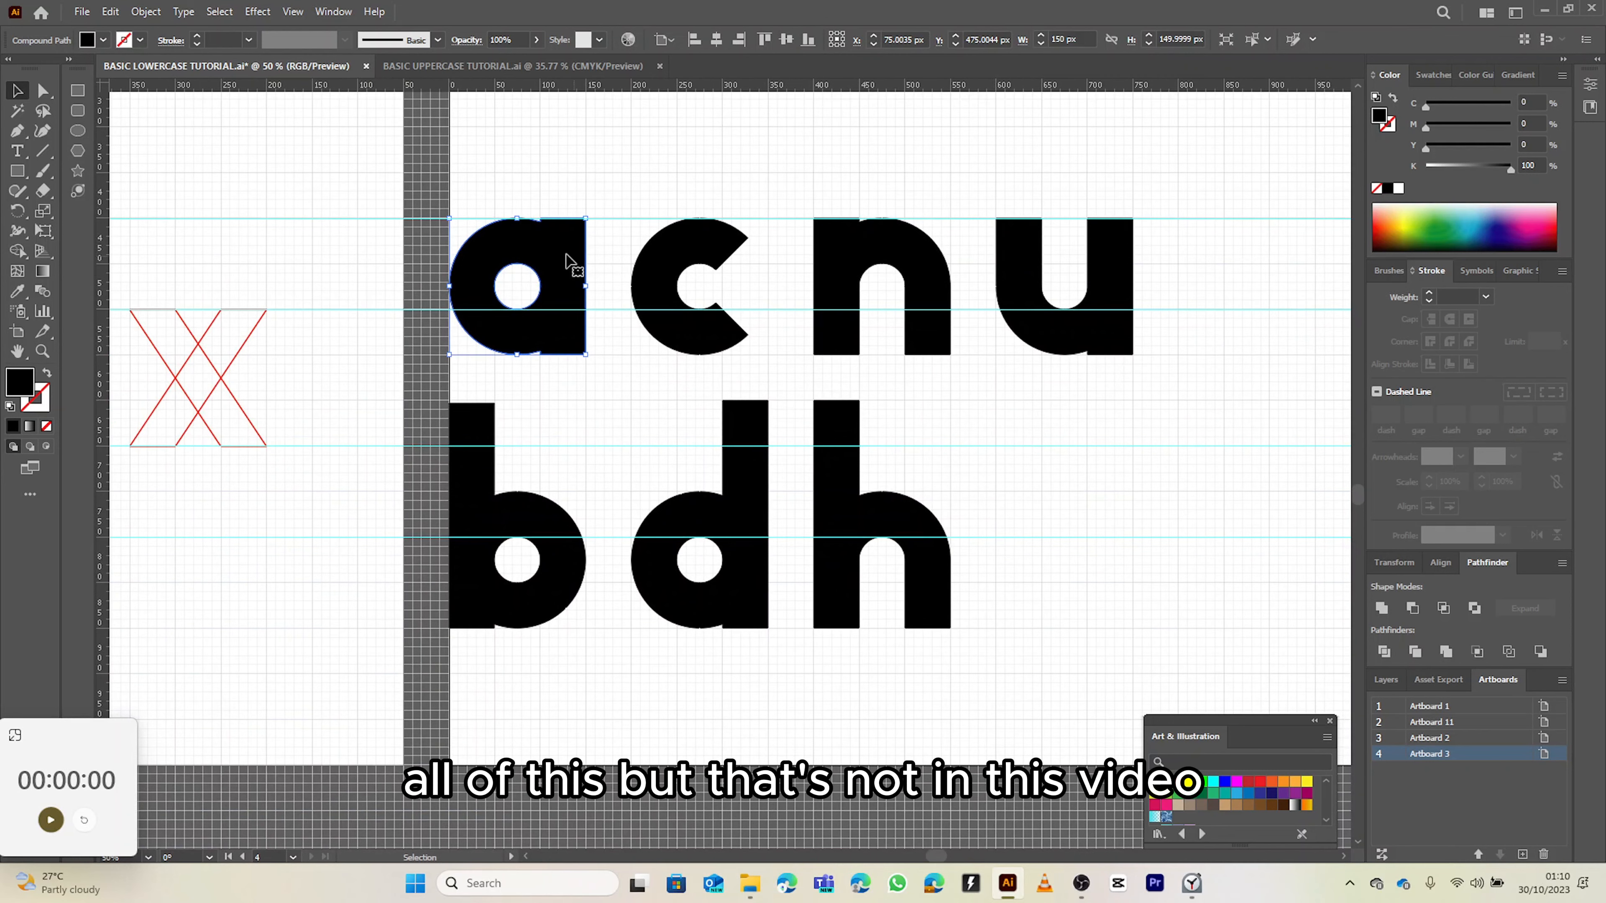
- Select the filled m and w together and examine their edges up close
scroll(567, 272, down, 2)
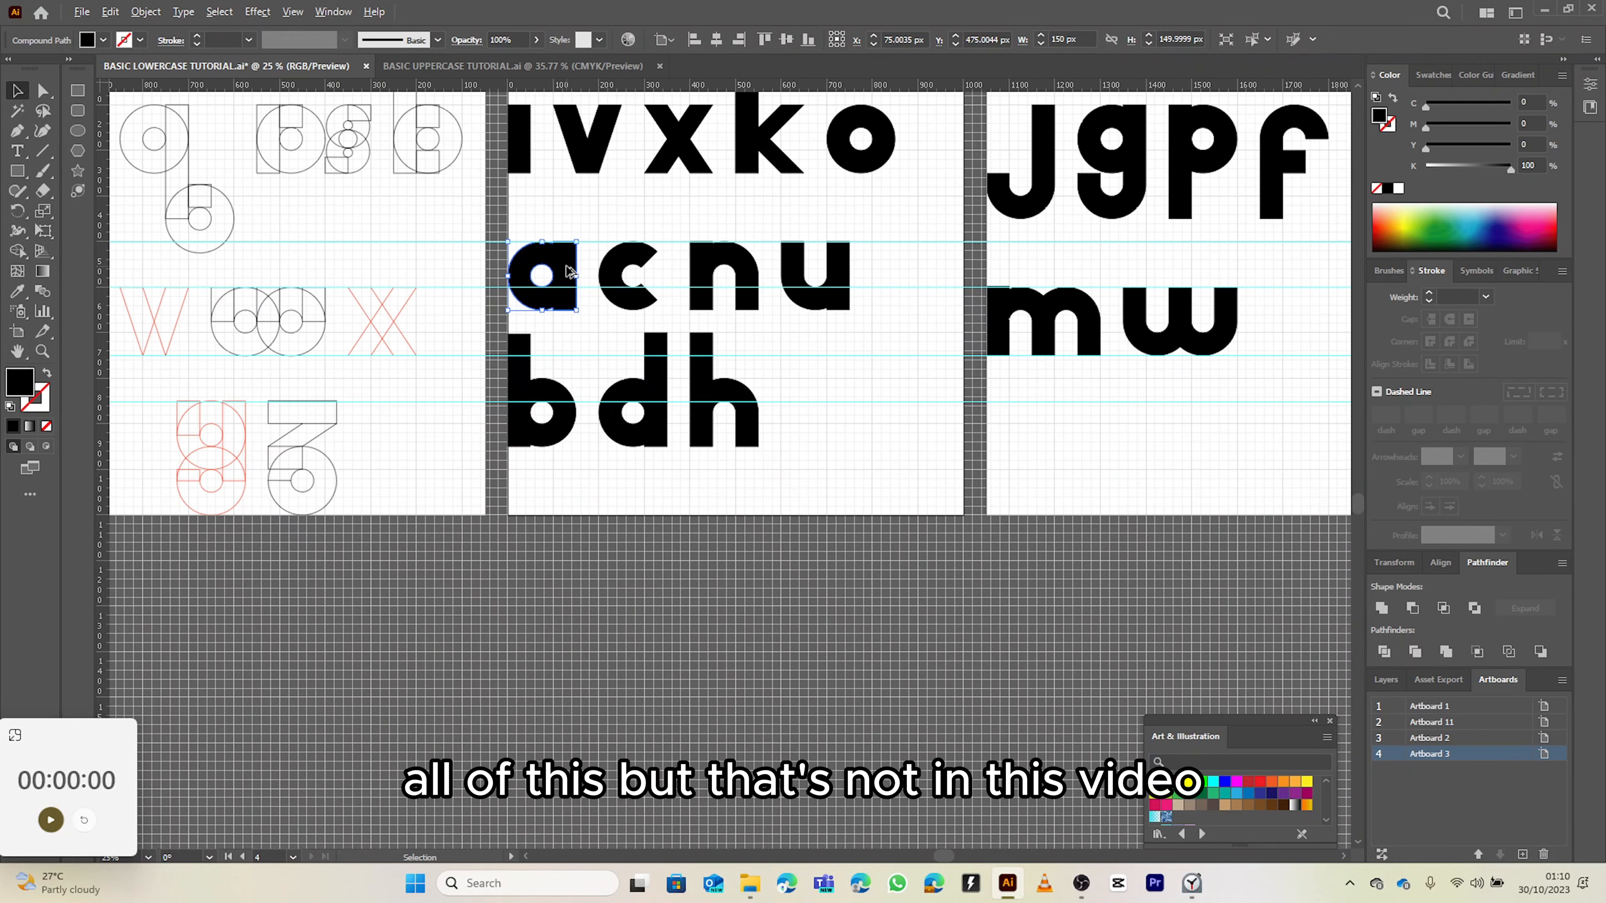
scroll(569, 354, right, 3)
scroll(567, 363, up, 1)
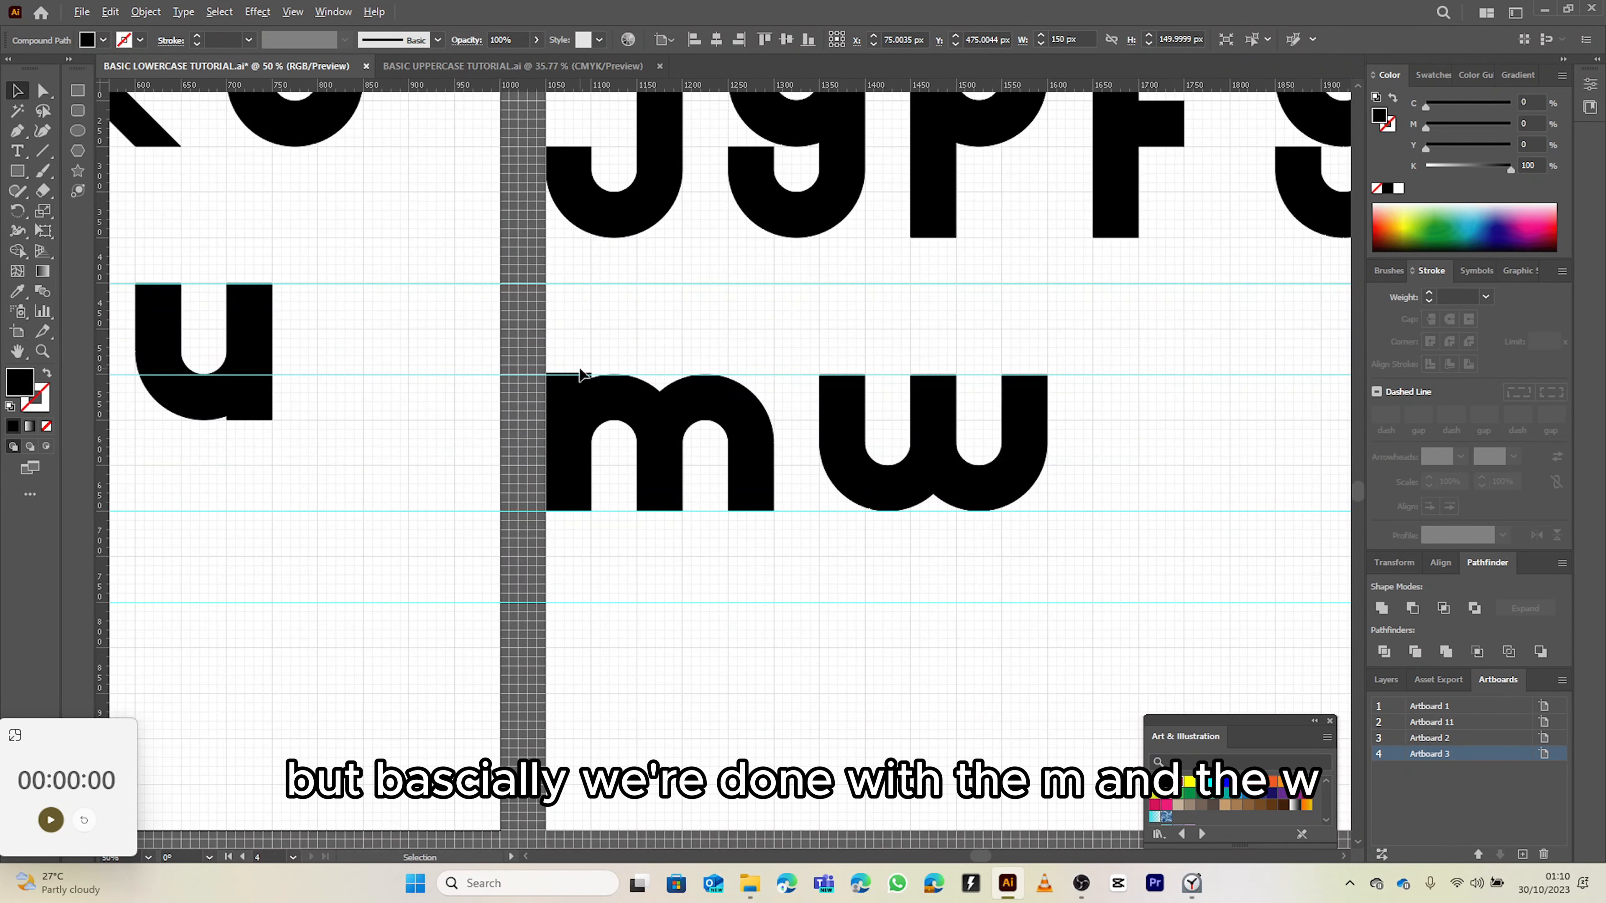
drag(1163, 467, 646, 437)
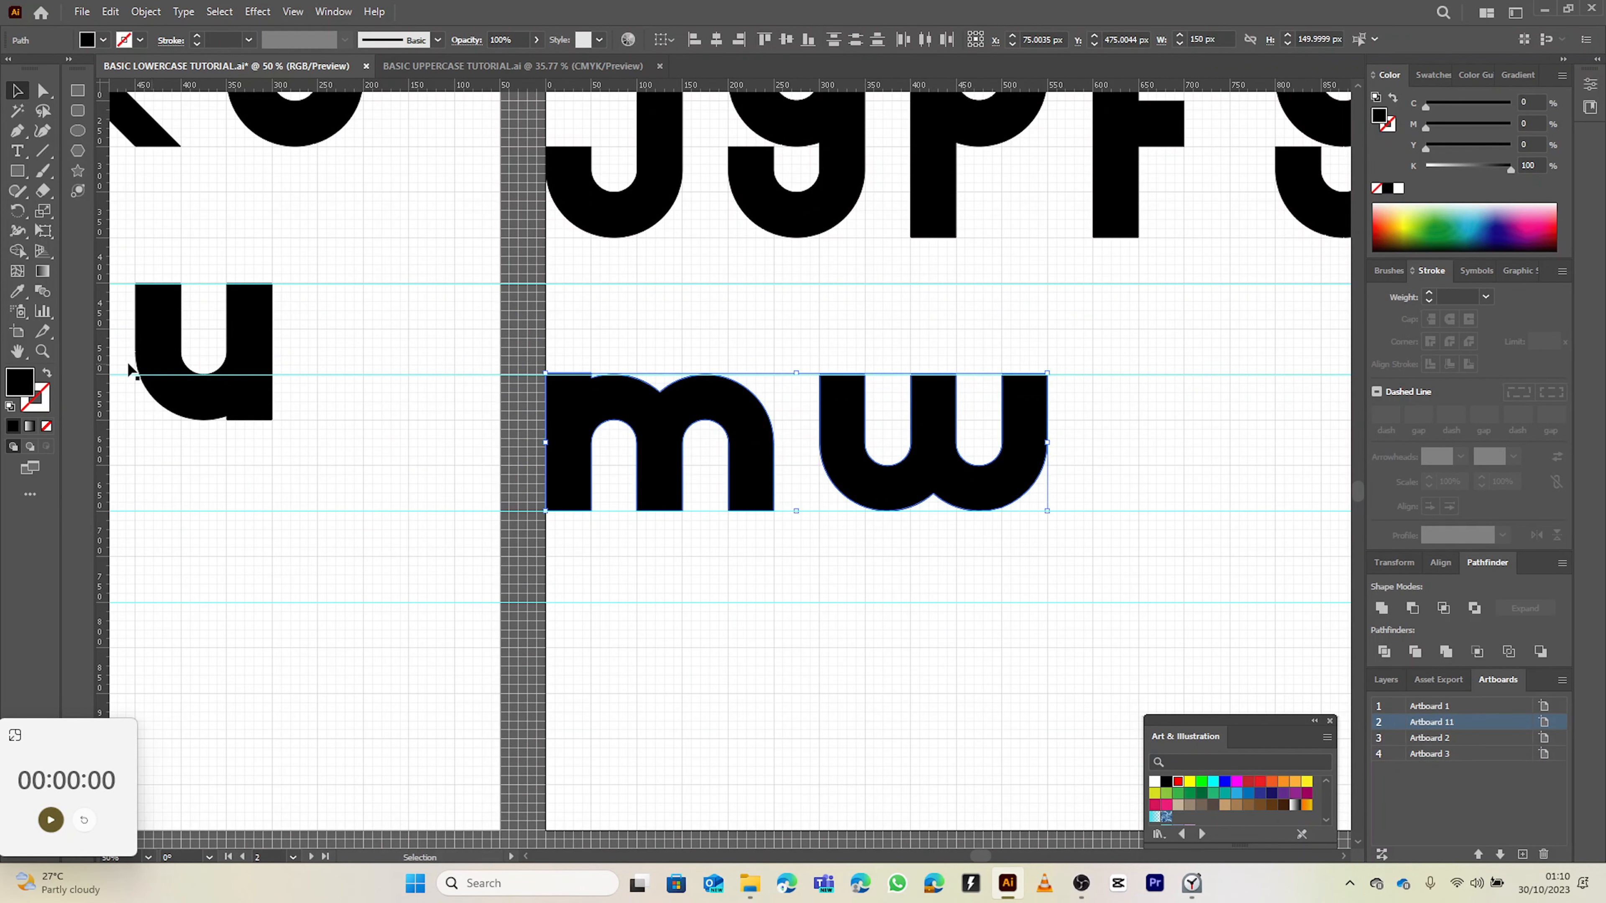
scroll(253, 402, up, 3)
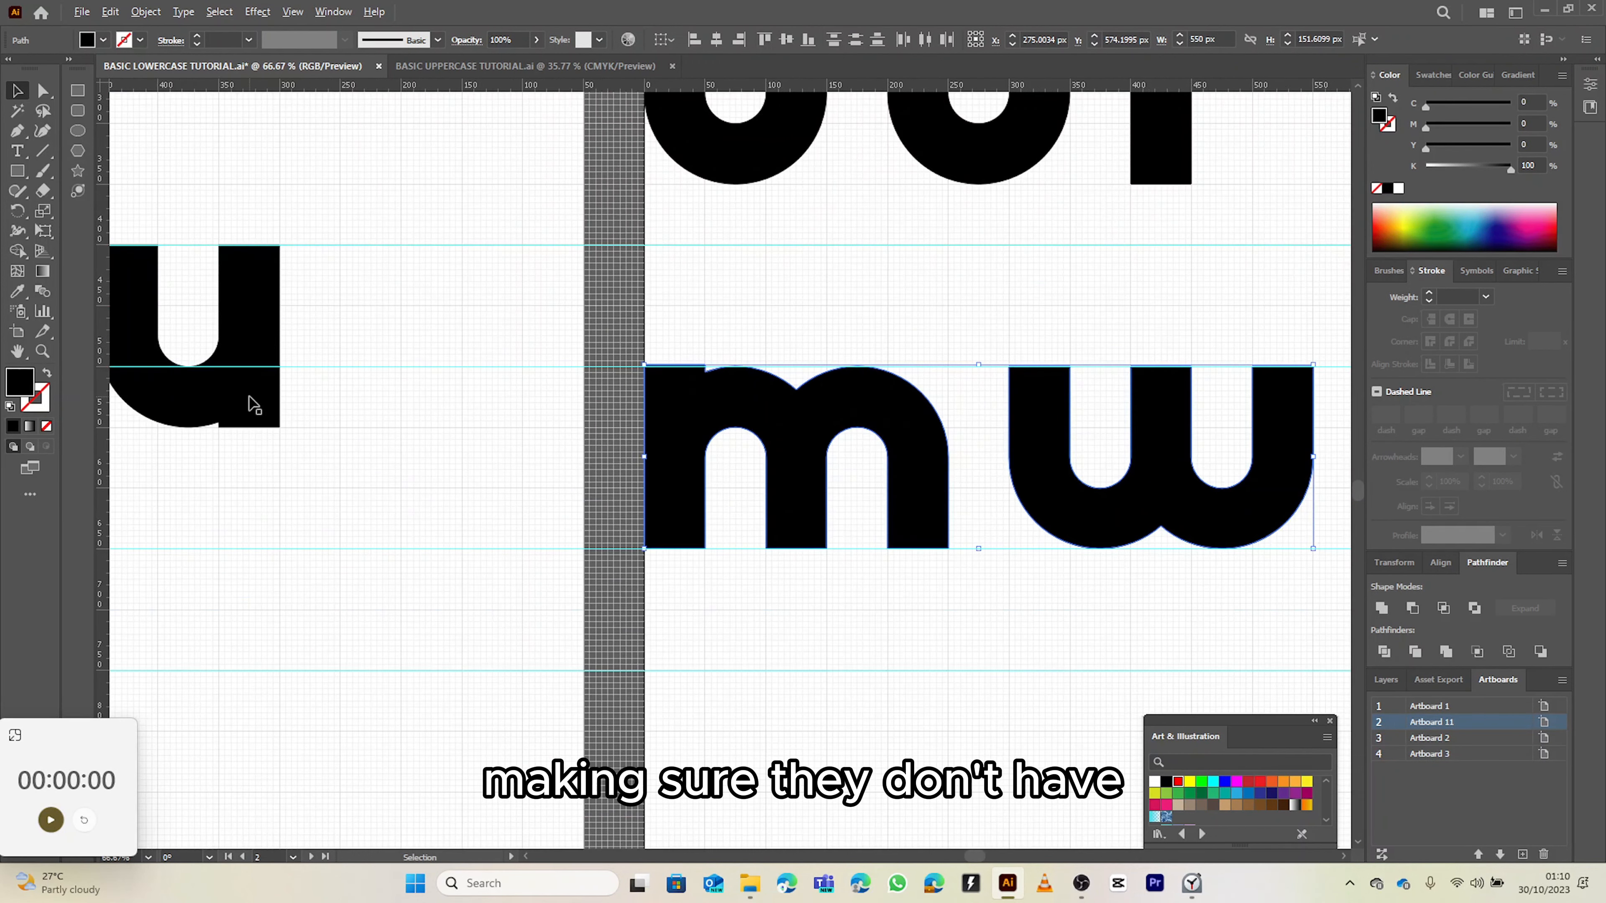
drag(1051, 504, 287, 492)
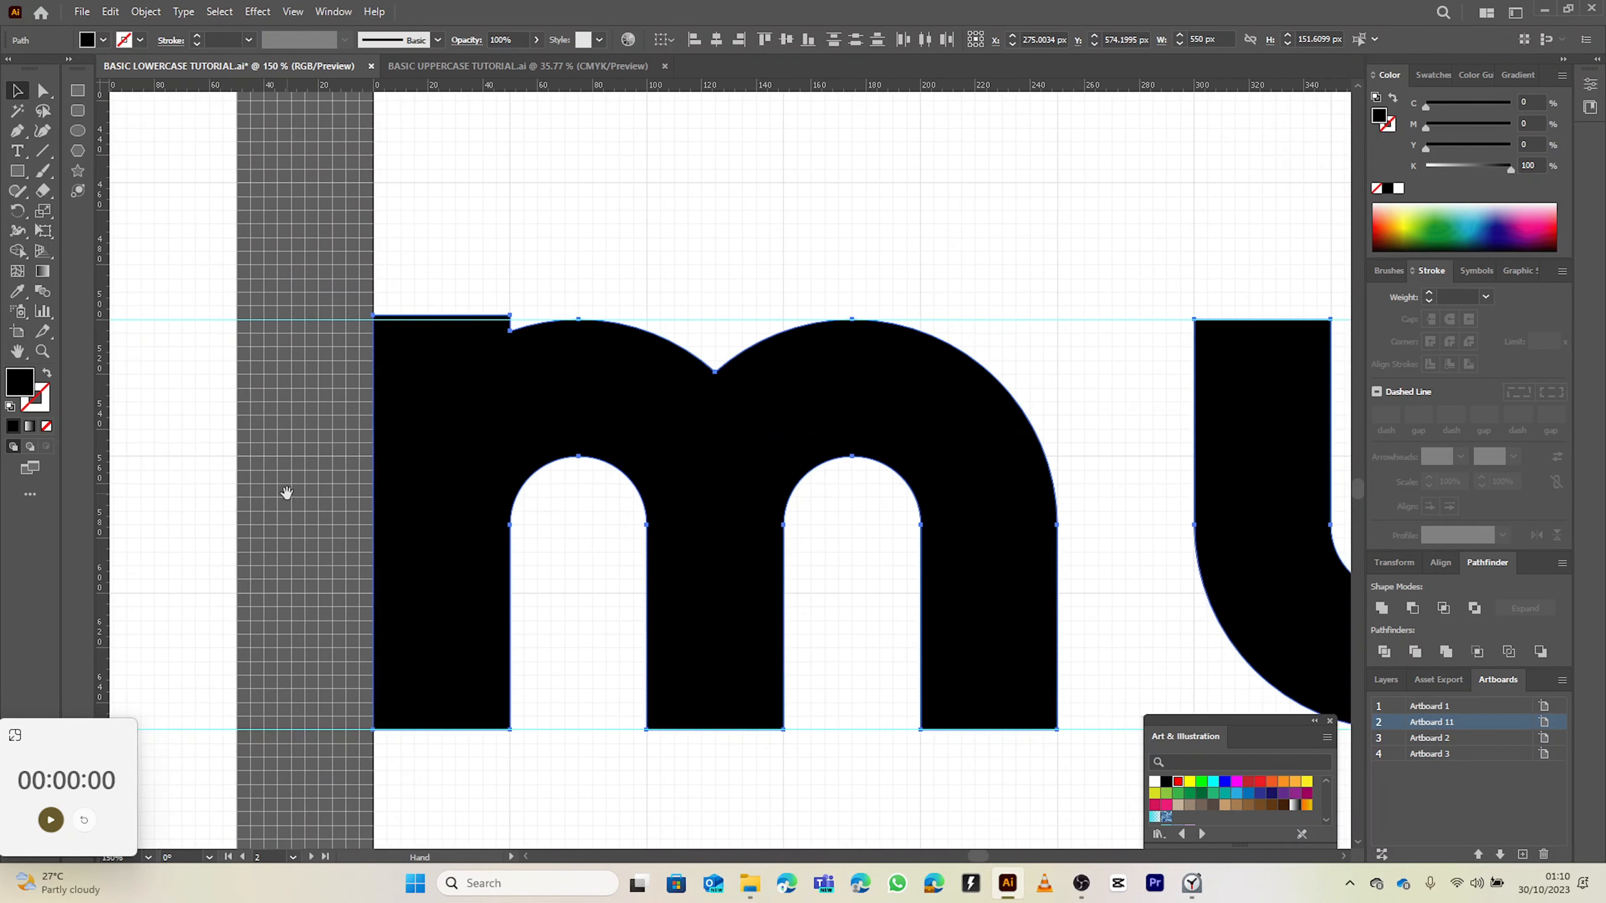
scroll(735, 410, up, 1)
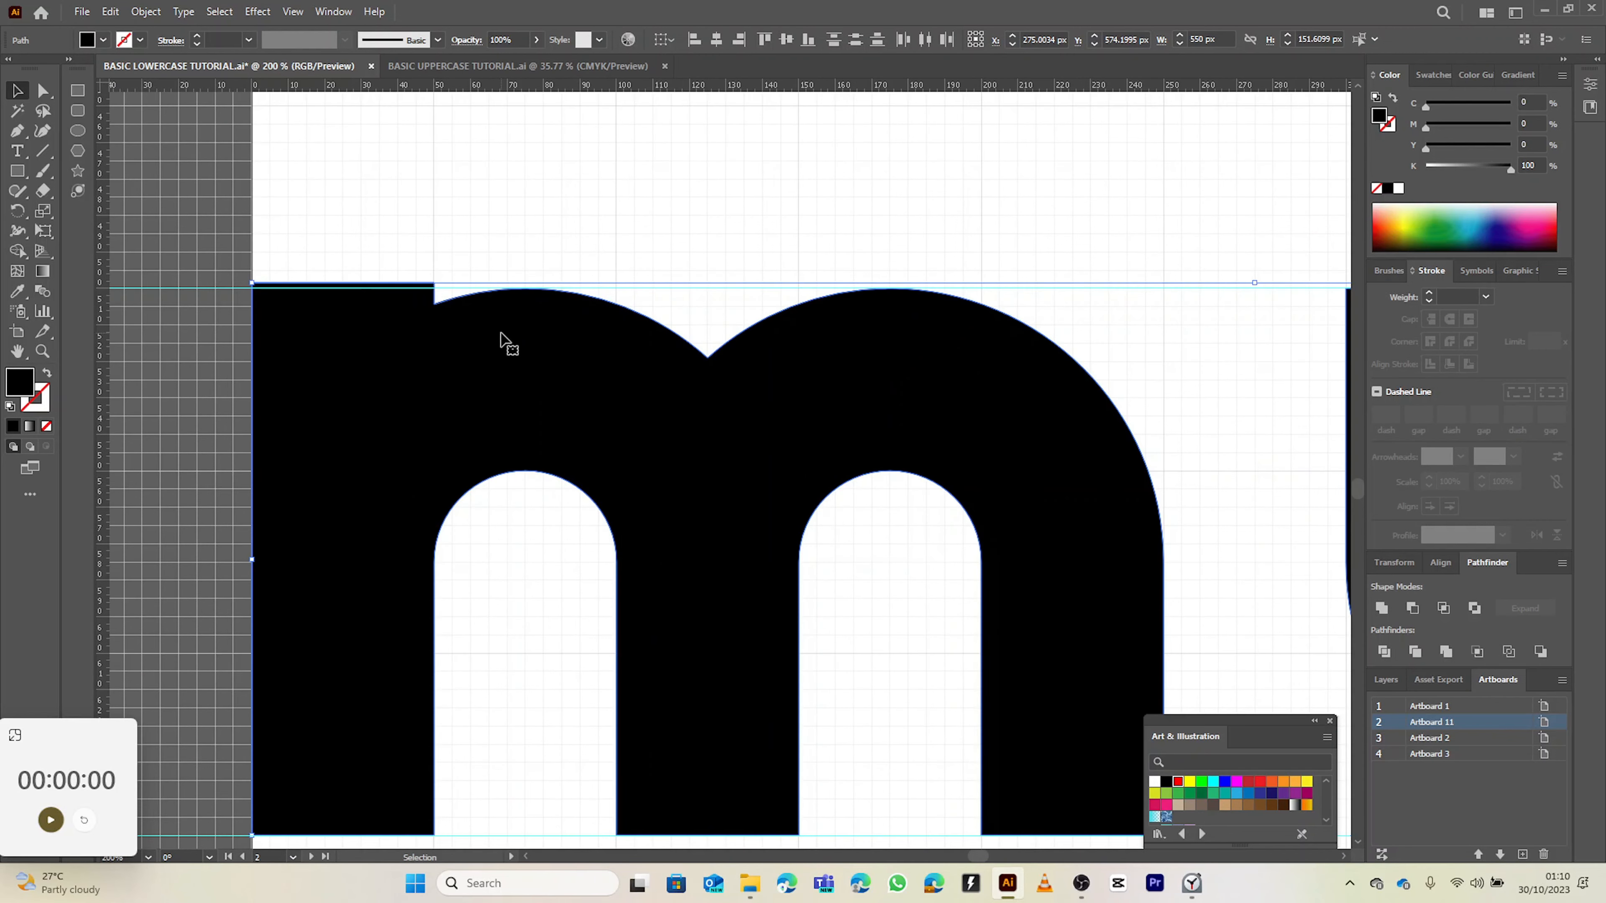
- Select only the m and compare the top edge of its left stem with the horizontal guide
click(355, 237)
click(360, 341)
scroll(362, 335, up, 1)
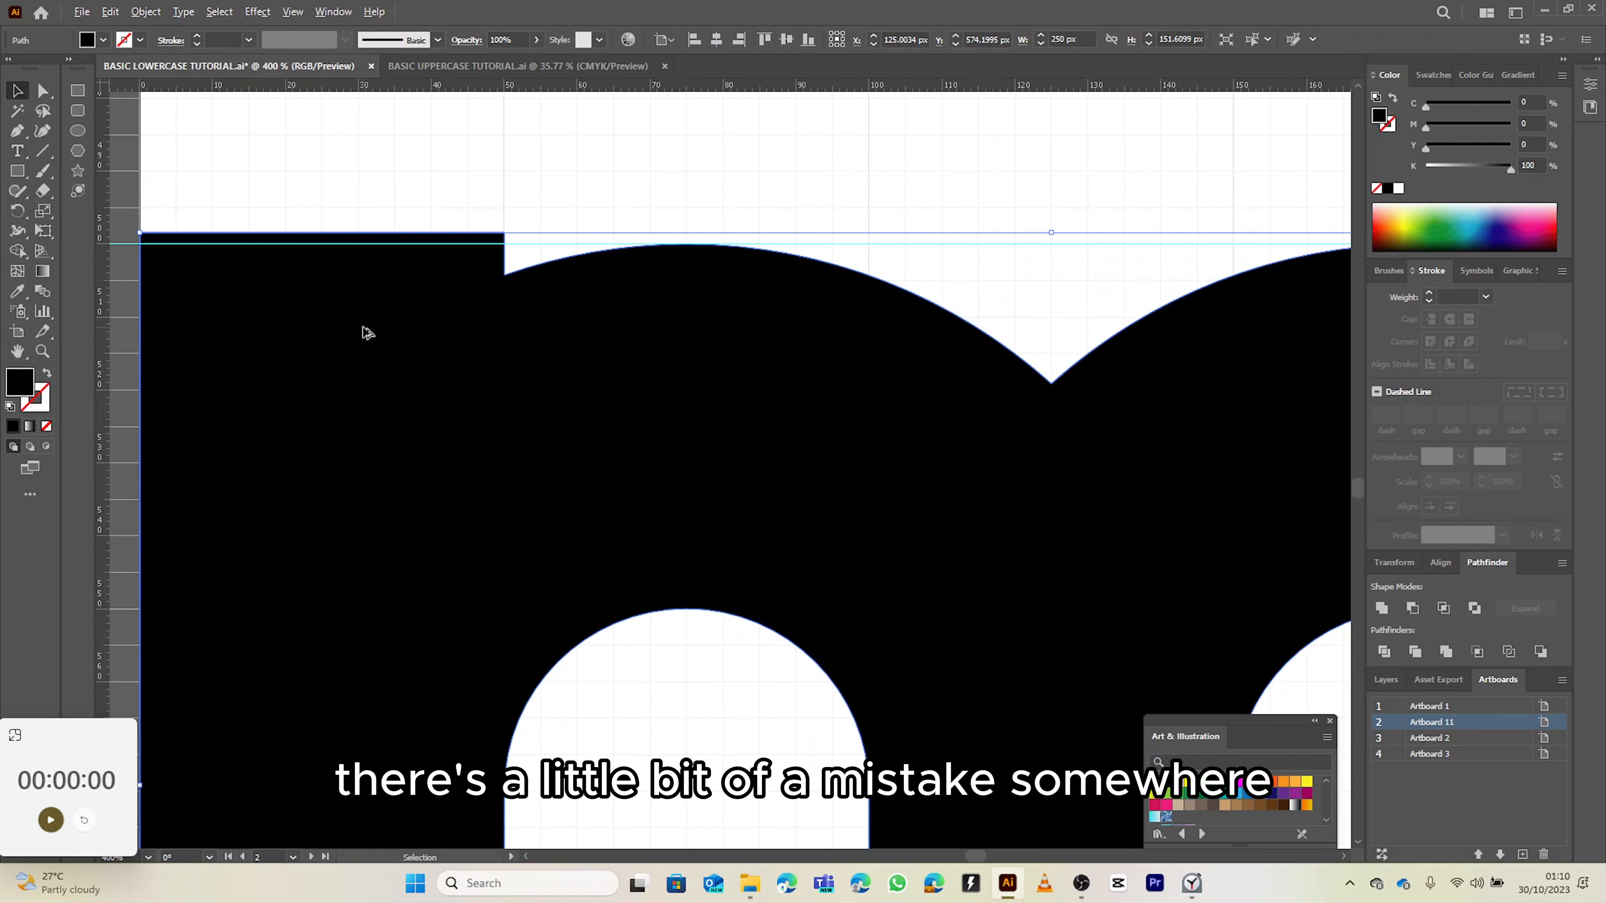
click(1068, 199)
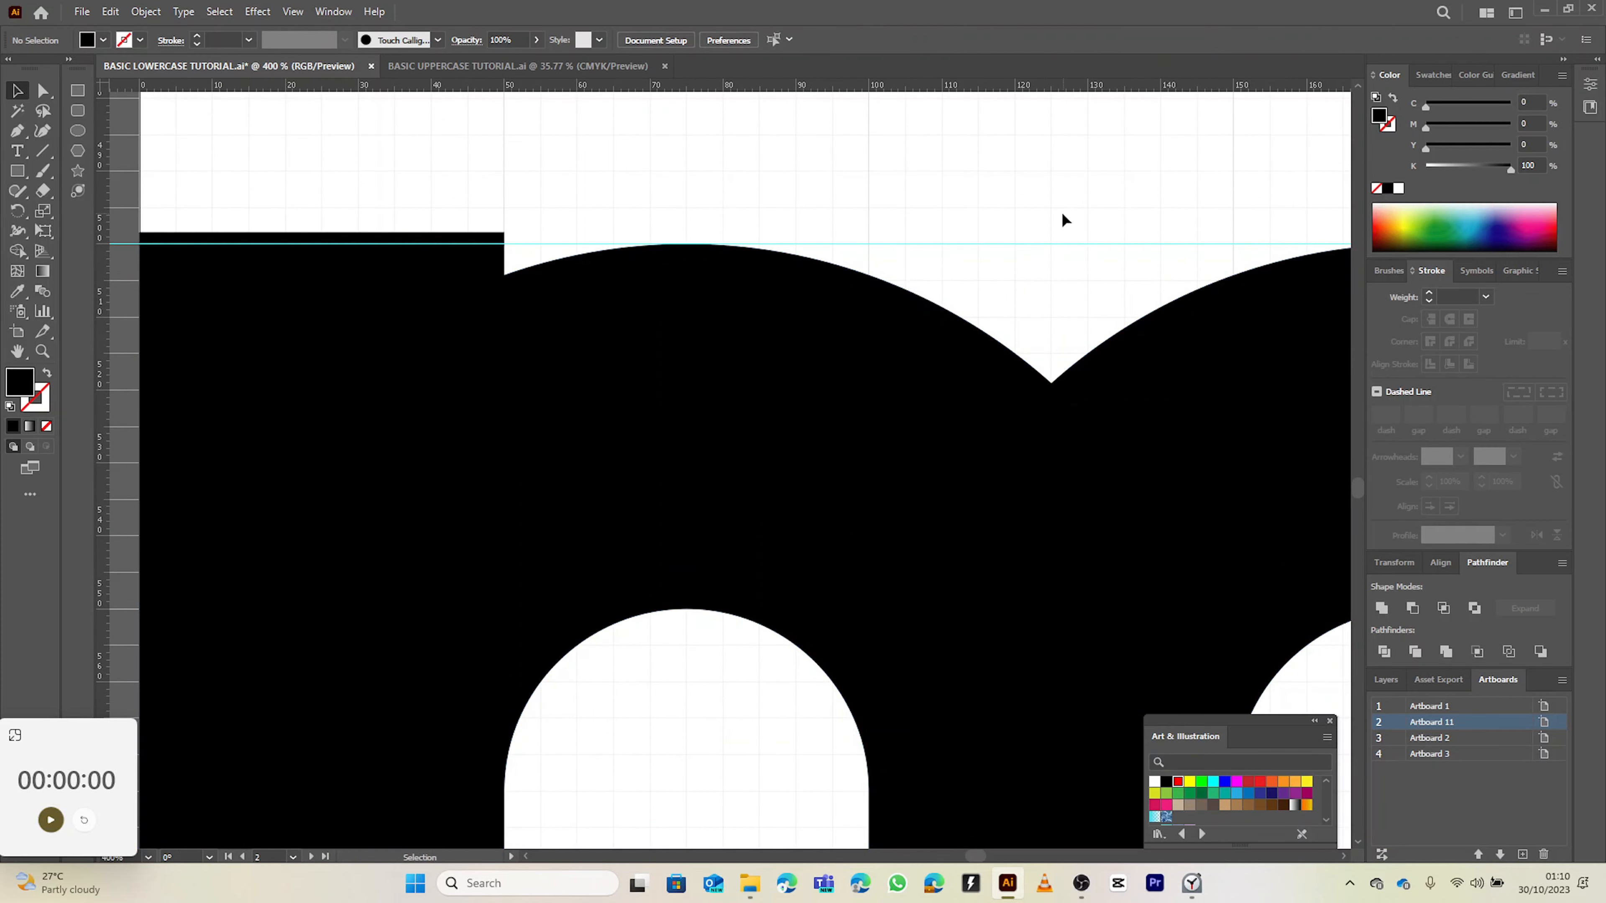
scroll(1046, 220, down, 1)
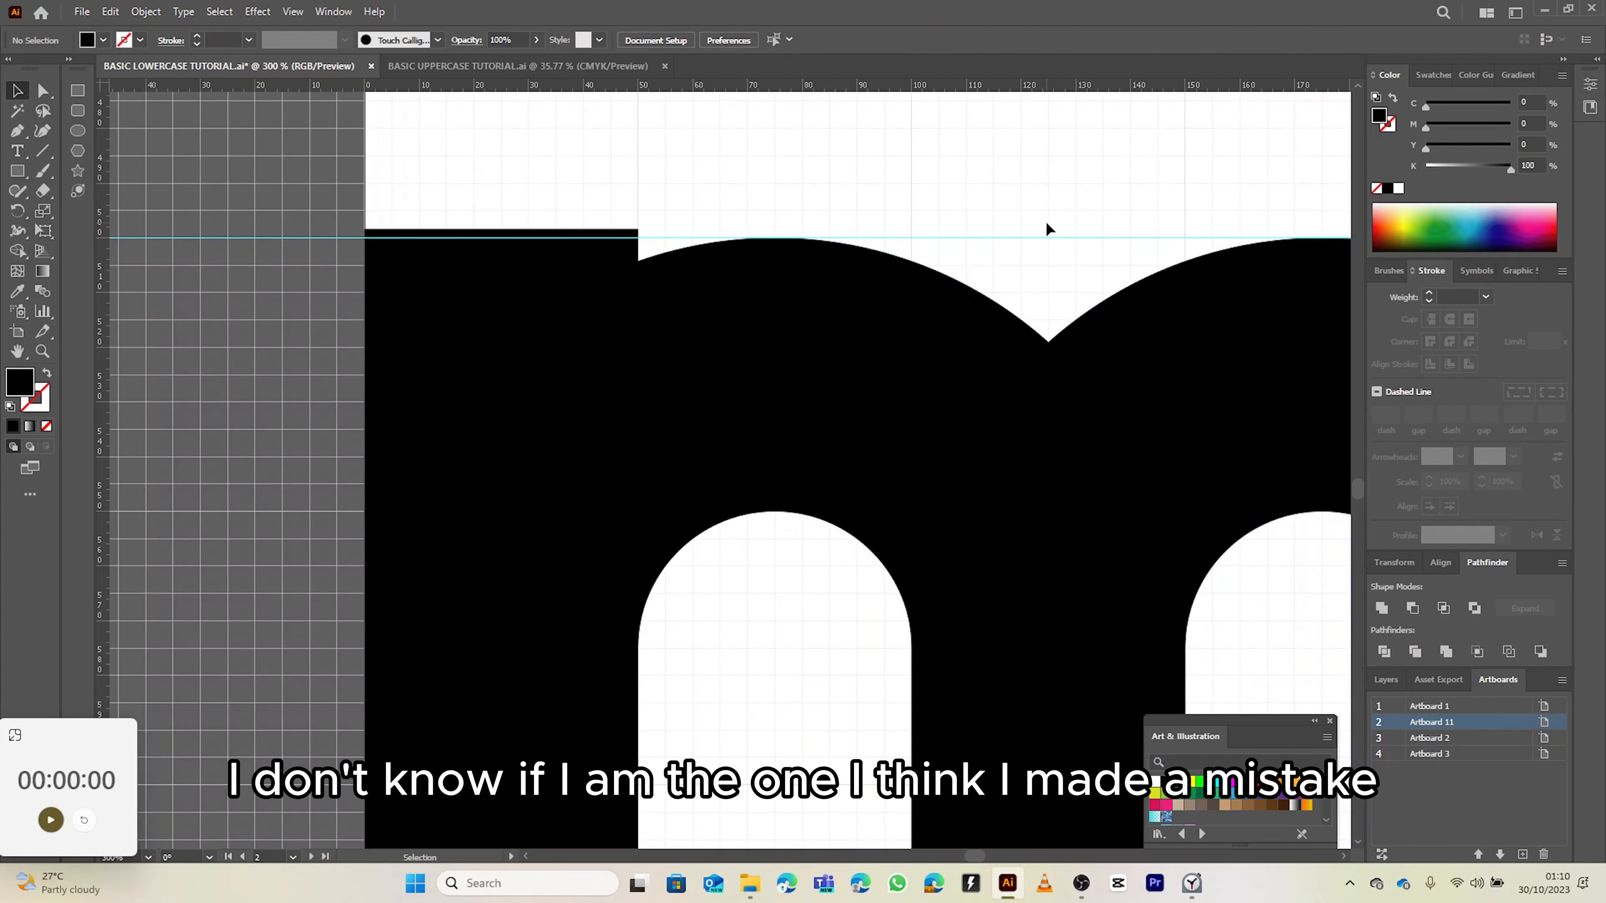
click(605, 235)
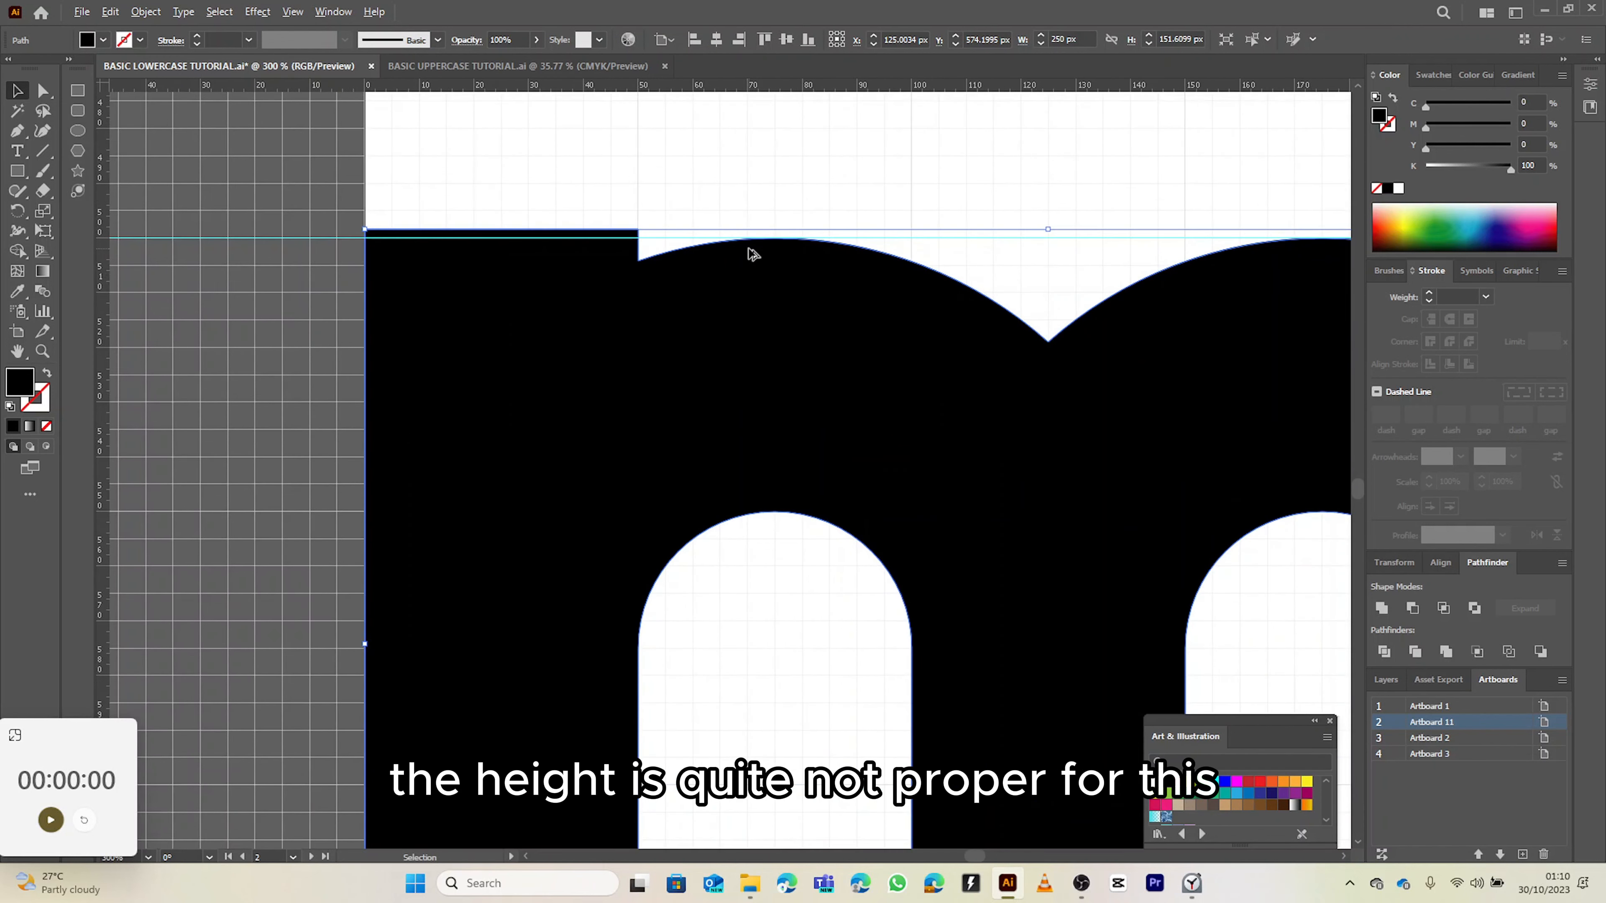
scroll(752, 254, up, 1)
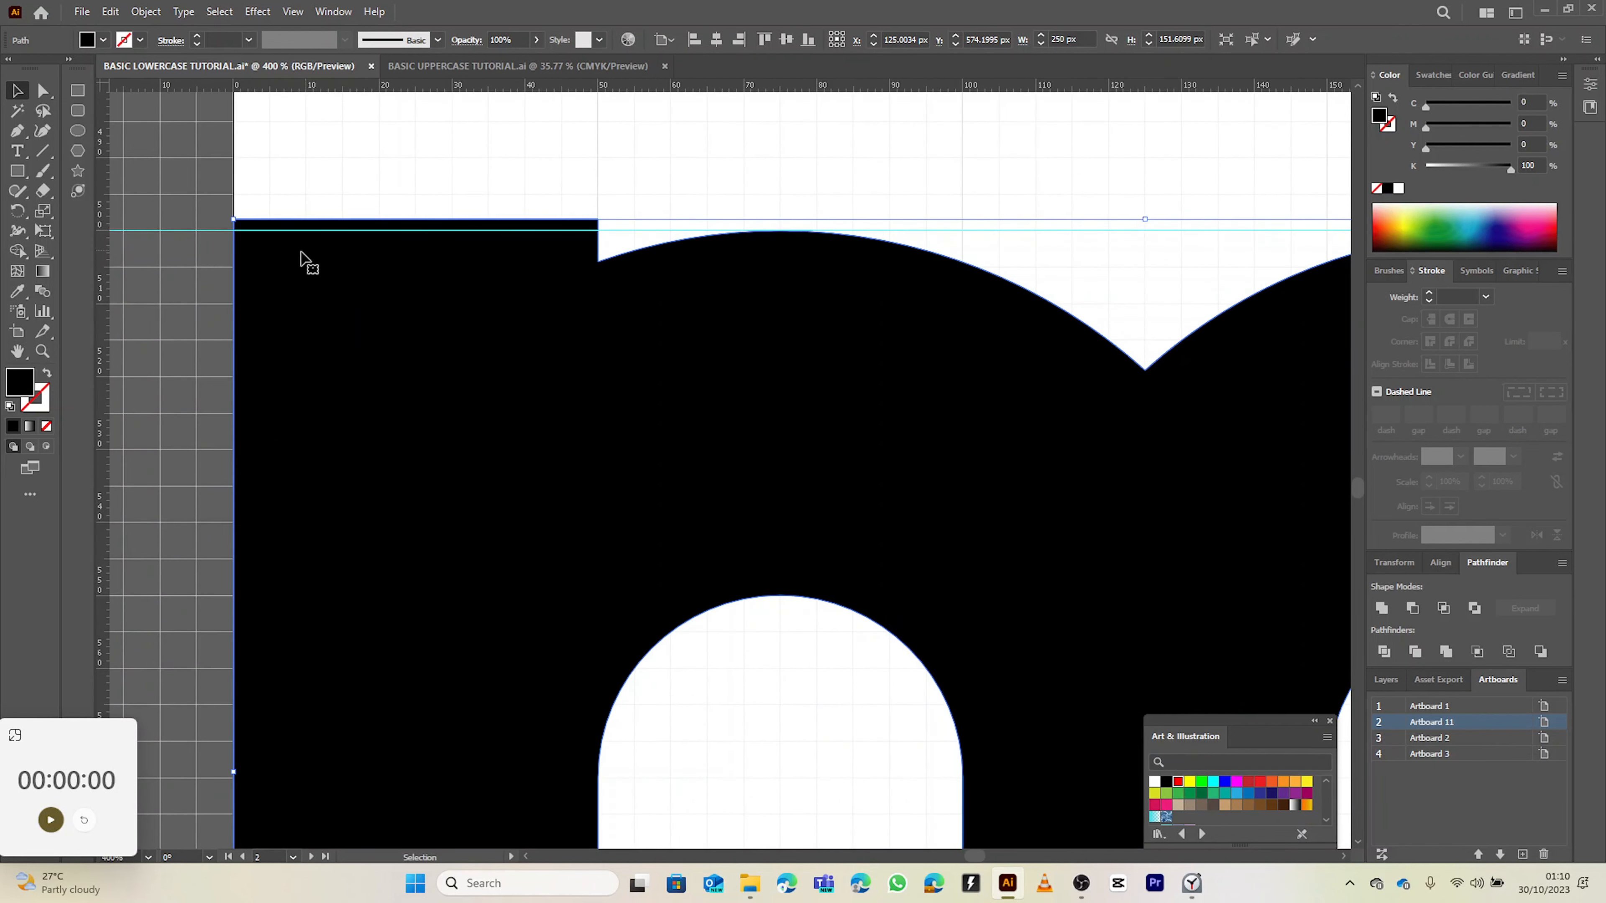
- Lower the top anchor points of the m's left stem onto the horizontal guide, and deselect the letter
key(a)
drag(202, 174, 598, 231)
scroll(599, 240, down, 3)
mouse_move(875, 218)
mouse_down()
mouse_move(646, 215)
mouse_move(891, 234)
mouse_up()
scroll(647, 215, down, 2)
key(v)
click(871, 209)
scroll(950, 197, down, 1)
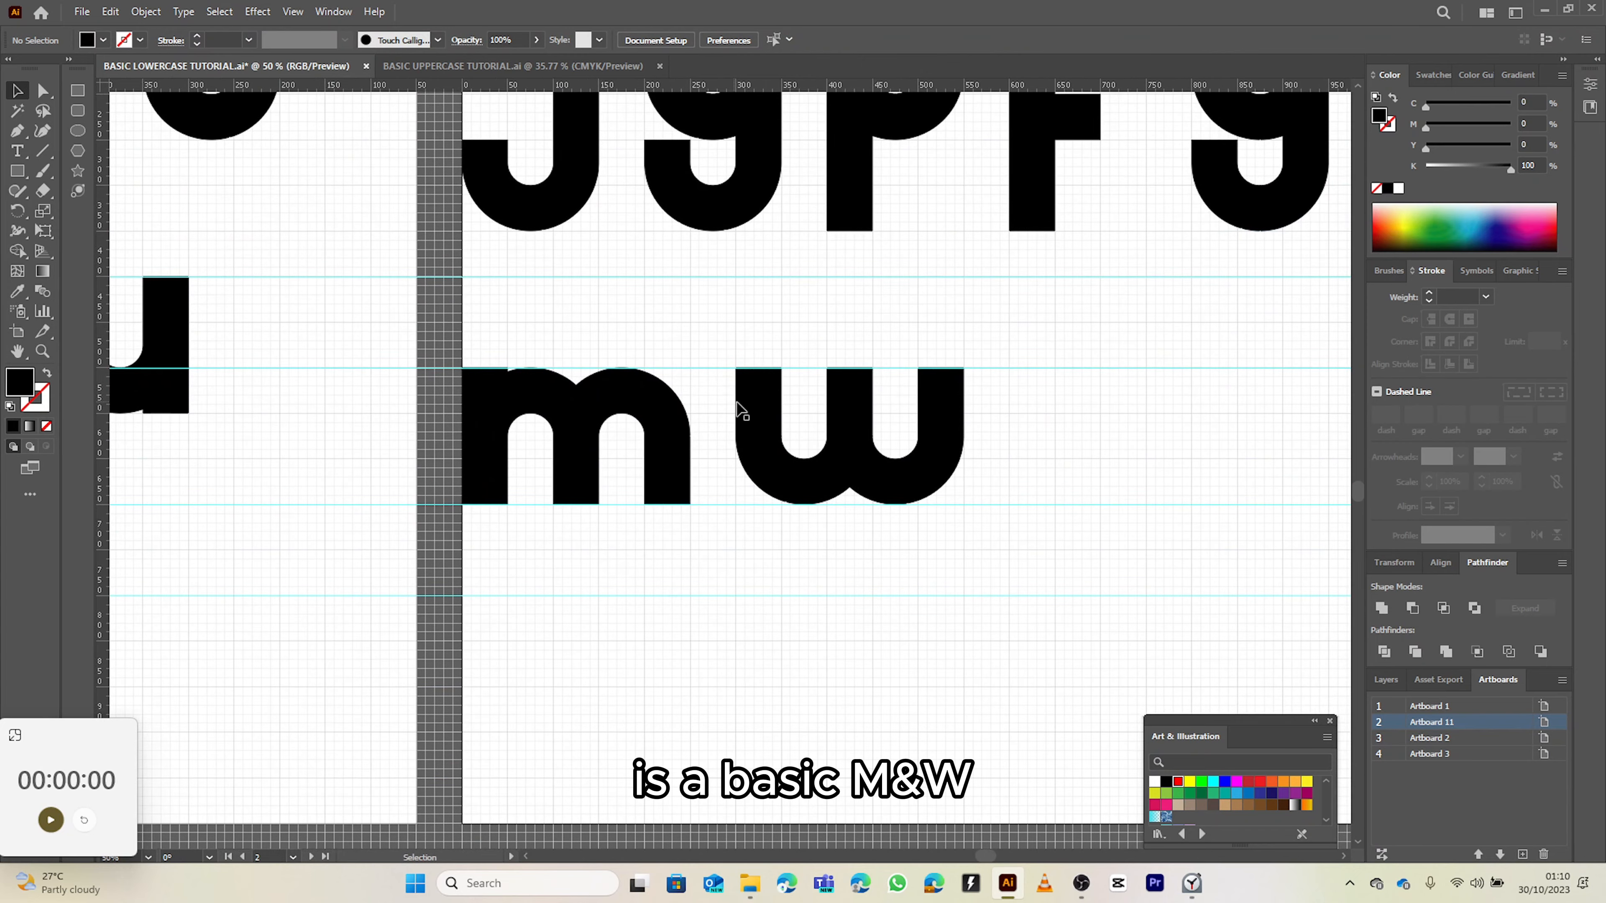
- Select the black wireframe constructions of the w and the m together on the two sketch artboards
scroll(891, 398, down, 1)
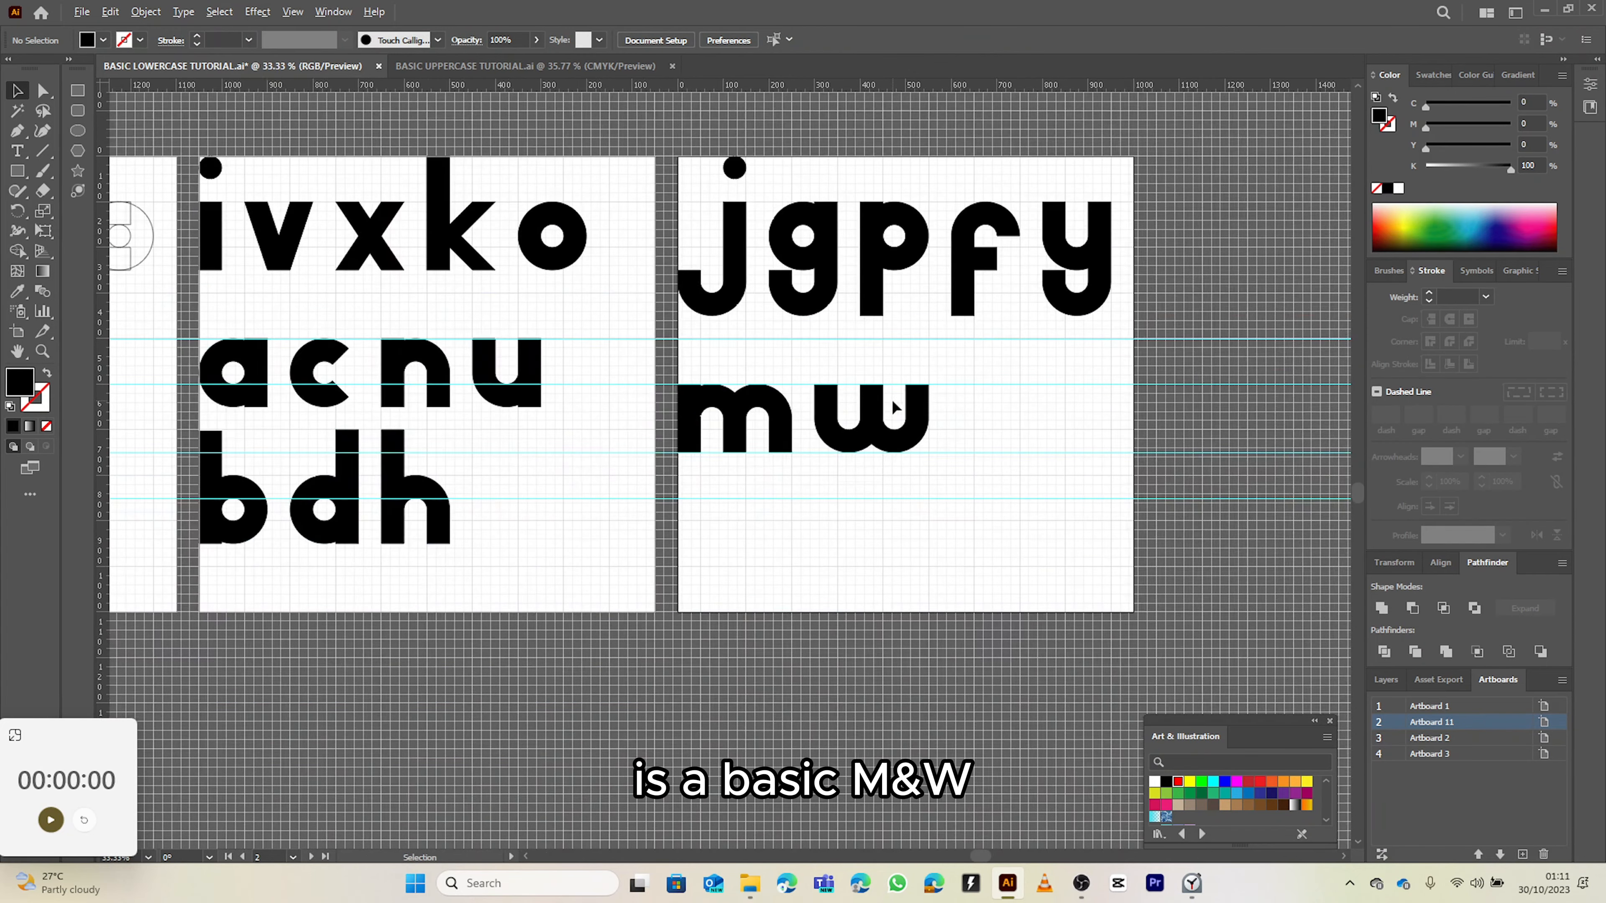
drag(656, 412, 1145, 402)
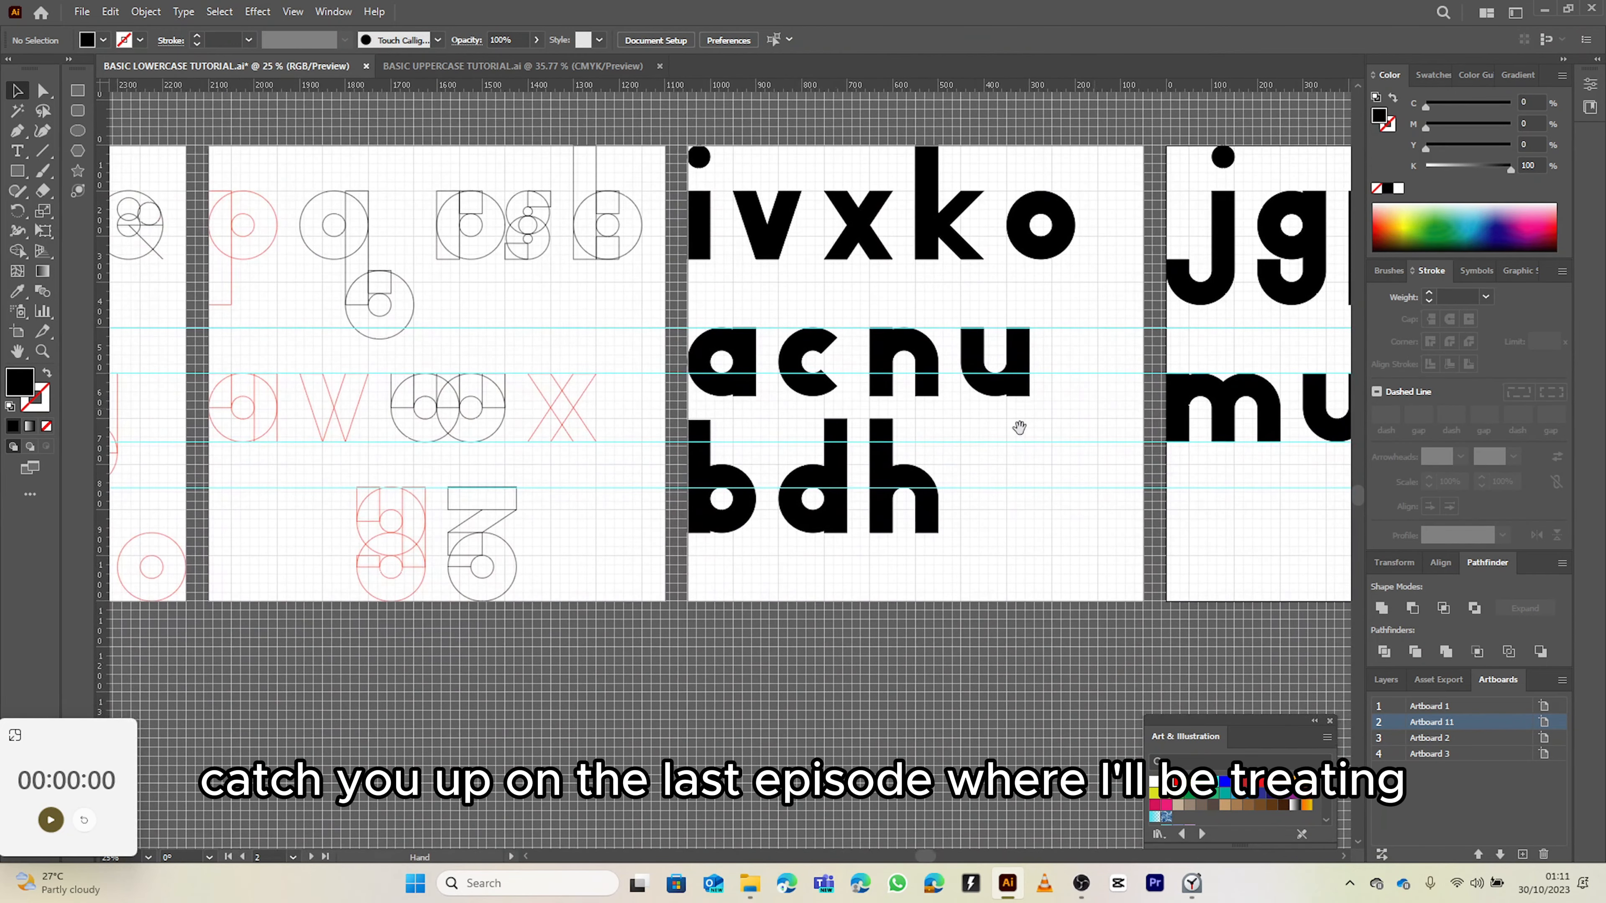
drag(646, 468, 1154, 413)
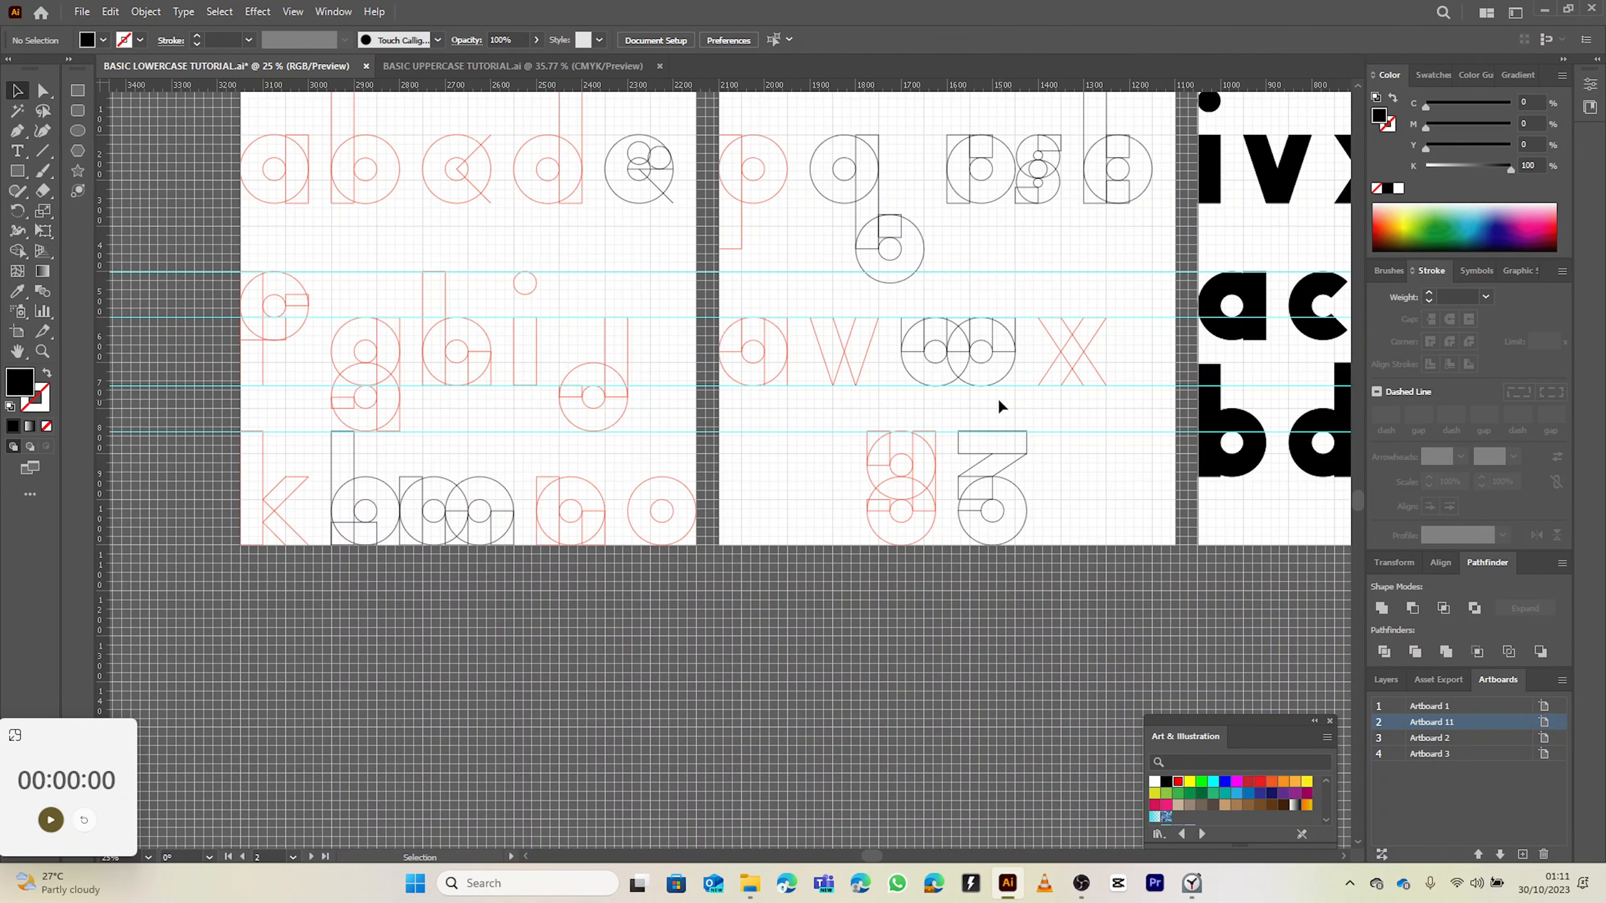
click(900, 342)
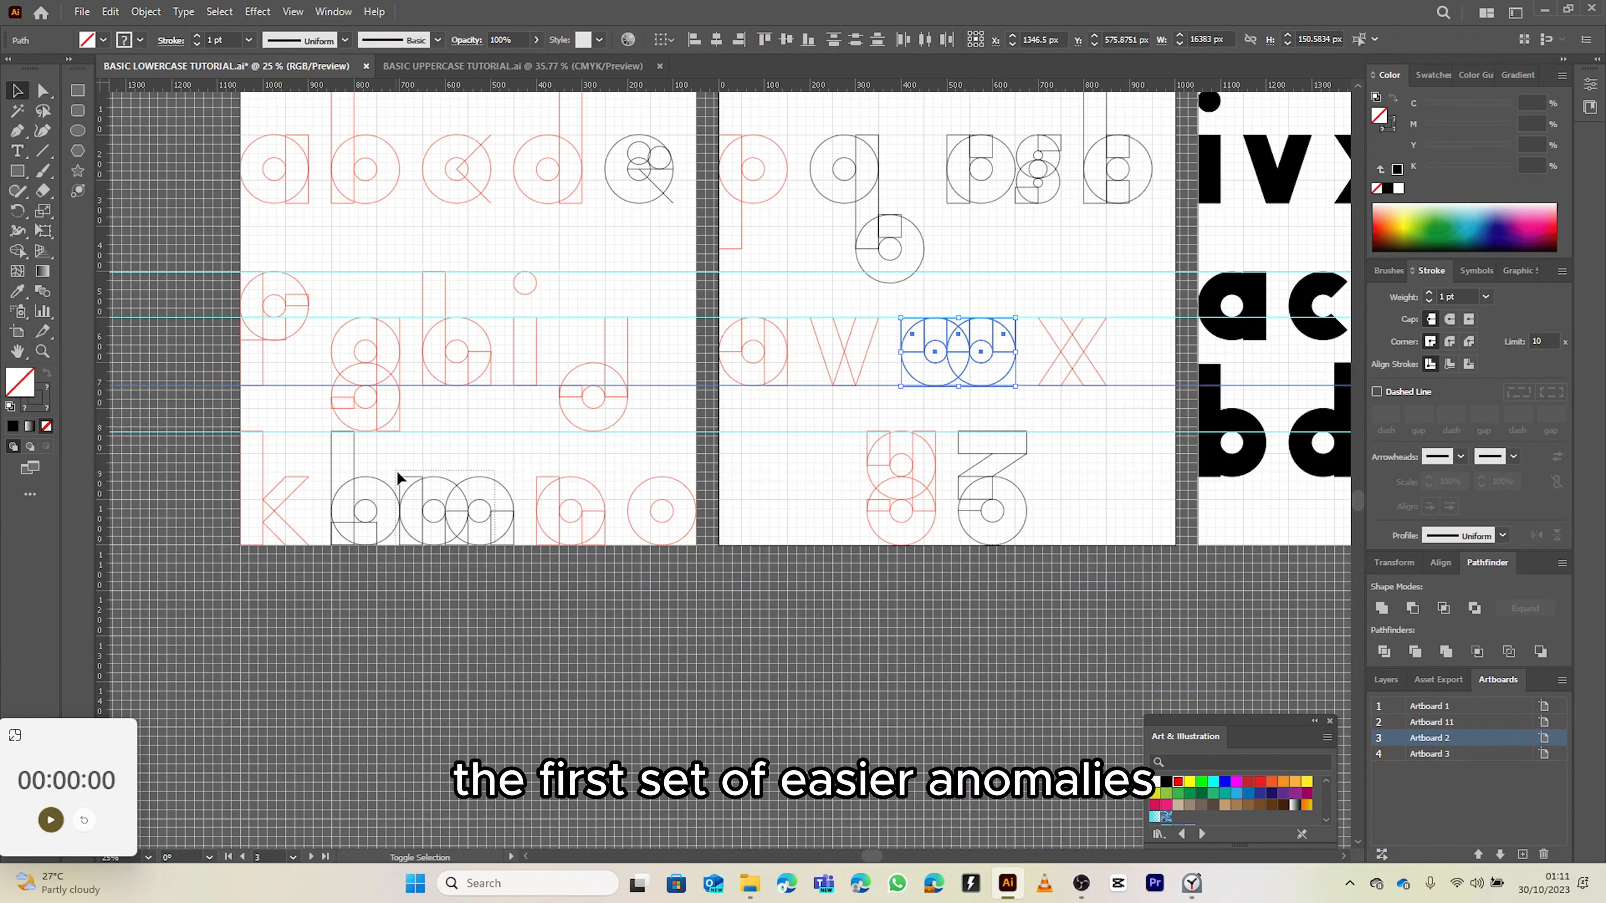
shift+click(410, 461)
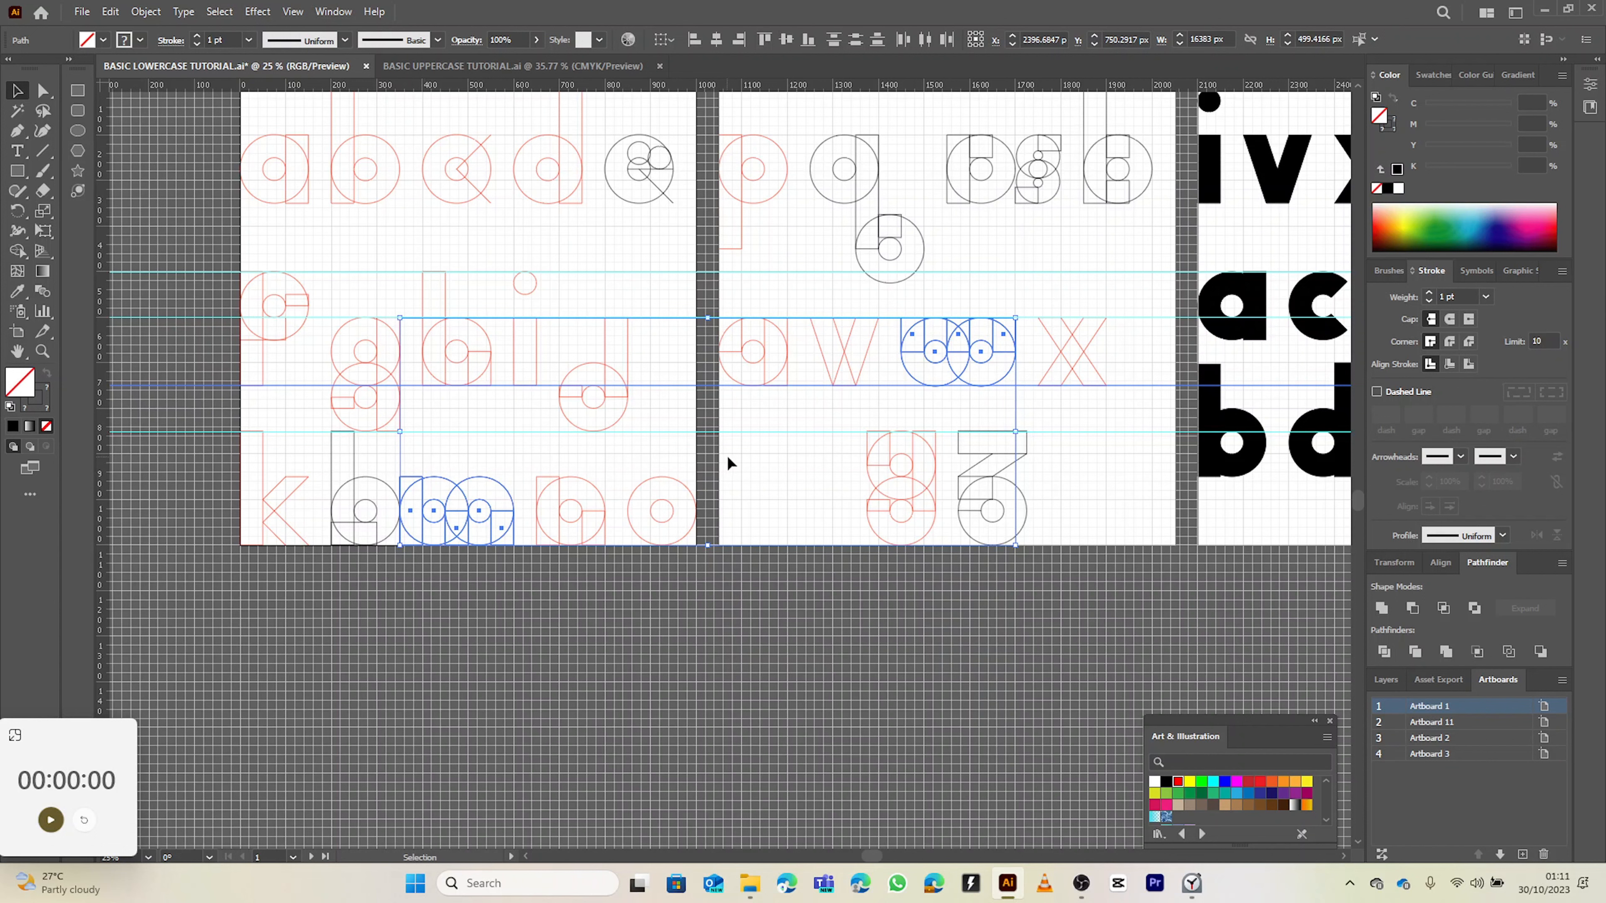